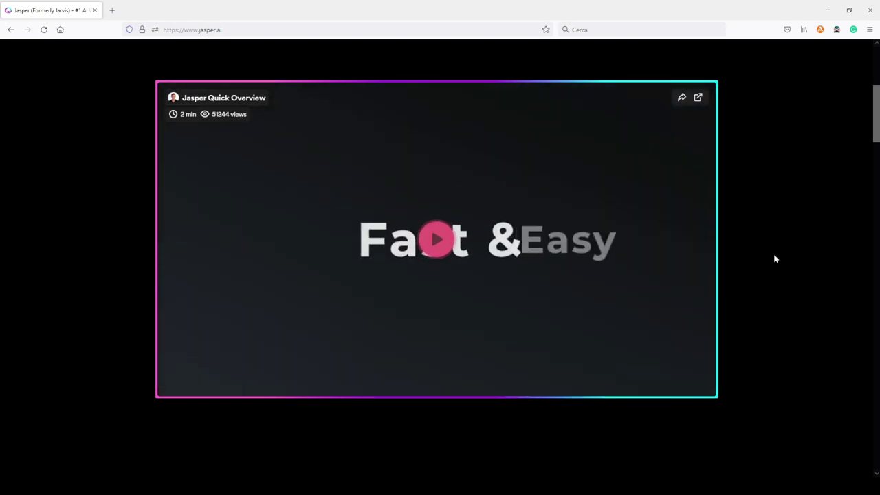
pyautogui.scroll(1, 775, 260)
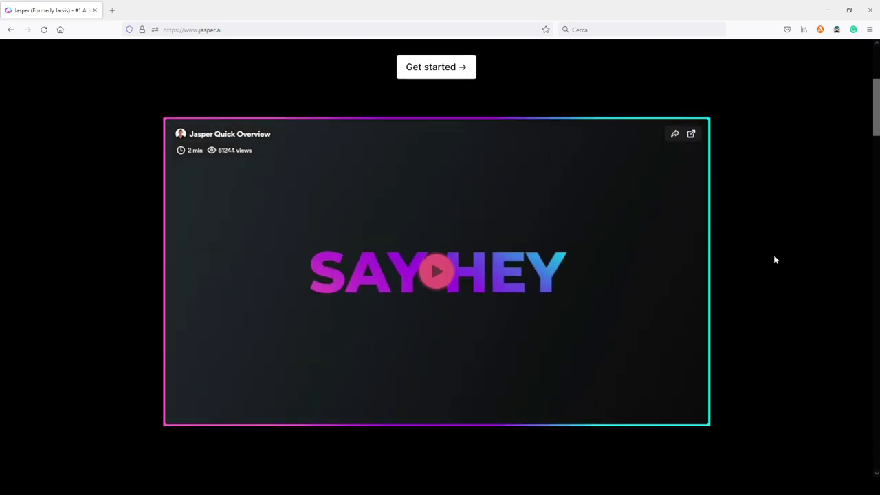
pyautogui.scroll(4, 775, 260)
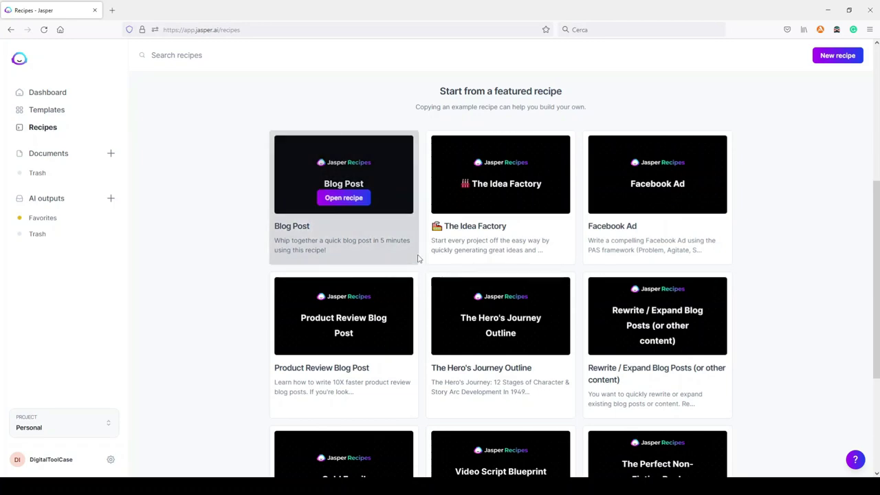
# Step: Browse the featured recipes and open the Blog Post recipe
pyautogui.scroll(-3, 421, 271)
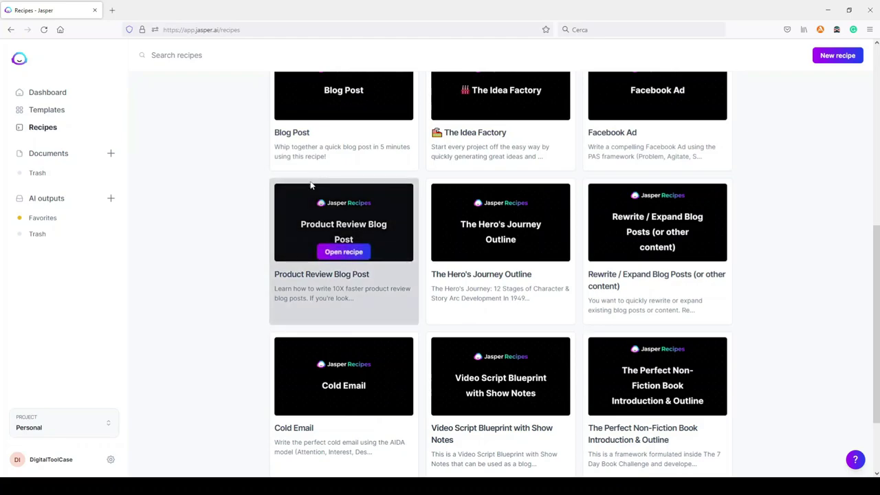
pyautogui.scroll(3, 397, 199)
pyautogui.scroll(-3, 220, 232)
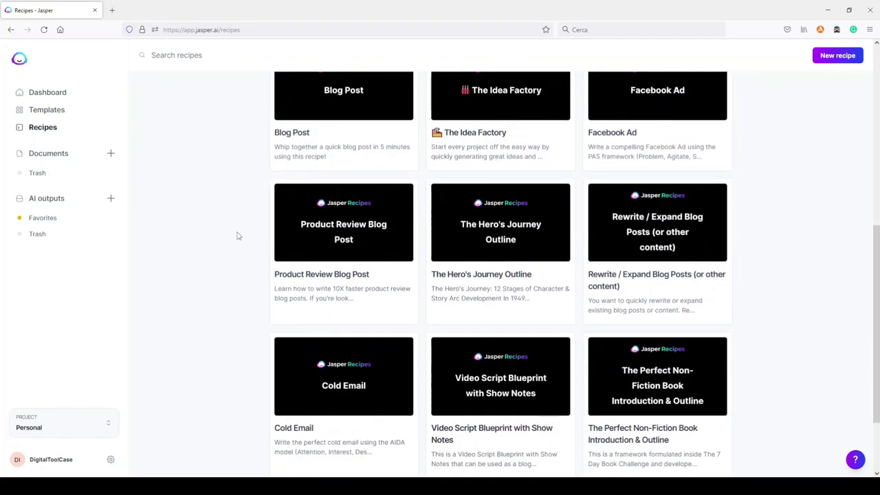
pyautogui.scroll(2, 237, 236)
pyautogui.scroll(-3, 237, 235)
pyautogui.scroll(5, 237, 236)
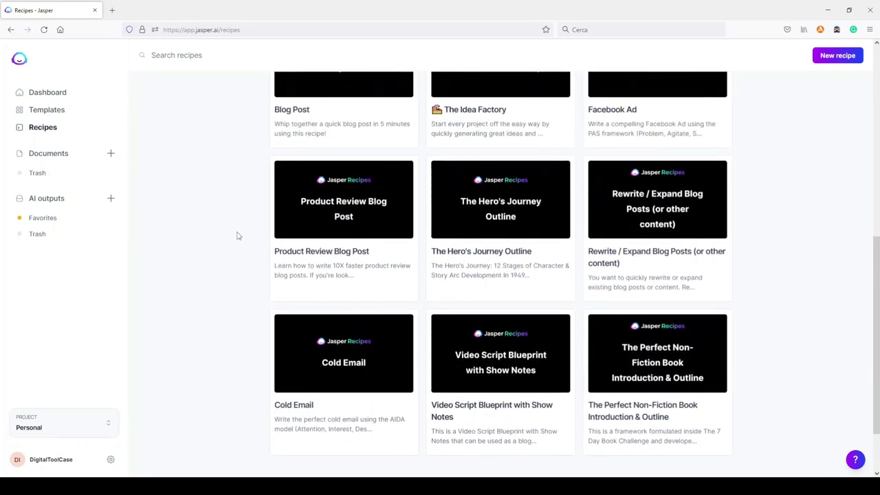
pyautogui.scroll(-2, 237, 236)
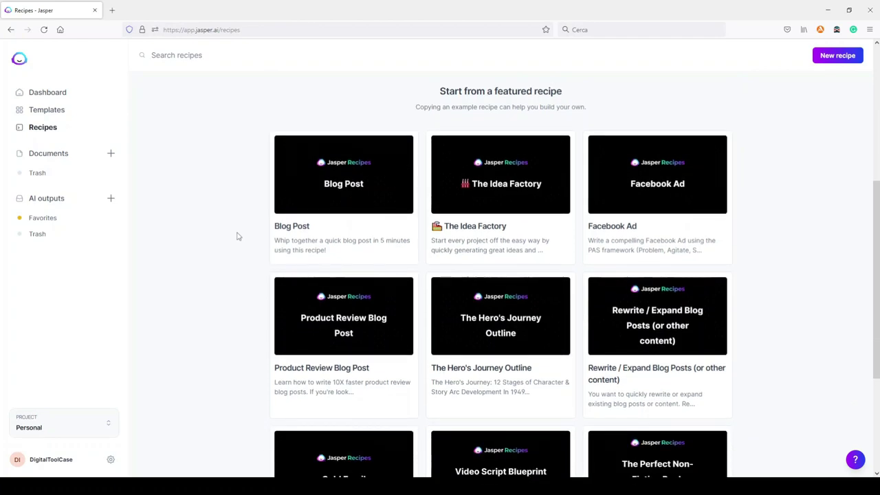
pyautogui.moveTo(317, 184)
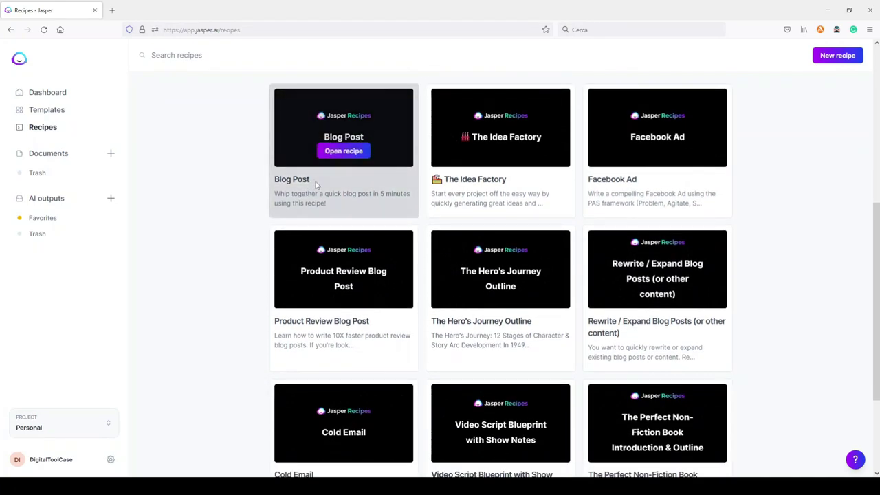
pyautogui.click(343, 152)
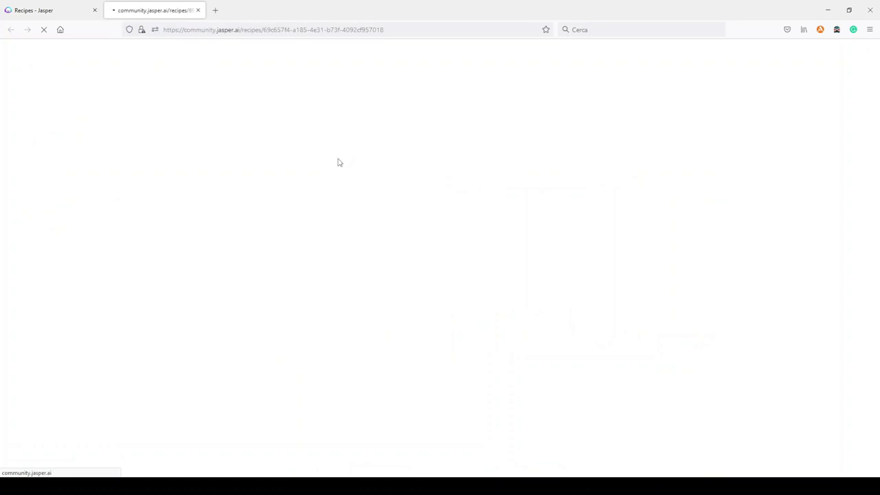
# Step: Examine the Blog Post recipe's description and its list of writing commands and placeholders
pyautogui.scroll(-3, 443, 245)
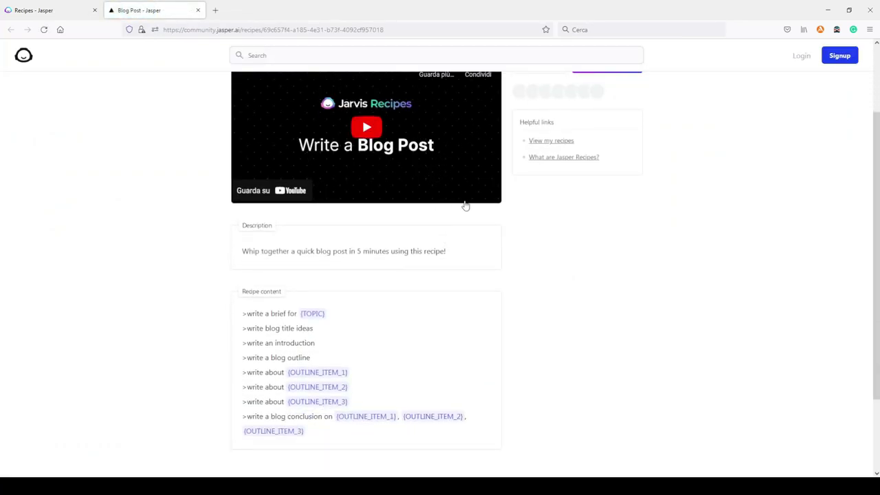
pyautogui.scroll(-3, 512, 247)
pyautogui.scroll(4, 513, 242)
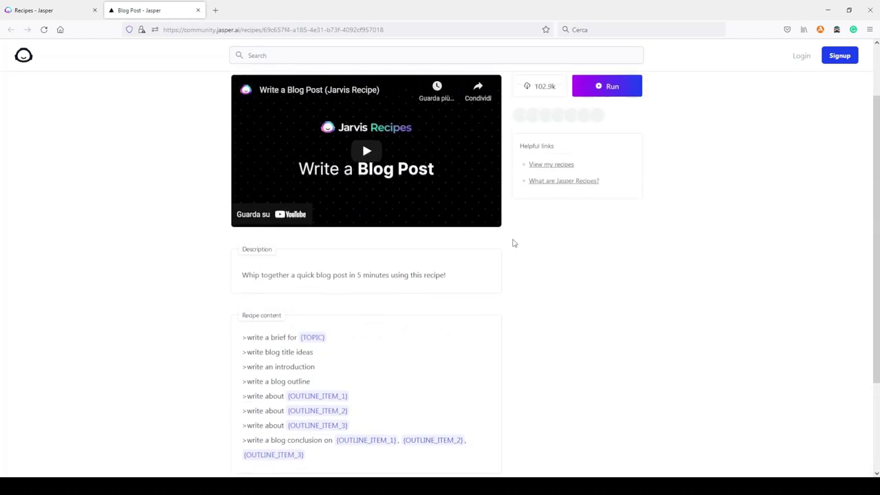
pyautogui.scroll(-4, 491, 236)
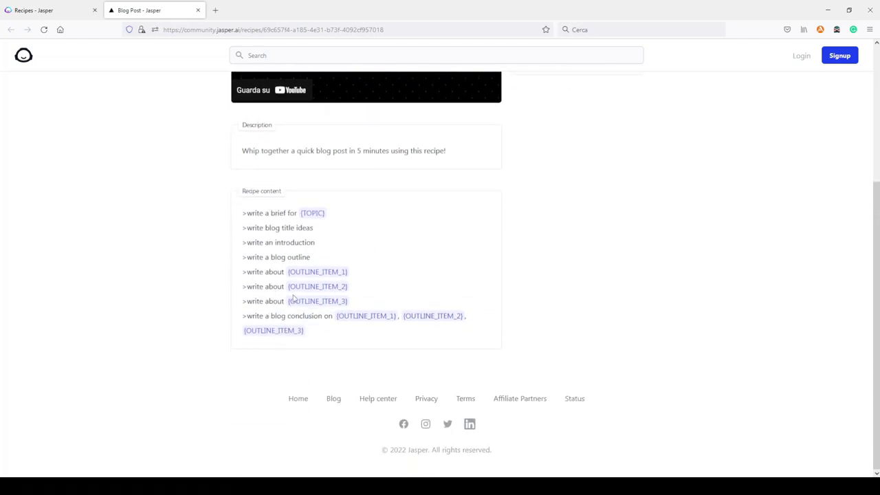
pyautogui.scroll(1, 409, 304)
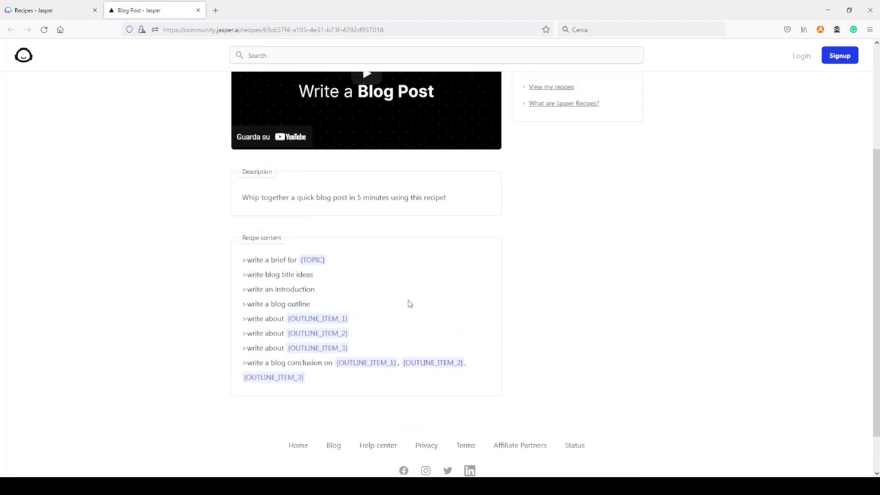
pyautogui.scroll(3, 358, 271)
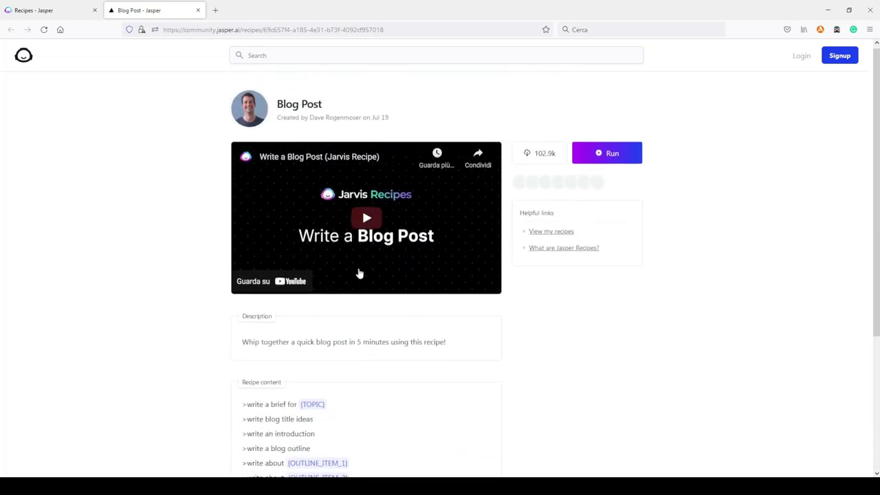
pyautogui.scroll(-3, 359, 273)
pyautogui.scroll(4, 353, 337)
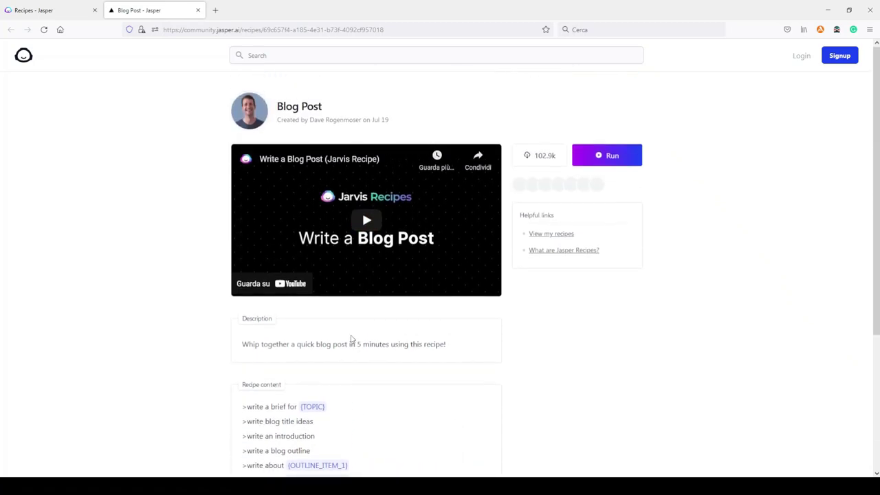
pyautogui.scroll(-2, 351, 339)
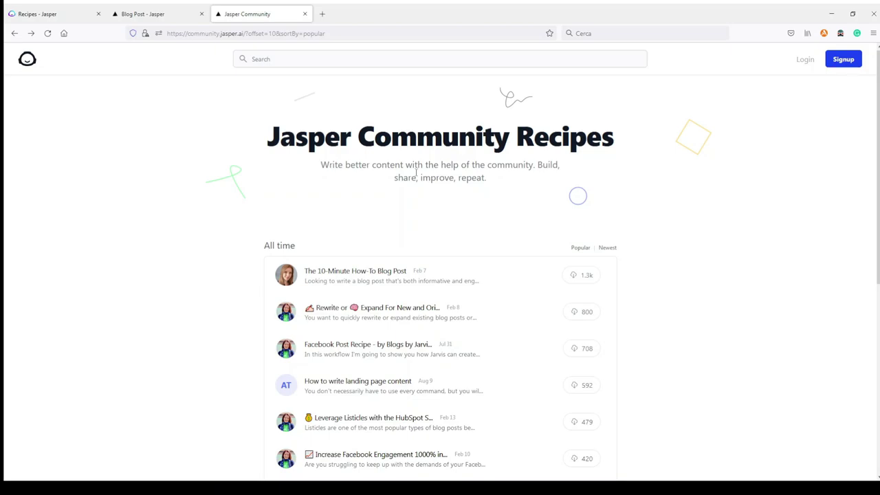
# Step: Browse the popular community recipes and open The Lightspeed Listicle Recipe
pyautogui.scroll(-3, 446, 181)
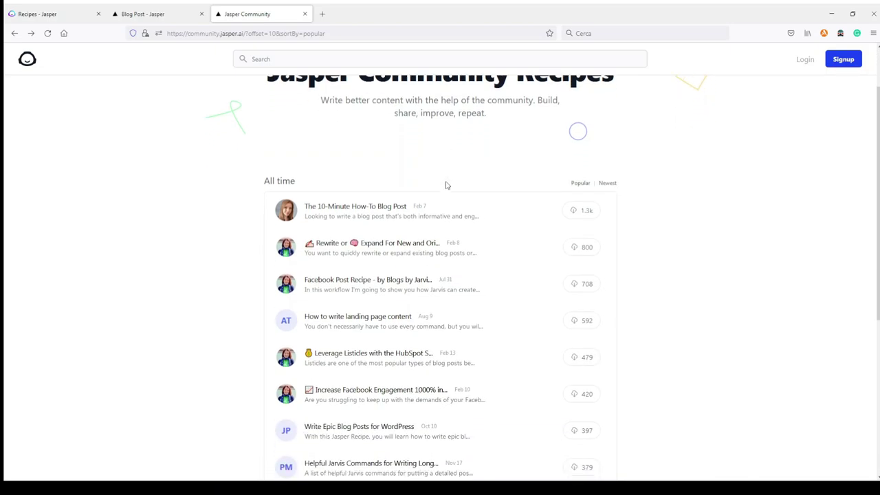
pyautogui.scroll(3, 446, 182)
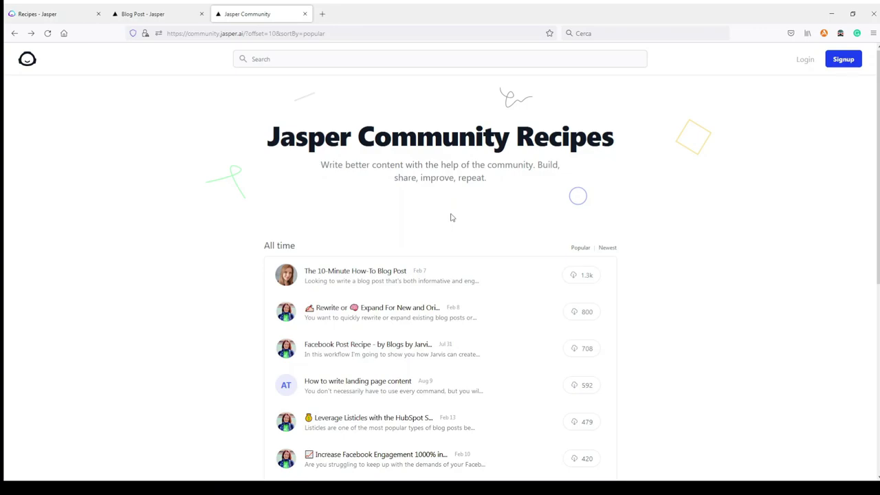
pyautogui.scroll(-5, 451, 216)
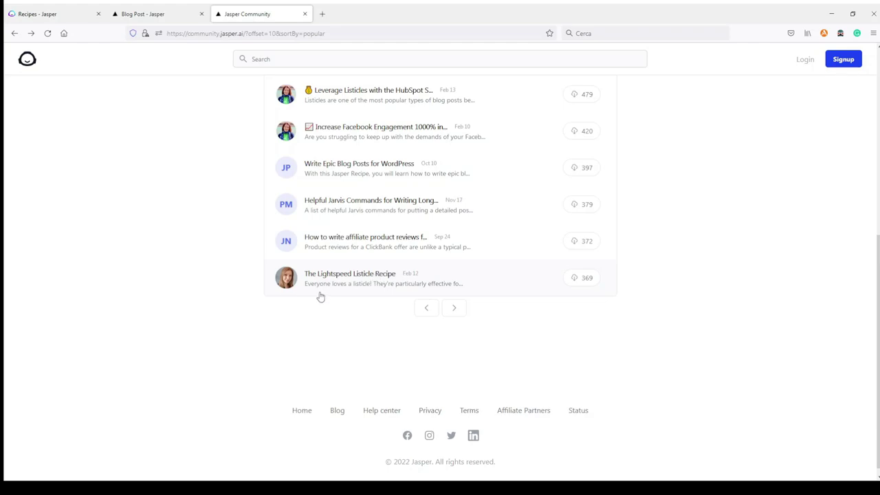
pyautogui.click(343, 278)
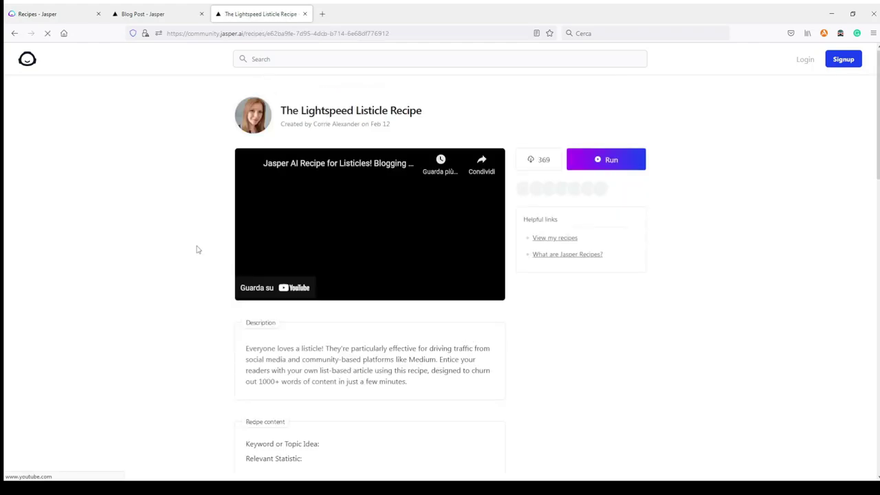
# Step: Read through the listicle recipe's description and full content, from the keyword and statistic fields to the conclusion command
pyautogui.scroll(-4, 167, 254)
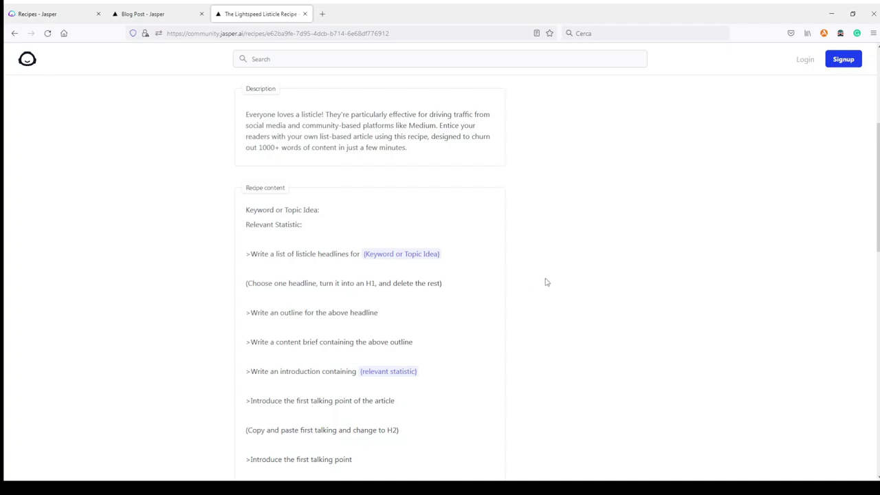
pyautogui.scroll(-6, 546, 281)
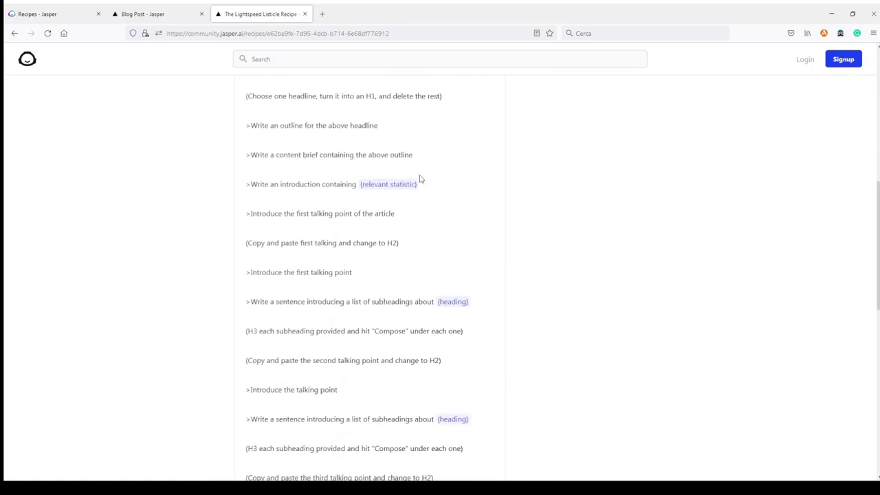
pyautogui.scroll(-5, 463, 211)
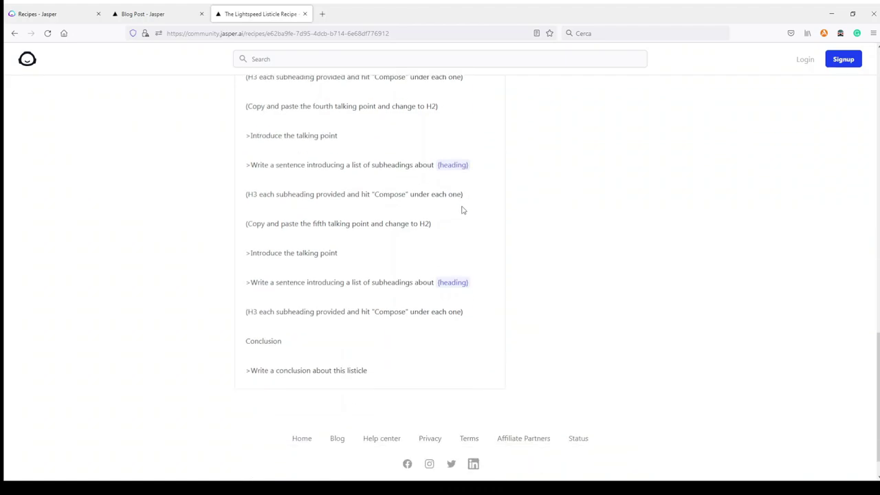
pyautogui.scroll(8, 470, 256)
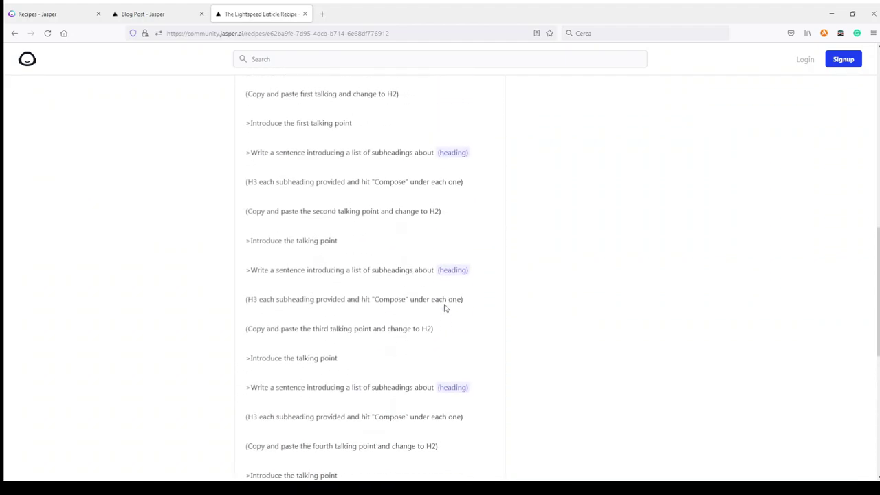
pyautogui.scroll(2, 439, 250)
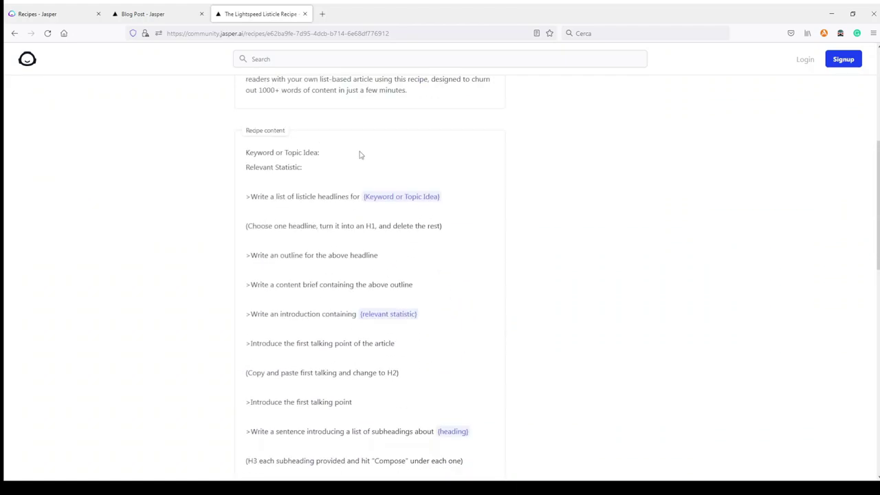
pyautogui.scroll(-4, 385, 310)
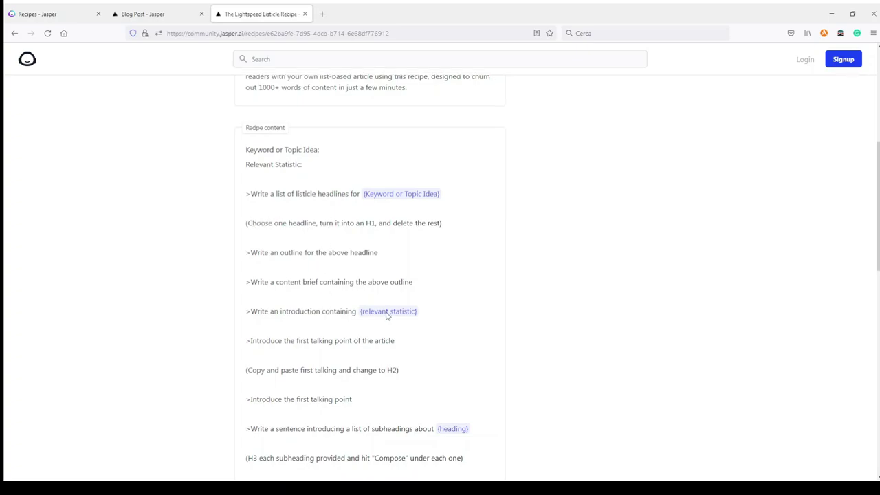
pyautogui.scroll(-3, 384, 310)
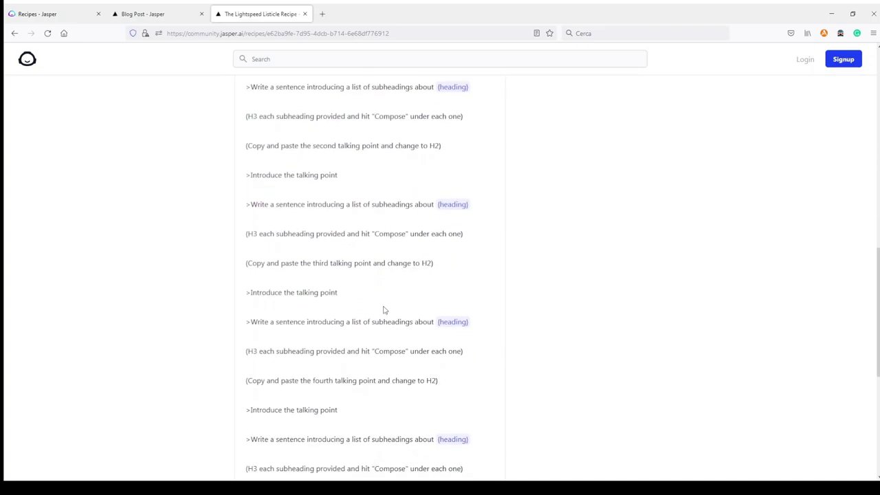
pyautogui.scroll(5, 385, 313)
pyautogui.scroll(5, 388, 315)
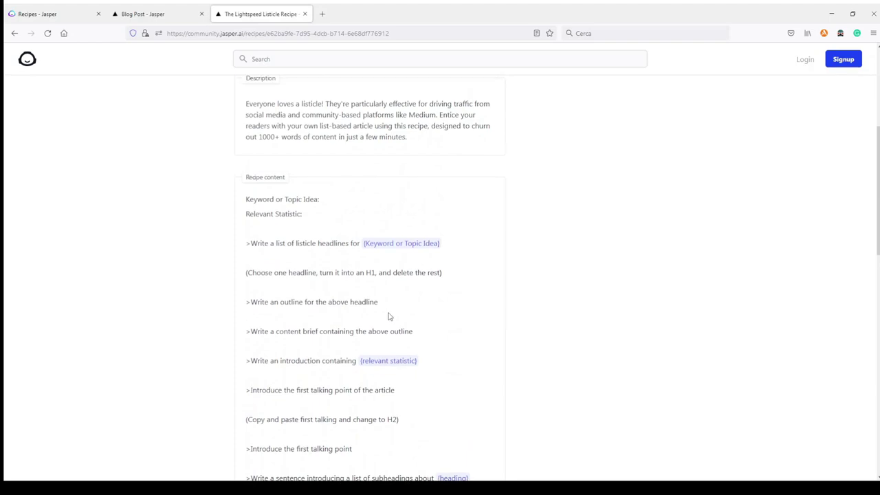
pyautogui.scroll(-3, 390, 304)
pyautogui.scroll(3, 460, 282)
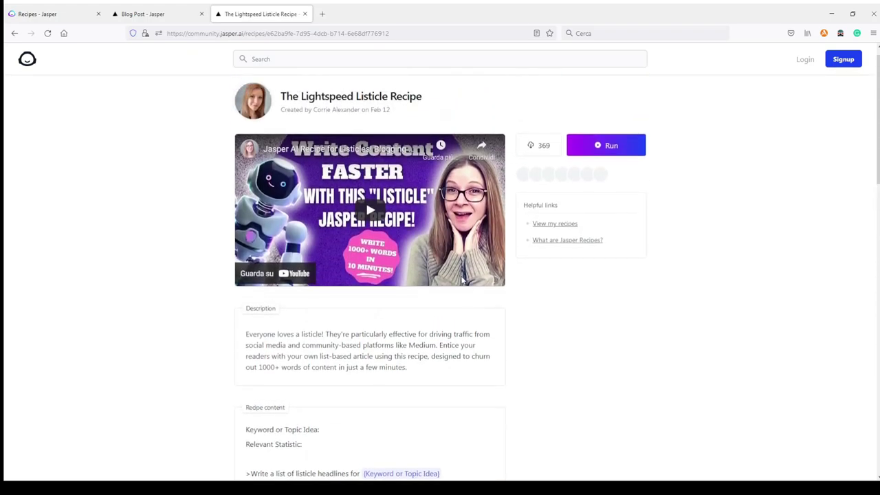
# Step: Run The Lightspeed Listicle Recipe to create a new document from it
pyautogui.scroll(2, 444, 330)
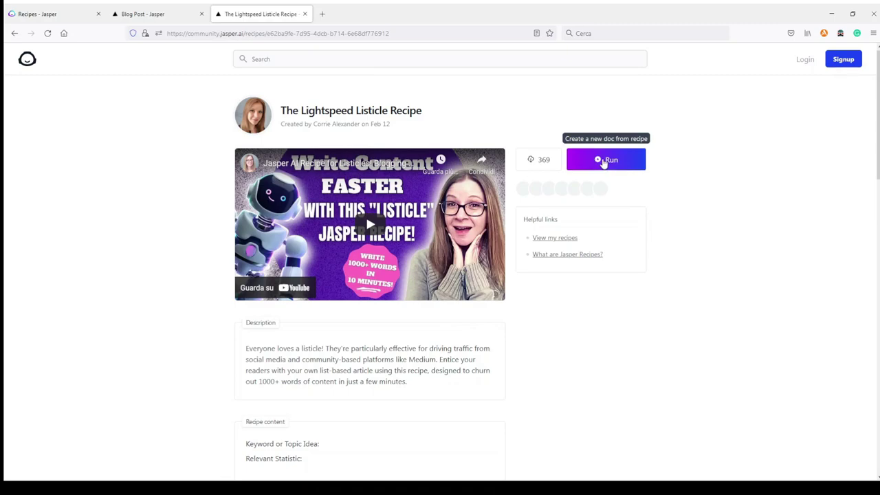
pyautogui.click(603, 162)
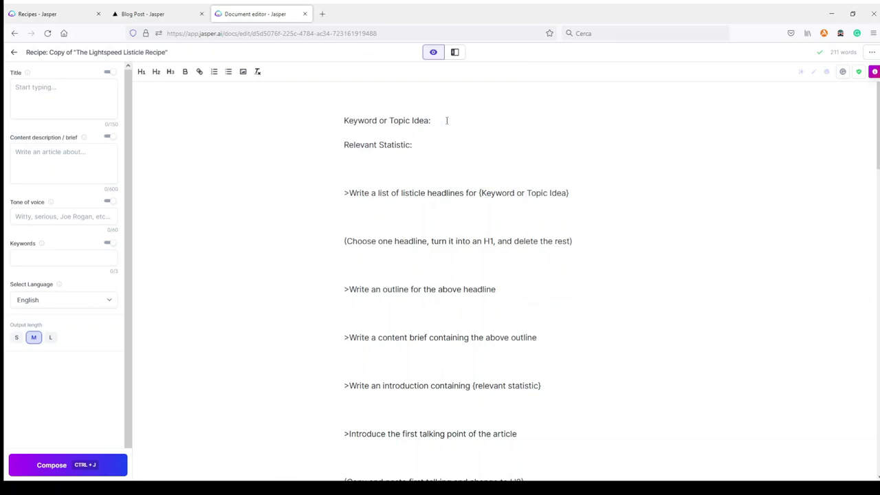
# Step: Fill in "grilling accessories" as the Keyword or Topic Idea at the start of the document
pyautogui.write('{')
pyautogui.write('grilling accessories')
pyautogui.moveTo(511, 120); pyautogui.dragTo(432, 120)
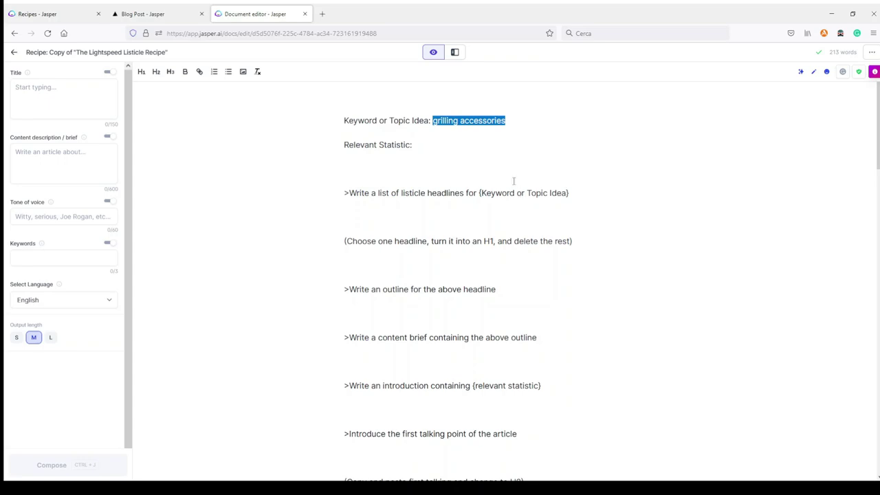
# Step: Enter "global BBQ grill market value was 6.1 billion USD in 2021" as the Relevant Statistic, accepting the spelling correction to "billion"
pyautogui.click(425, 145)
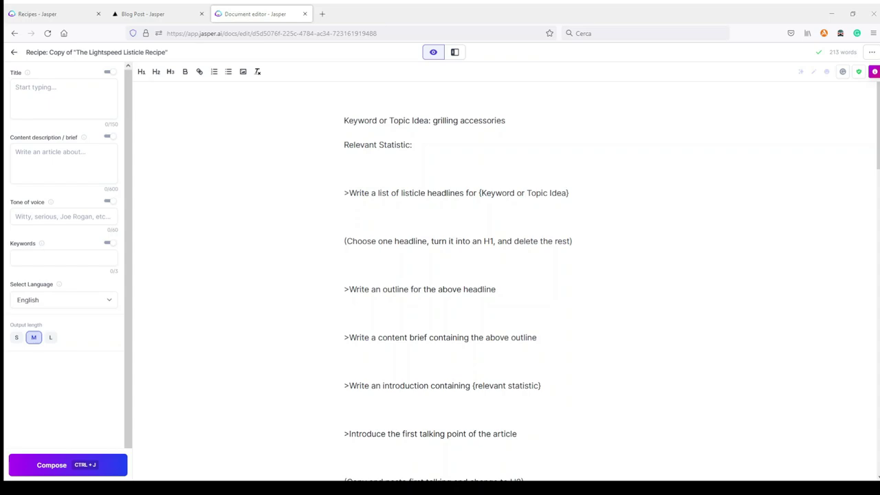
pyautogui.write('global BBQ grill market value was 6.1 billions USD in 2021')
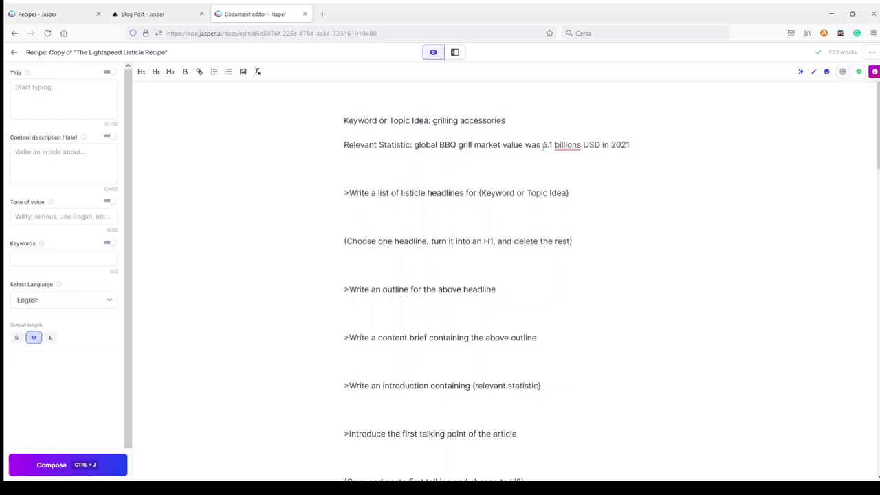
pyautogui.moveTo(565, 145)
pyautogui.click(567, 167)
# Step: Replace the {Keyword or Topic Idea} placeholder in the listicle headlines command with "grilling accessories" copied from the keyword line
pyautogui.moveTo(342, 192); pyautogui.dragTo(349, 193)
pyautogui.click(347, 194)
pyautogui.moveTo(479, 193); pyautogui.dragTo(571, 194)
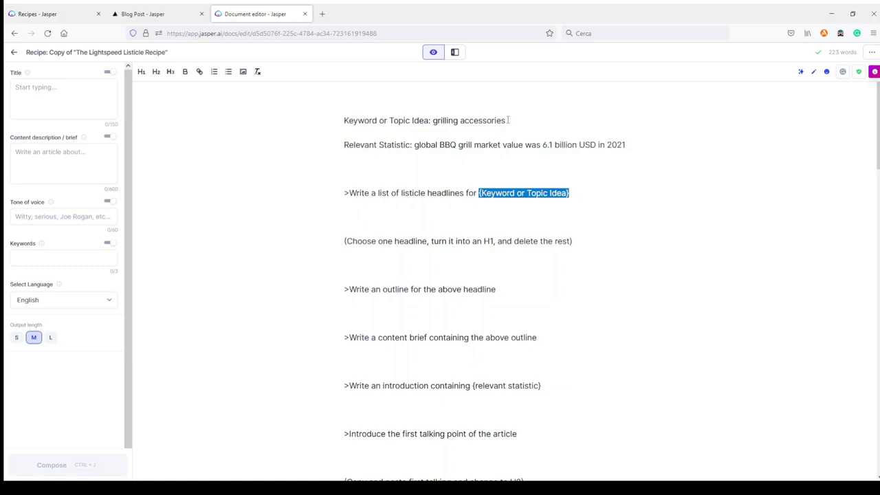
pyautogui.moveTo(507, 120); pyautogui.dragTo(433, 121)
pyautogui.hotkey('ctrl', 'c')
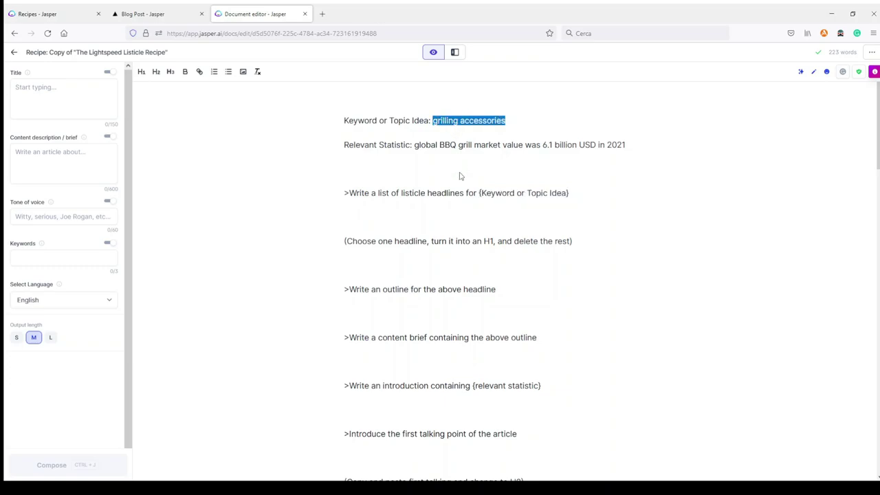
pyautogui.moveTo(572, 193); pyautogui.dragTo(478, 193)
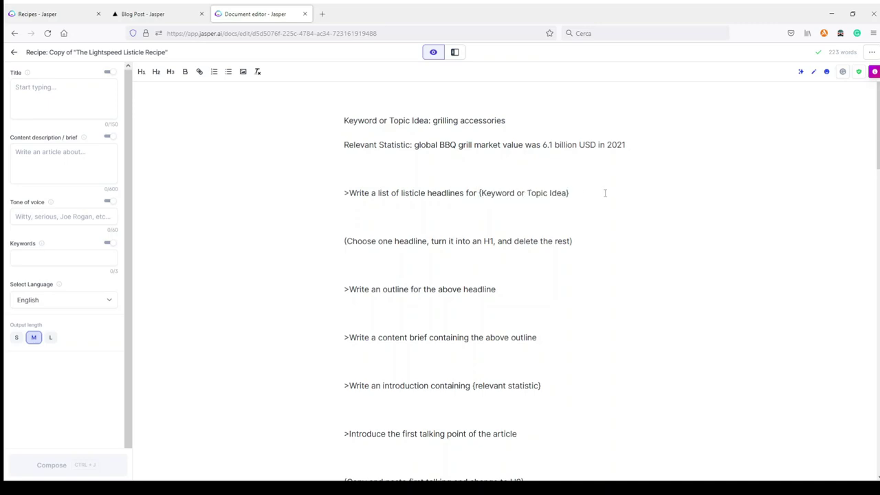
pyautogui.hotkey('ctrl', 'v')
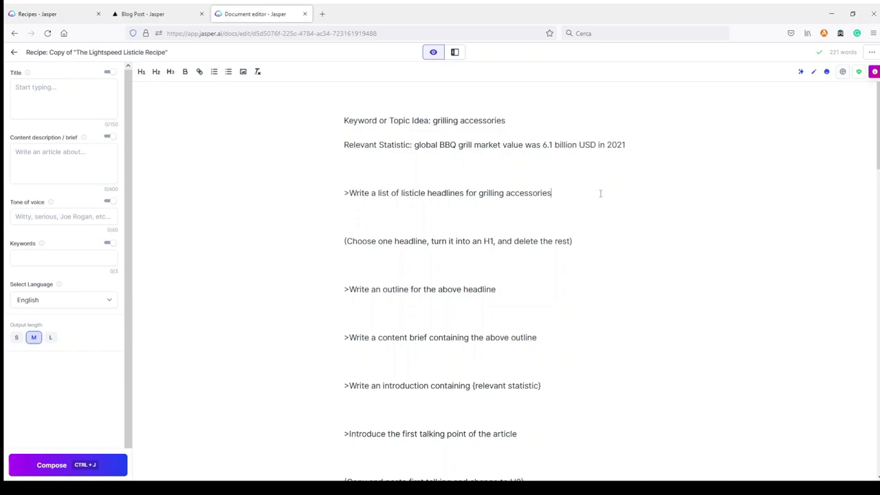
# Step: Run the listicle headlines command and start the generated list of headlines on its own line below it
pyautogui.hotkey('ctrl', 'Return')
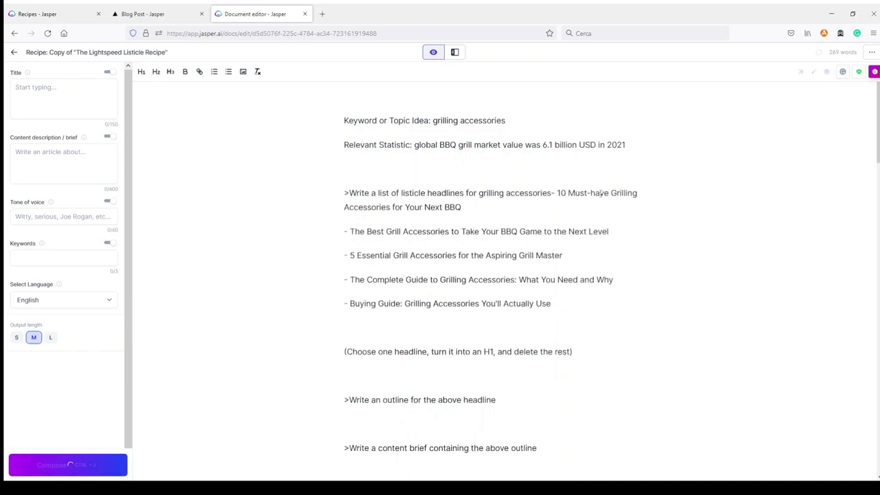
pyautogui.click(552, 193)
pyautogui.press('Return')
pyautogui.write('-')
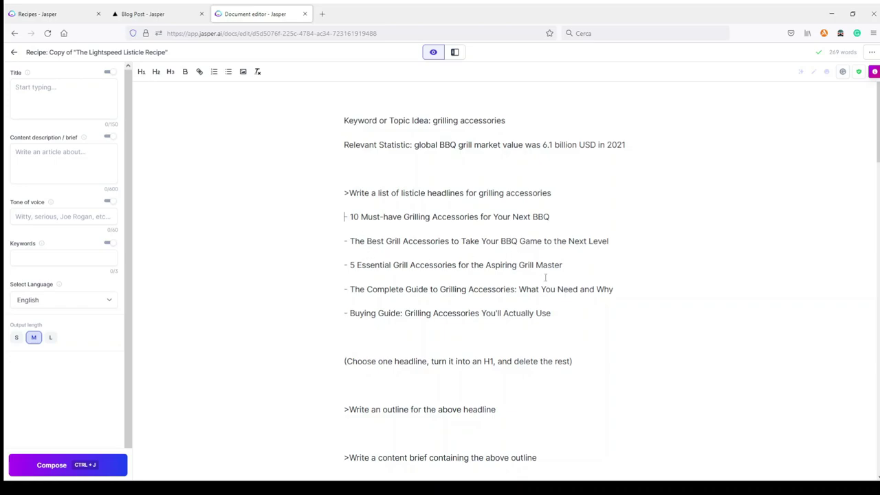
# Step: Delete the headlines command and every generated headline except "The Best Grill Accessories to Take Your BBQ Game to the Next Level", removing its leading dash
pyautogui.moveTo(552, 314); pyautogui.dragTo(342, 269)
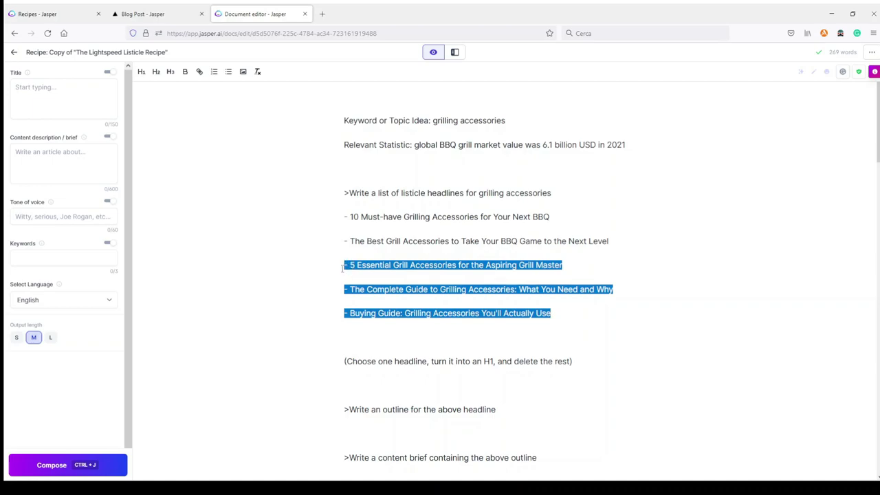
pyautogui.press('BackSpace')
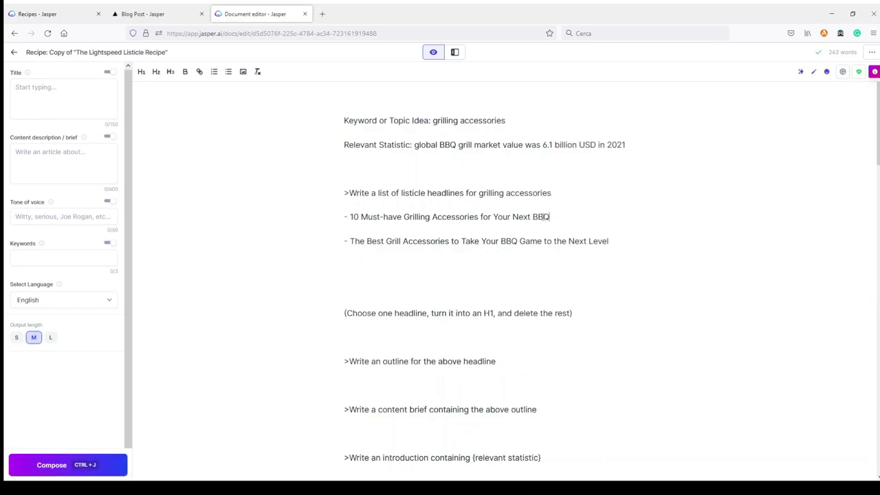
pyautogui.moveTo(550, 217); pyautogui.dragTo(324, 195)
pyautogui.press('BackSpace')
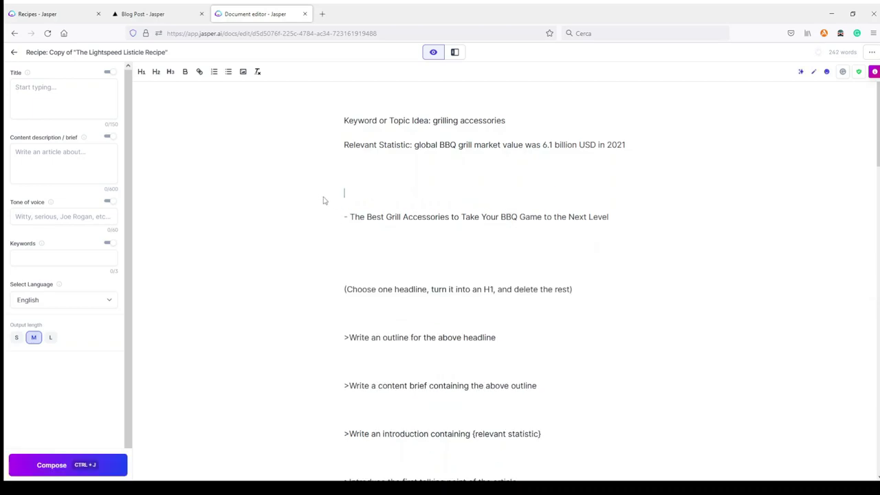
pyautogui.press('BackSpace')
pyautogui.press('BackSpace')
pyautogui.press('BackSpace')
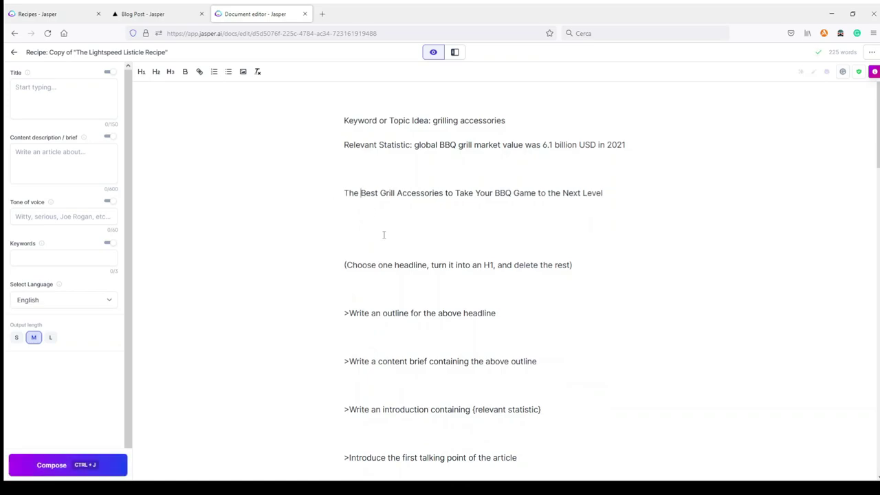
# Step: Insert "19" before "Best" in the chosen headline and remove the blank lines beneath it
pyautogui.hotkey('ctrl', 'Right')
pyautogui.write('19')
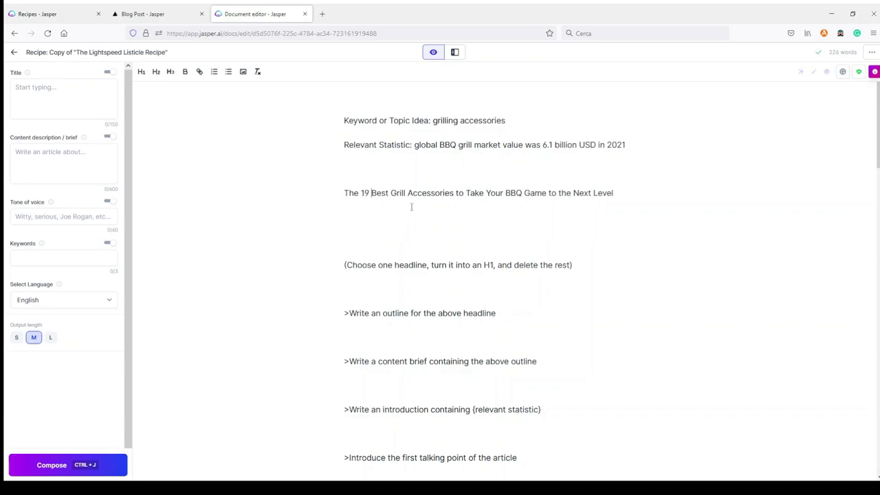
pyautogui.click(396, 176)
pyautogui.click(366, 213)
pyautogui.press('Delete')
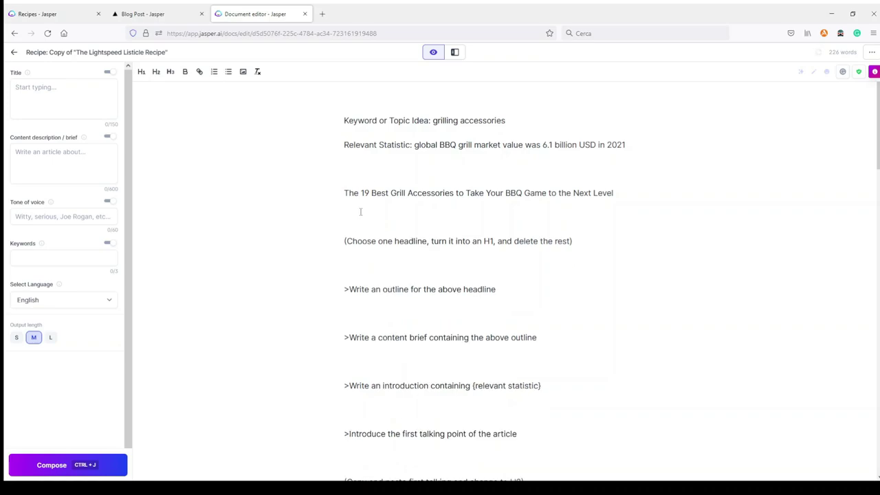
pyautogui.press('Delete')
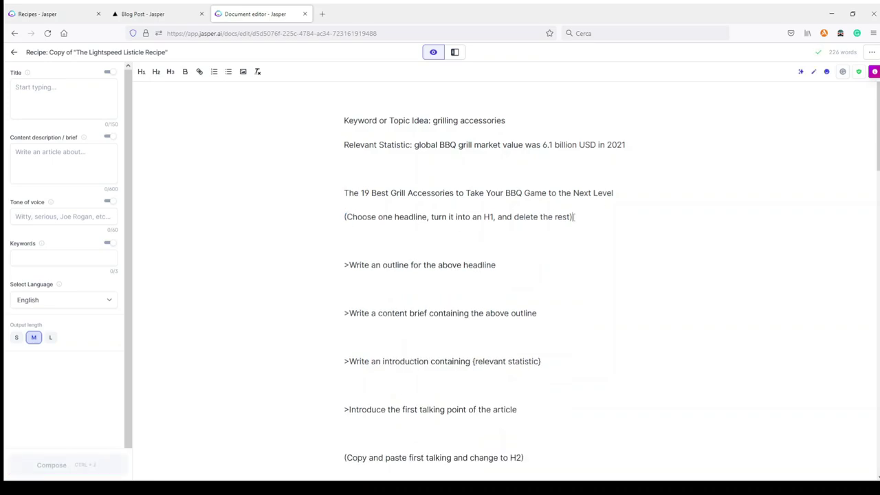
# Step: Format the chosen headline as an H1 heading and delete the instruction about choosing one headline along with its blank lines
pyautogui.moveTo(572, 217); pyautogui.dragTo(562, 217)
pyautogui.click(578, 217)
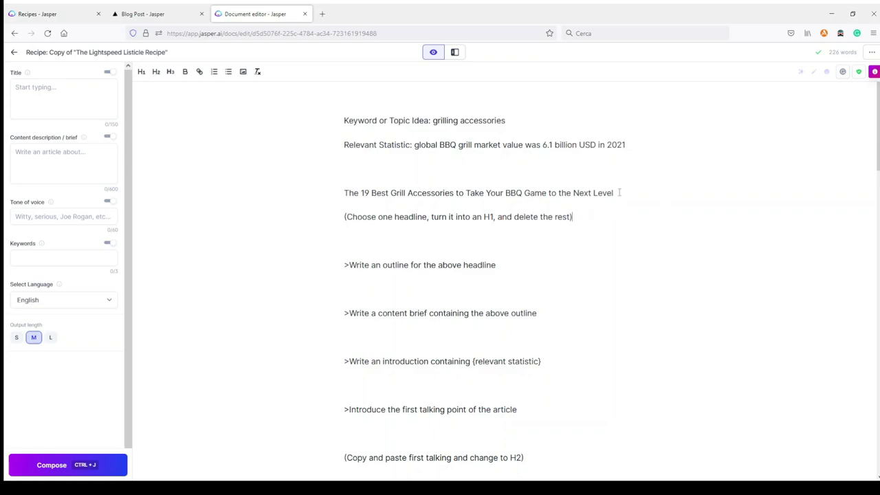
pyautogui.moveTo(618, 193); pyautogui.dragTo(338, 192)
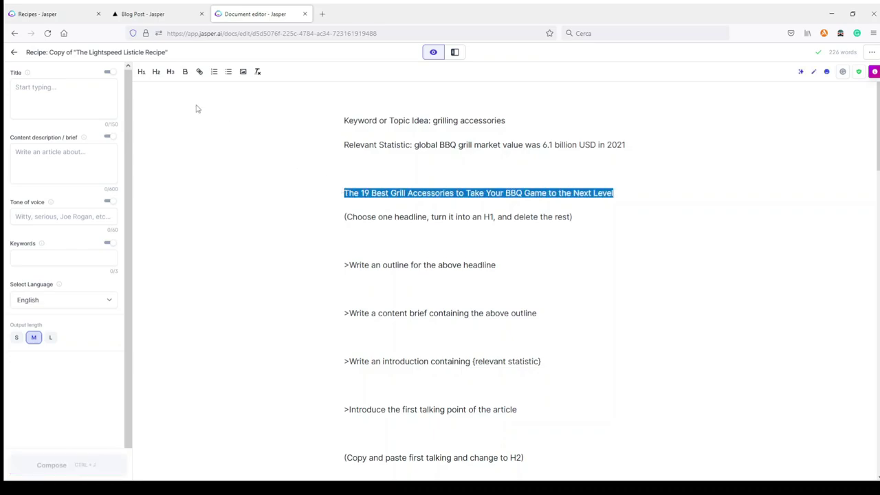
pyautogui.click(141, 72)
pyautogui.moveTo(583, 235); pyautogui.dragTo(332, 235)
pyautogui.press('BackSpace')
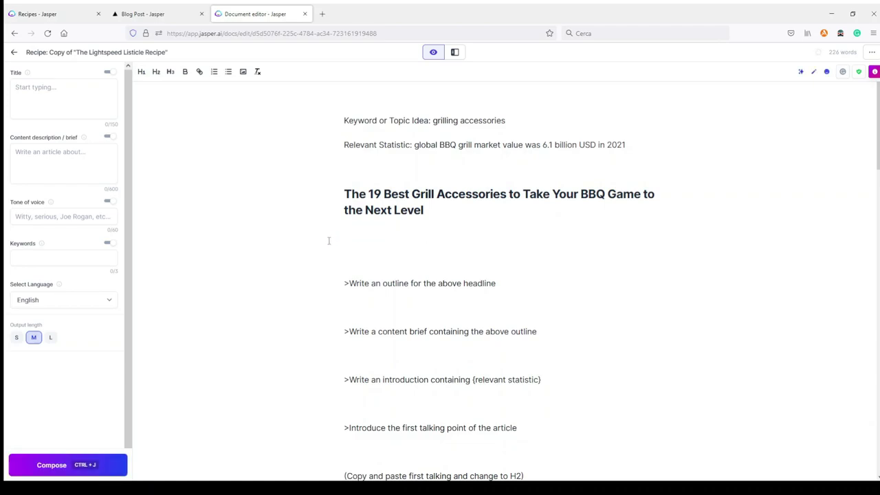
pyautogui.press('BackSpace')
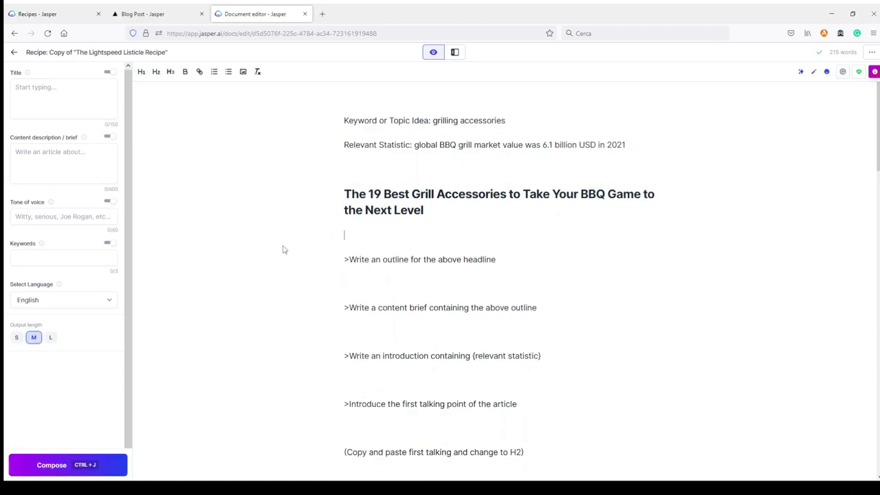
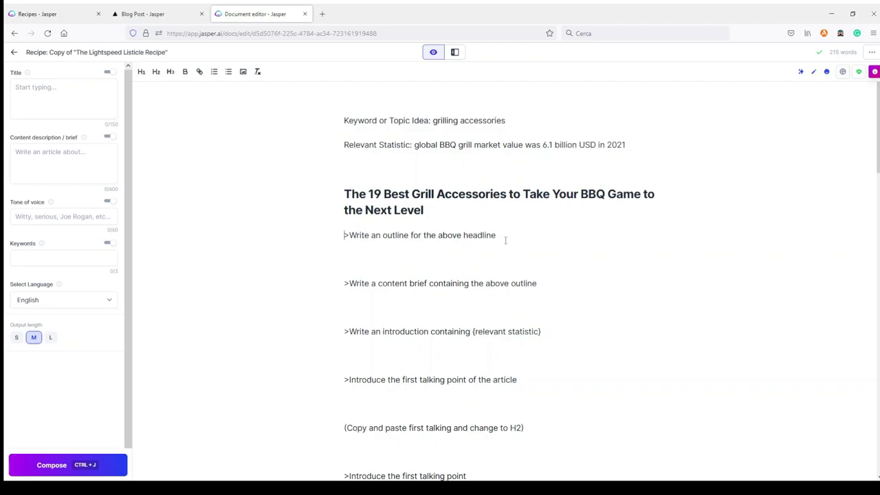
# Step: Generate an outline for the headline with output length L, then delete the generated text and the command's last word "headline"
pyautogui.click(503, 236)
pyautogui.hotkey('ctrl', 'Return')
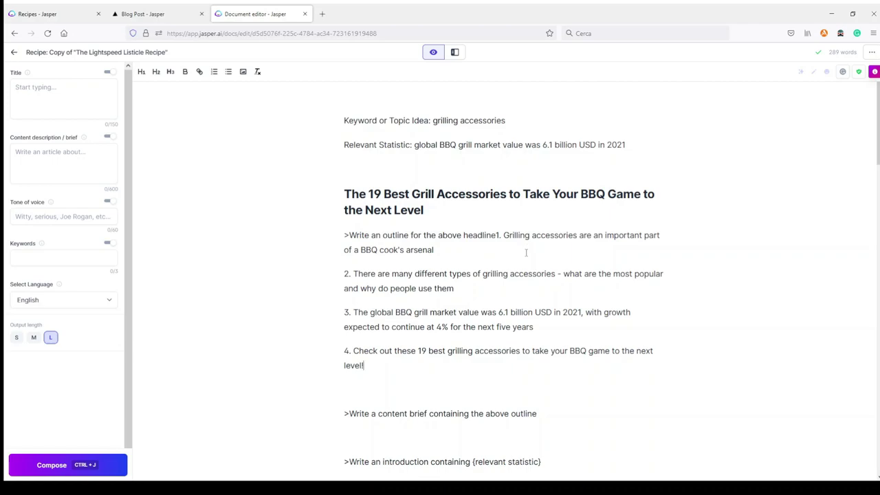
pyautogui.scroll(-1, 134, 313)
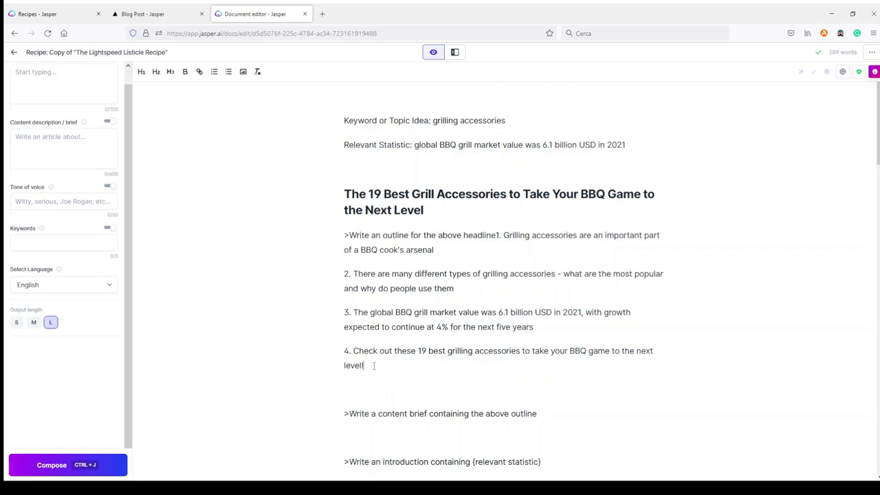
pyautogui.moveTo(374, 366); pyautogui.dragTo(462, 236)
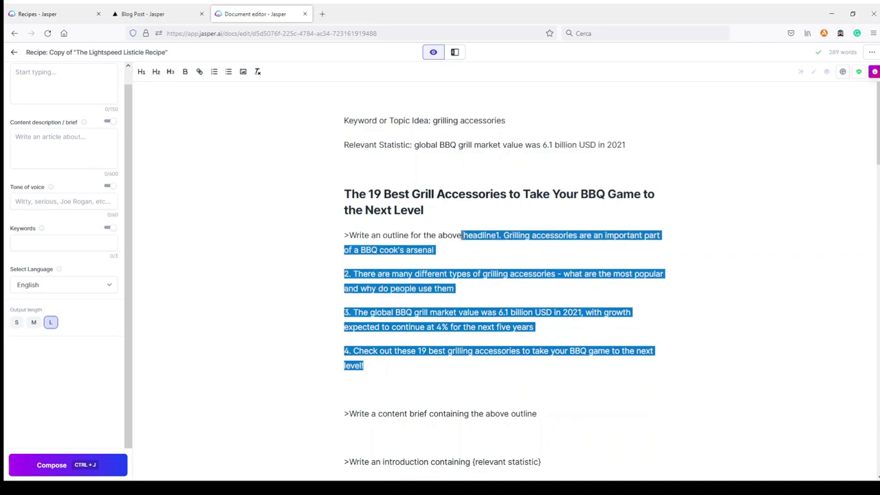
pyautogui.press('BackSpace')
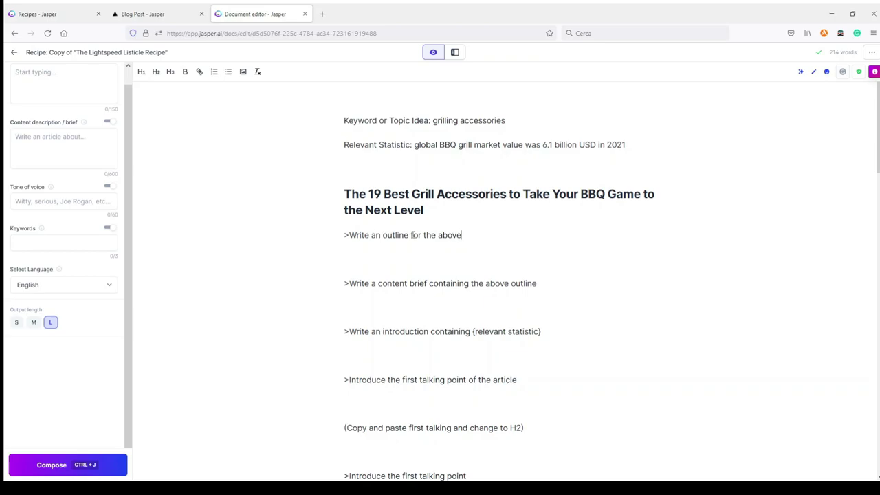
# Step: Extend the outline command with "with a list of 19 grill accessories", run it, and start the generated list on its own line
pyautogui.write('with a list of 19 grill accessories')
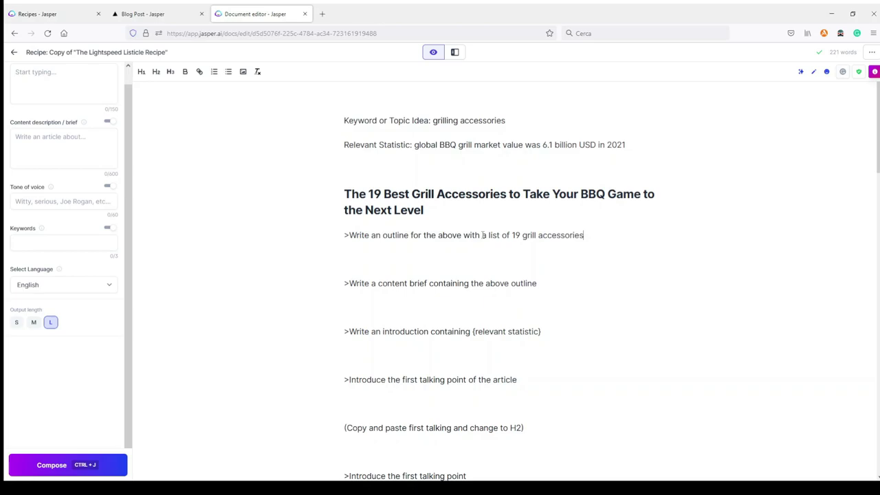
pyautogui.hotkey('ctrl', 'j')
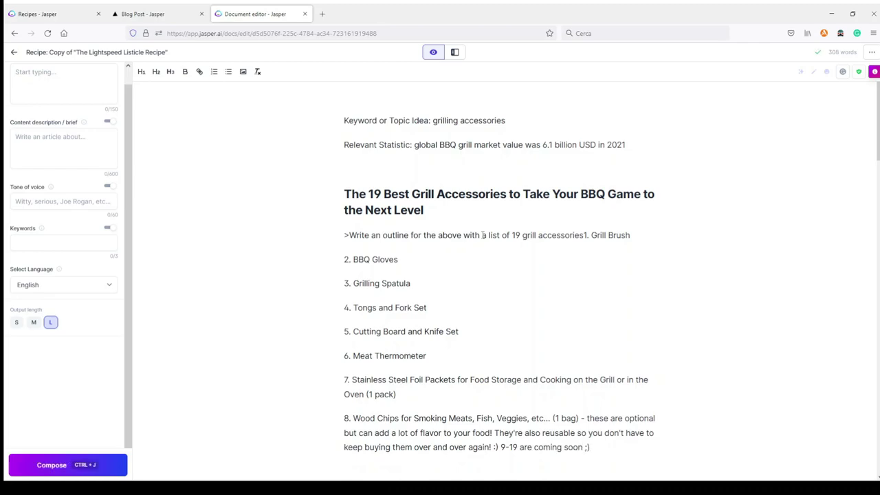
pyautogui.click(583, 235)
pyautogui.press('Return')
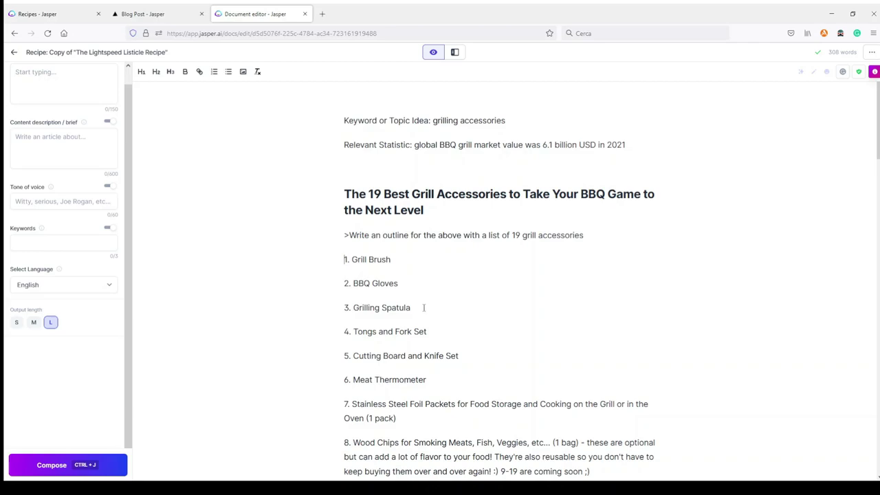
# Step: Read through the numbered list of 19 grill accessories under the headline, down to the content brief command
pyautogui.scroll(-1, 425, 307)
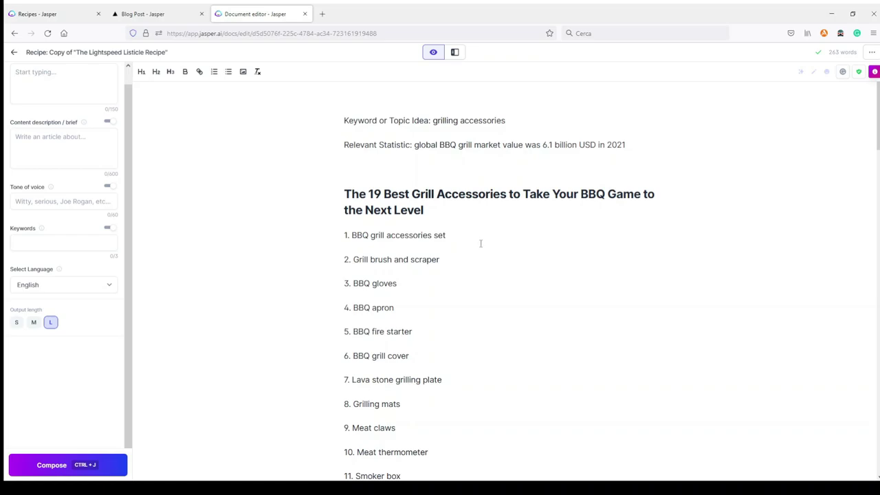
pyautogui.scroll(-2, 451, 232)
pyautogui.scroll(-4, 451, 232)
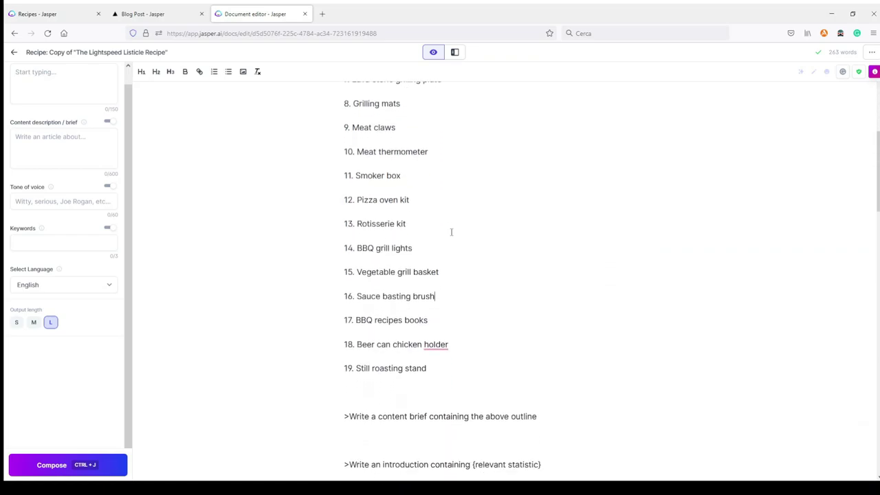
pyautogui.scroll(6, 451, 268)
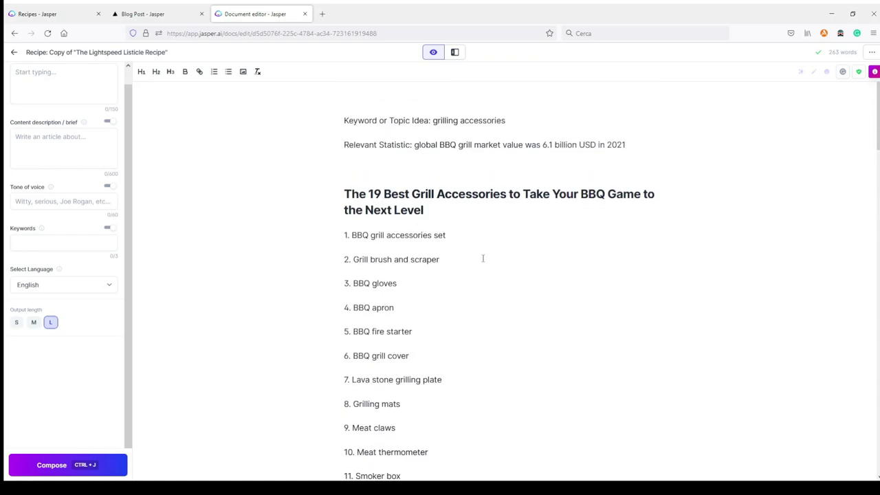
pyautogui.scroll(-1, 483, 259)
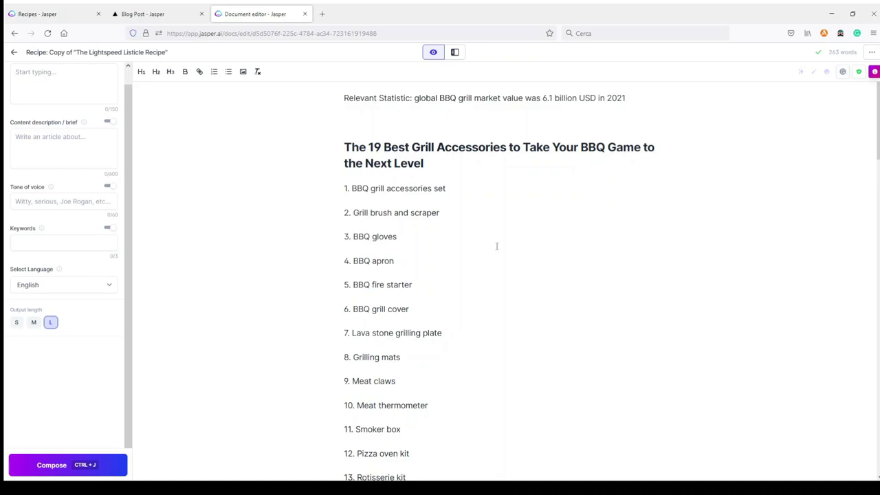
pyautogui.scroll(-4, 496, 247)
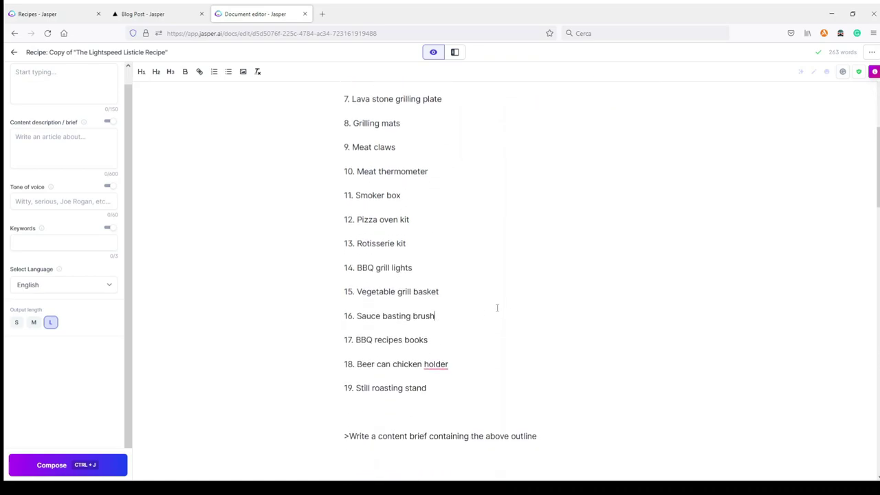
pyautogui.scroll(-2, 489, 311)
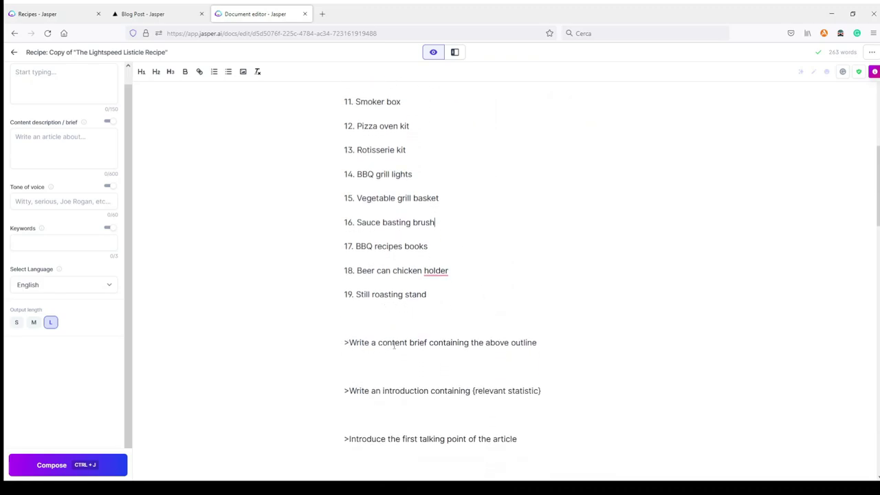
# Step: Run the content brief command for the above outline and move the generated paragraph onto its own line
pyautogui.tripleClick(542, 341)
pyautogui.hotkey('ctrl', 'j')
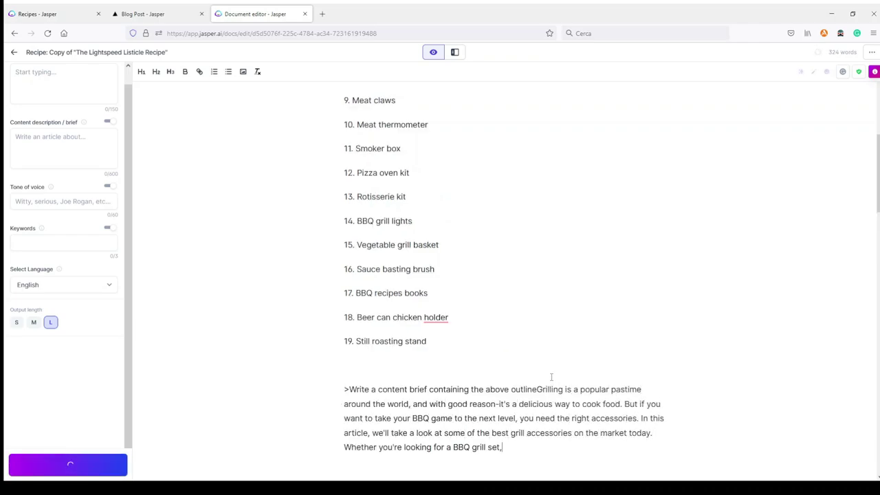
pyautogui.scroll(-2, 551, 377)
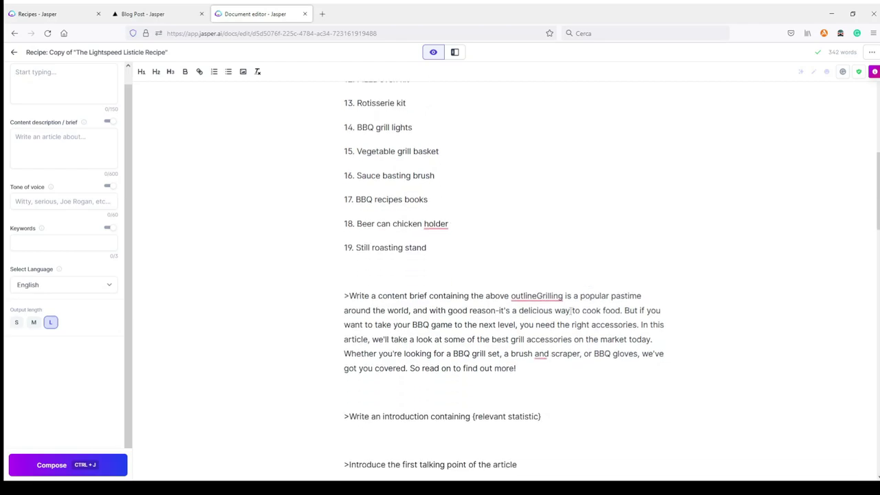
pyautogui.click(538, 295)
pyautogui.press('Return')
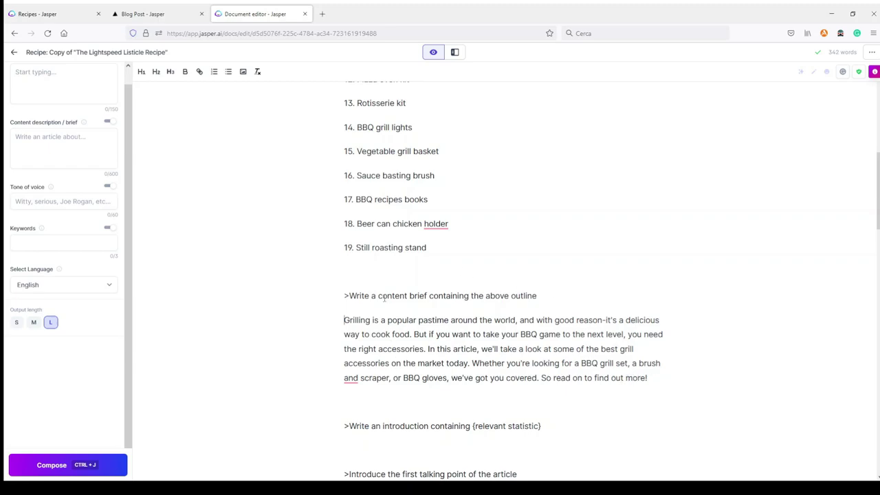
# Step: Copy the generated brief paragraph into the content description field, and delete it and its content brief command from the document
pyautogui.moveTo(650, 379); pyautogui.dragTo(343, 321)
pyautogui.hotkey('ctrl', 'c')
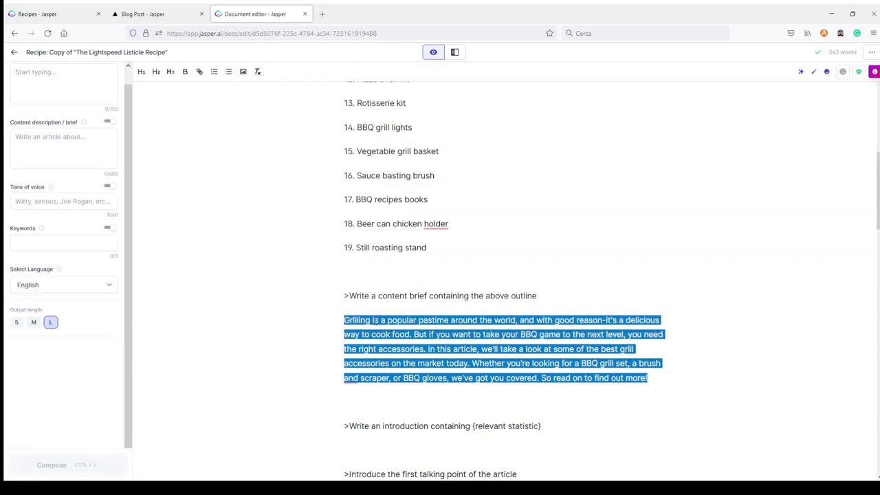
pyautogui.click(41, 137)
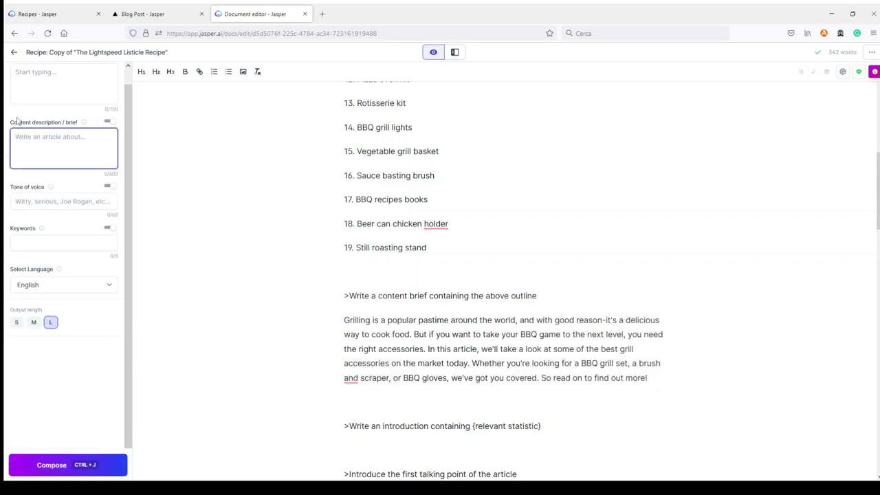
pyautogui.hotkey('ctrl', 'v')
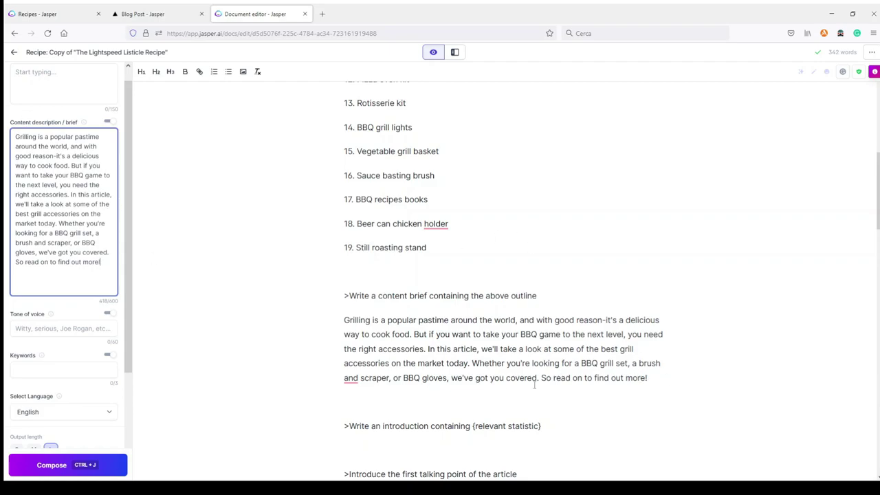
pyautogui.moveTo(649, 379); pyautogui.dragTo(335, 268)
pyautogui.press('BackSpace')
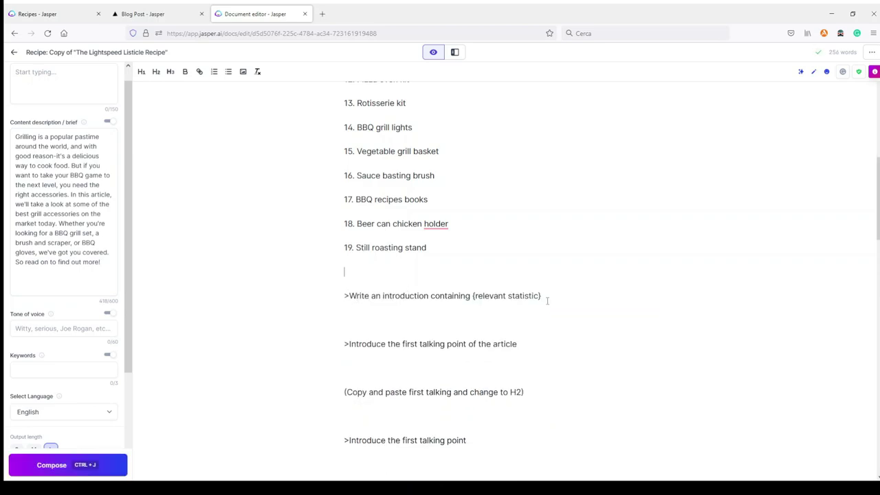
# Step: Replace the {relevant statistic} placeholder with "global BBQ grill market value was 6.1 billion USD in 2021" and run the introduction command
pyautogui.moveTo(542, 296); pyautogui.dragTo(472, 297)
pyautogui.hotkey('ctrl', 'j')
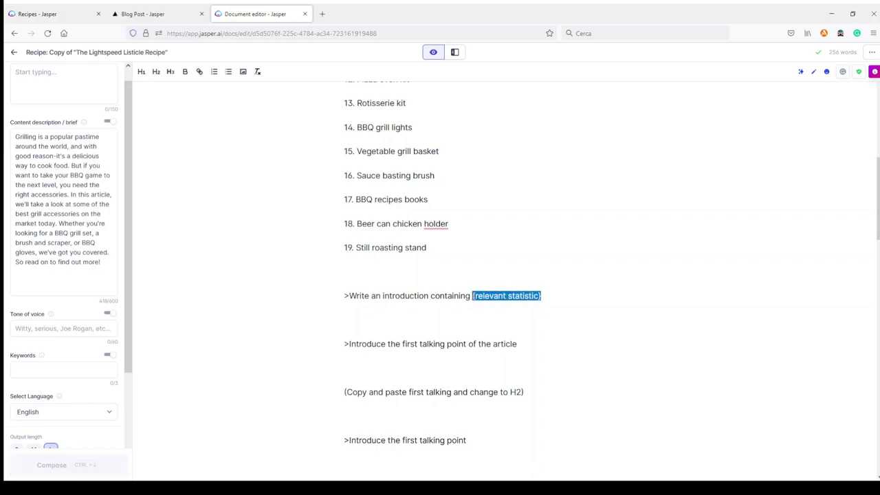
pyautogui.scroll(10, 533, 333)
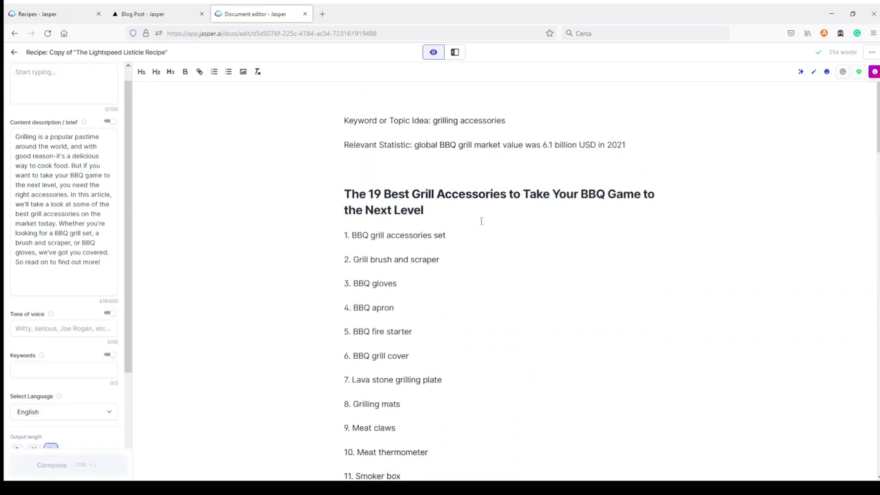
pyautogui.moveTo(415, 144); pyautogui.dragTo(626, 144)
pyautogui.hotkey('ctrl', 'c')
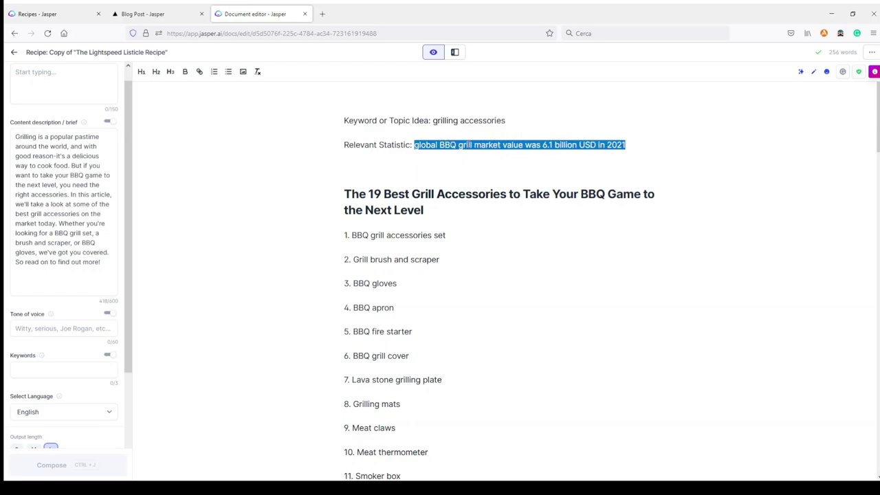
pyautogui.scroll(-6, 491, 315)
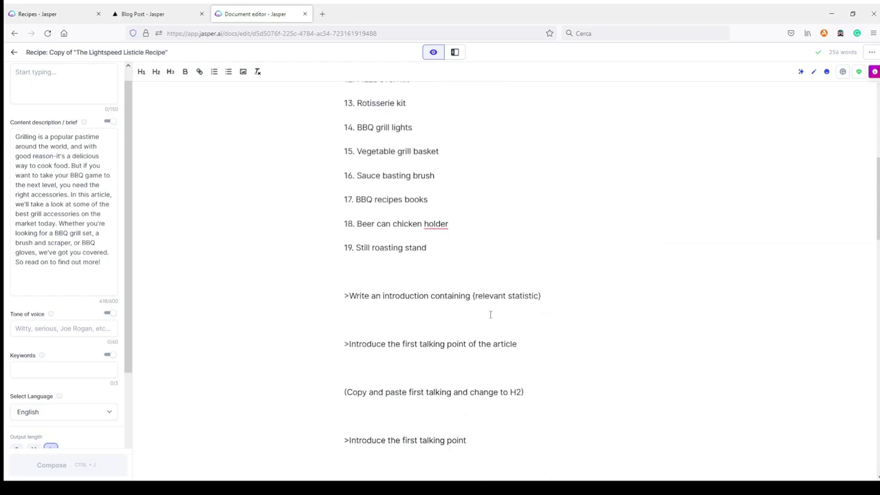
pyautogui.moveTo(540, 296); pyautogui.dragTo(473, 297)
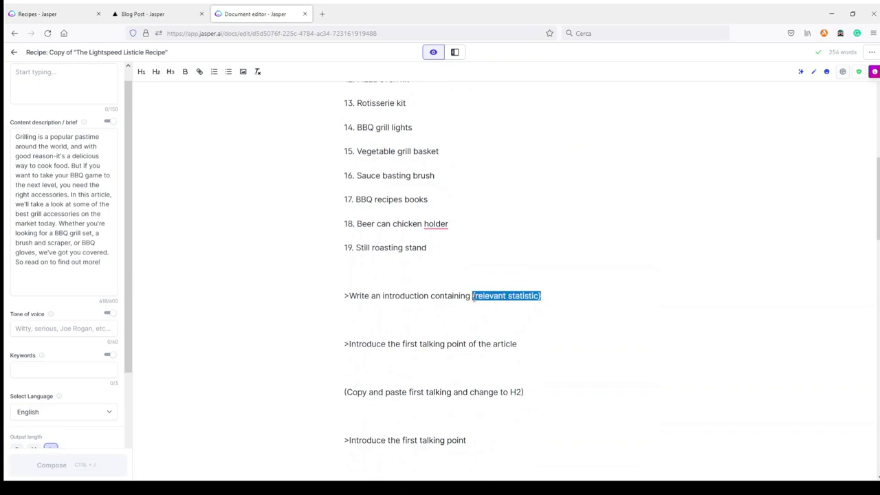
pyautogui.hotkey('ctrl', 'v')
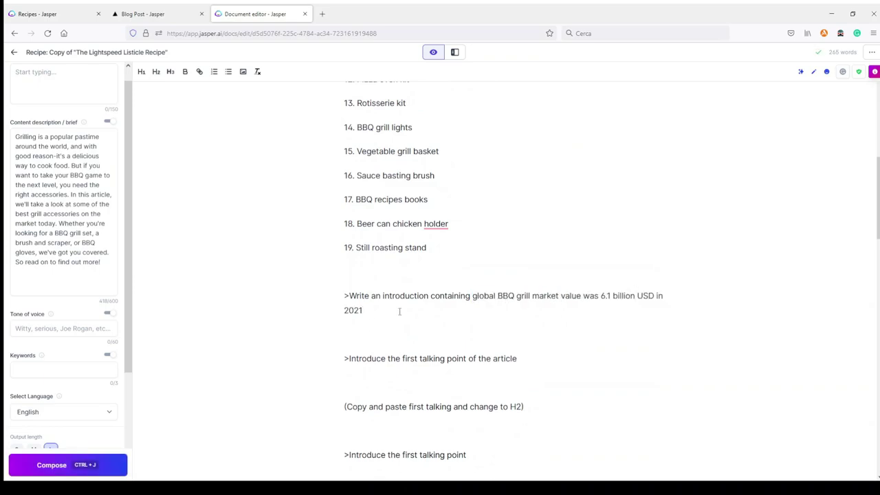
pyautogui.hotkey('ctrl', 'j')
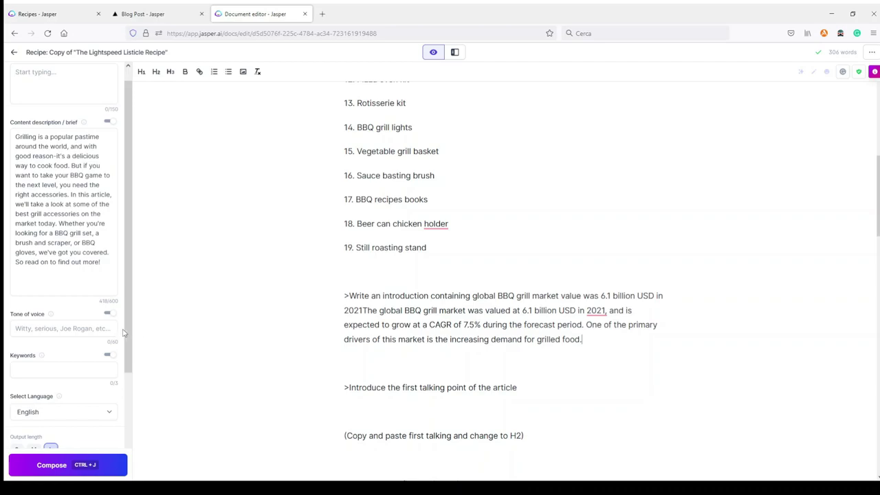
pyautogui.moveTo(128, 323); pyautogui.dragTo(132, 306)
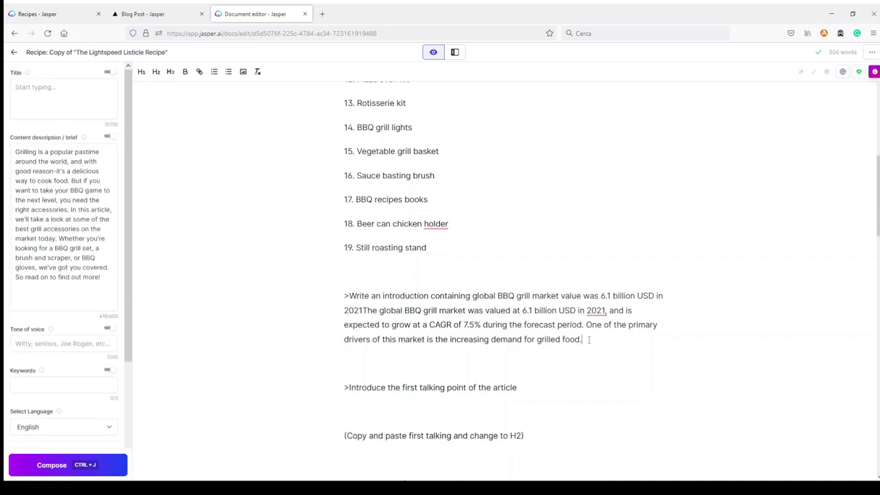
# Step: Delete the generated introduction and reword the command to "Write an introduction talking about grilling accessories and containing also this statistic", with the statistic in quotation marks
pyautogui.moveTo(589, 339); pyautogui.dragTo(378, 310)
pyautogui.press('BackSpace')
pyautogui.press('BackSpace')
pyautogui.press('BackSpace')
pyautogui.press('BackSpace')
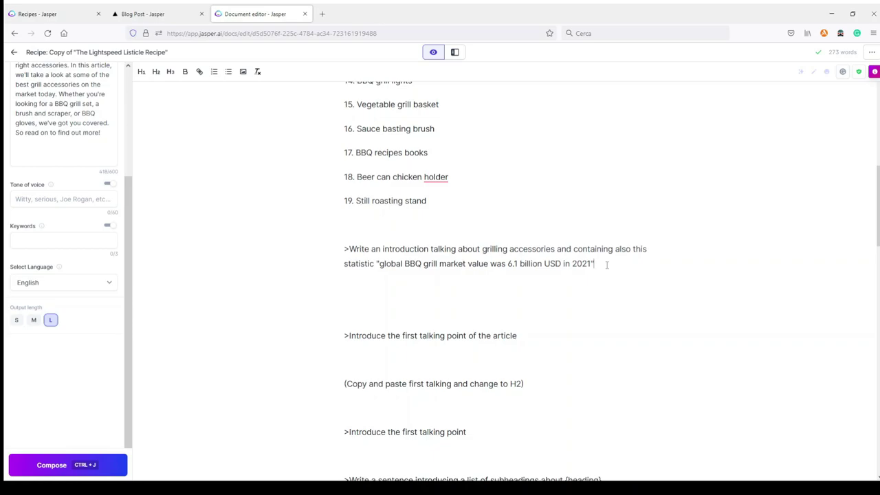
# Step: Run the reworded introduction command and start the generated introduction on its own line
pyautogui.hotkey('ctrl', 'j')
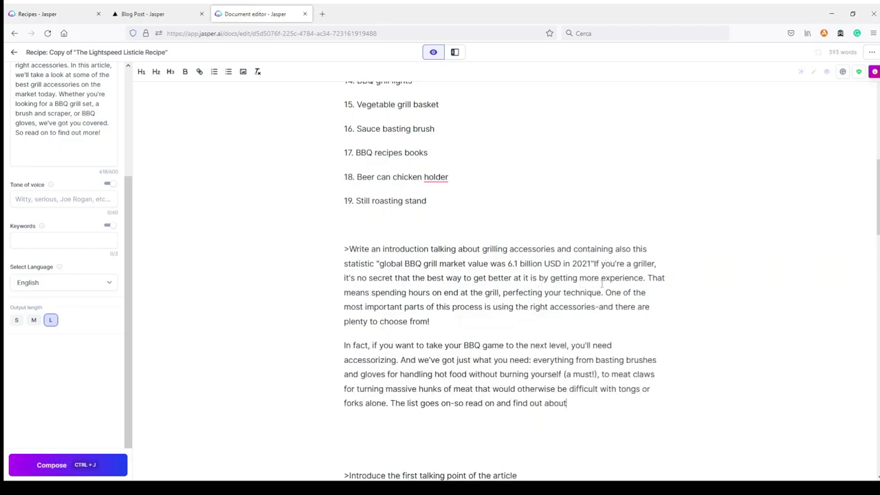
pyautogui.click(596, 264)
pyautogui.press('Return')
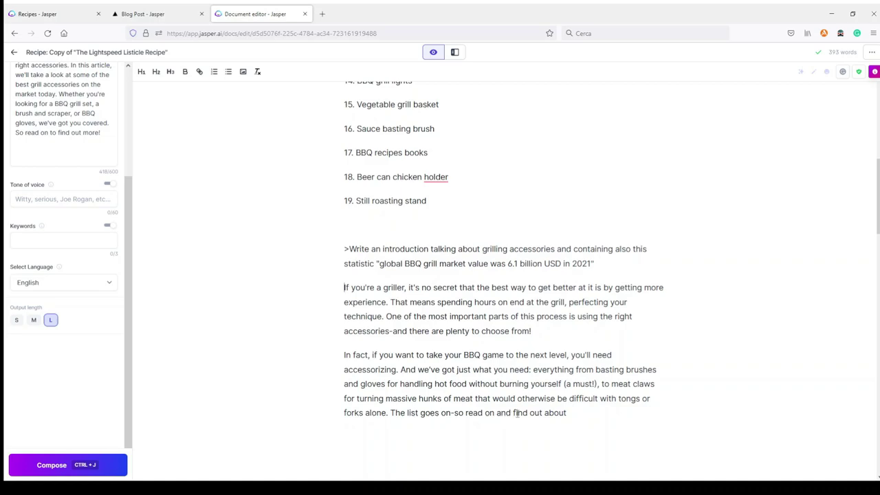
# Step: Set the output length to M and generate two continuations of the introduction after "find out about"
pyautogui.click(601, 411)
pyautogui.moveTo(591, 264); pyautogui.dragTo(380, 264)
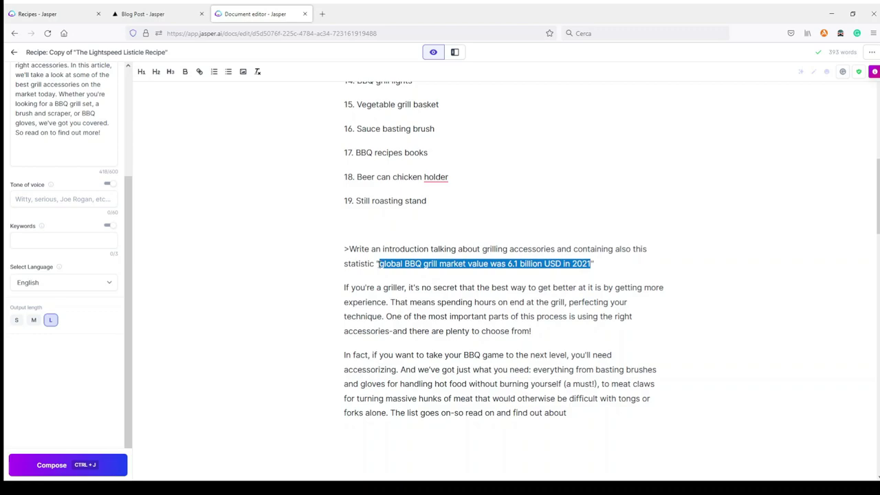
pyautogui.hotkey('ctrl', 'j')
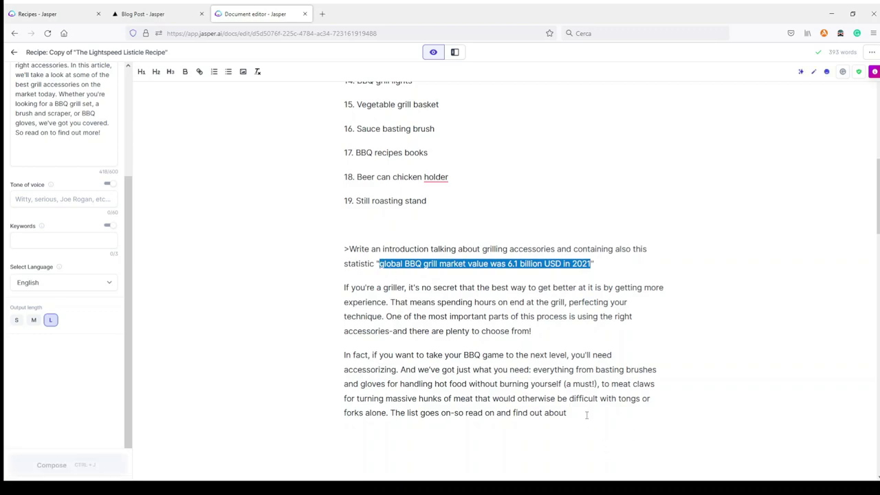
pyautogui.click(586, 415)
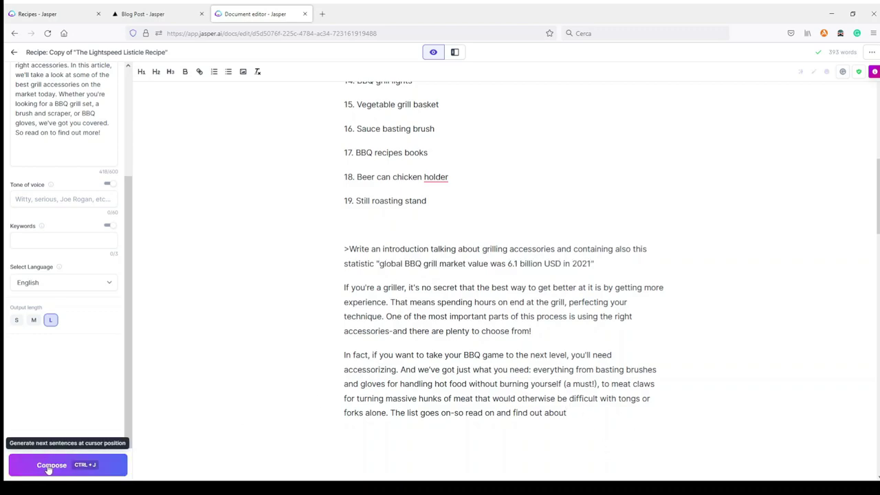
pyautogui.click(33, 320)
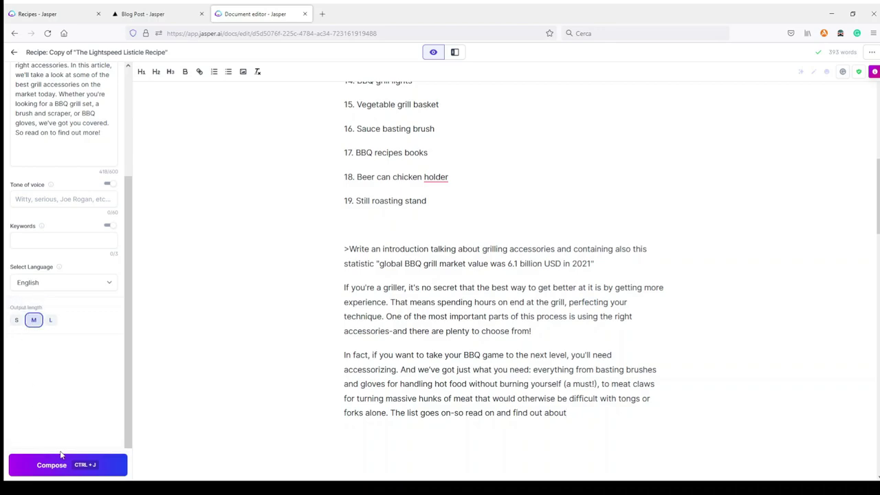
pyautogui.click(62, 462)
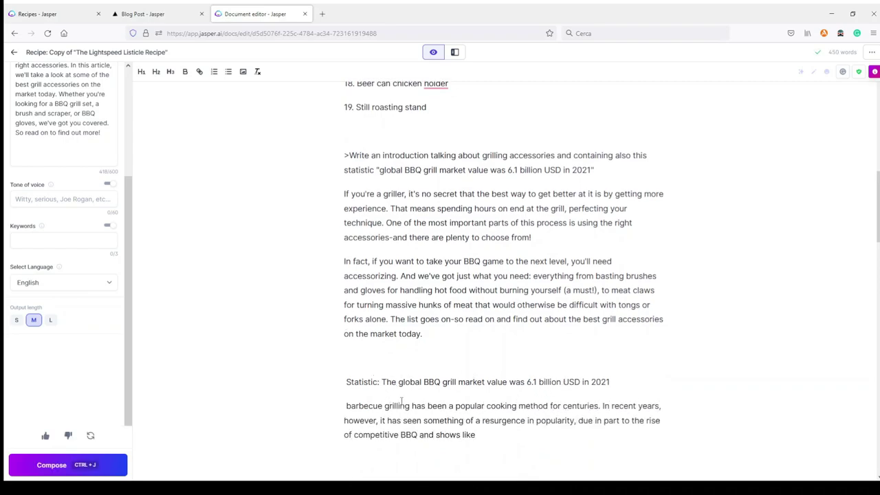
pyautogui.scroll(-1, 440, 394)
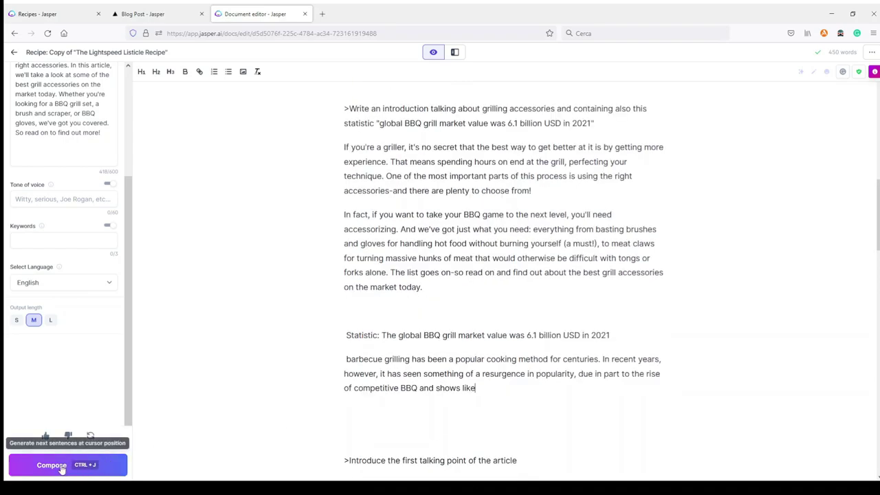
pyautogui.click(57, 466)
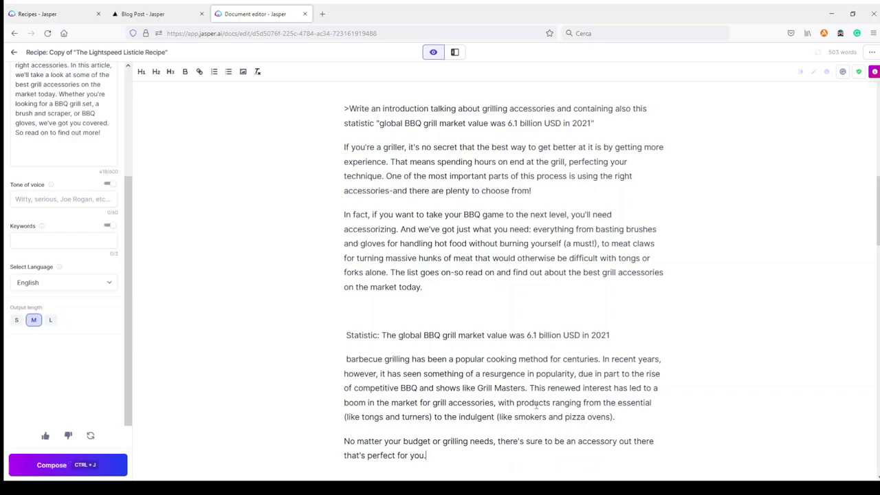
# Step: Remove the empty line between the second introduction paragraph and the statistic line, and review the introduction
pyautogui.click(423, 287)
pyautogui.press('Delete')
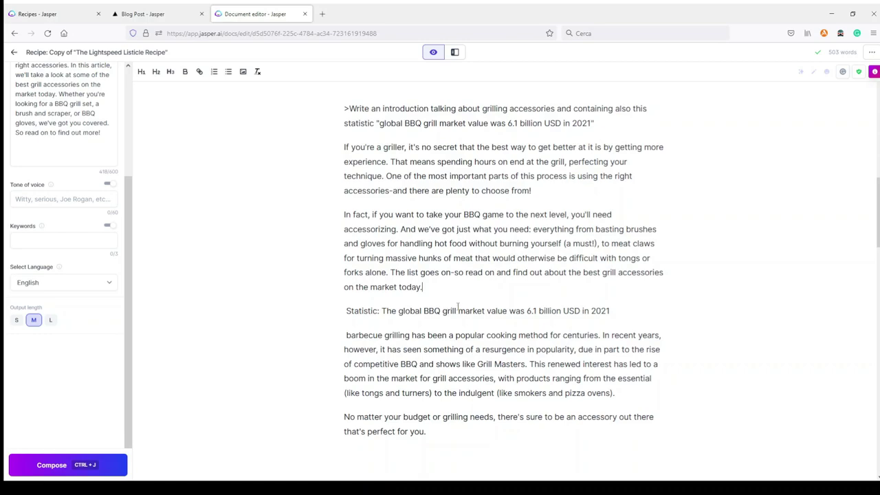
pyautogui.scroll(1, 457, 308)
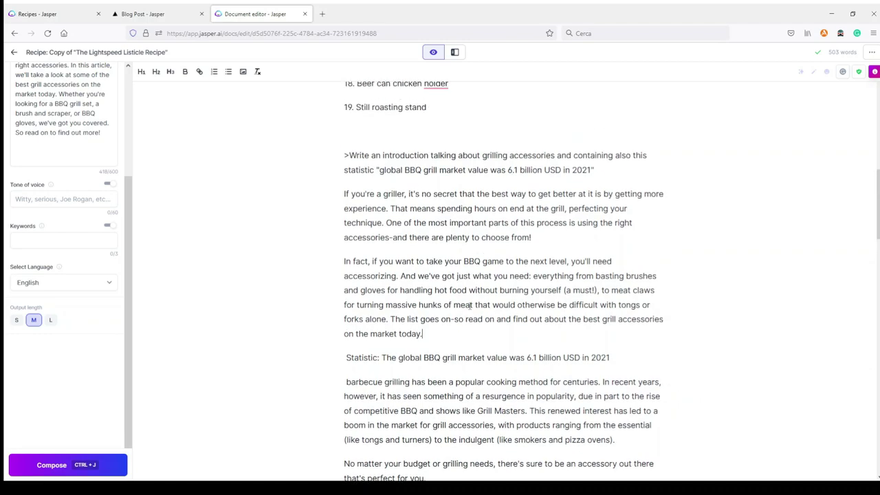
pyautogui.scroll(-1, 457, 306)
pyautogui.scroll(1, 454, 286)
pyautogui.scroll(-1, 454, 287)
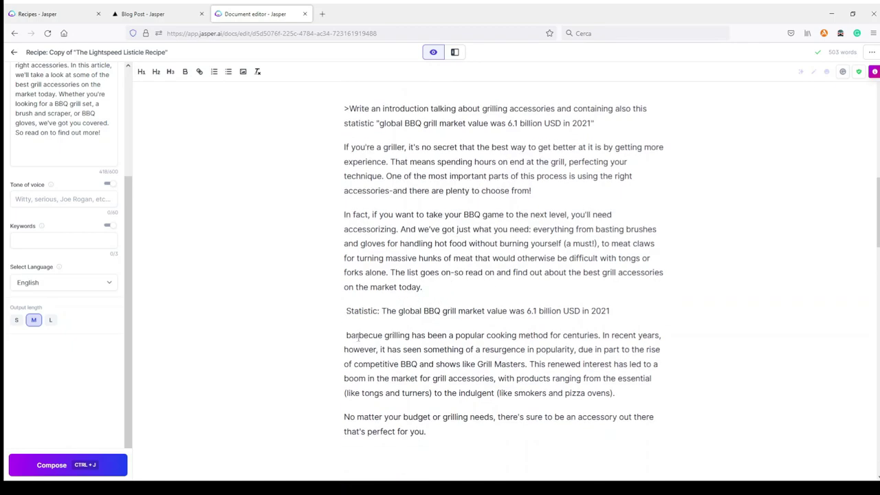
# Step: Capitalise "Barbecue" at the start of its paragraph and remove the "Statistic:" label from the line above
pyautogui.moveTo(348, 334); pyautogui.dragTo(335, 334)
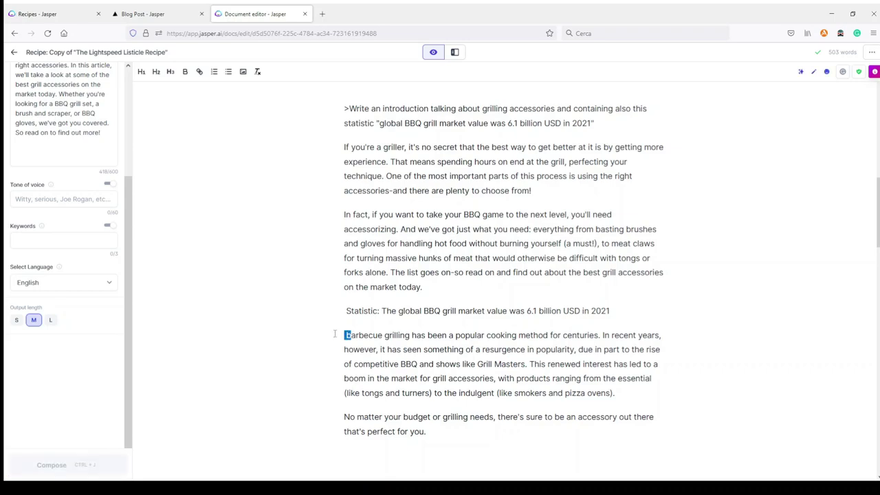
pyautogui.write('B')
pyautogui.moveTo(383, 311); pyautogui.dragTo(315, 314)
pyautogui.press('BackSpace')
# Step: Join the statistic sentence to the barbecue paragraph with a comma directly after "2021" and a lowercase "barbecue"
pyautogui.click(579, 314)
pyautogui.write('.')
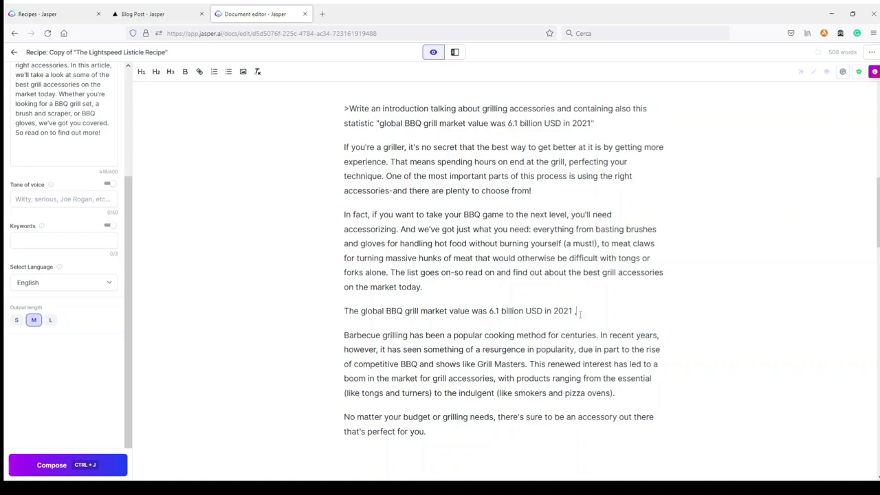
pyautogui.press('Delete')
pyautogui.press('Delete')
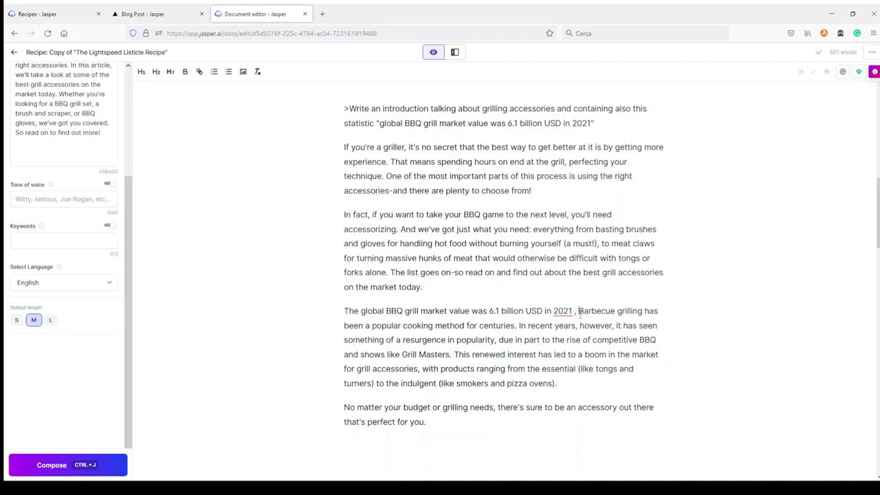
pyautogui.write('b')
pyautogui.press('Left')
pyautogui.press('Left')
pyautogui.press('Left')
pyautogui.press('BackSpace')
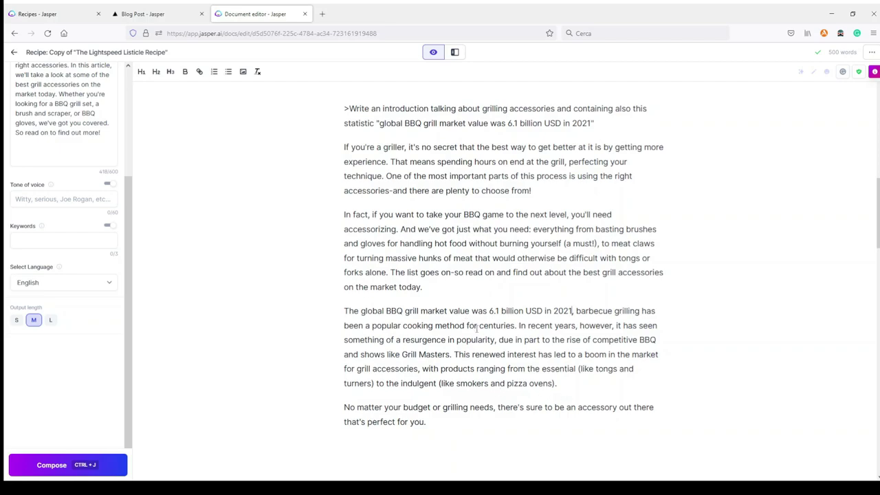
# Step: Delete the introduction command above the generated text and an empty line after "that's perfect for you."
pyautogui.scroll(3, 497, 286)
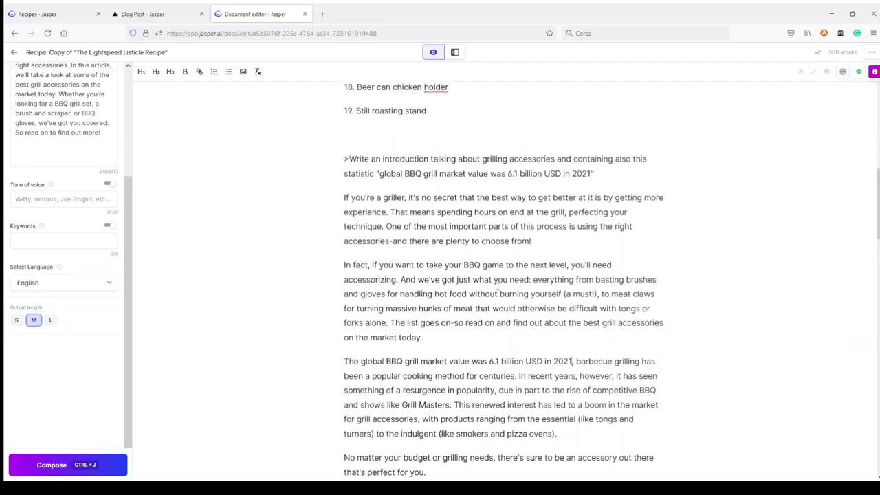
pyautogui.moveTo(600, 218); pyautogui.dragTo(309, 181)
pyautogui.press('BackSpace')
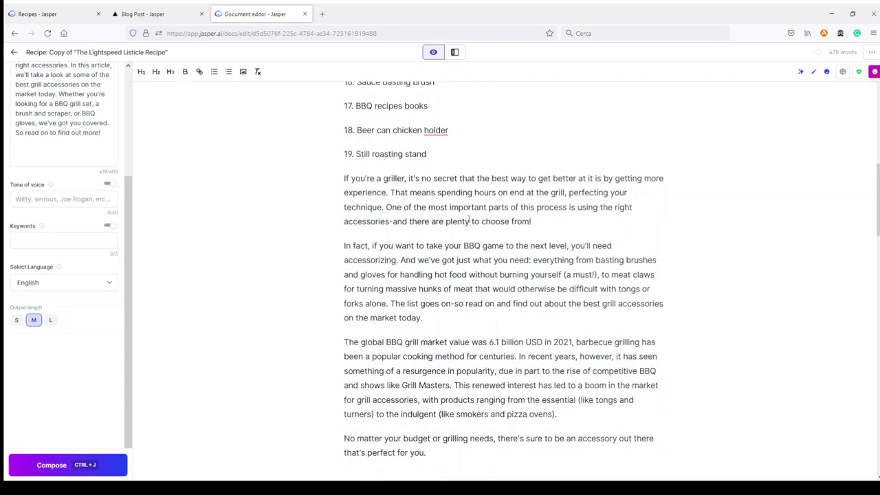
pyautogui.scroll(-3, 481, 234)
pyautogui.click(441, 314)
pyautogui.press('Delete')
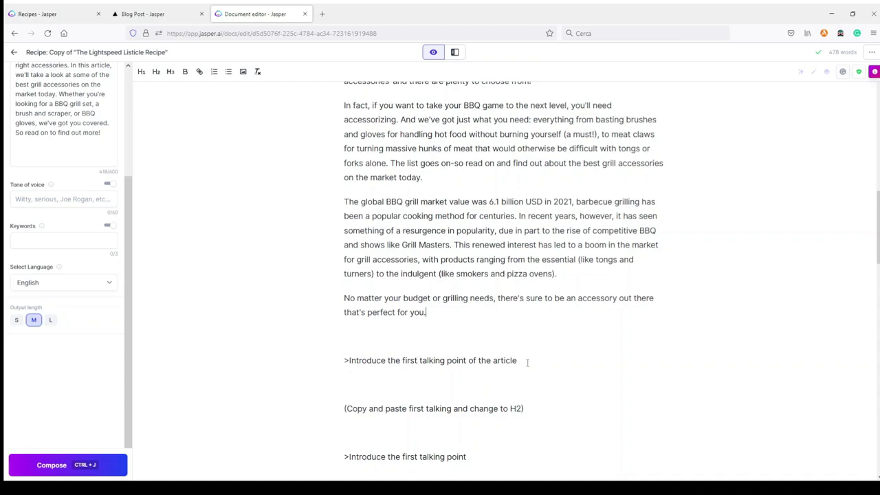
# Step: Copy "1. BBQ grill accessories set" from the outline below the ">Introduce the first talking point of the article" command and format it as H2
pyautogui.scroll(15, 527, 362)
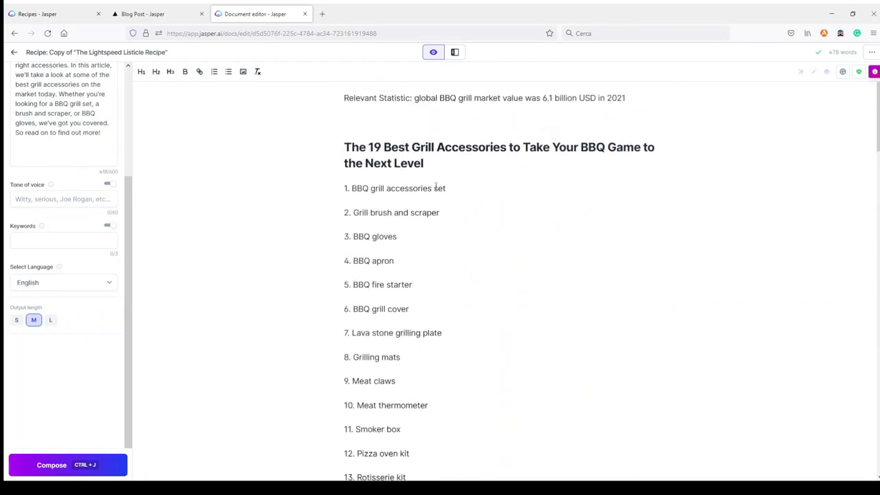
pyautogui.moveTo(456, 186); pyautogui.dragTo(341, 187)
pyautogui.hotkey('ctrl', 'c')
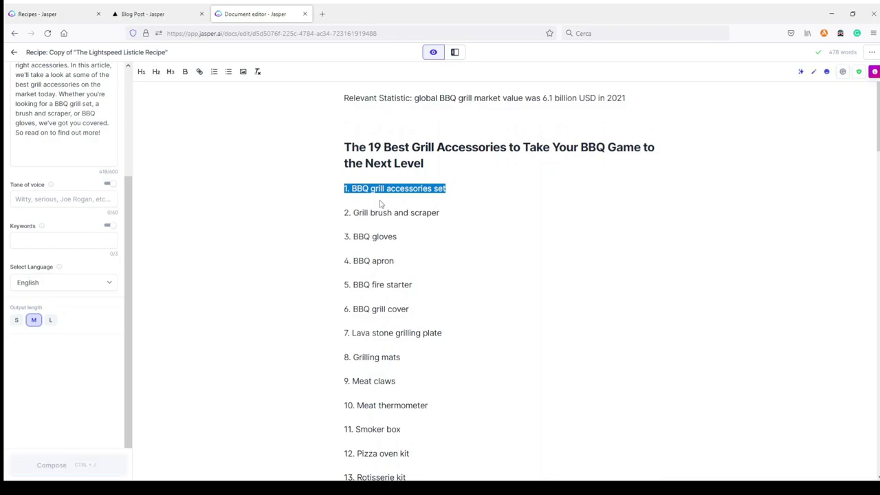
pyautogui.scroll(-10, 413, 275)
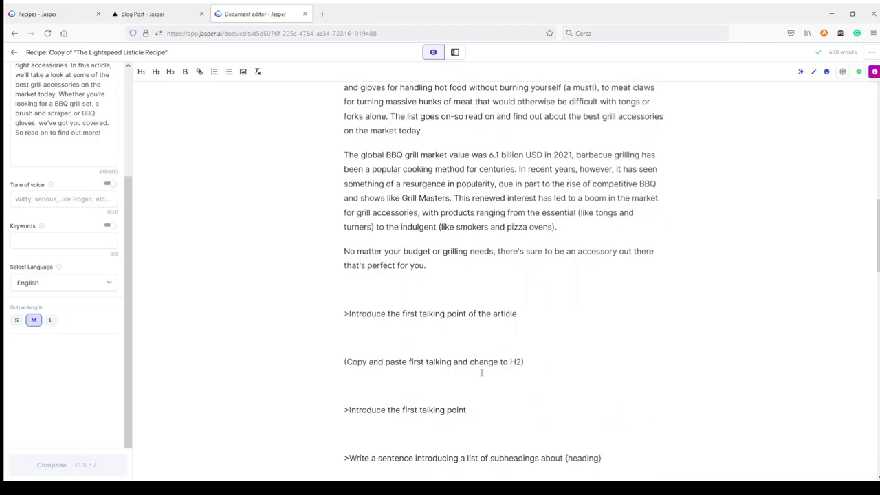
pyautogui.scroll(-1, 481, 372)
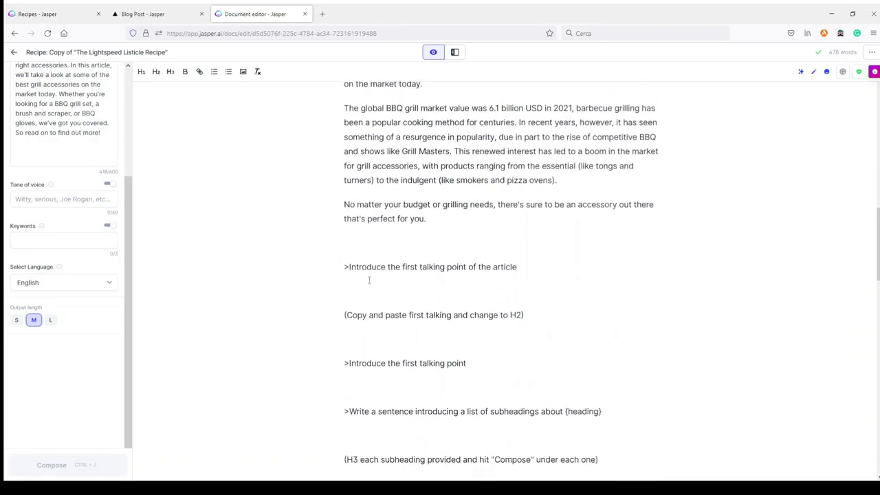
pyautogui.click(531, 268)
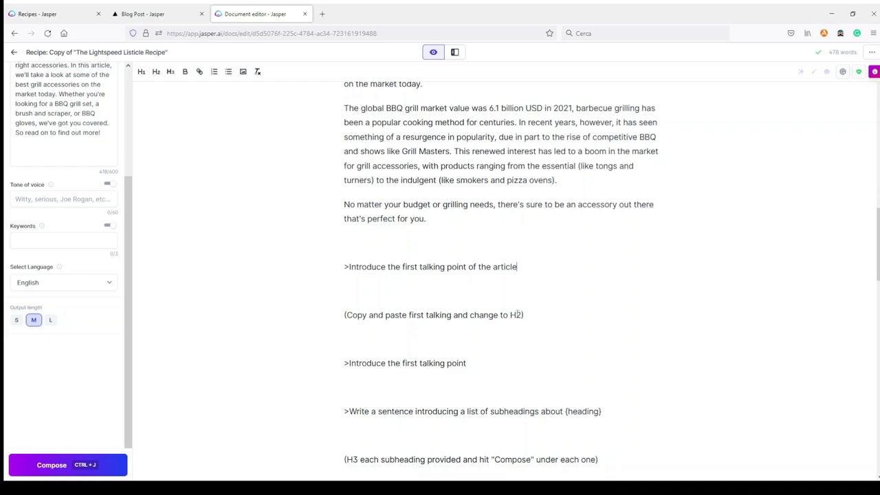
pyautogui.click(374, 301)
pyautogui.hotkey('ctrl', 'v')
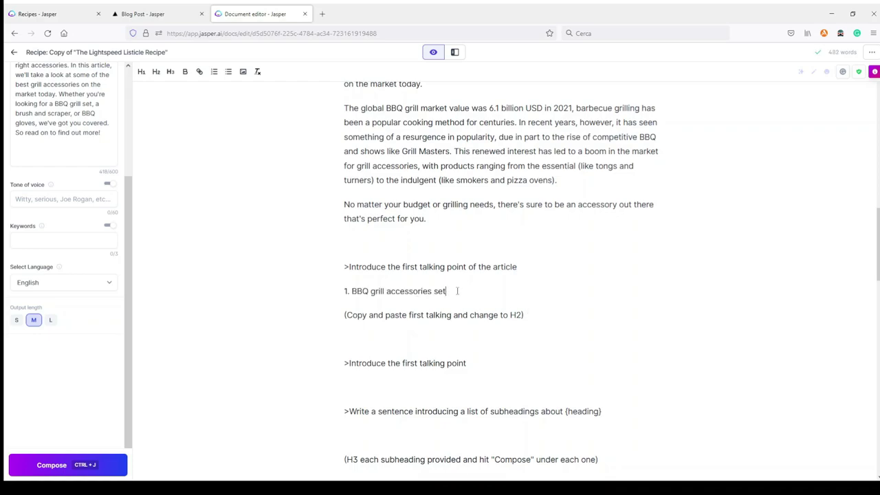
pyautogui.moveTo(457, 290); pyautogui.dragTo(338, 289)
pyautogui.click(156, 71)
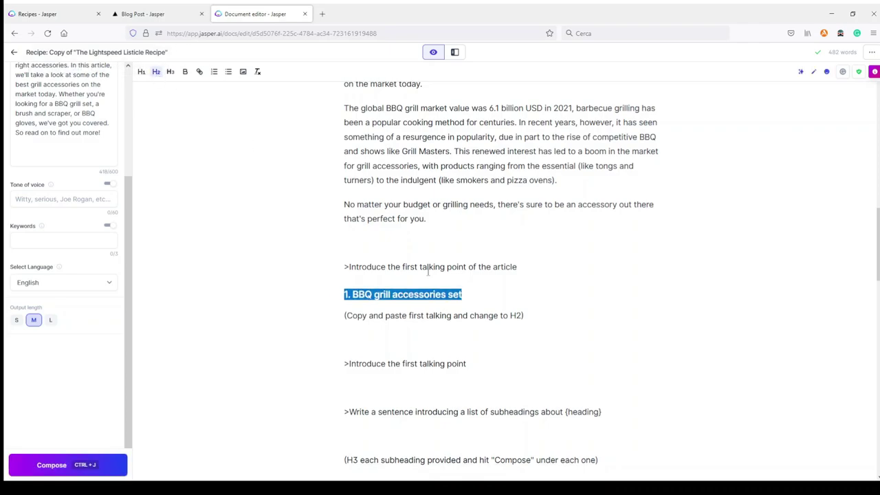
# Step: Add an empty line below the ">Introduce the first talking point of the article" command and run that command
pyautogui.click(521, 268)
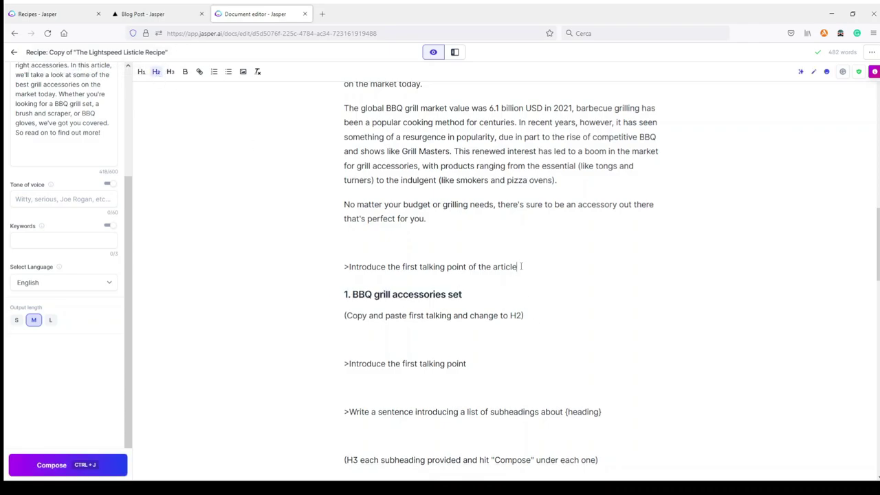
pyautogui.press('Return')
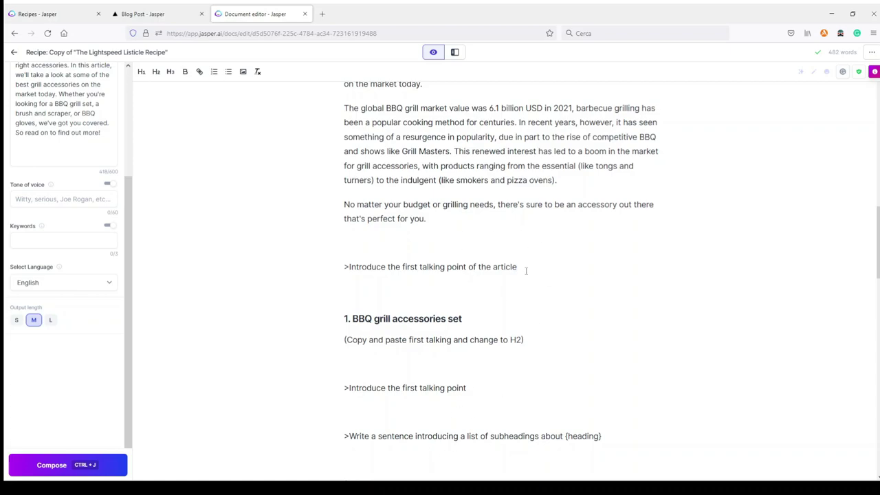
pyautogui.hotkey('shift', 'Home')
pyautogui.hotkey('ctrl', 'j')
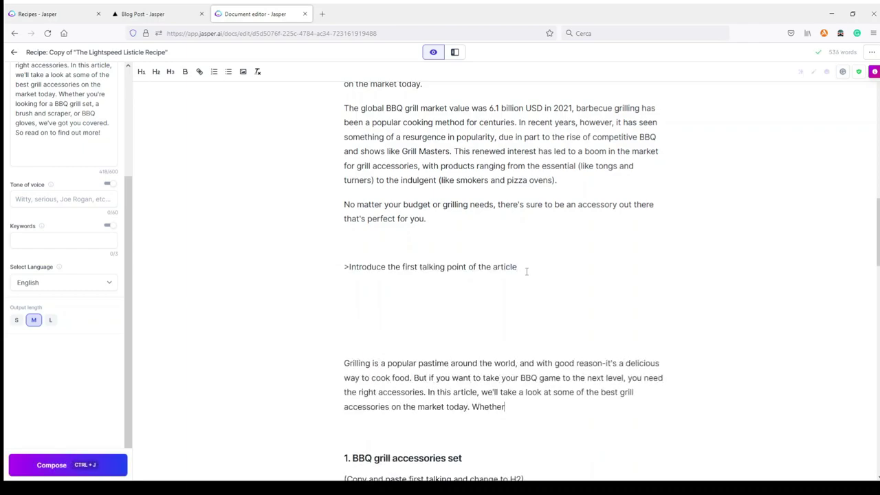
# Step: Delete the ">Introduce the first talking point of the article" command, its generated paragraph and the empty lines above the "1. BBQ grill accessories set" heading
pyautogui.click(505, 407)
pyautogui.moveTo(506, 406); pyautogui.dragTo(345, 272)
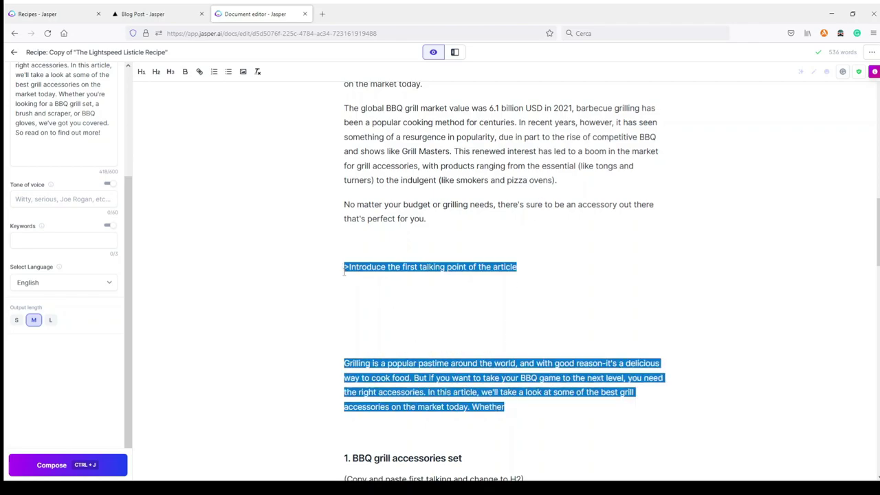
pyautogui.press('BackSpace')
pyautogui.press('BackSpace')
pyautogui.press('BackSpace')
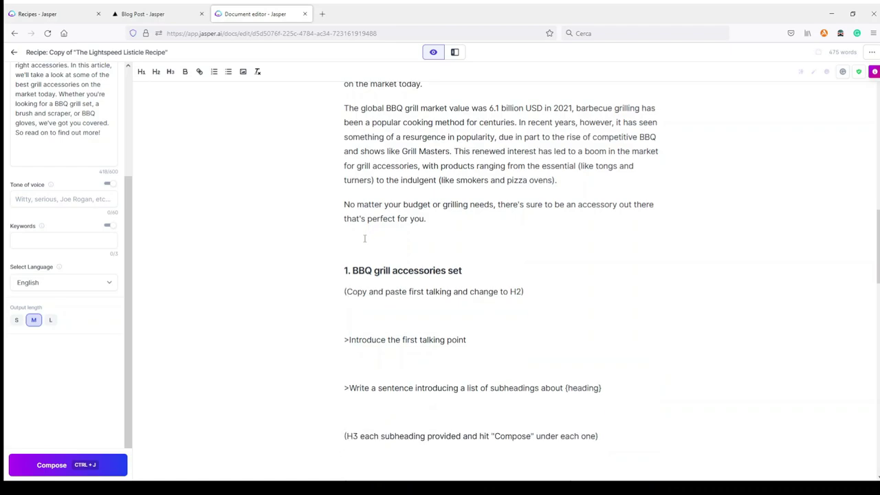
pyautogui.press('BackSpace')
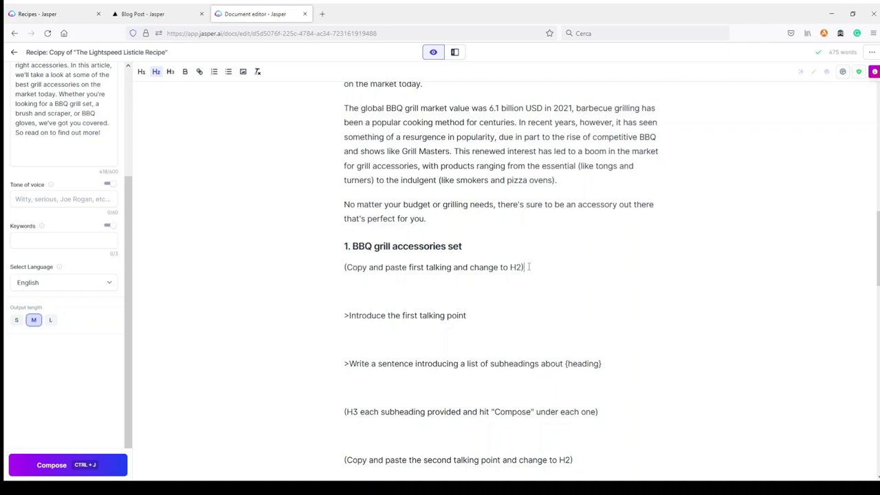
# Step: Delete the "(Copy and paste first talking and change to H2)" note and the empty line beneath the heading
pyautogui.moveTo(529, 267); pyautogui.dragTo(335, 267)
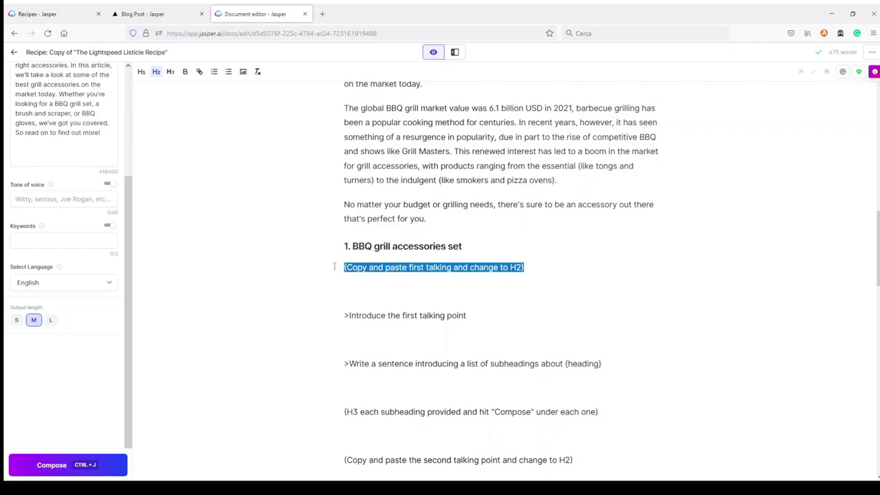
pyautogui.press('BackSpace')
pyautogui.press('BackSpace')
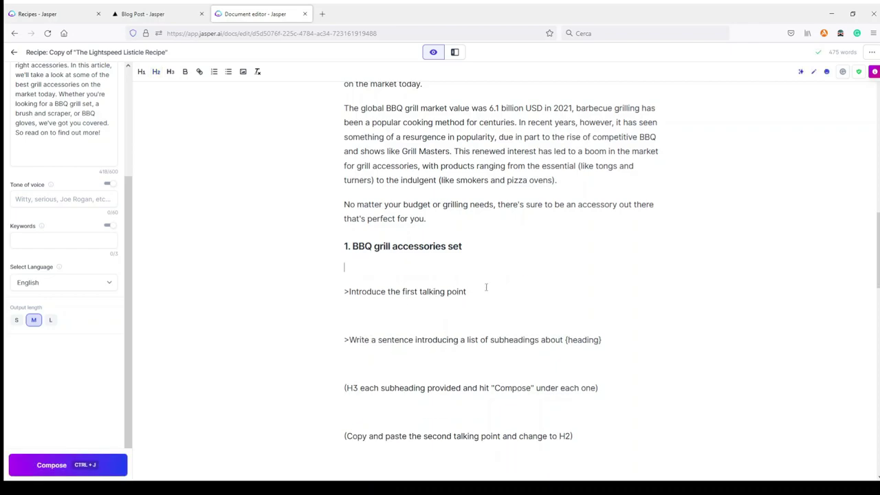
pyautogui.press('BackSpace')
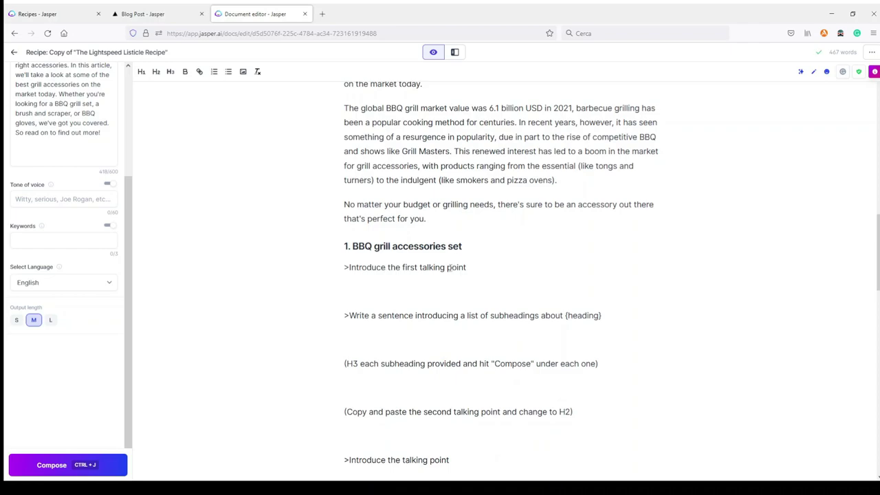
# Step: Run the ">Introduce the first talking point" command and check the grammar suggestion for "a good" in the generated paragraph
pyautogui.click(472, 267)
pyautogui.hotkey('shift', 'Home')
pyautogui.hotkey('ctrl', 'j')
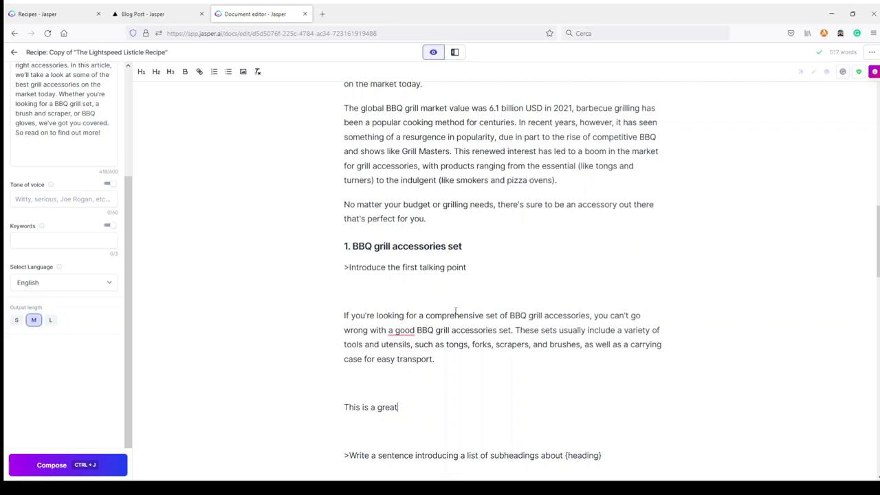
pyautogui.moveTo(395, 330)
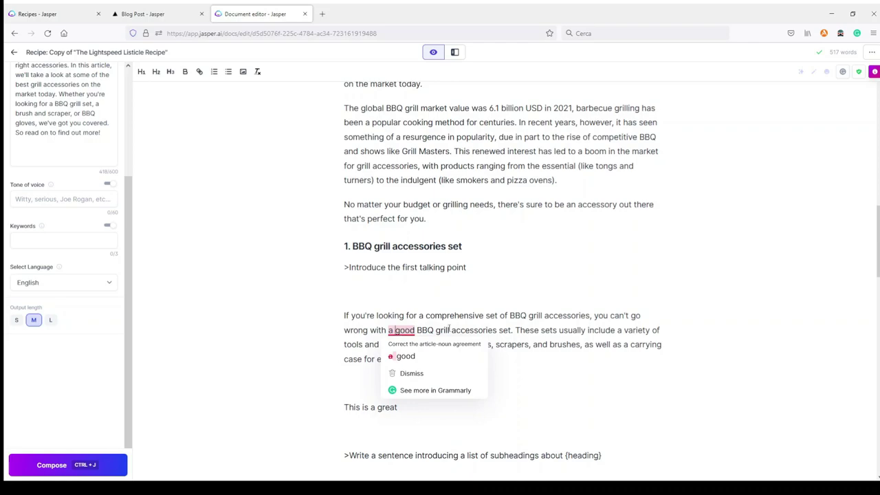
pyautogui.click(544, 281)
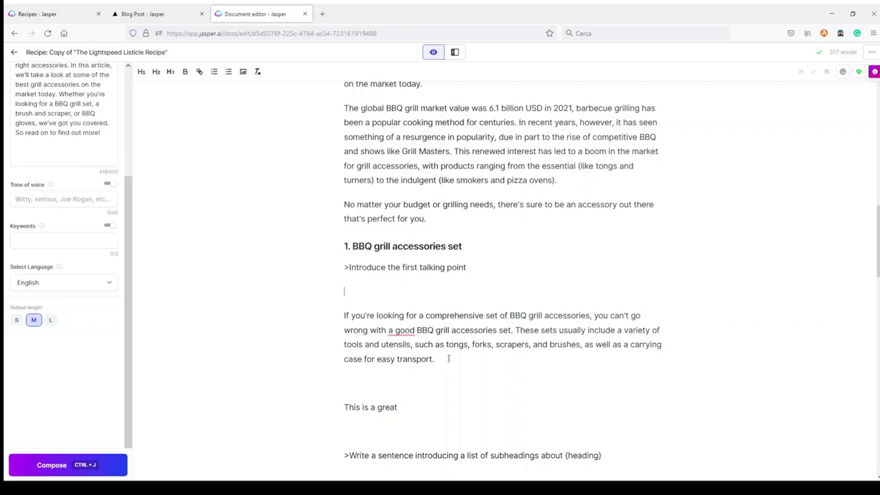
# Step: Delete the ">Introduce the first talking point" command and the empty lines around the generated BBQ set paragraph
pyautogui.moveTo(489, 265); pyautogui.dragTo(328, 269)
pyautogui.press('Delete')
pyautogui.press('Delete')
pyautogui.press('Delete')
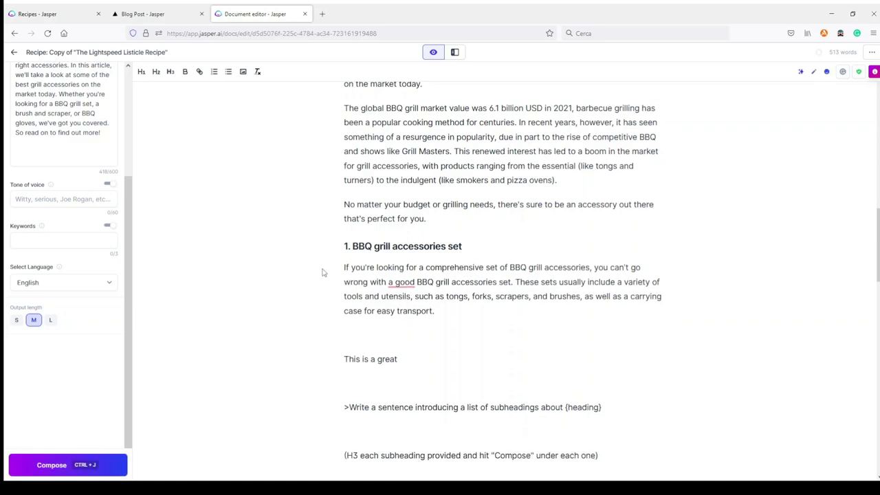
pyautogui.click(394, 324)
pyautogui.press('Delete')
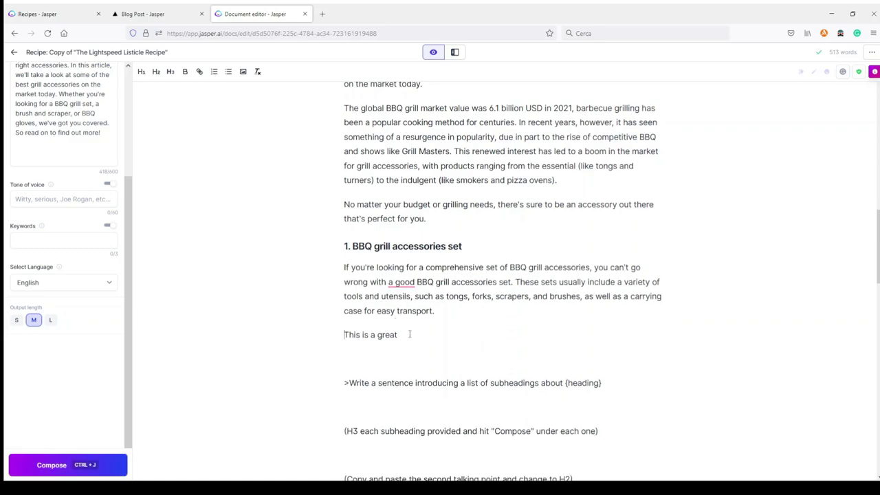
# Step: Compose more text continuing from "This is a great" and check the grammar suggestion for "accessories"
pyautogui.click(50, 465)
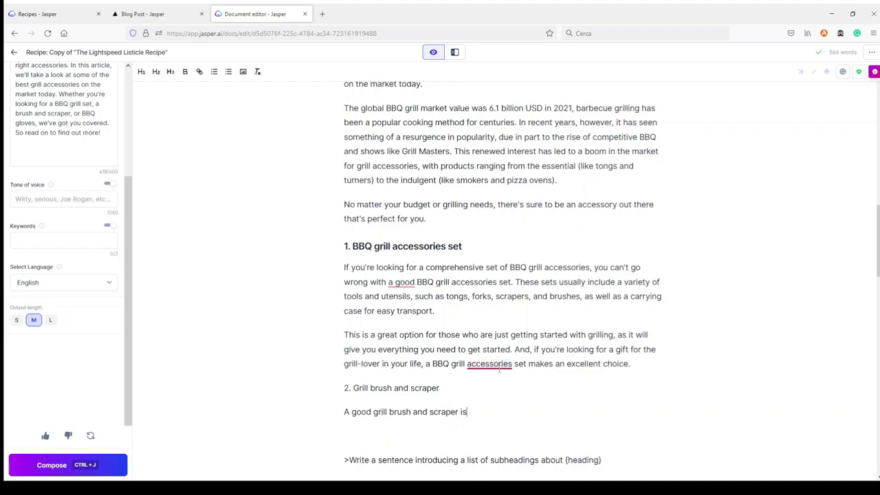
pyautogui.moveTo(490, 366)
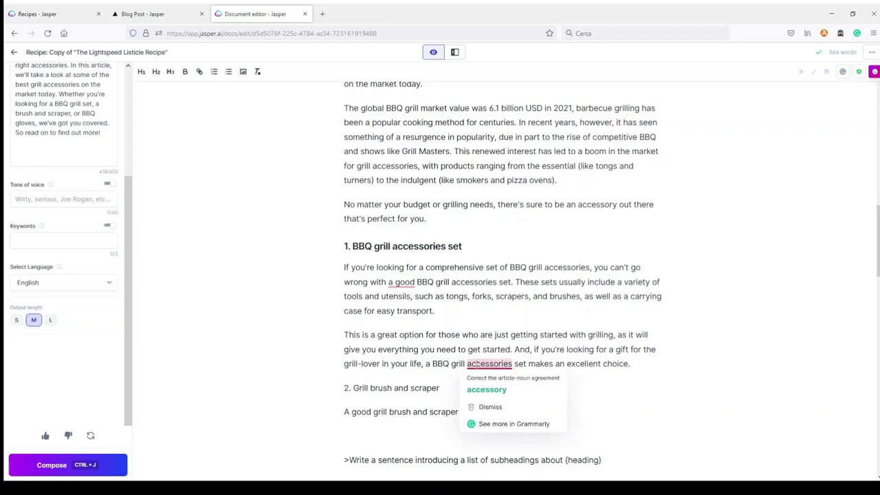
pyautogui.moveTo(396, 283)
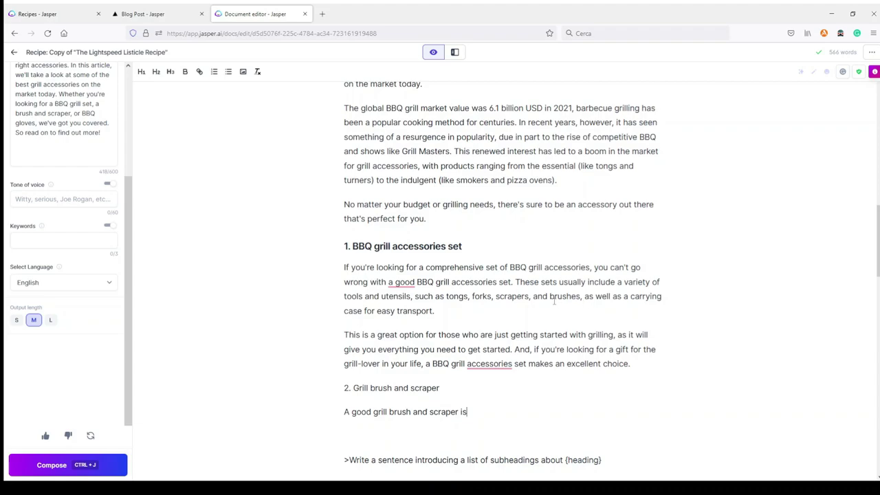
# Step: Delete the generated "2. Grill brush and scraper" line, the unfinished sentence under it and the empty lines before the subheadings command
pyautogui.scroll(-1, 554, 300)
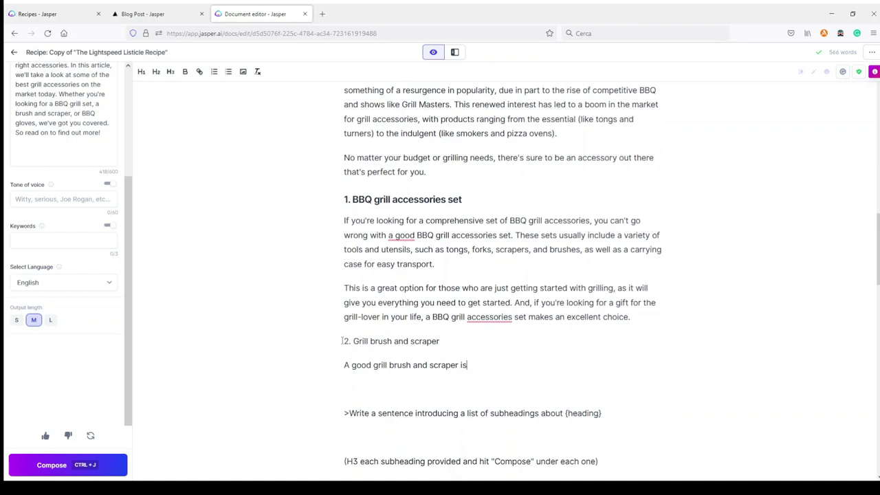
pyautogui.moveTo(343, 341); pyautogui.dragTo(441, 341)
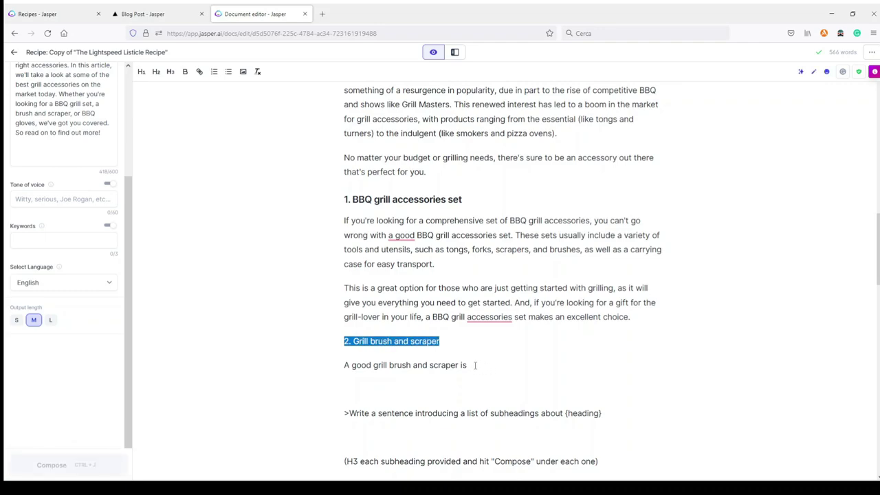
pyautogui.moveTo(475, 365)
pyautogui.mouseDown()
pyautogui.moveTo(440, 366)
pyautogui.moveTo(346, 338)
pyautogui.mouseUp()
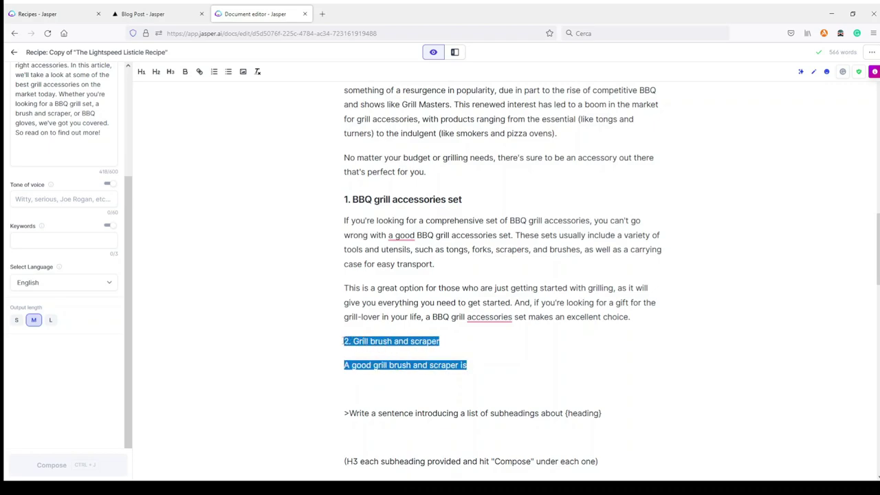
pyautogui.press('BackSpace')
pyautogui.press('Delete')
pyautogui.press('Delete')
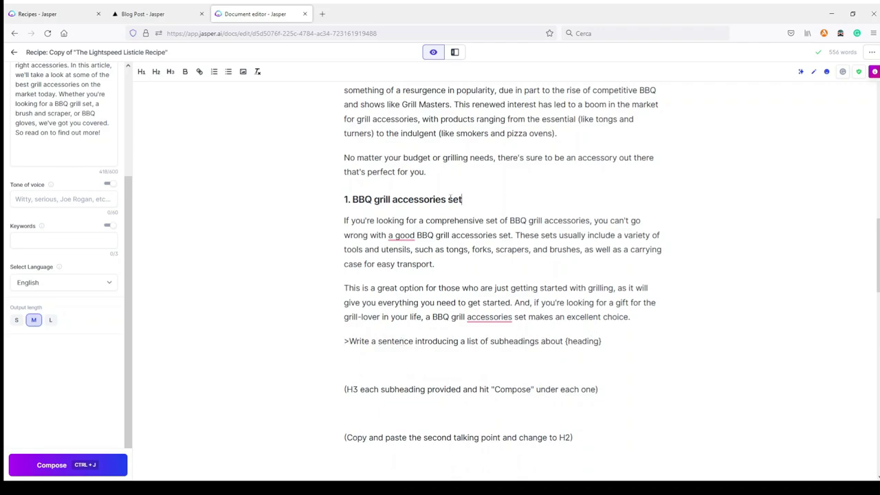
# Step: Replace {heading} in the subheadings command with "BBQ grill accessories set" copied from the heading, and remove the line's H2 formatting
pyautogui.moveTo(462, 199); pyautogui.dragTo(352, 199)
pyautogui.hotkey('ctrl', 'c')
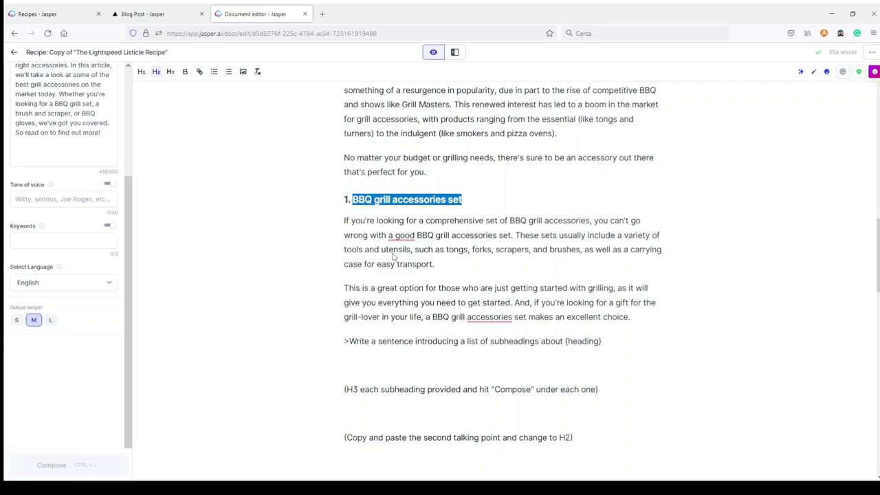
pyautogui.moveTo(603, 341); pyautogui.dragTo(562, 341)
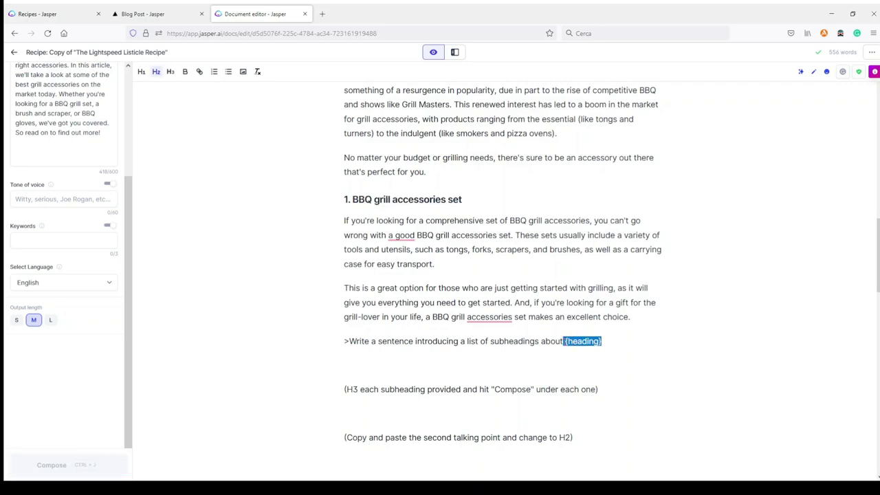
pyautogui.hotkey('ctrl', 'v')
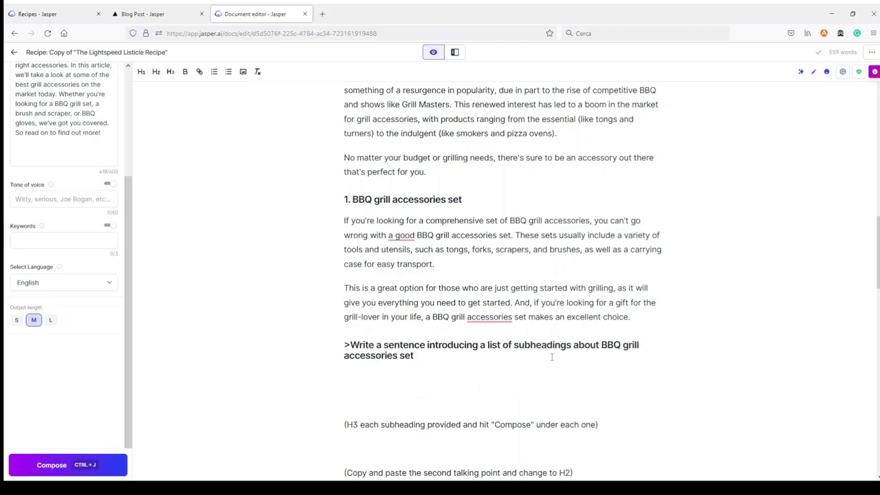
pyautogui.tripleClick(421, 354)
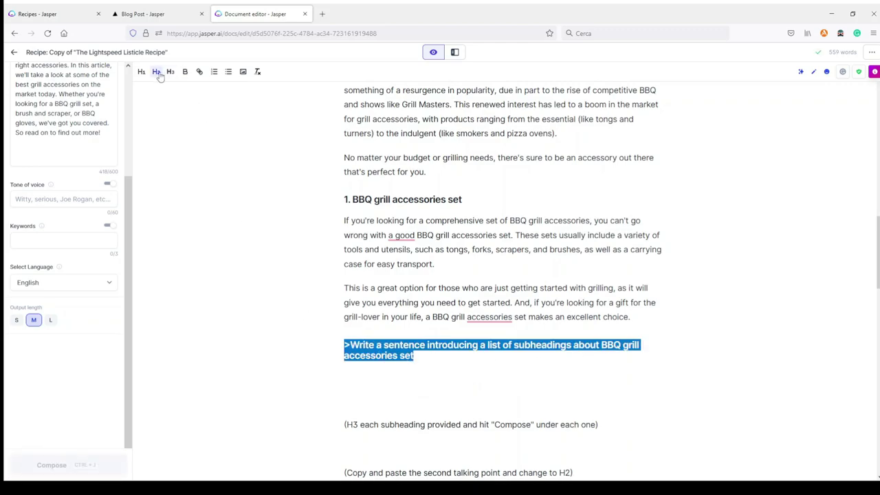
pyautogui.click(157, 72)
# Step: Run the ">Write a sentence introducing a list of subheadings about BBQ grill accessories set" command and view the generated list
pyautogui.click(668, 341)
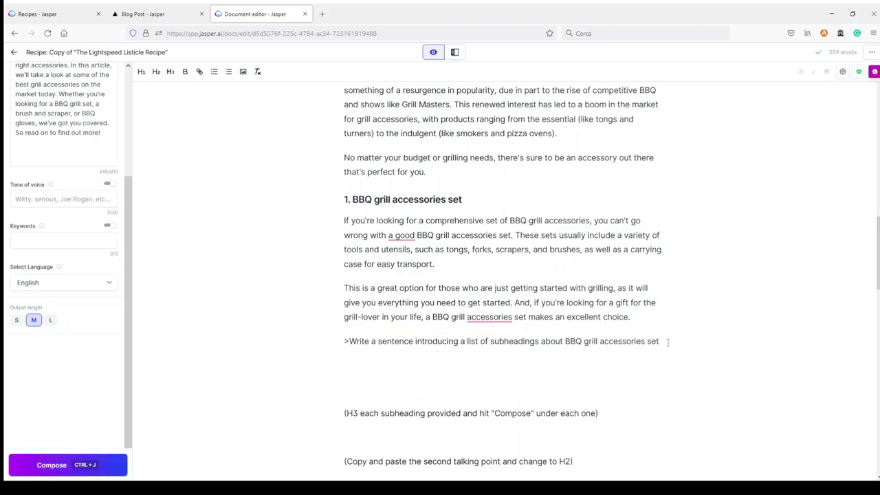
pyautogui.hotkey('ctrl', 'j')
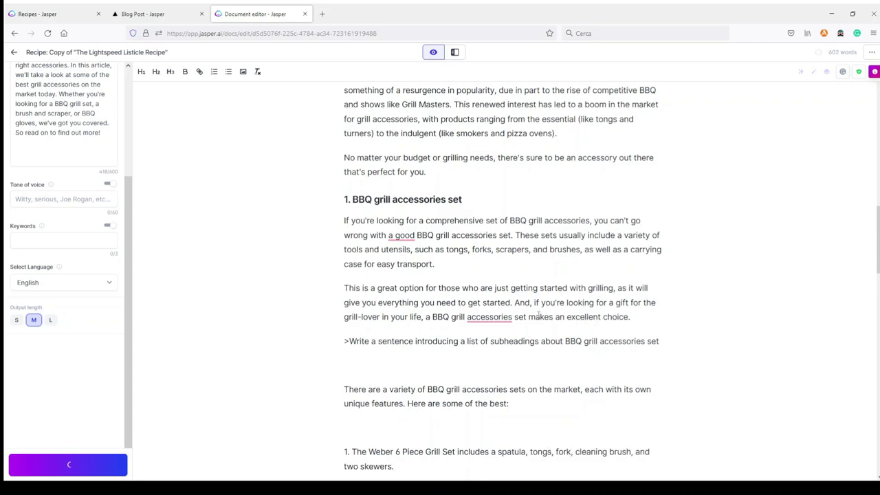
pyautogui.scroll(-1, 502, 323)
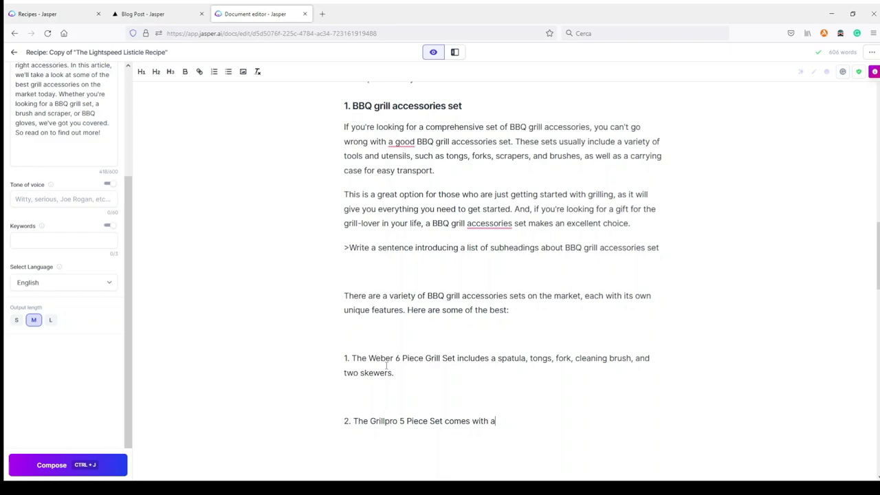
# Step: Delete the generated introduction and list of Weber and Grillpro grill sets below the subheadings command
pyautogui.scroll(-1, 416, 365)
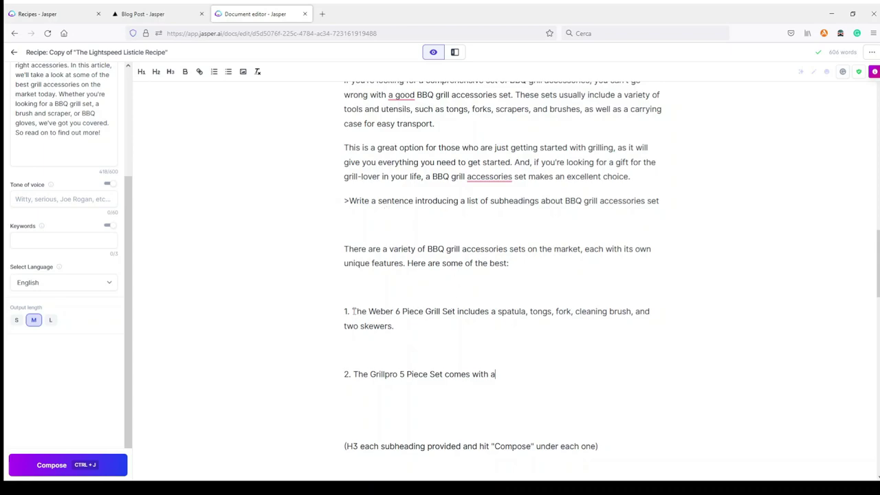
pyautogui.moveTo(353, 312); pyautogui.dragTo(455, 311)
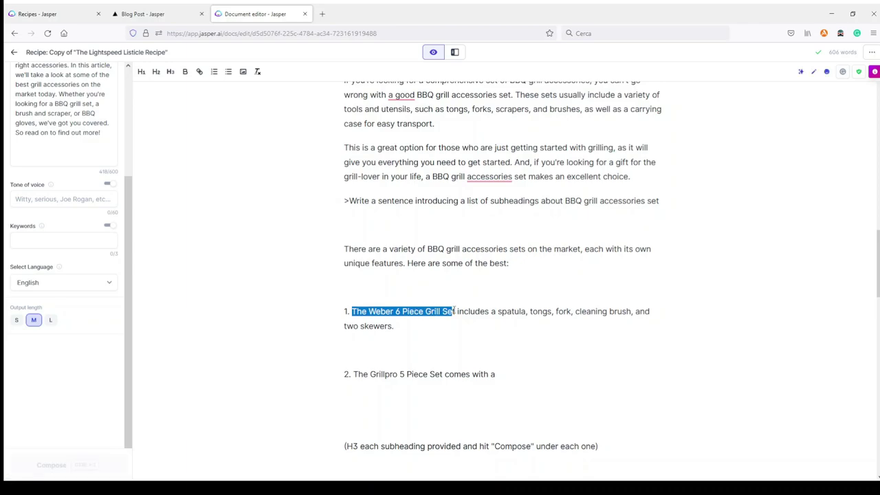
pyautogui.click(504, 373)
pyautogui.moveTo(496, 374); pyautogui.dragTo(645, 200)
pyautogui.press('BackSpace')
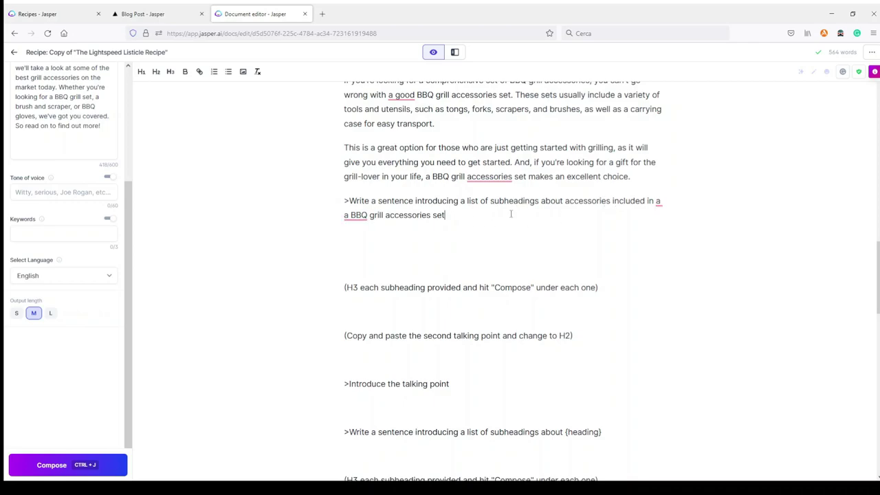
# Step: Reword the subheadings command to end with "accessories included in a BBQ grill accessories set", without the duplicate "a", and run it
pyautogui.click(674, 206)
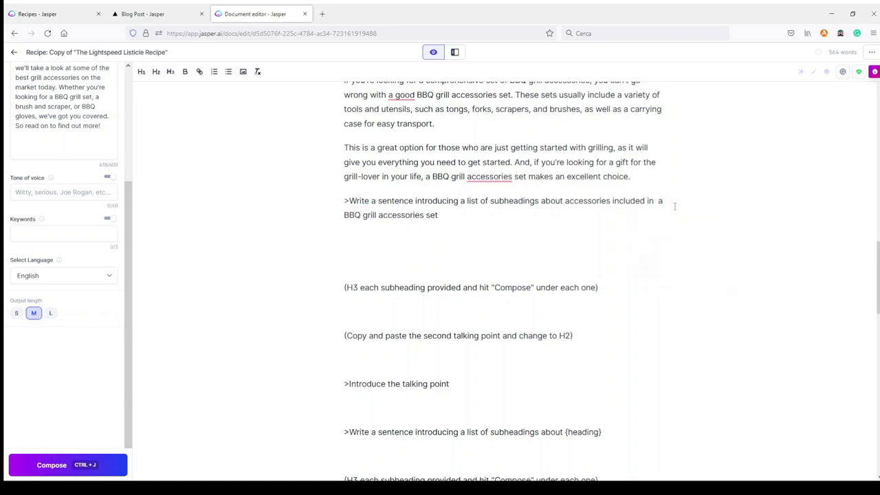
pyautogui.click(448, 215)
pyautogui.hotkey('ctrl', 'j')
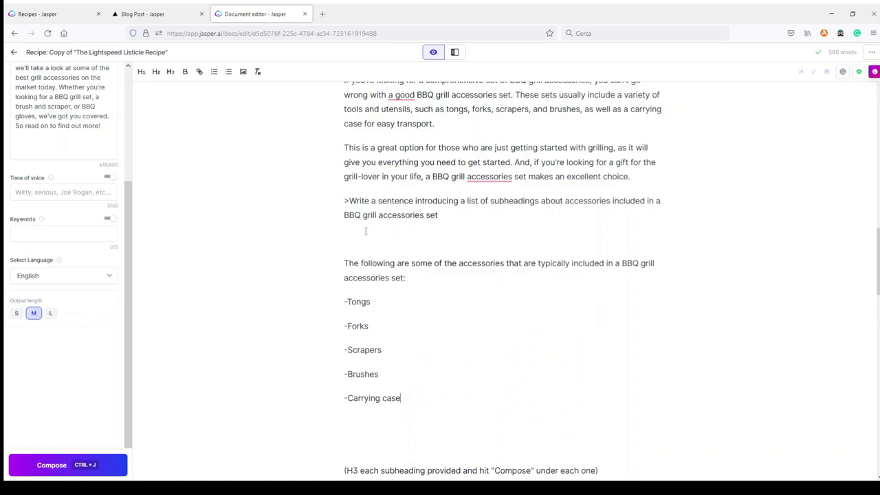
# Step: Delete the subheadings command line and the extra empty lines before and after the generated accessories list
pyautogui.press('Delete')
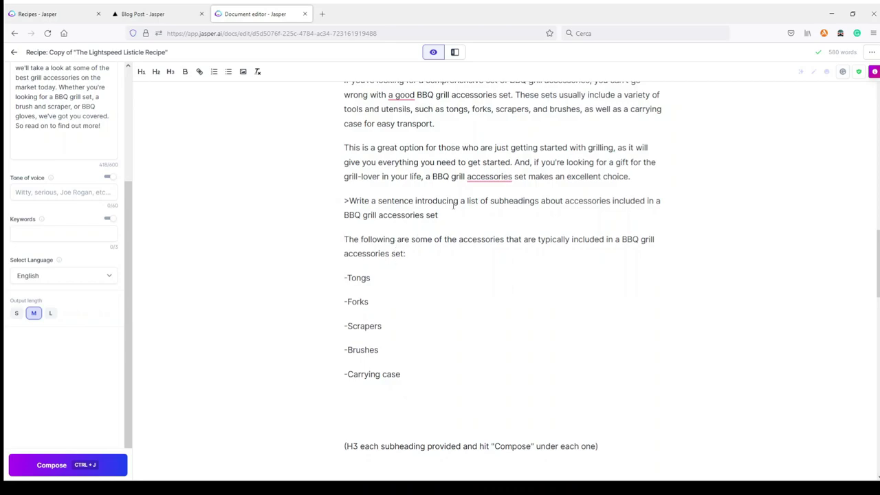
pyautogui.moveTo(449, 215); pyautogui.dragTo(336, 200)
pyautogui.press('Delete')
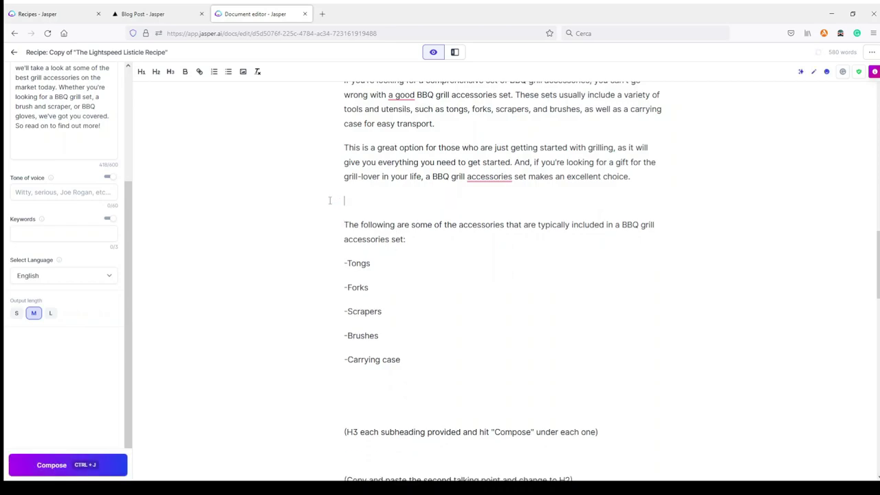
pyautogui.press('Delete')
pyautogui.click(367, 360)
pyautogui.press('Delete')
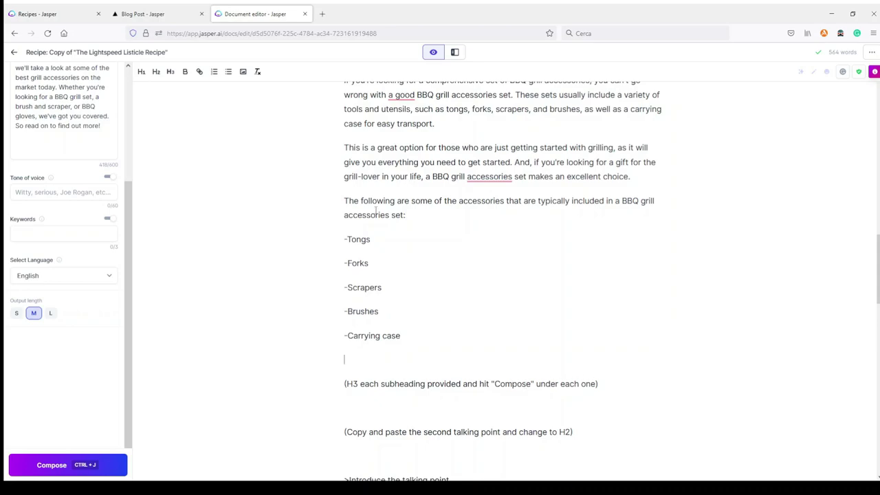
# Step: Remove the leading hyphens from the Tongs, Forks, Scrapers, Brushes and Carrying case lines
pyautogui.click(347, 239)
pyautogui.press('BackSpace')
pyautogui.click(348, 263)
pyautogui.press('BackSpace')
pyautogui.click(349, 288)
pyautogui.press('BackSpace')
pyautogui.click(348, 312)
pyautogui.press('BackSpace')
pyautogui.click(348, 335)
pyautogui.press('BackSpace')
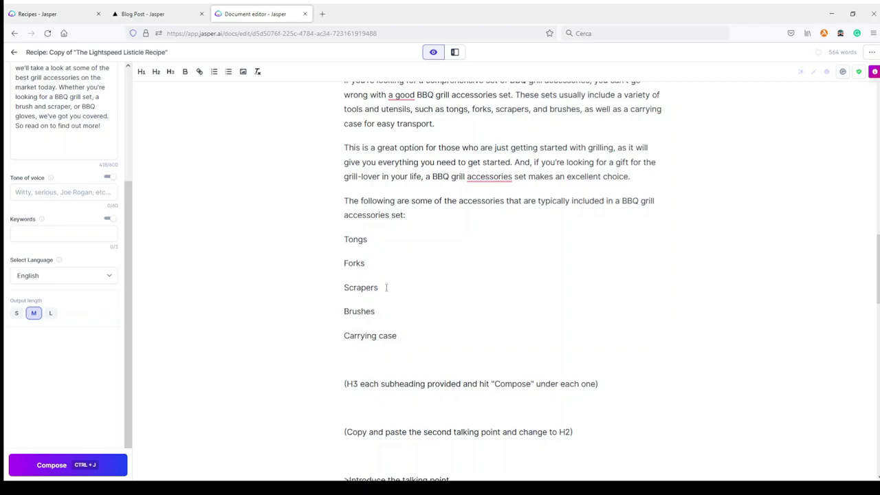
# Step: Delete the Scrapers and Brushes items, including their empty lines, from the accessories list
pyautogui.doubleClick(381, 287)
pyautogui.press('BackSpace')
pyautogui.moveTo(377, 312); pyautogui.dragTo(344, 311)
pyautogui.press('BackSpace')
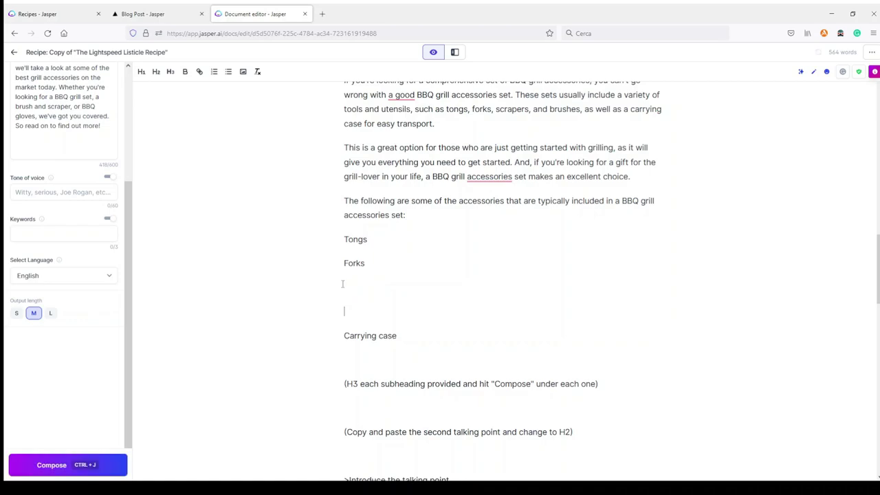
pyautogui.press('BackSpace')
pyautogui.press('BackSpace')
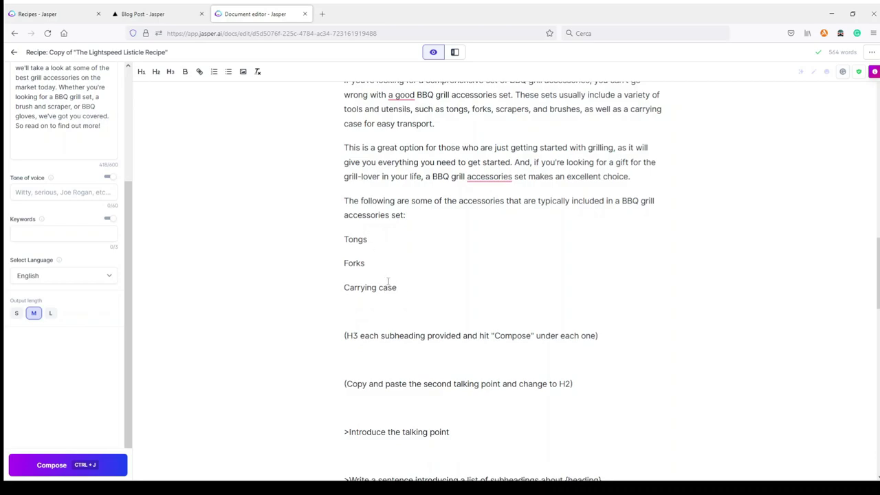
# Step: Format the Tongs, Forks and Carrying case lines as H3 subheadings
pyautogui.doubleClick(367, 239)
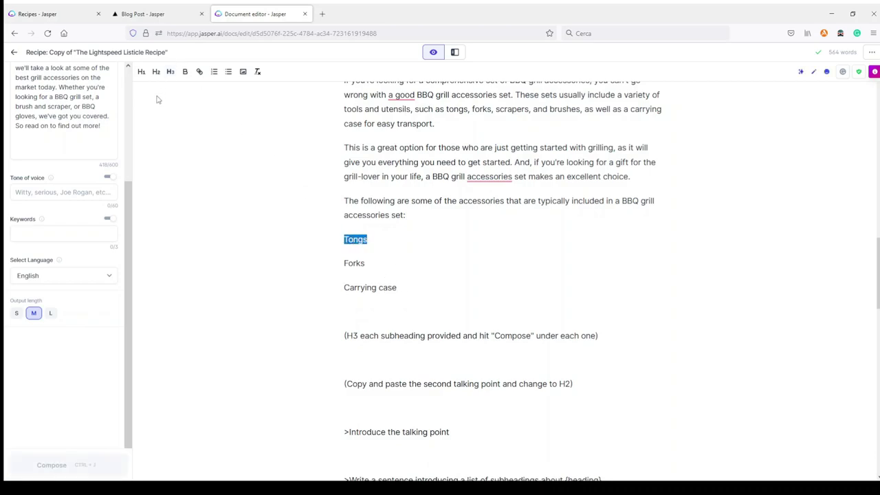
pyautogui.click(171, 72)
pyautogui.doubleClick(366, 257)
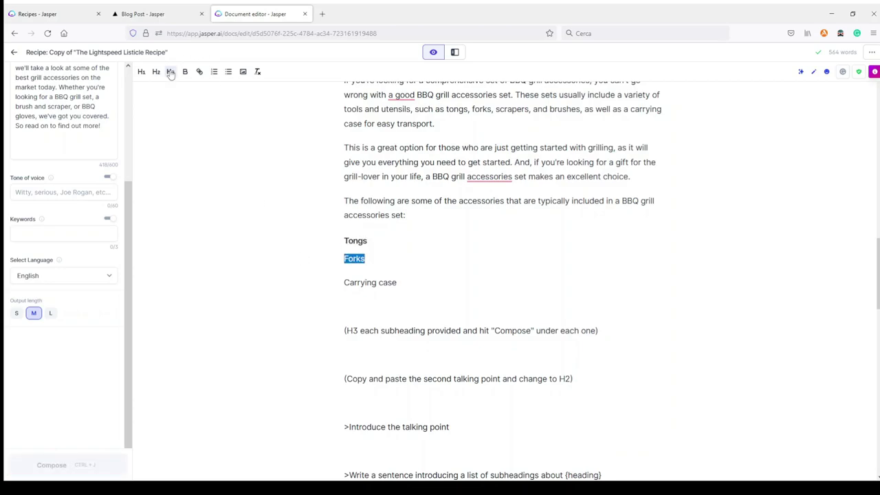
pyautogui.moveTo(406, 275); pyautogui.dragTo(310, 271)
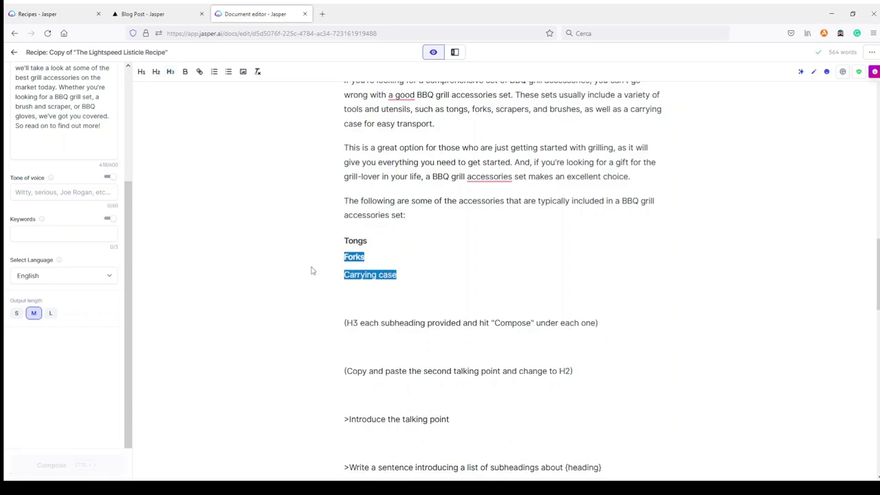
pyautogui.click(404, 274)
pyautogui.moveTo(405, 274); pyautogui.dragTo(310, 277)
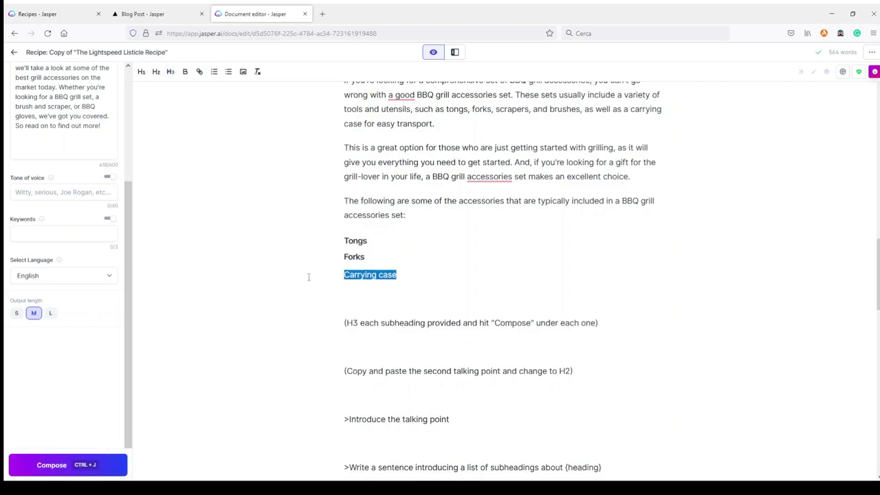
pyautogui.click(171, 71)
# Step: Compose text under the Tongs subheading and remove the leading space from its first sentence
pyautogui.click(377, 242)
pyautogui.press('Return')
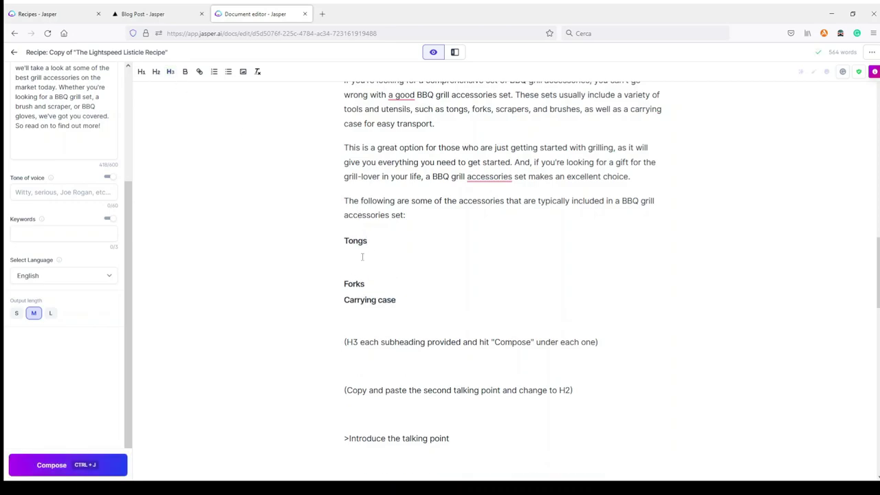
pyautogui.hotkey('ctrl', 'j')
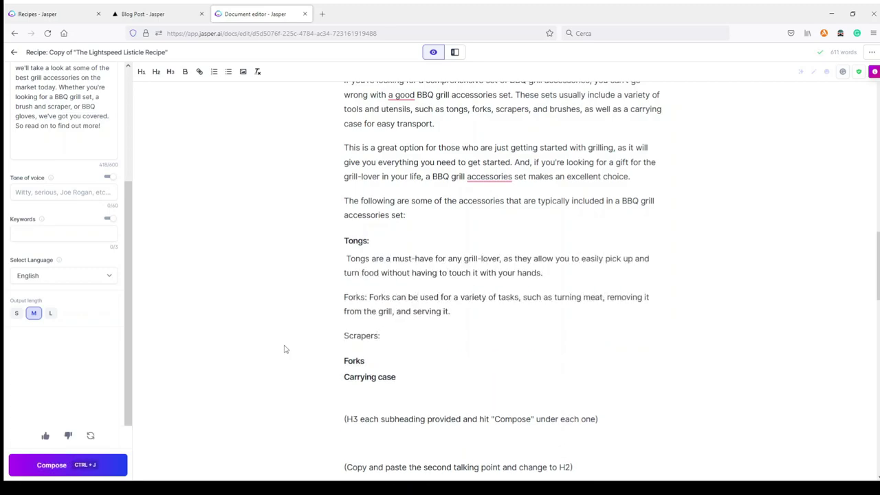
pyautogui.click(346, 259)
pyautogui.press('BackSpace')
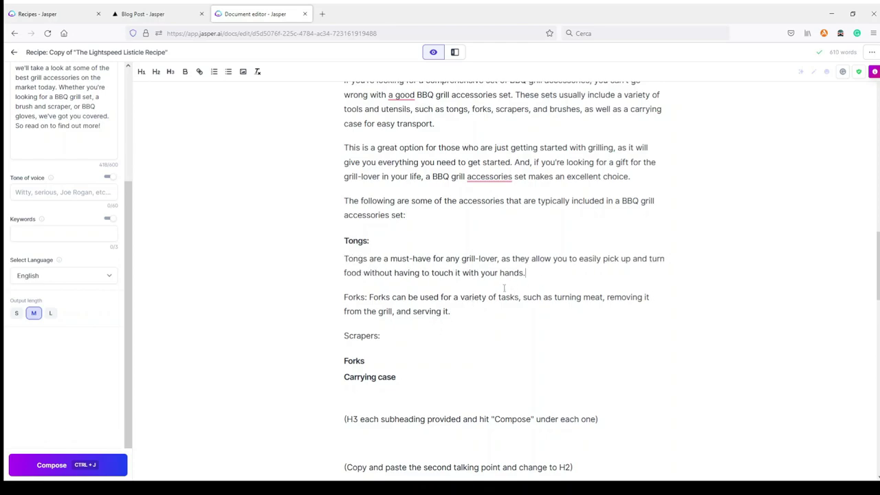
# Step: Delete the generated "Scrapers:" line above the Forks subheading
pyautogui.moveTo(387, 335); pyautogui.dragTo(321, 335)
pyautogui.press('BackSpace')
pyautogui.press('BackSpace')
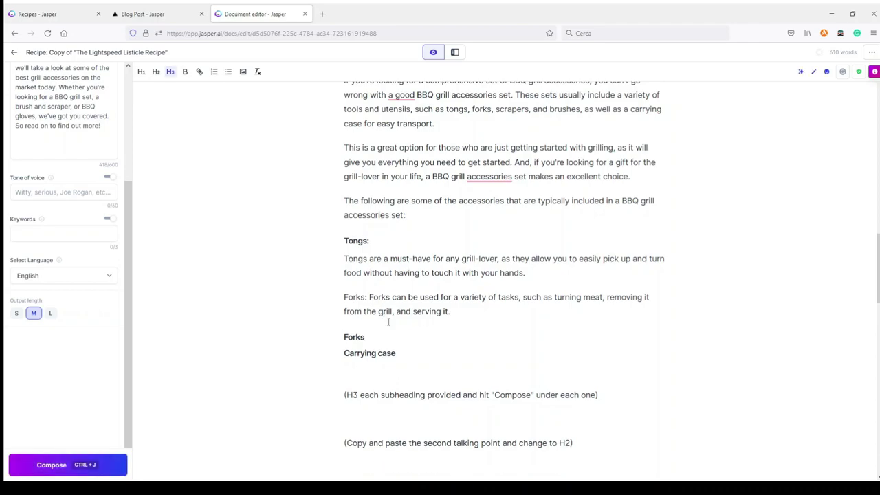
# Step: Move the generated forks paragraph under the Forks subheading and remove its "Forks:" prefix
pyautogui.tripleClick(368, 295)
pyautogui.hotkey('ctrl', 'c')
pyautogui.press('BackSpace')
pyautogui.press('BackSpace')
pyautogui.click(375, 298)
pyautogui.press('Return')
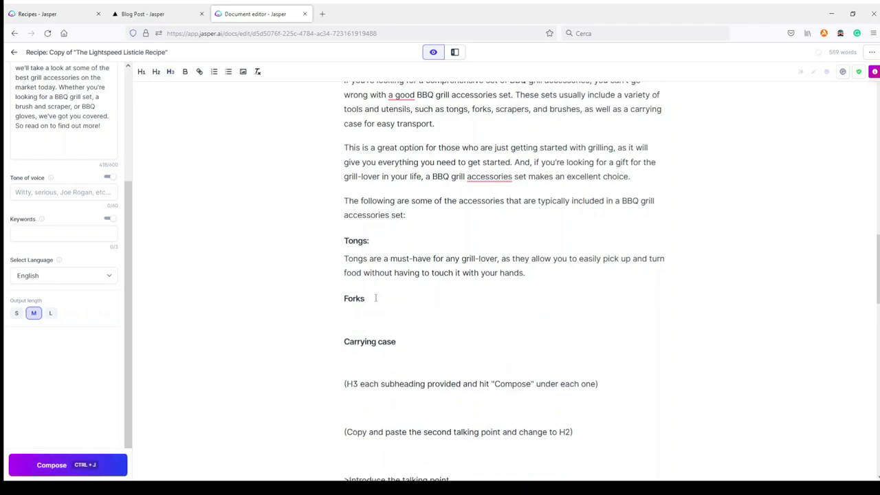
pyautogui.hotkey('ctrl', 'v')
pyautogui.click(370, 316)
pyautogui.press('BackSpace')
pyautogui.moveTo(369, 317); pyautogui.dragTo(334, 319)
pyautogui.press('BackSpace')
pyautogui.click(348, 320)
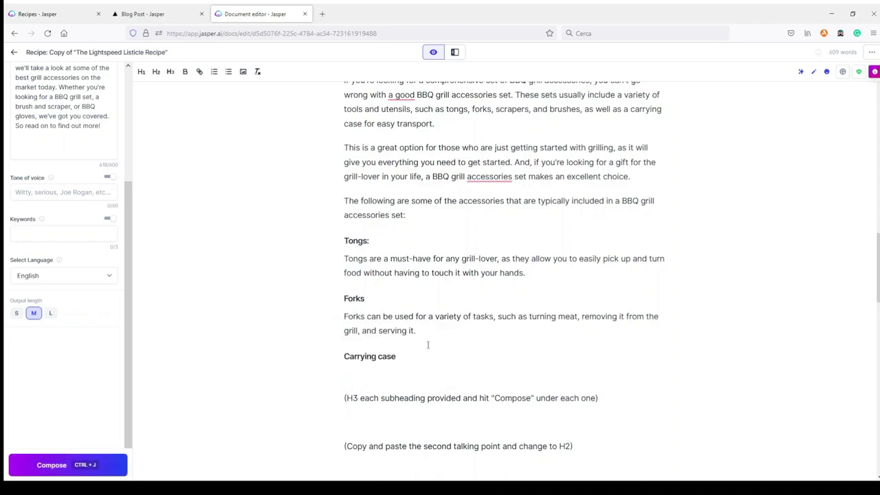
# Step: Compose text on a new line under the Carrying case subheading
pyautogui.click(418, 358)
pyautogui.press('Return')
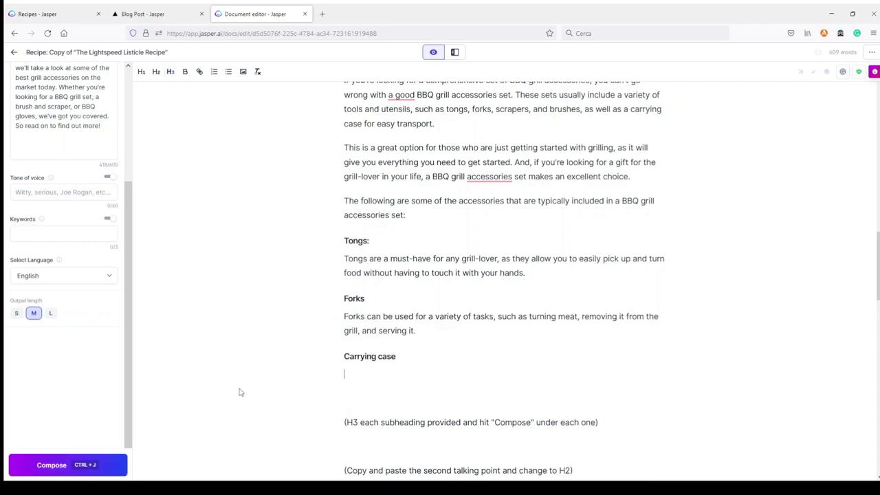
pyautogui.click(55, 467)
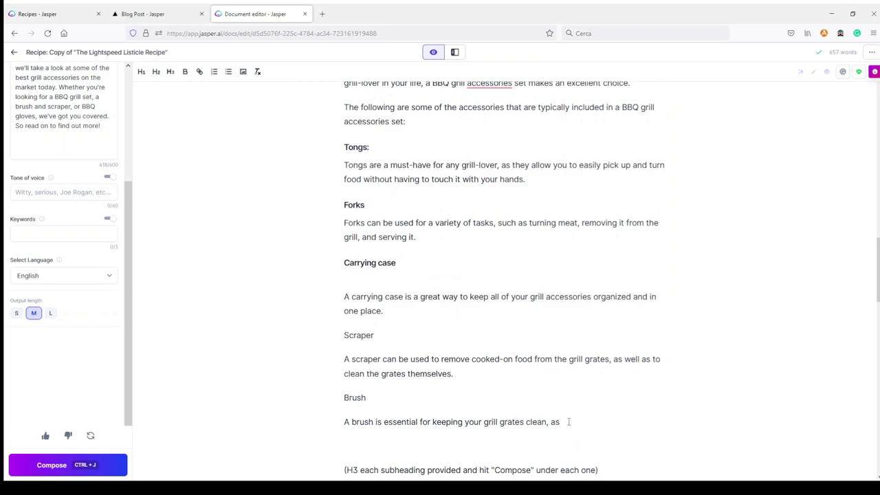
# Step: Delete the generated Scraper and Brush text and the empty line directly under the Carrying case subheading
pyautogui.moveTo(566, 423); pyautogui.dragTo(312, 331)
pyautogui.press('BackSpace')
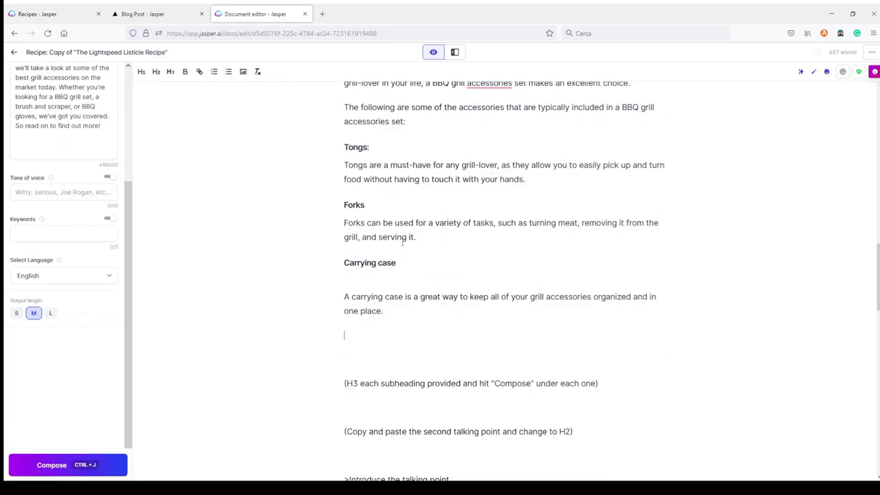
pyautogui.scroll(2, 380, 216)
pyautogui.scroll(-1, 408, 256)
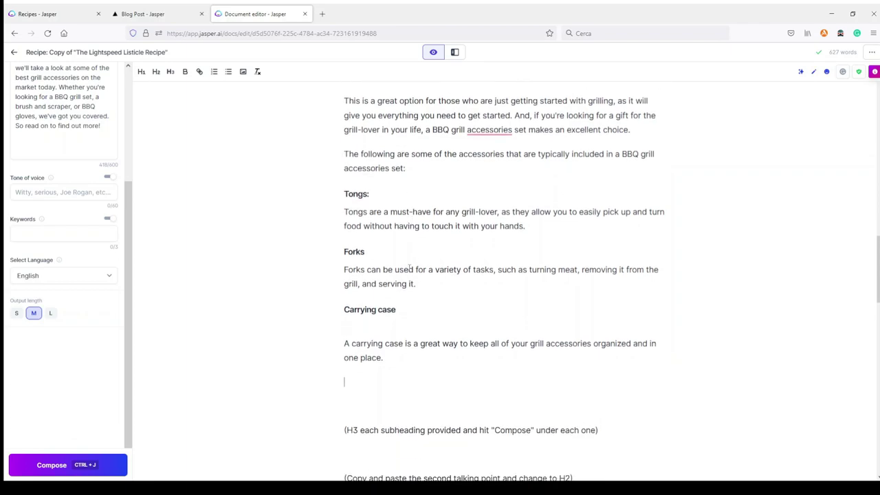
pyautogui.press('BackSpace')
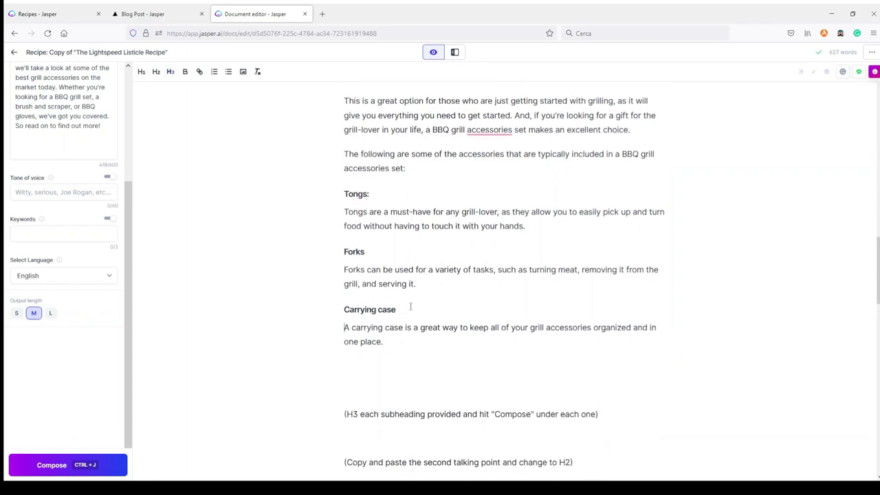
# Step: Delete the "(H3 each subheading provided...)" instruction below the carrying case paragraph and the surplus empty lines around it
pyautogui.scroll(-1, 421, 293)
pyautogui.scroll(3, 421, 293)
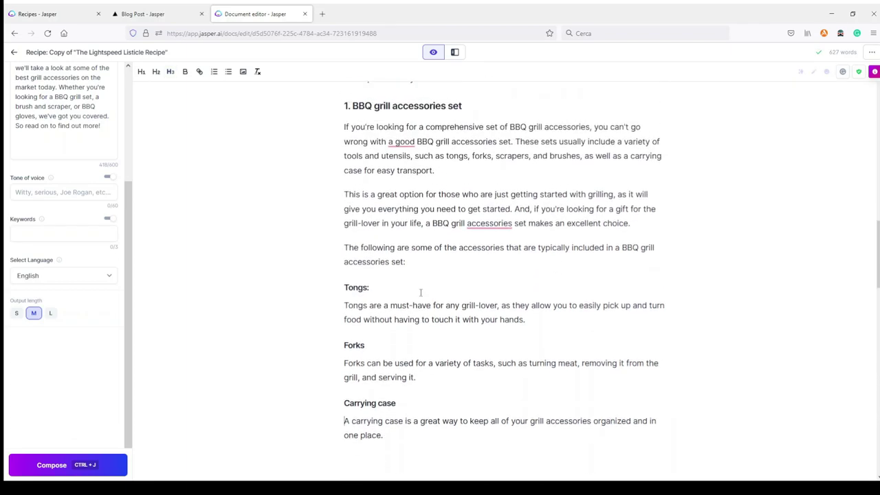
pyautogui.scroll(-3, 490, 257)
pyautogui.scroll(-1, 490, 258)
pyautogui.moveTo(605, 321); pyautogui.dragTo(314, 321)
pyautogui.press('BackSpace')
pyautogui.click(360, 276)
pyautogui.press('Delete')
pyautogui.press('Delete')
pyautogui.press('Delete')
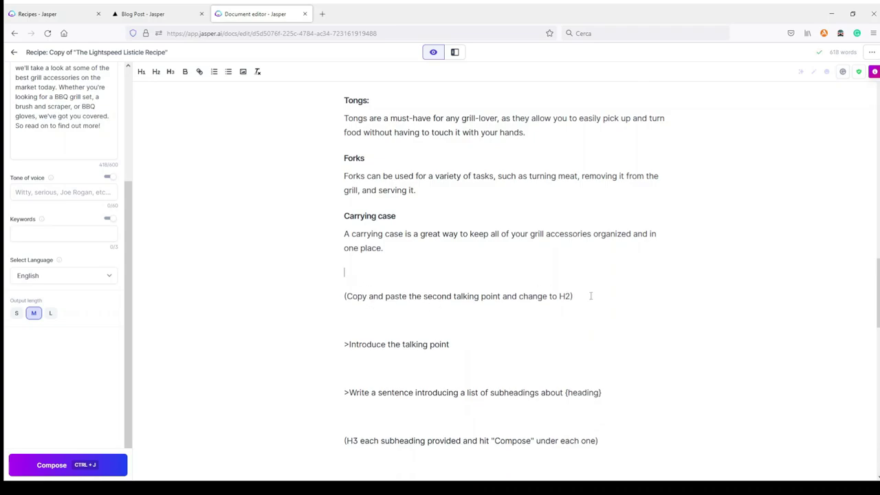
# Step: Copy "2. Grill brush and scraper" from the talking points list to the empty line below the carrying case paragraph
pyautogui.moveTo(878, 307); pyautogui.dragTo(859, 110)
pyautogui.moveTo(444, 261); pyautogui.dragTo(339, 260)
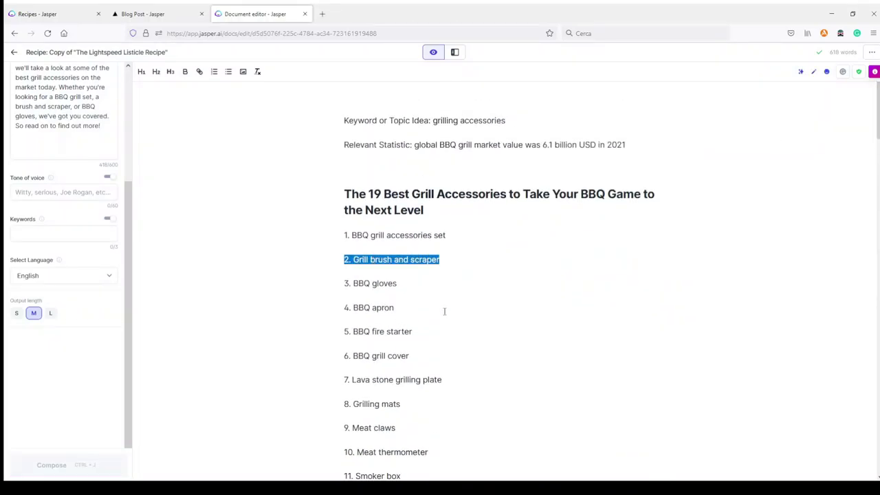
pyautogui.moveTo(878, 110); pyautogui.dragTo(876, 333)
pyautogui.click(352, 263)
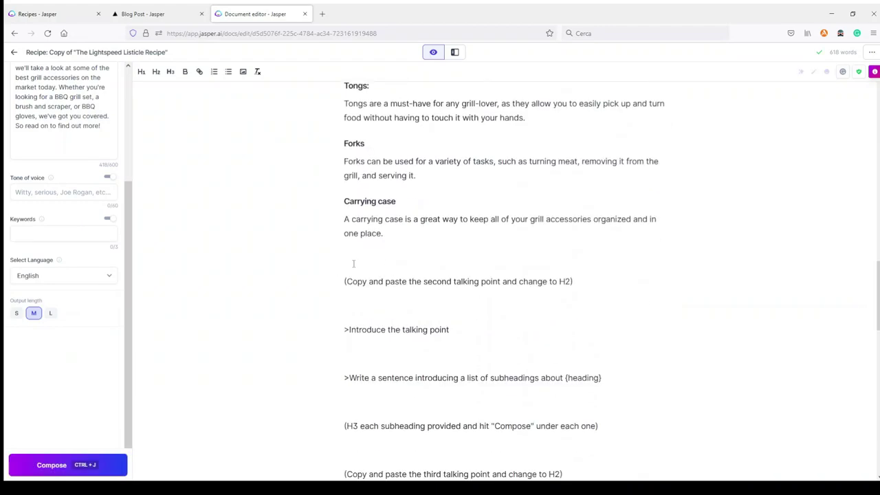
pyautogui.hotkey('ctrl', 'v')
# Step: Format "2. Grill brush and scraper" as H2 and delete the "(Copy and paste the second talking point...)" instruction and the empty line
pyautogui.moveTo(441, 258); pyautogui.dragTo(339, 258)
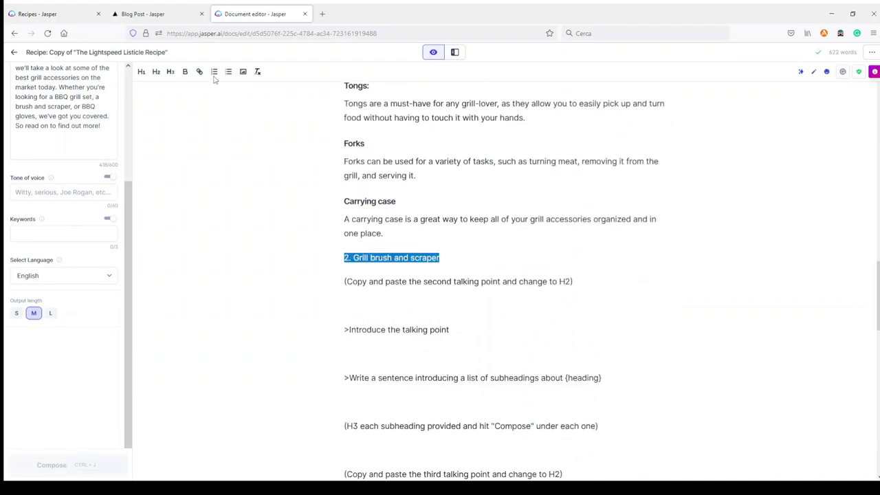
pyautogui.click(157, 73)
pyautogui.moveTo(594, 282); pyautogui.dragTo(305, 293)
pyautogui.press('BackSpace')
pyautogui.press('BackSpace')
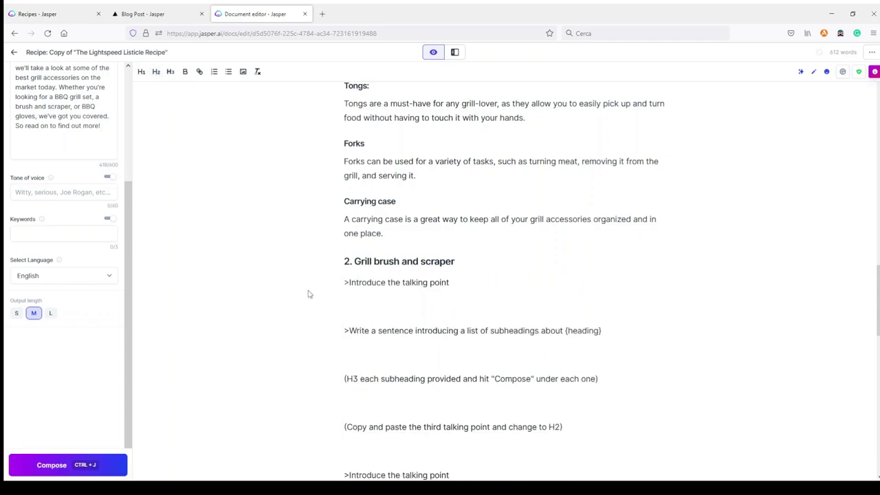
# Step: Run the ">Introduce the talking point" command under the grill brush heading, and delete the command line with its empty lines
pyautogui.tripleClick(464, 283)
pyautogui.hotkey('ctrl', 'j')
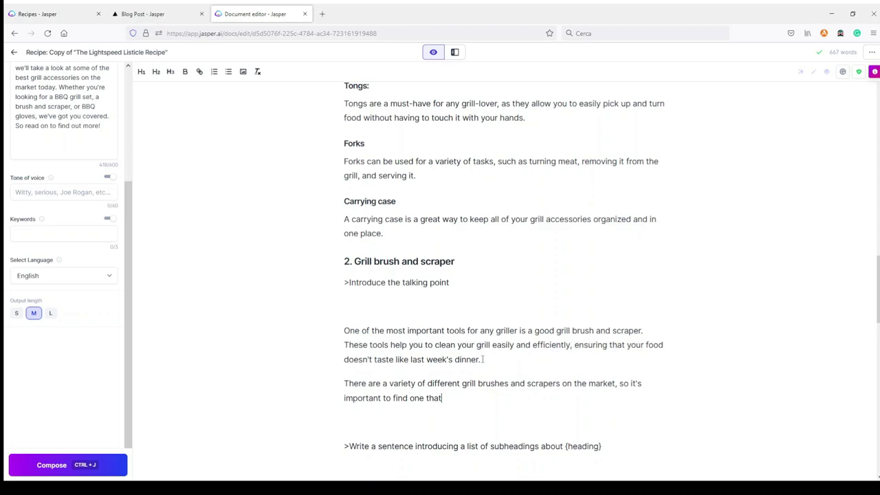
pyautogui.moveTo(462, 283); pyautogui.dragTo(323, 289)
pyautogui.press('BackSpace')
pyautogui.press('BackSpace')
pyautogui.press('BackSpace')
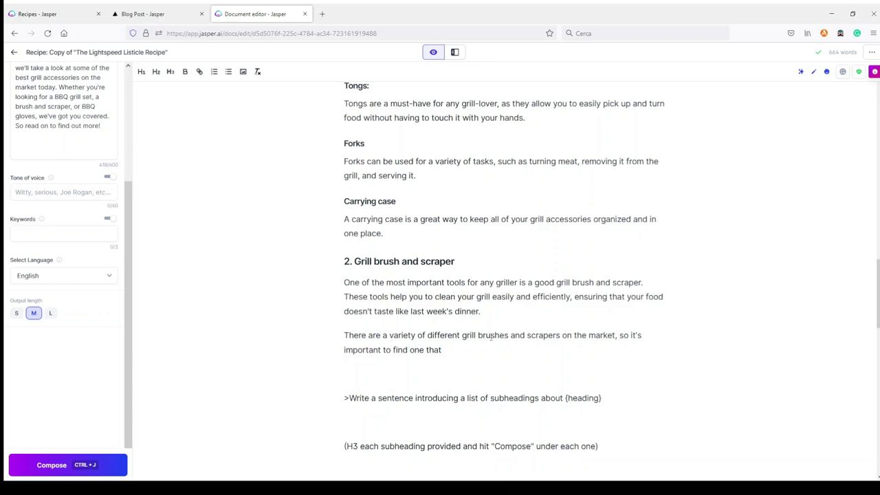
# Step: Continue composing the text from the unfinished sentence at the end of the "2. Grill brush and scraper" section
pyautogui.click(459, 350)
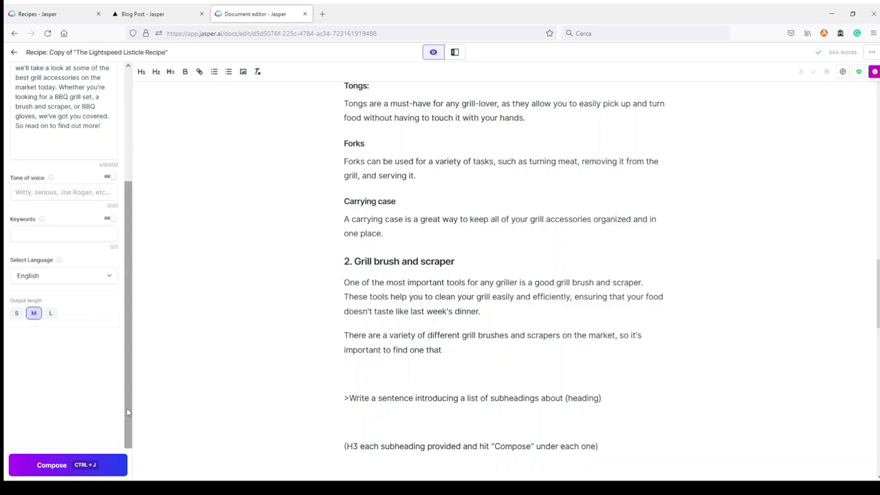
pyautogui.click(52, 466)
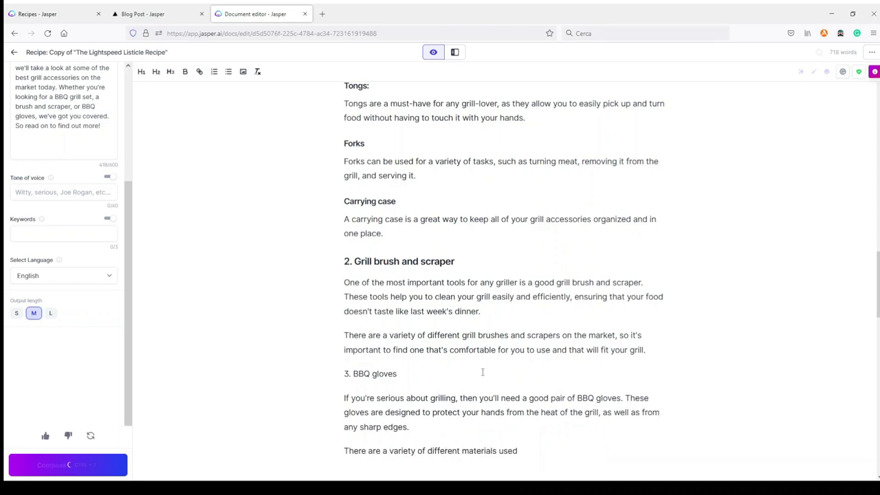
pyautogui.moveTo(645, 349)
pyautogui.mouseDown()
pyautogui.moveTo(362, 310)
pyautogui.moveTo(336, 287)
pyautogui.mouseUp()
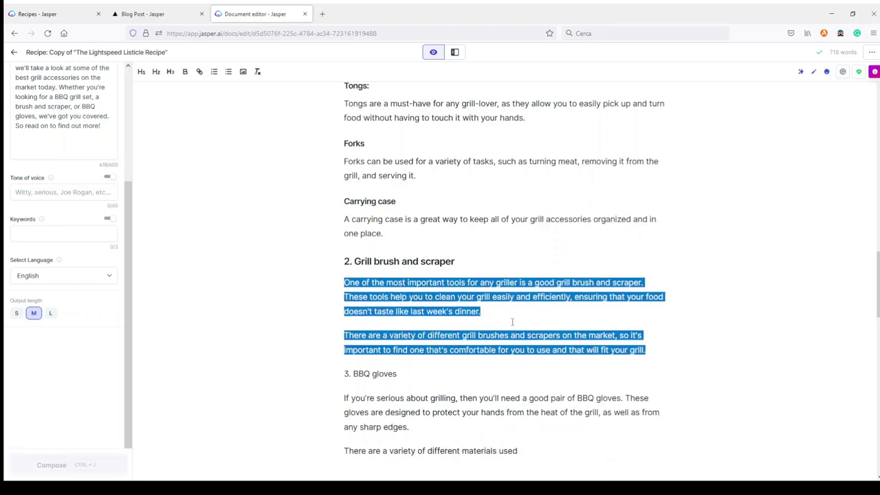
pyautogui.click(570, 349)
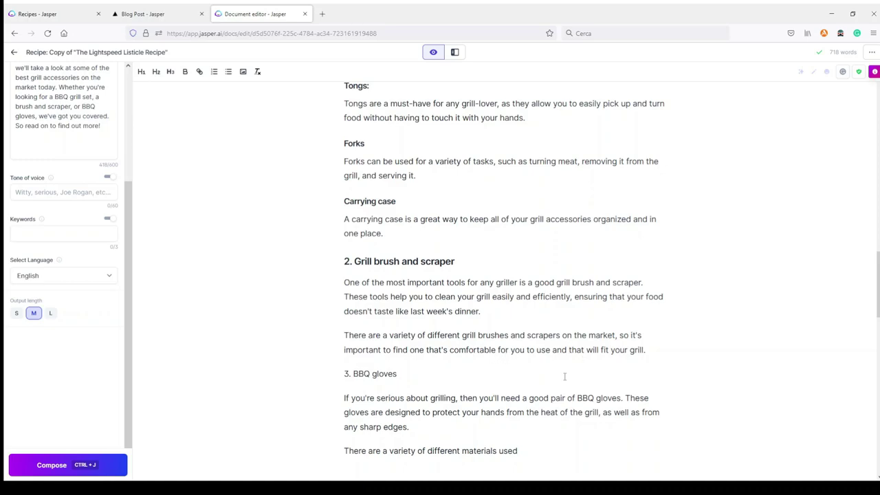
# Step: Check the composed "3. BBQ gloves" line against the third entry of the talking points list
pyautogui.scroll(-2, 534, 300)
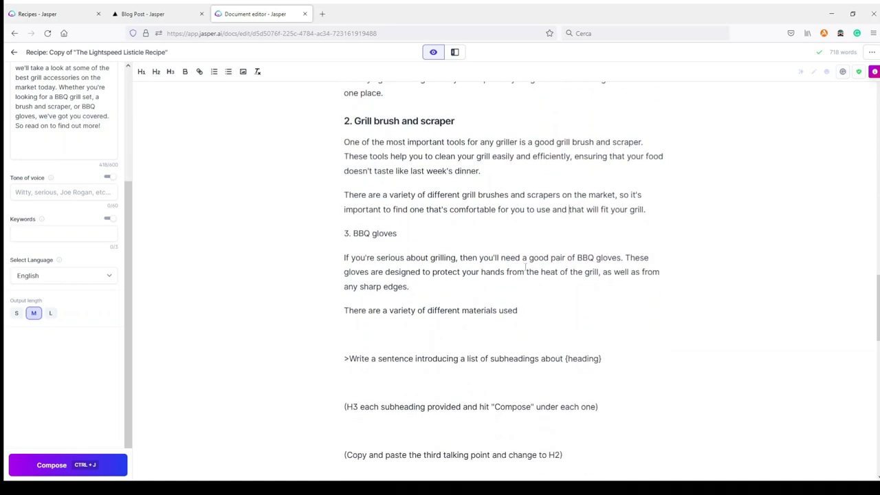
pyautogui.click(401, 233)
pyautogui.moveTo(401, 233); pyautogui.dragTo(343, 234)
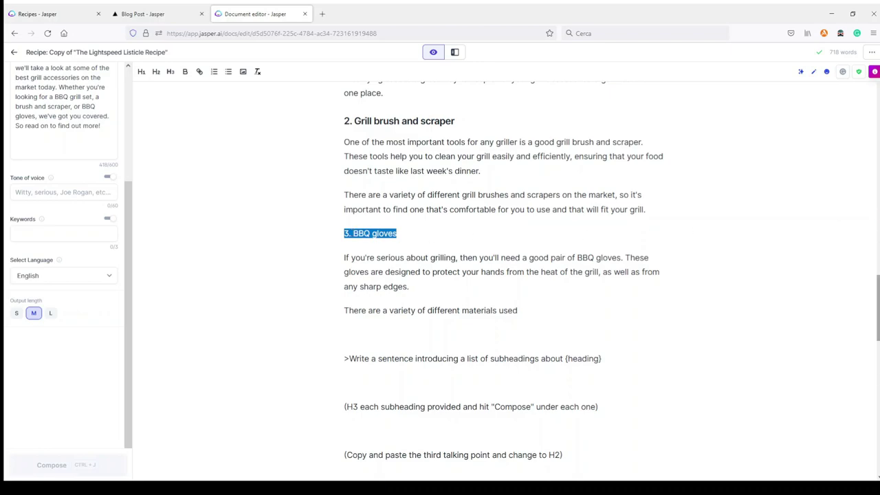
pyautogui.moveTo(877, 308); pyautogui.dragTo(877, 114)
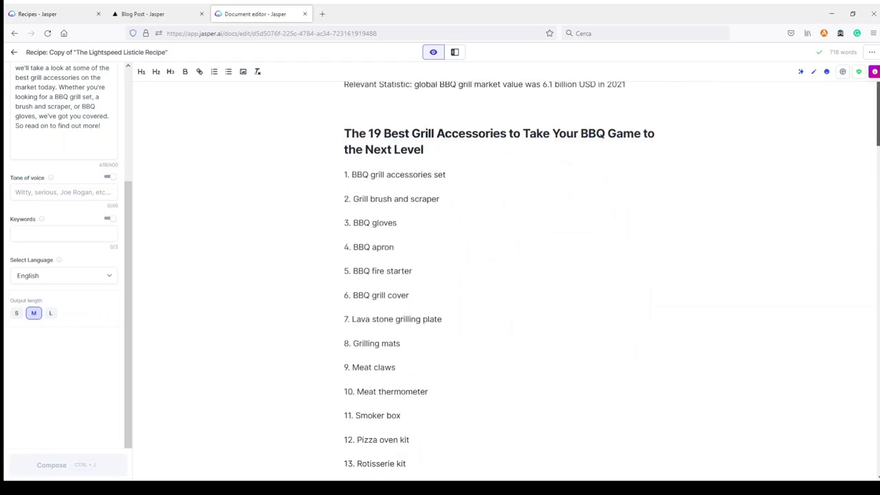
pyautogui.moveTo(398, 223); pyautogui.dragTo(342, 219)
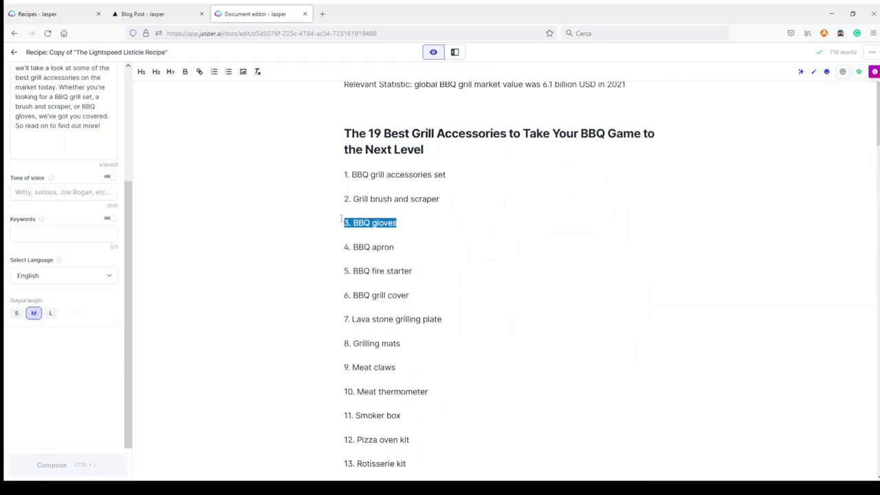
pyautogui.scroll(-15, 528, 292)
pyautogui.scroll(-4, 522, 285)
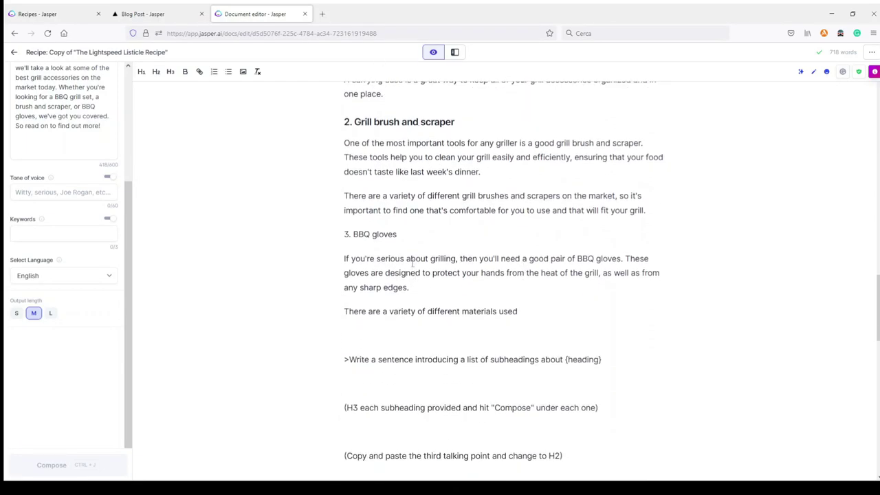
pyautogui.scroll(2, 413, 263)
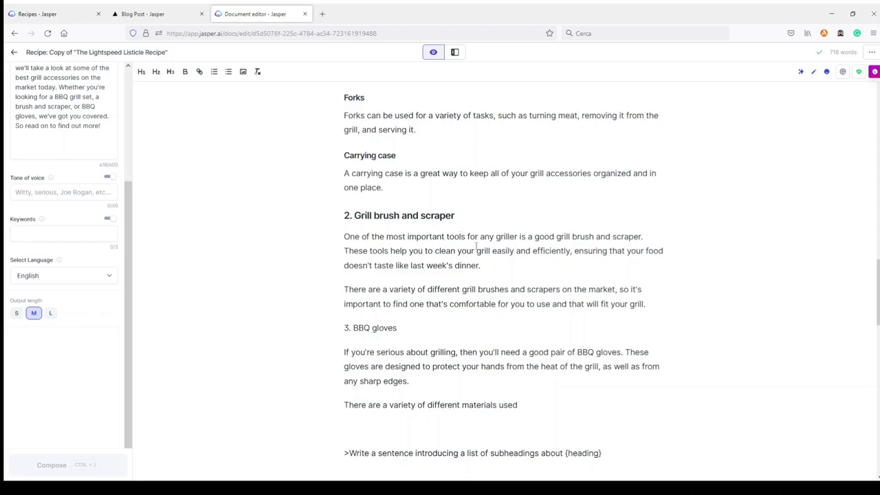
pyautogui.scroll(3, 481, 254)
pyautogui.scroll(-4, 482, 255)
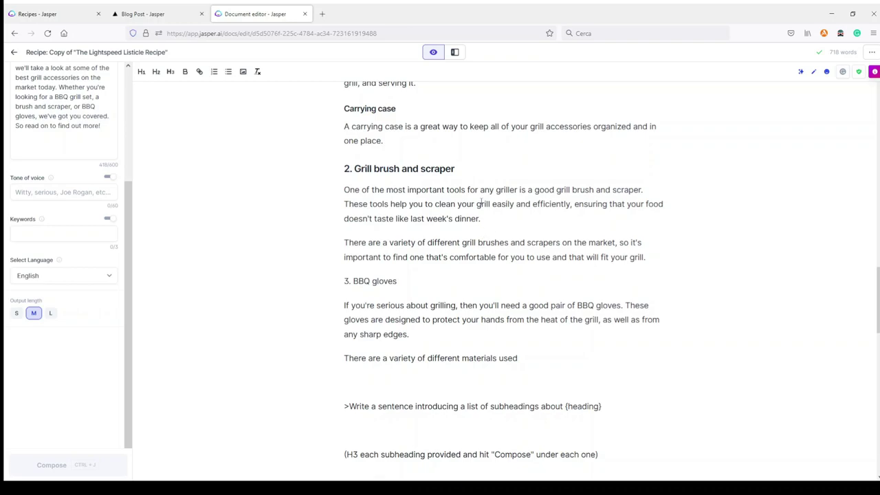
# Step: Format the composed "3. BBQ gloves" line below the grill brush section as H2
pyautogui.click(405, 281)
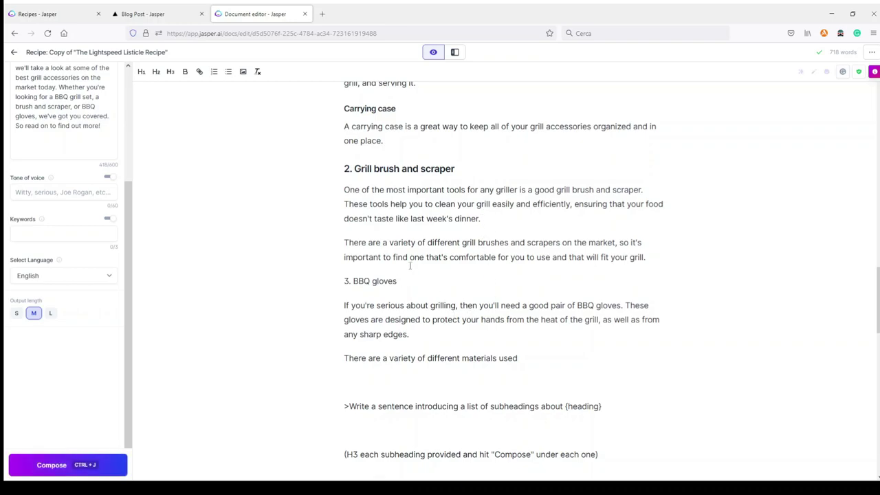
pyautogui.moveTo(407, 280); pyautogui.dragTo(341, 280)
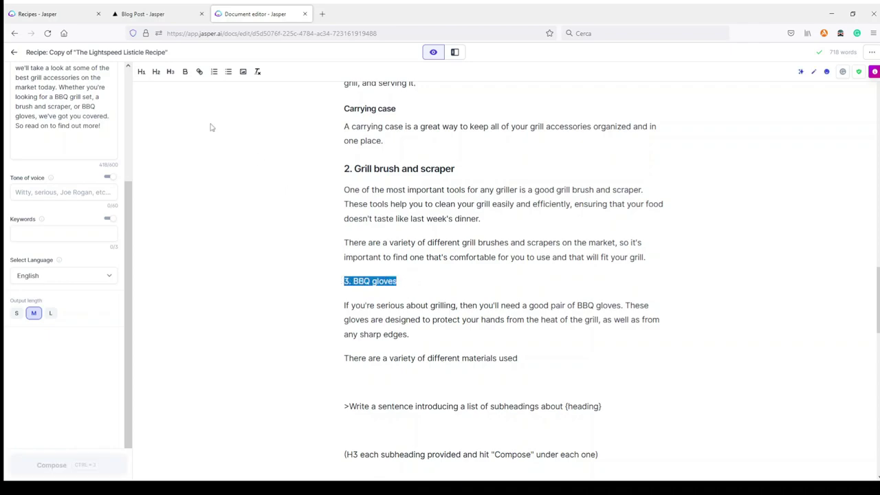
pyautogui.click(157, 74)
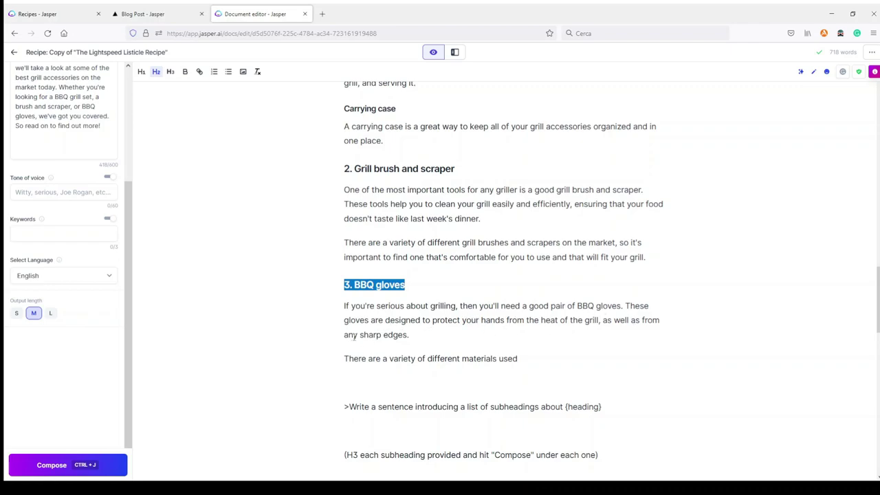
# Step: Continue composing from the unfinished sentence in the BBQ gloves section, and format the new "4. Meat claws" line as H2
pyautogui.scroll(-3, 435, 327)
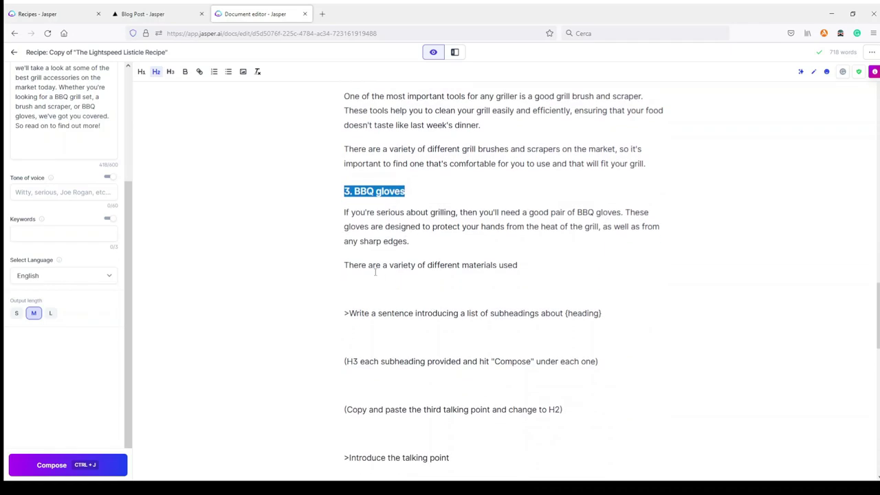
pyautogui.click(537, 266)
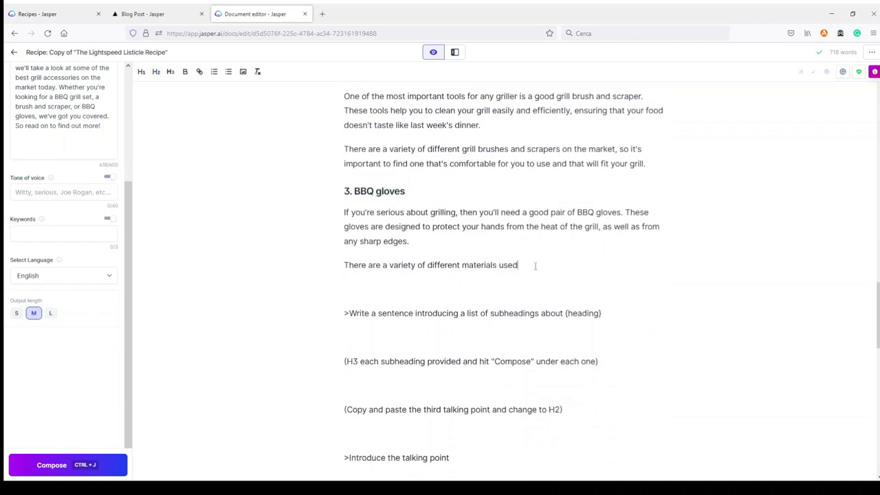
pyautogui.click(51, 466)
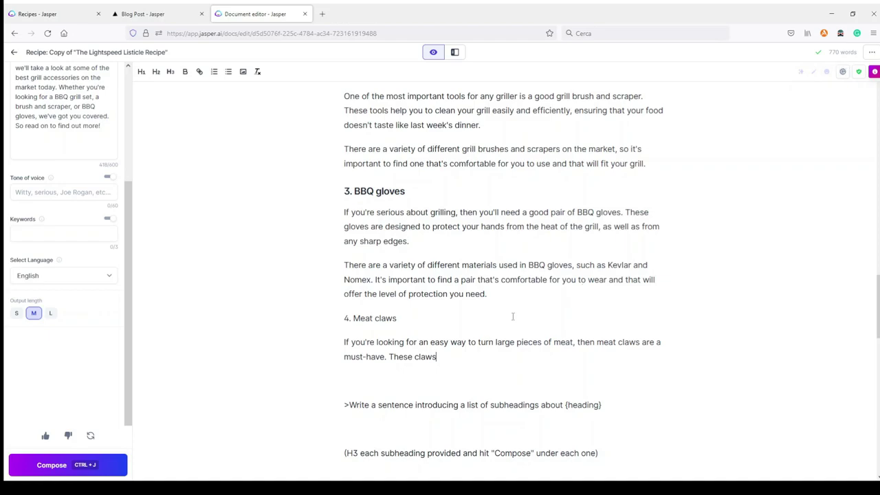
pyautogui.moveTo(399, 318); pyautogui.dragTo(331, 321)
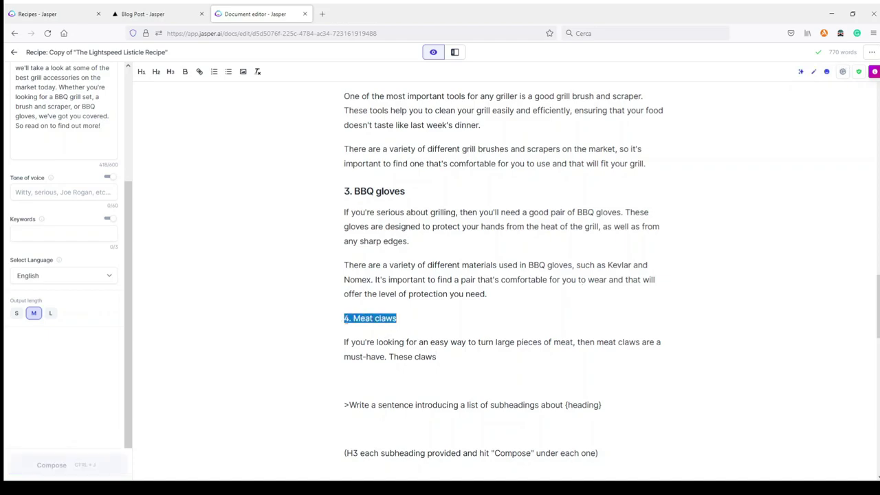
pyautogui.click(157, 74)
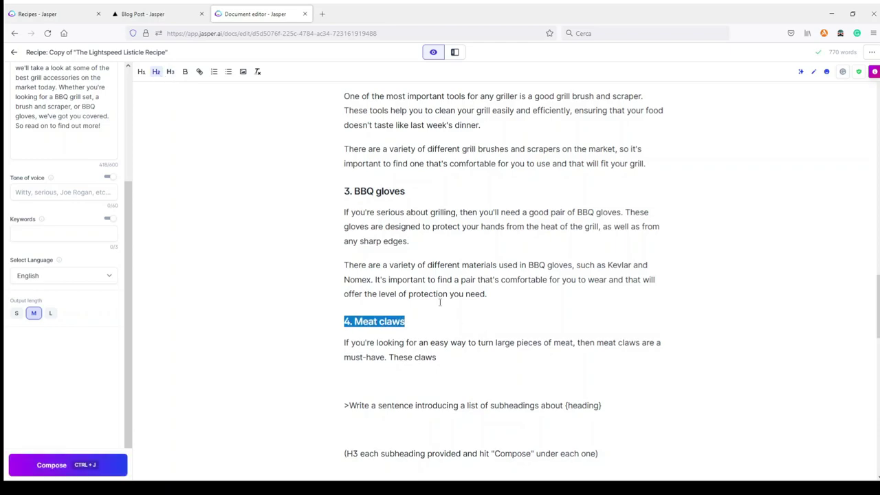
# Step: Review the BBQ gloves and meat claws sections and the recipe instructions remaining below them
pyautogui.scroll(-3, 441, 303)
pyautogui.scroll(-4, 452, 464)
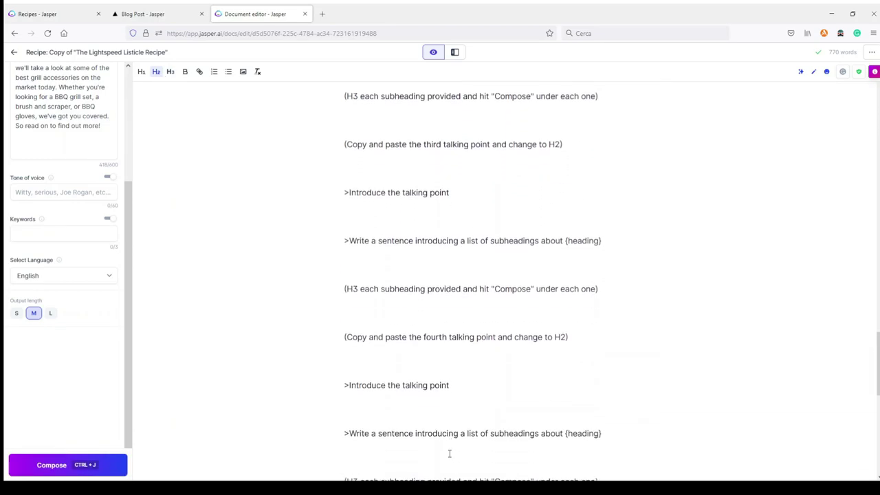
pyautogui.scroll(7, 451, 444)
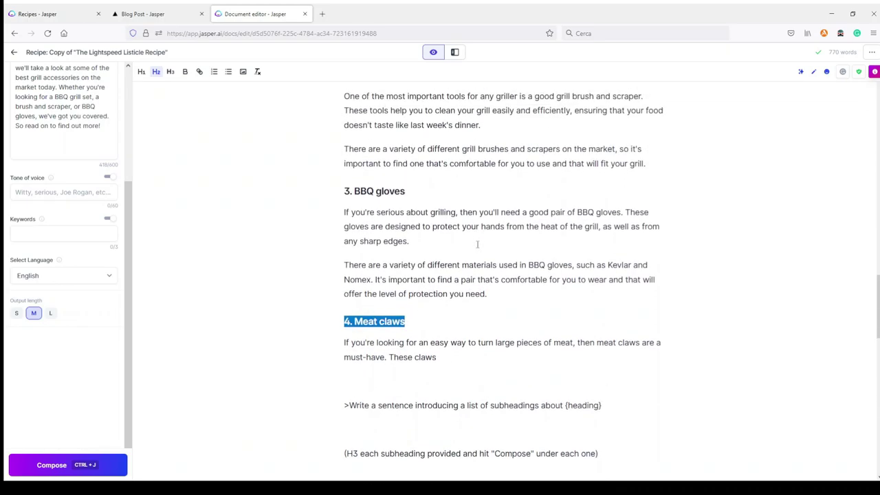
pyautogui.scroll(2, 417, 127)
pyautogui.scroll(-2, 418, 178)
pyautogui.scroll(1, 465, 244)
pyautogui.scroll(-2, 464, 242)
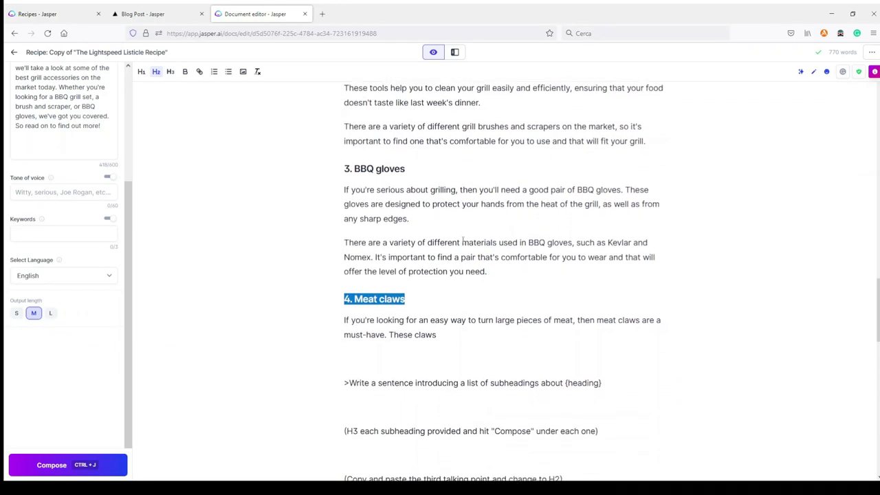
pyautogui.scroll(2, 462, 240)
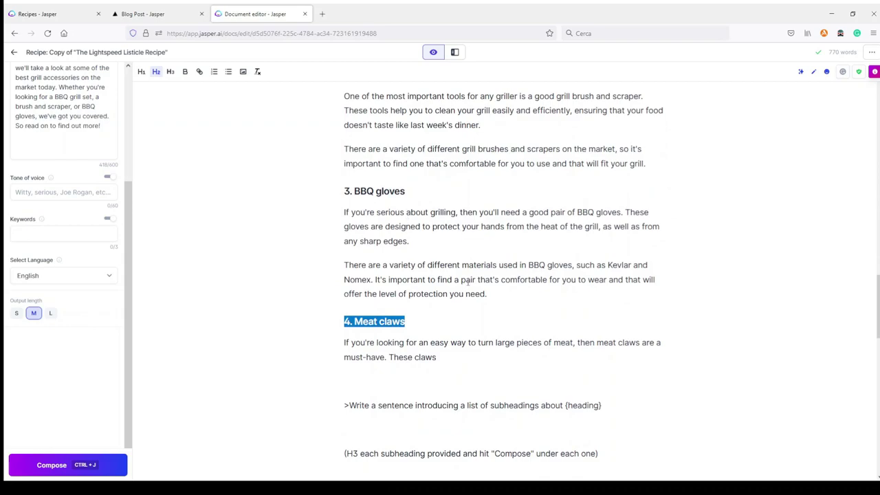
pyautogui.scroll(-2, 442, 239)
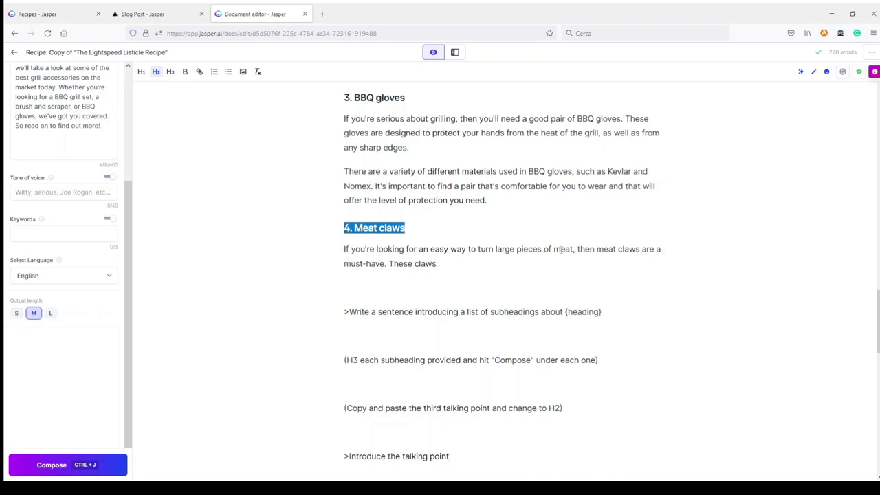
# Step: Continue composing from the unfinished sentence in the meat claws section, and delete the leading space before its second paragraph
pyautogui.click(453, 264)
pyautogui.click(40, 466)
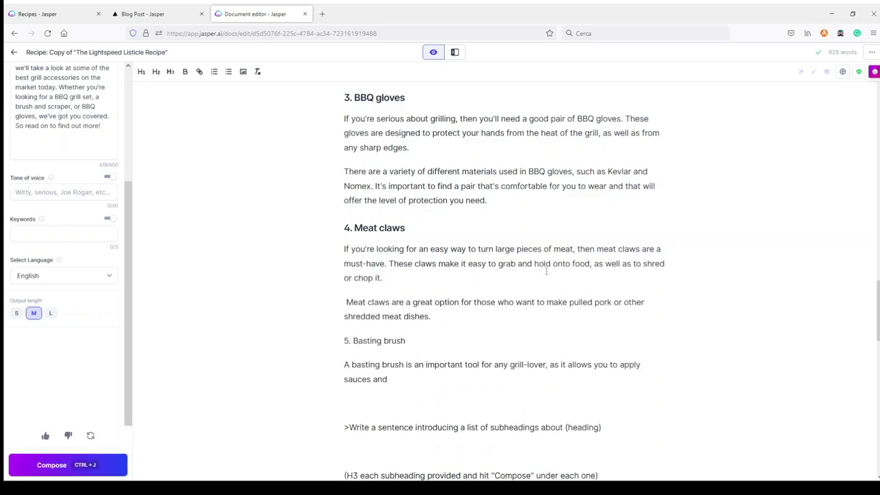
pyautogui.click(445, 280)
pyautogui.press('Right')
pyautogui.press('Delete')
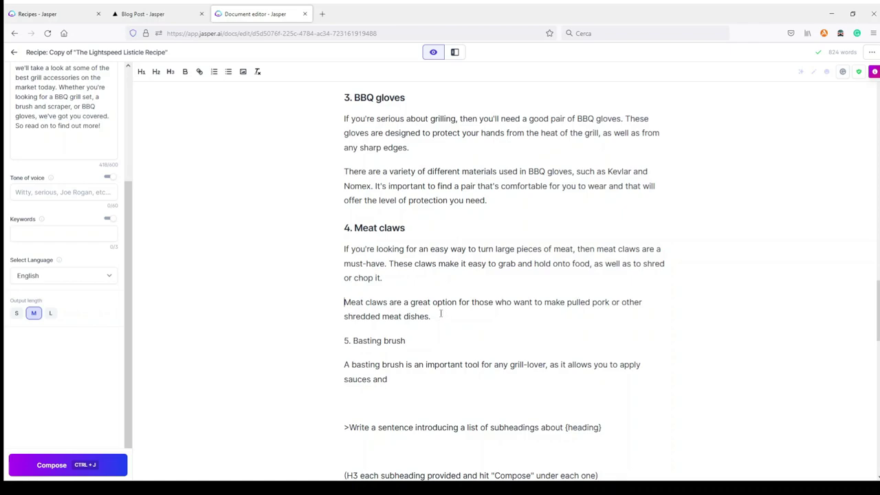
# Step: Compare the composed items 4 and 5, meat claws and basting brush, with the entries of the talking points list
pyautogui.scroll(-1, 440, 313)
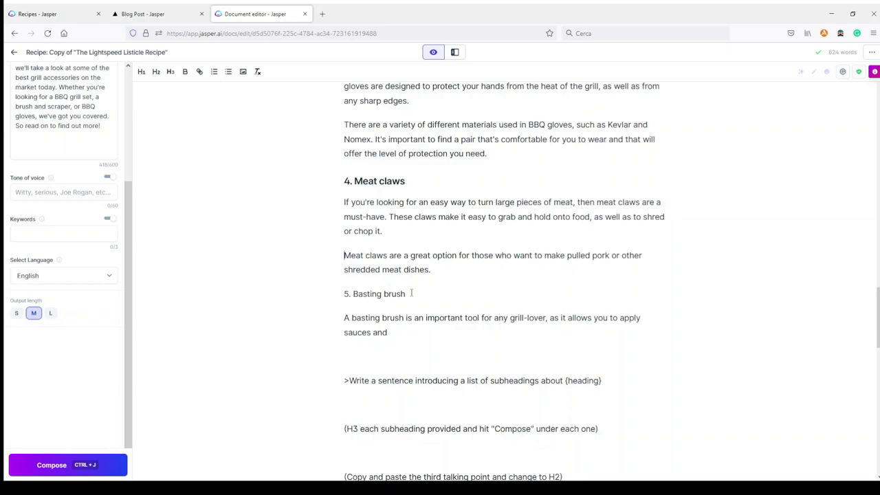
pyautogui.moveTo(411, 294); pyautogui.dragTo(328, 299)
pyautogui.moveTo(878, 318); pyautogui.dragTo(867, 122)
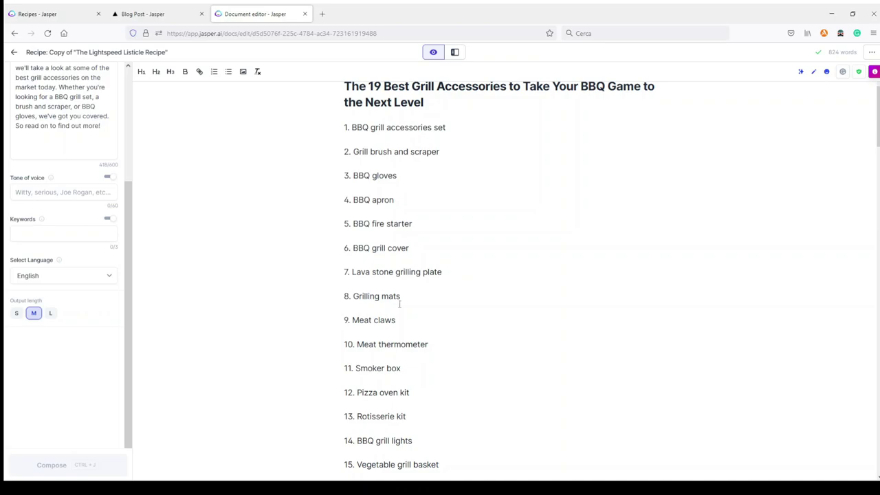
pyautogui.moveTo(344, 320); pyautogui.dragTo(403, 318)
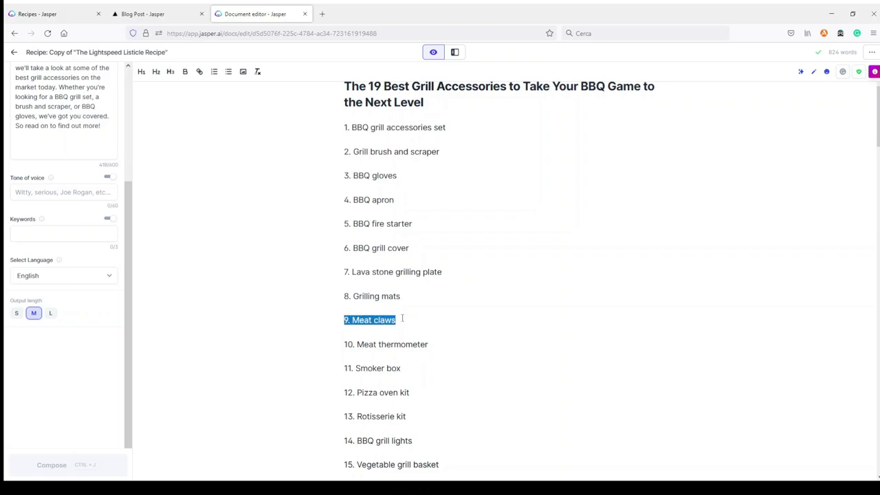
pyautogui.moveTo(394, 200); pyautogui.dragTo(344, 200)
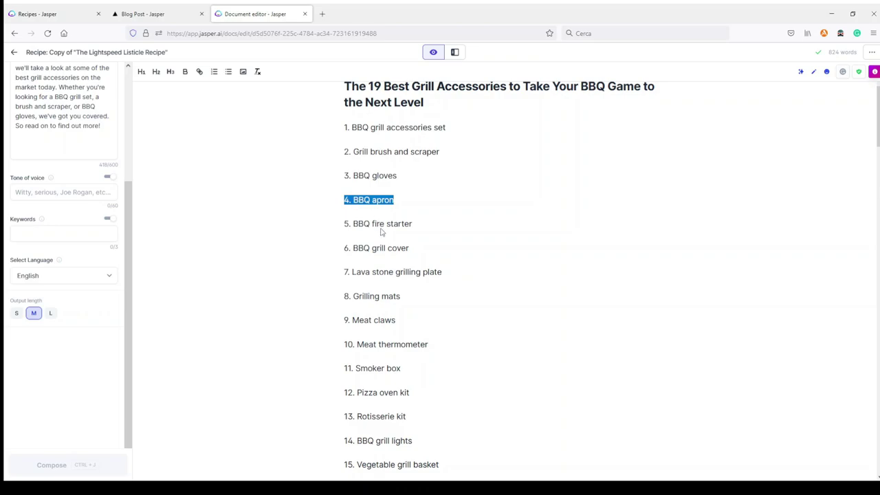
pyautogui.click(727, 232)
pyautogui.scroll(-20, 612, 282)
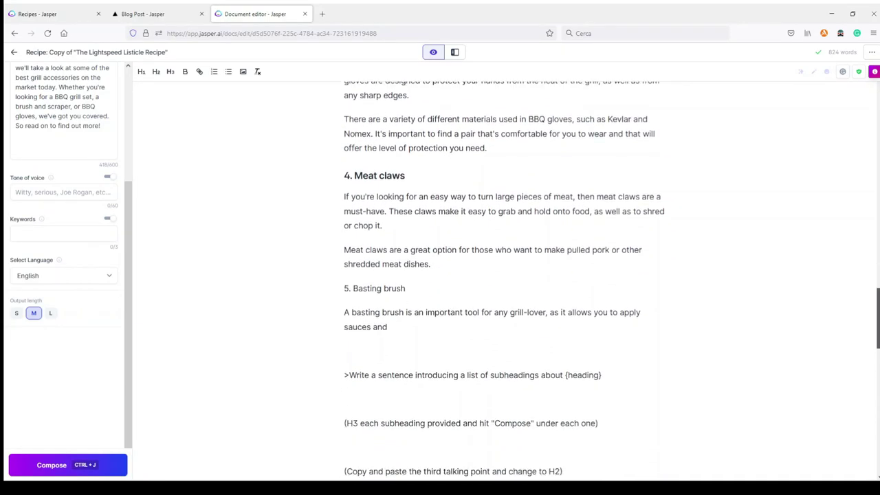
# Step: Replace "Basting brush" in the item 5 line with "Sauce basting brush" copied from the talking points list
pyautogui.moveTo(877, 318)
pyautogui.mouseDown()
pyautogui.moveTo(860, 118)
pyautogui.moveTo(865, 147)
pyautogui.mouseUp()
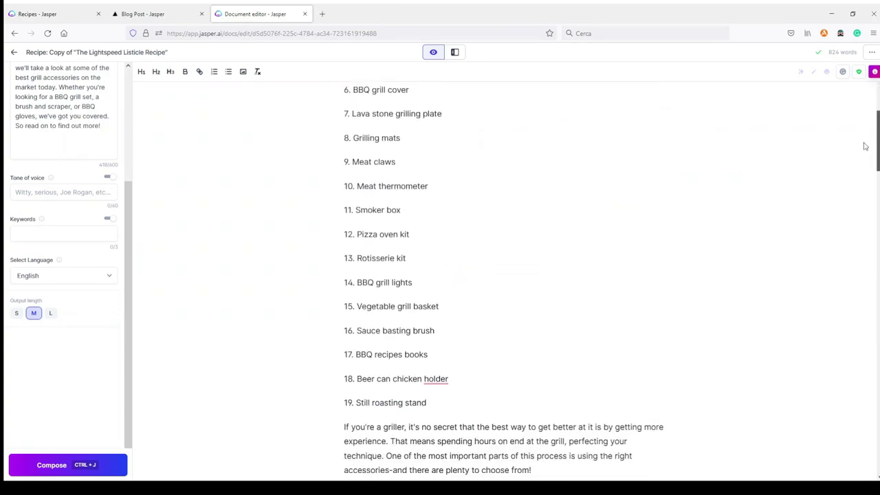
pyautogui.moveTo(436, 331); pyautogui.dragTo(356, 331)
pyautogui.hotkey('ctrl', 'c')
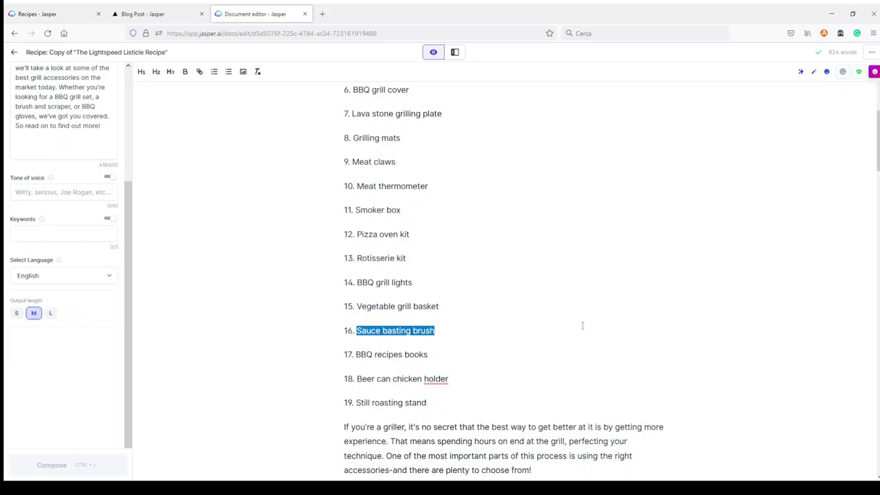
pyautogui.scroll(-15, 583, 326)
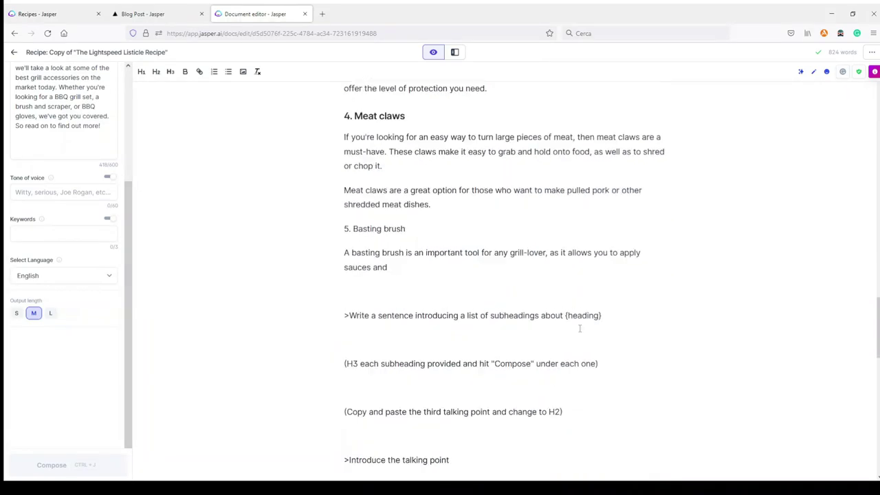
pyautogui.scroll(2, 578, 328)
pyautogui.moveTo(406, 275); pyautogui.dragTo(353, 275)
pyautogui.hotkey('ctrl', 'v')
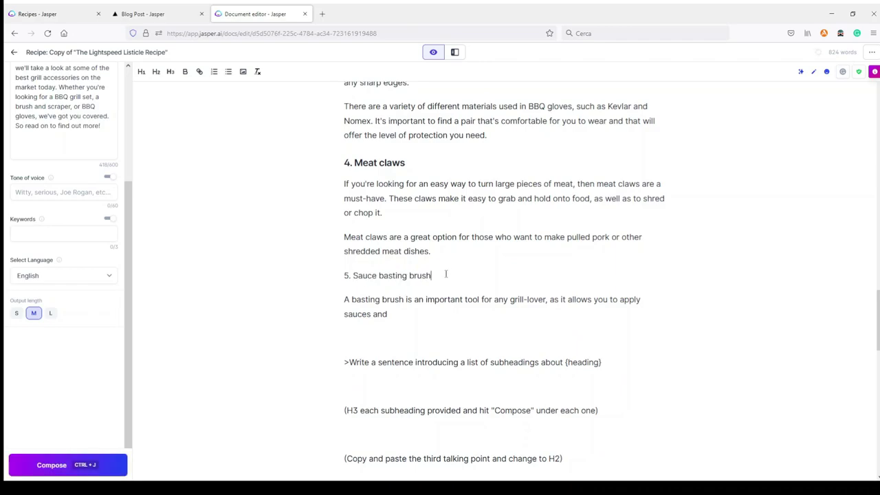
# Step: Format the "5. Sauce basting brush" line as Heading 2 and continue composing from the unfinished sentence below it
pyautogui.moveTo(435, 274); pyautogui.dragTo(343, 275)
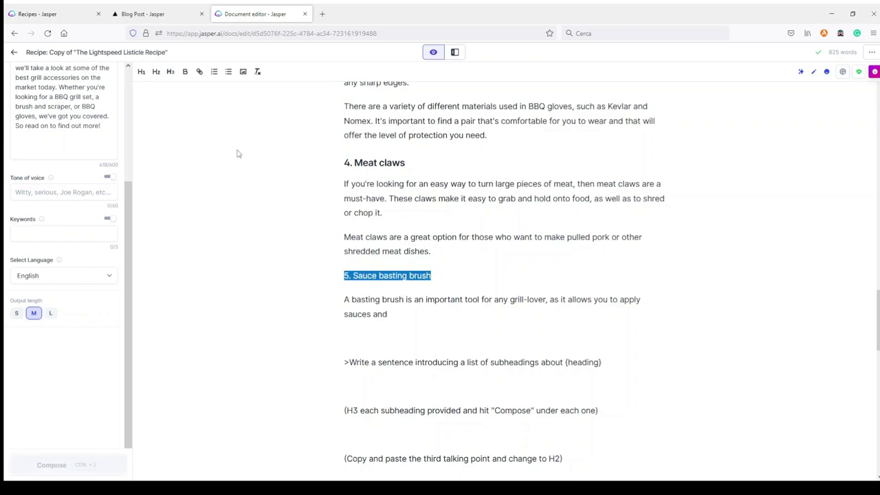
pyautogui.click(157, 72)
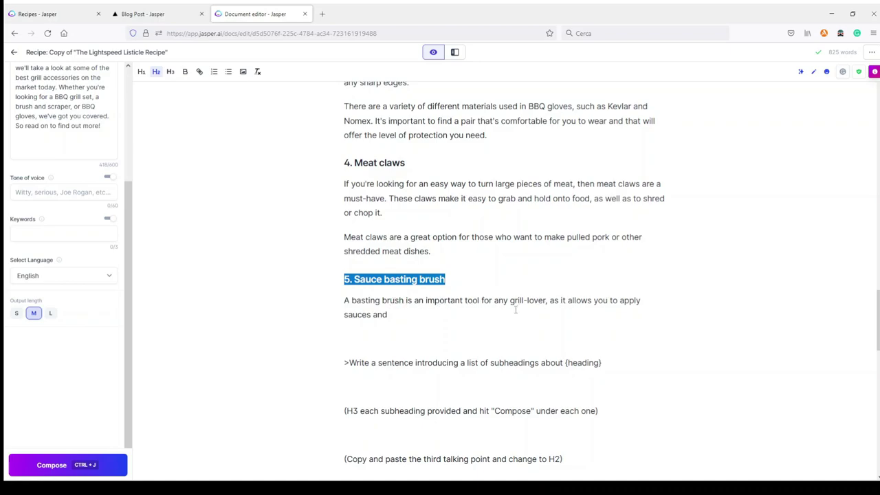
pyautogui.click(431, 318)
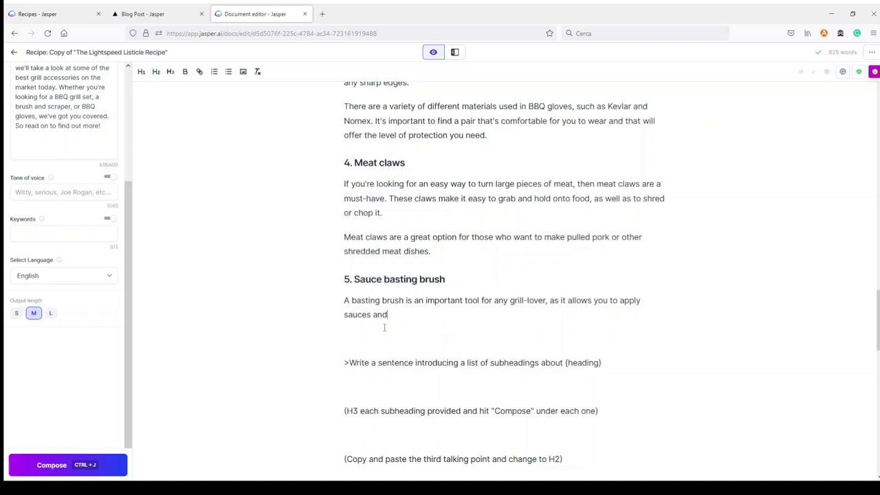
pyautogui.click(53, 468)
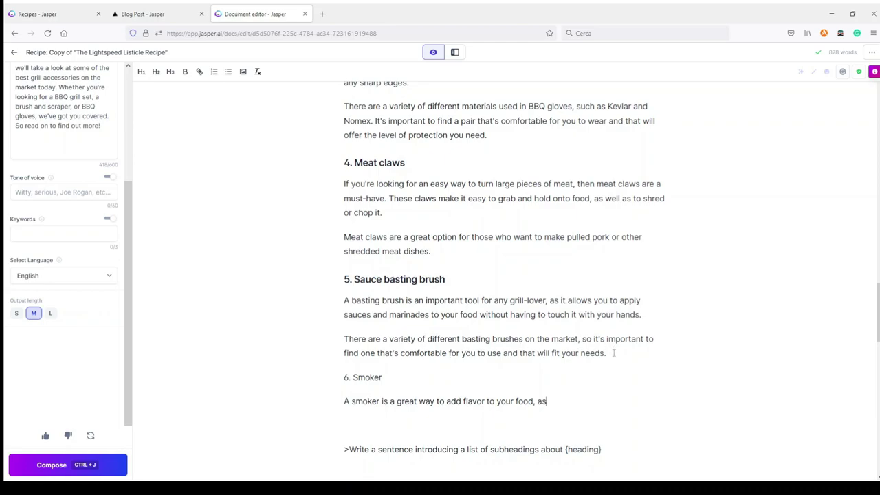
pyautogui.scroll(-3, 441, 296)
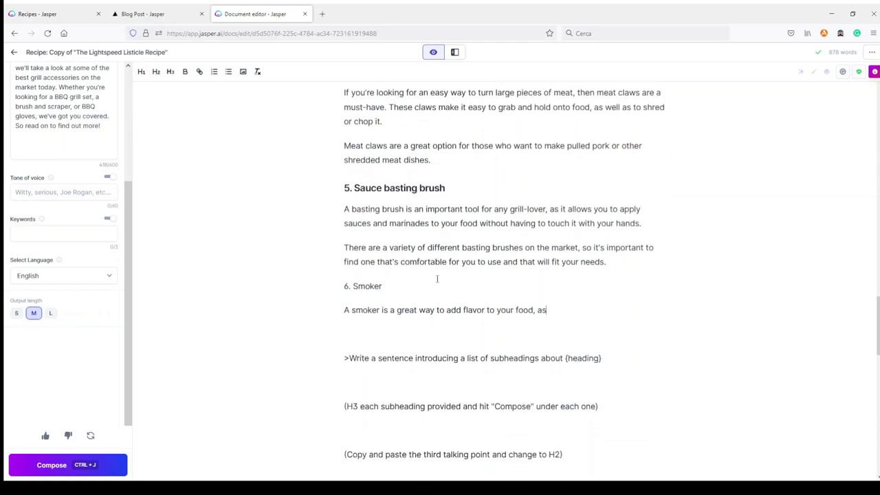
# Step: Complete the item 6 line as "6. Smoker box" to match the talking points list, and format it as Heading 2
pyautogui.doubleClick(356, 283)
pyautogui.moveTo(878, 327); pyautogui.dragTo(864, 152)
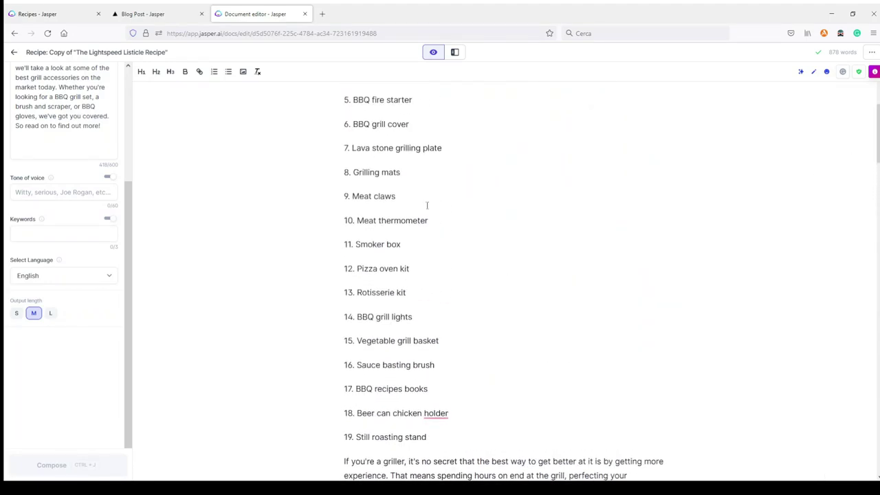
pyautogui.moveTo(400, 244); pyautogui.dragTo(355, 244)
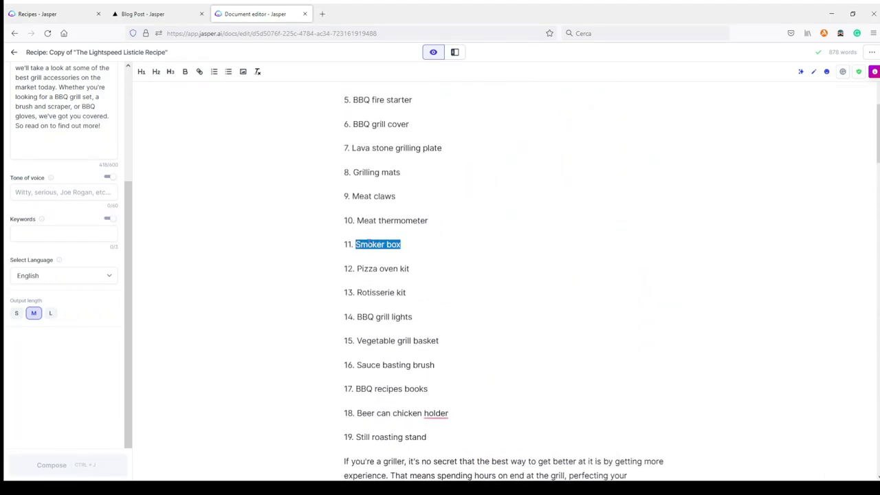
pyautogui.moveTo(878, 134); pyautogui.dragTo(878, 367)
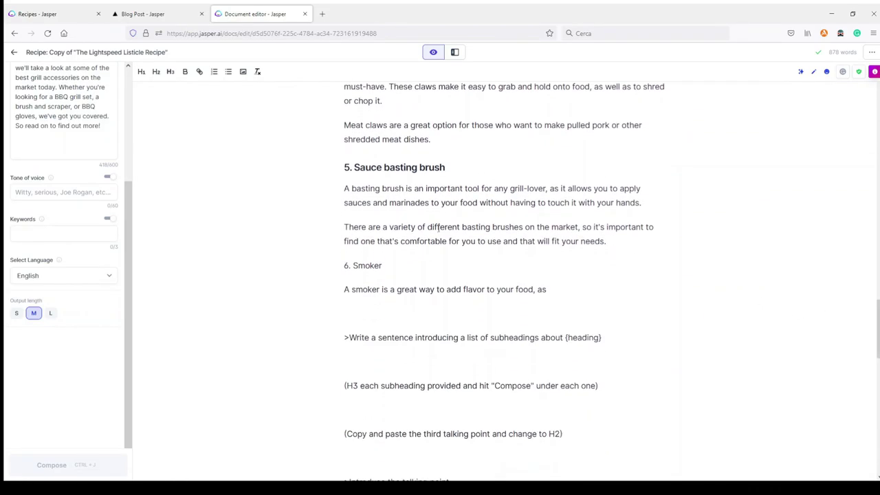
pyautogui.moveTo(383, 265); pyautogui.dragTo(352, 266)
pyautogui.click(405, 266)
pyautogui.write('box')
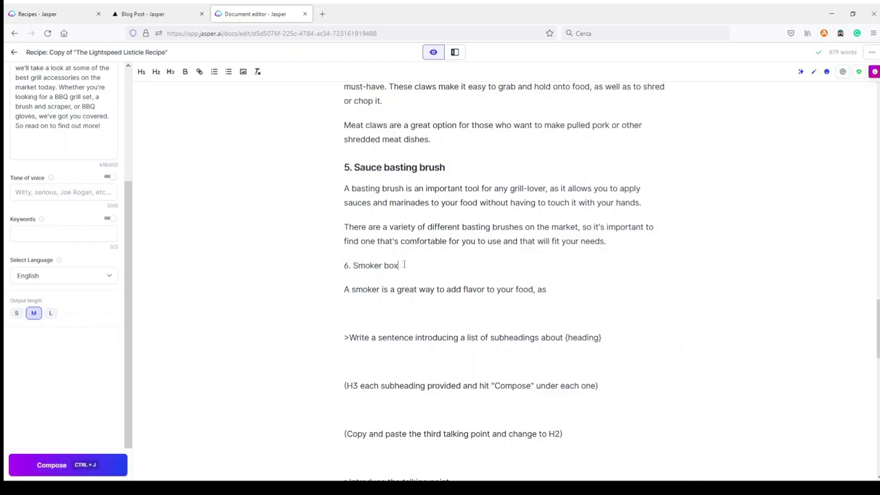
pyautogui.moveTo(406, 265); pyautogui.dragTo(343, 265)
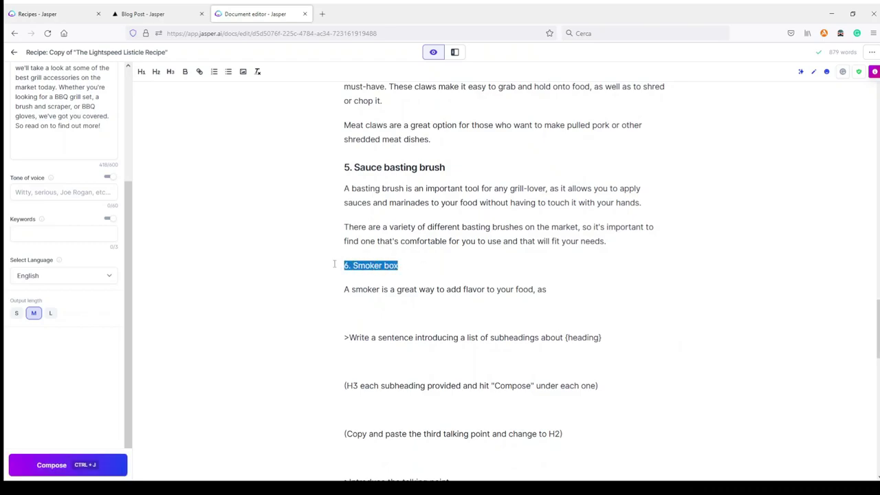
pyautogui.click(156, 72)
pyautogui.click(405, 290)
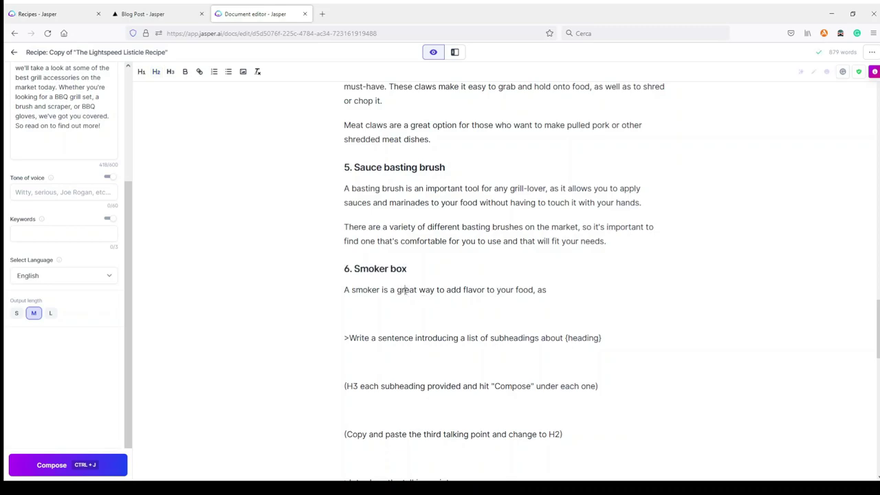
# Step: Delete the unfinished smoker sentence under the Smoker box heading and compose new text there with output length S
pyautogui.moveTo(548, 290); pyautogui.dragTo(341, 290)
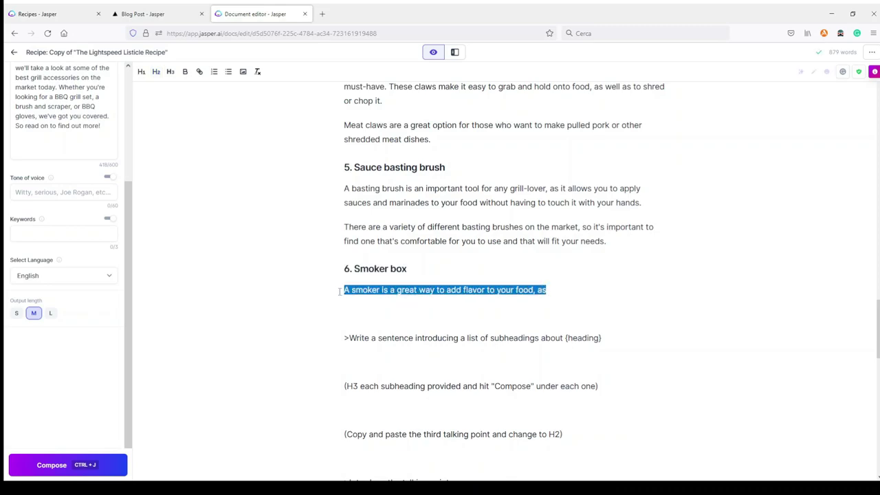
pyautogui.press('BackSpace')
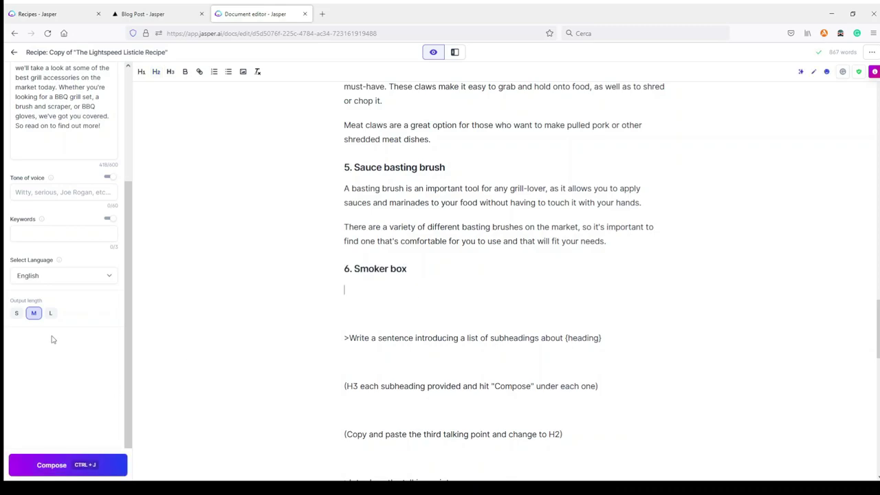
pyautogui.click(17, 315)
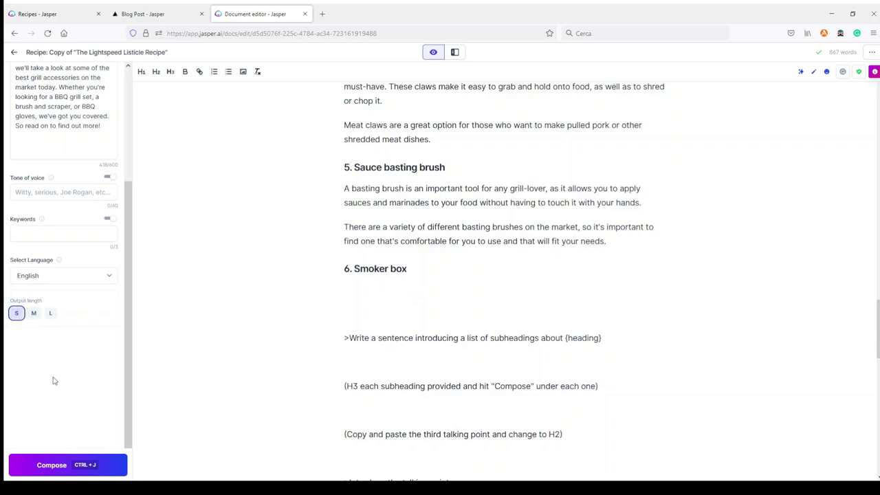
pyautogui.click(361, 285)
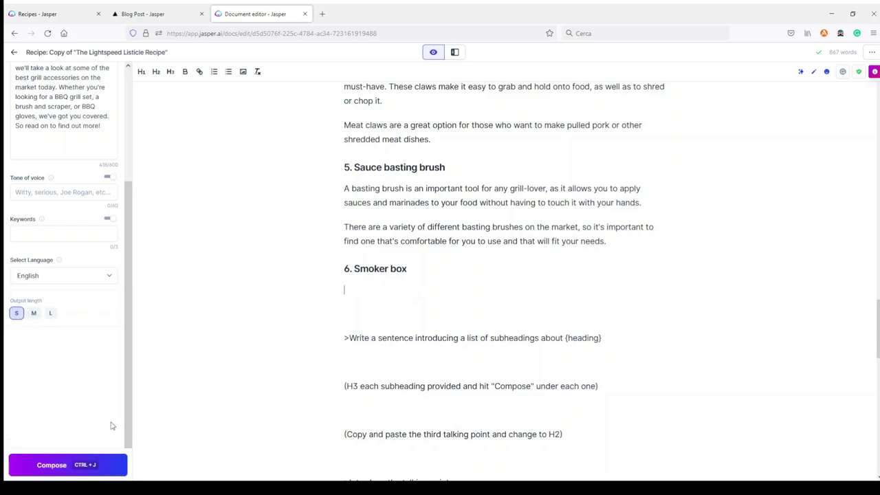
pyautogui.click(52, 466)
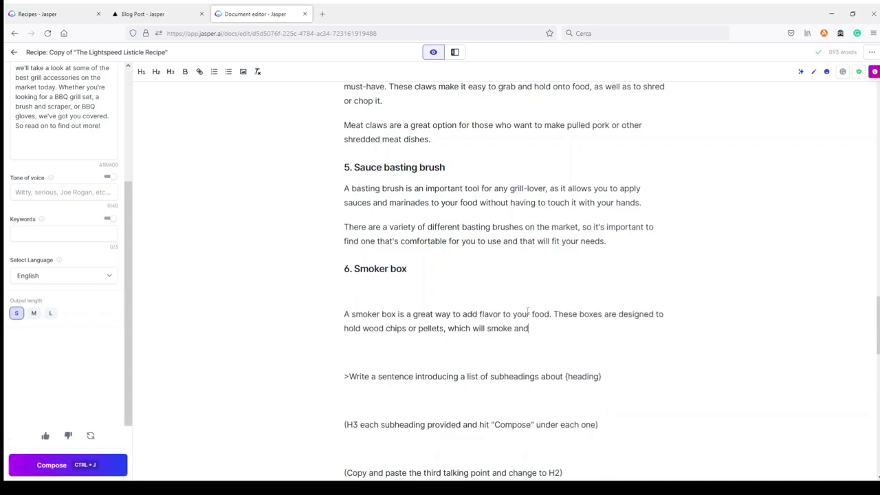
# Step: Remove the blank line below the Smoker box heading and continue composing from the section's unfinished sentence until item 7 is started
pyautogui.click(357, 291)
pyautogui.press('Delete')
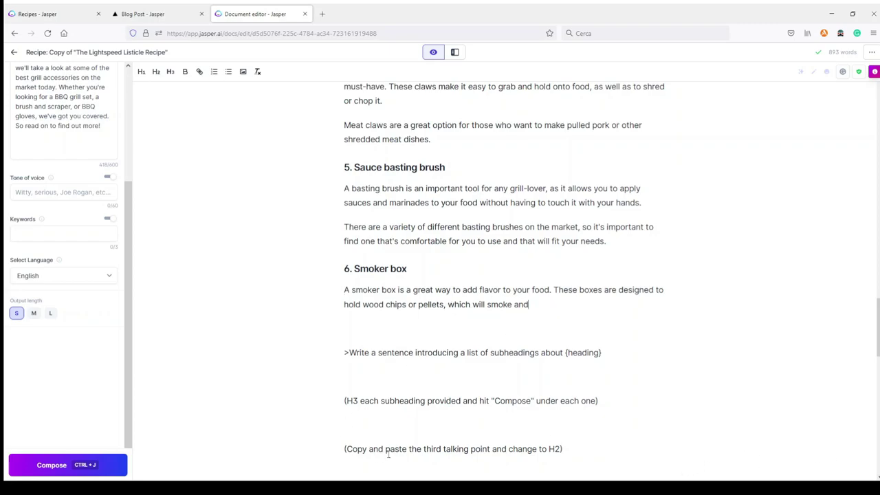
pyautogui.click(55, 466)
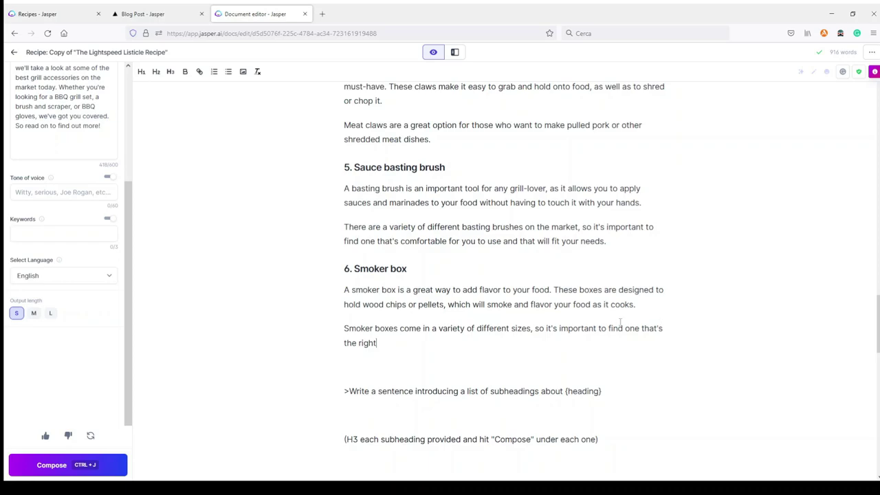
pyautogui.hotkey('ctrl', 'j')
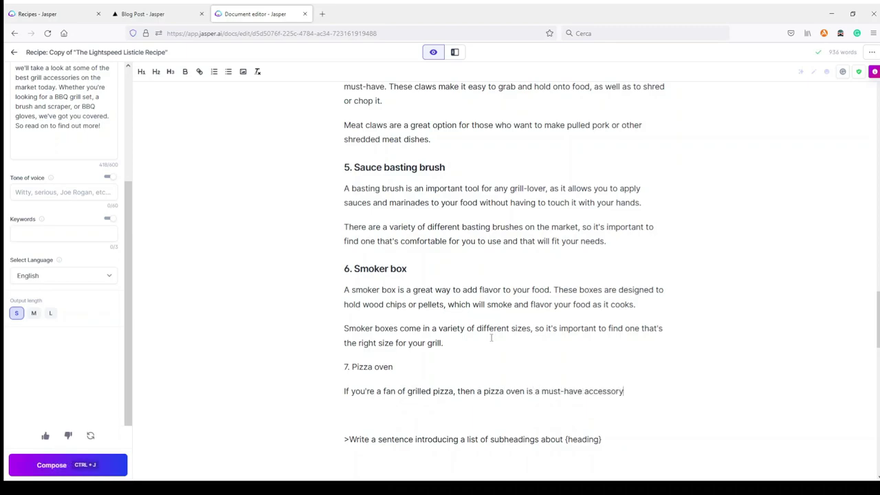
# Step: Replace "Pizza oven" in the item 7 line with "Pizza oven kit" copied from the talking points list, and format the line as Heading 2
pyautogui.click(450, 342)
pyautogui.moveTo(878, 332); pyautogui.dragTo(878, 117)
pyautogui.scroll(-3, 426, 215)
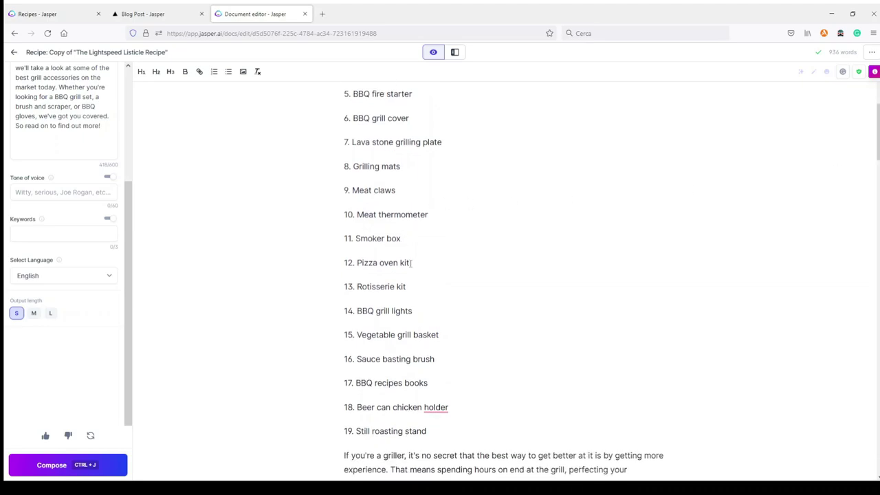
pyautogui.moveTo(411, 263); pyautogui.dragTo(357, 264)
pyautogui.hotkey('ctrl', 'c')
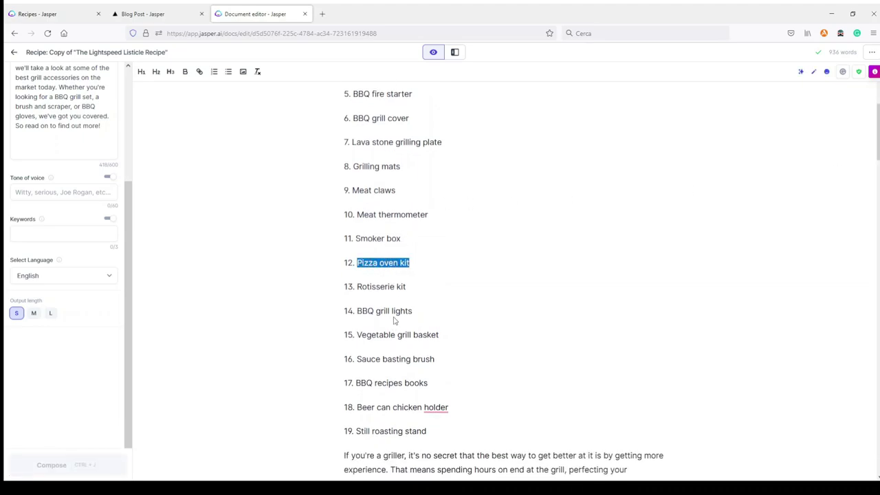
pyautogui.moveTo(878, 130); pyautogui.dragTo(876, 336)
pyautogui.moveTo(398, 251); pyautogui.dragTo(351, 251)
pyautogui.hotkey('ctrl', 'v')
pyautogui.moveTo(417, 251); pyautogui.dragTo(324, 249)
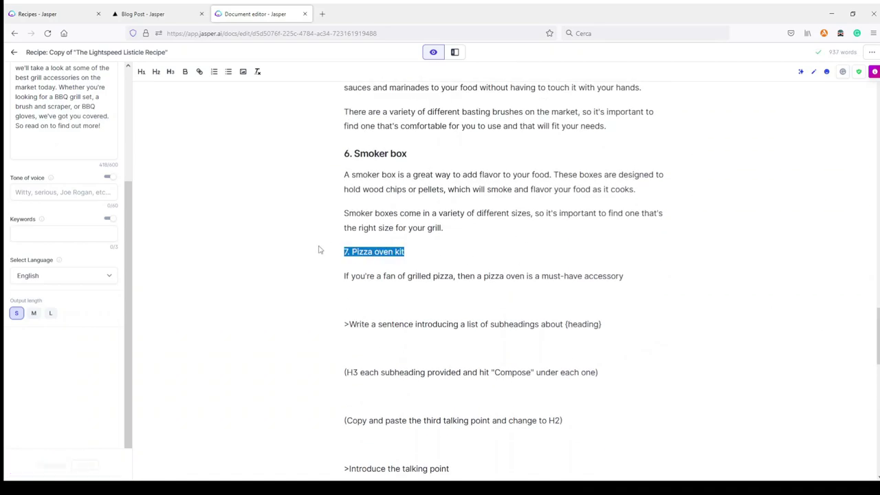
pyautogui.click(156, 72)
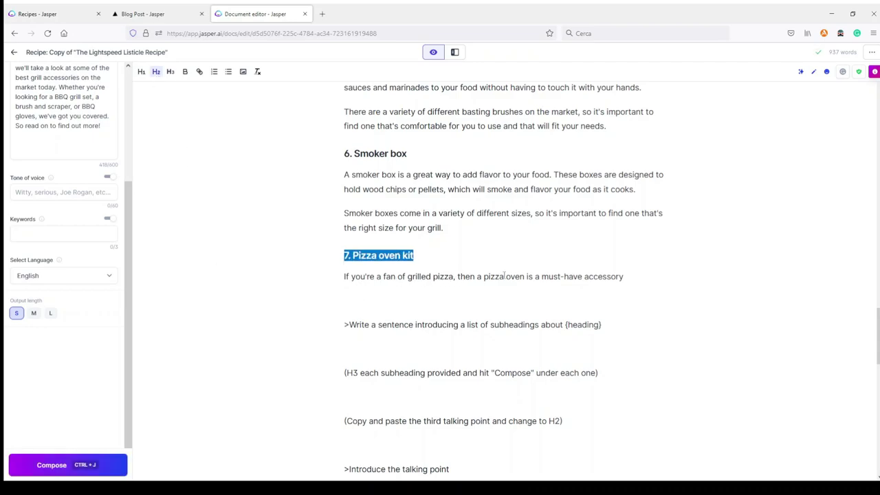
# Step: Continue composing from the unfinished sentence under the Pizza oven kit heading until the section is complete and item 8 is started
pyautogui.click(631, 278)
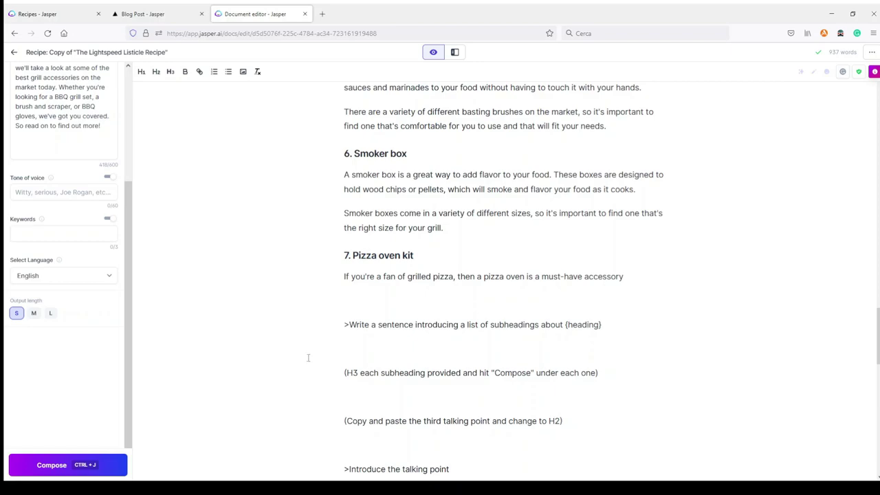
pyautogui.click(59, 466)
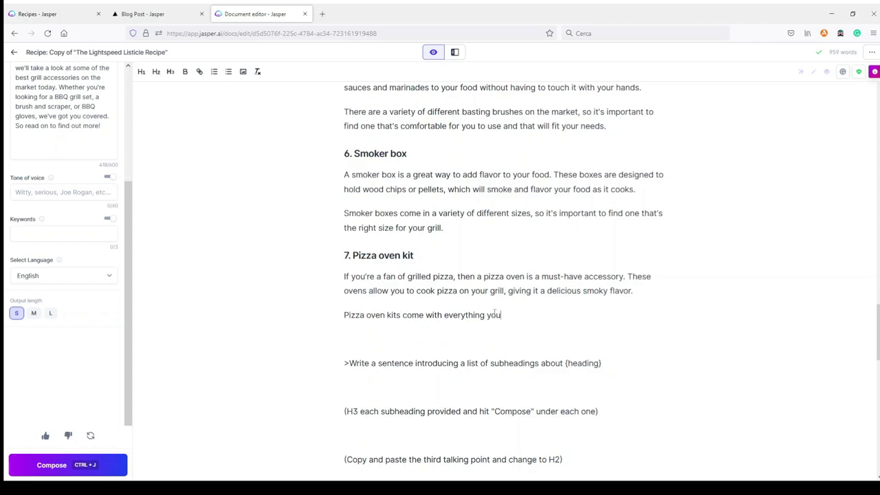
pyautogui.click(49, 467)
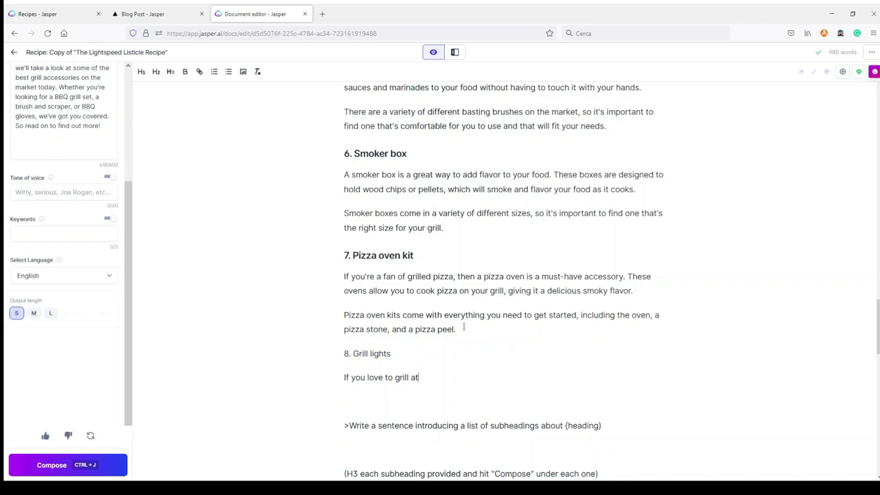
# Step: Replace "Grill lights" in the item 8 line with "BBQ grill lights" copied from the talking points list, and continue composing its unfinished sentence
pyautogui.scroll(5, 498, 215)
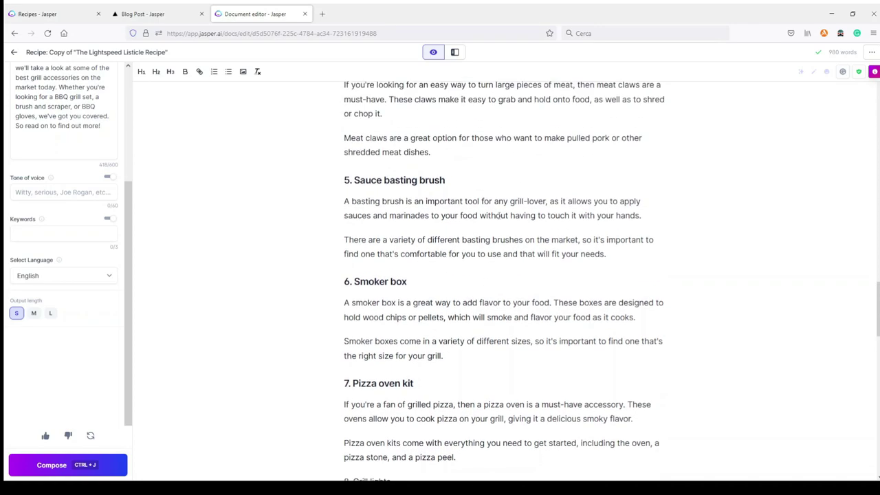
pyautogui.scroll(10, 499, 215)
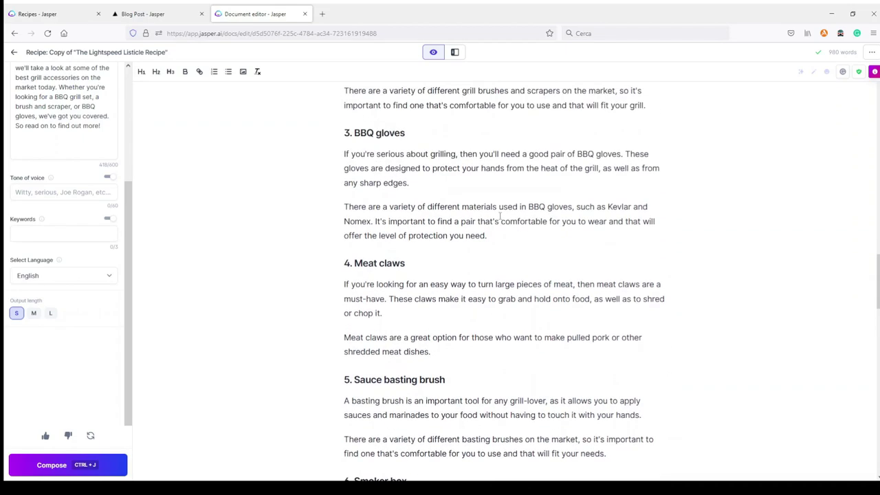
pyautogui.scroll(-19, 501, 218)
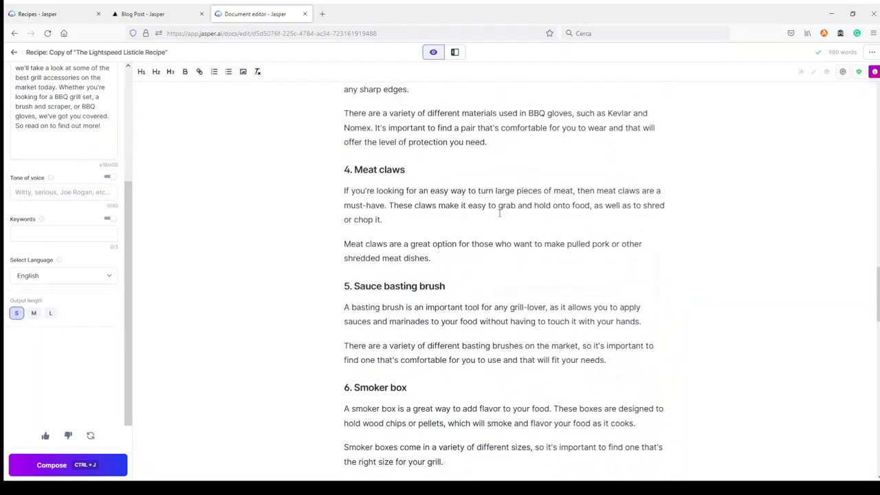
pyautogui.scroll(-1, 499, 210)
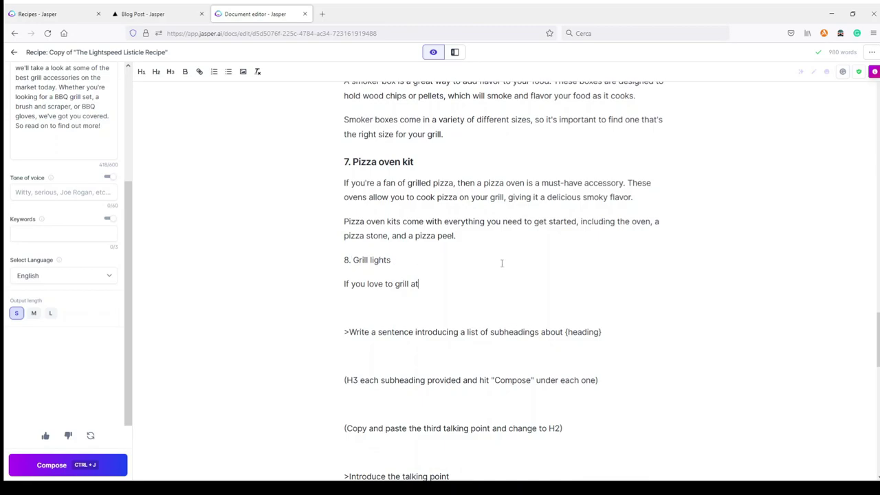
pyautogui.moveTo(877, 343); pyautogui.dragTo(868, 155)
pyautogui.moveTo(414, 263); pyautogui.dragTo(357, 263)
pyautogui.hotkey('ctrl', 'c')
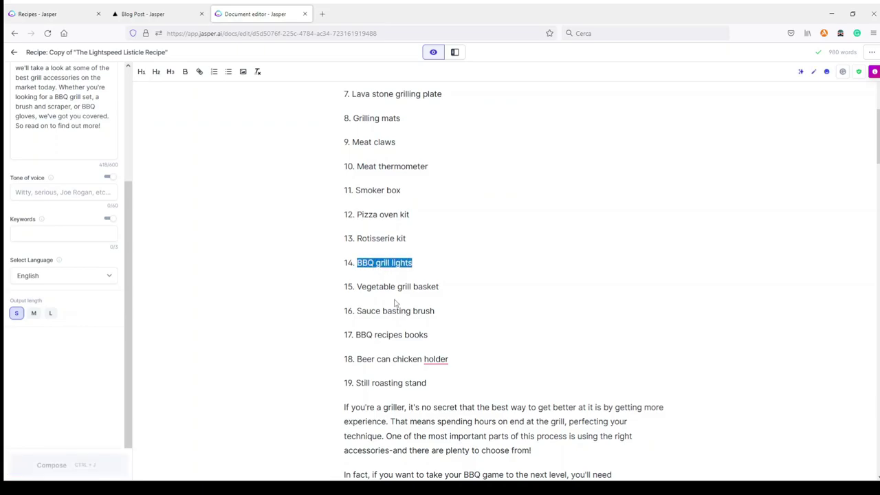
pyautogui.moveTo(875, 136); pyautogui.dragTo(877, 351)
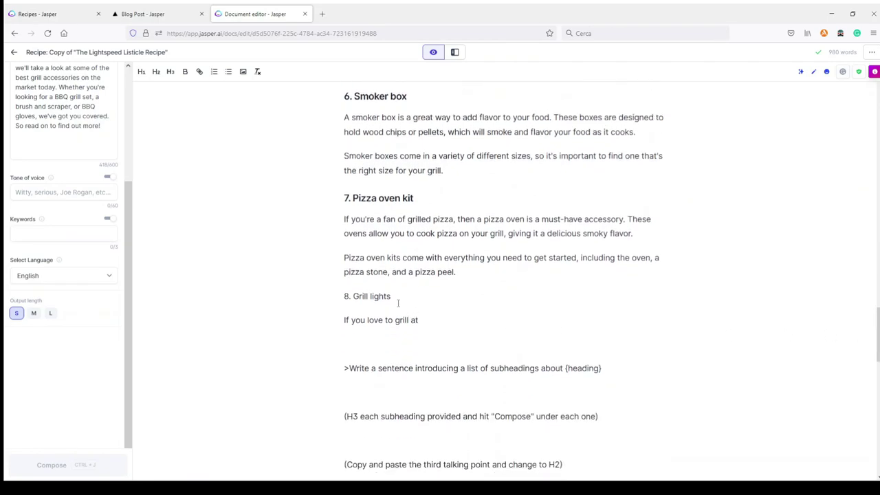
pyautogui.moveTo(399, 296); pyautogui.dragTo(353, 295)
pyautogui.hotkey('ctrl', 'v')
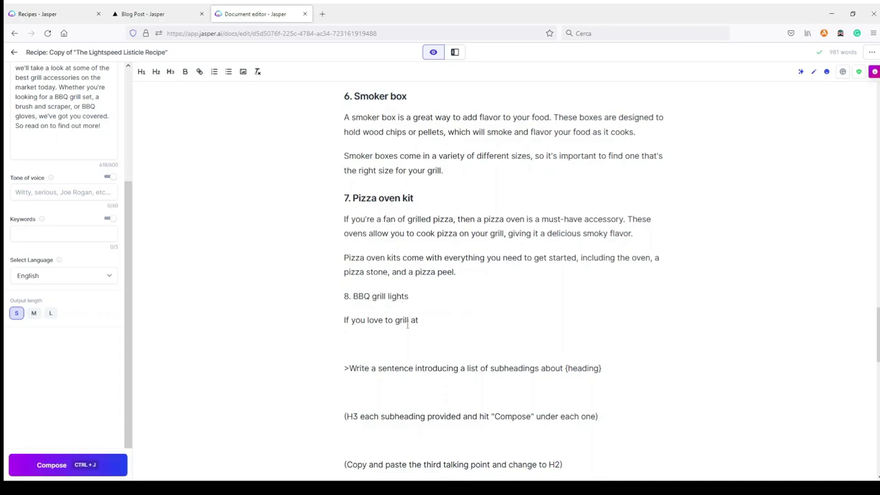
pyautogui.click(430, 319)
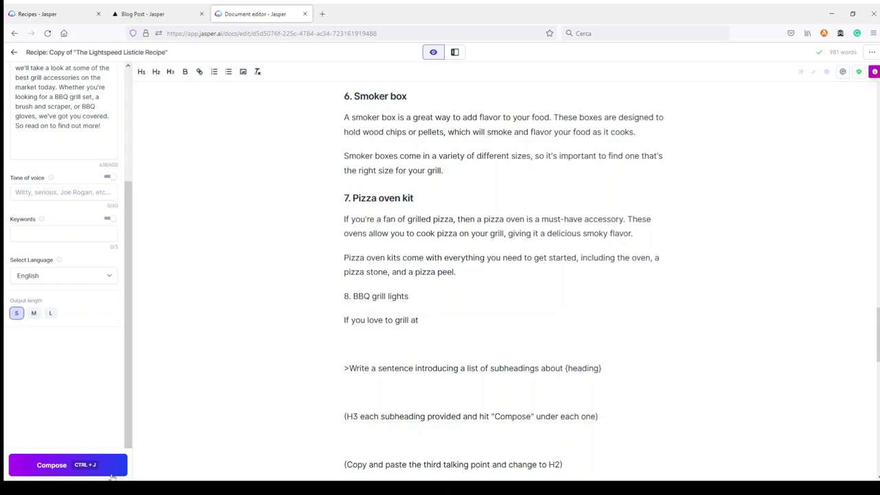
pyautogui.click(58, 473)
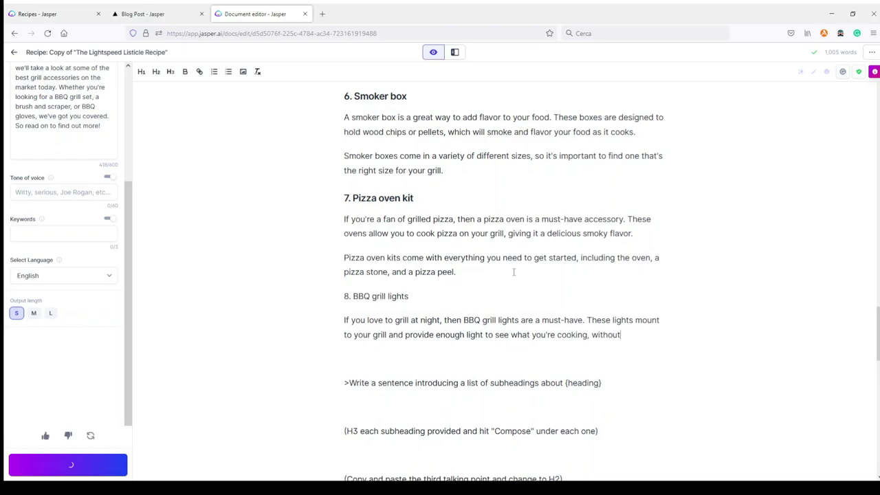
# Step: Continue composing from the unfinished sentence in the BBQ grill lights section until it is complete and item 9 is started
pyautogui.scroll(-1, 513, 272)
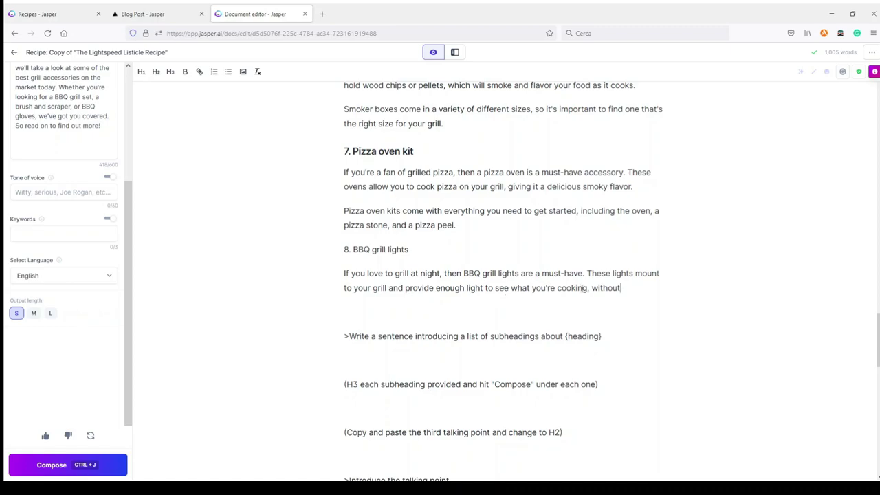
pyautogui.click(42, 466)
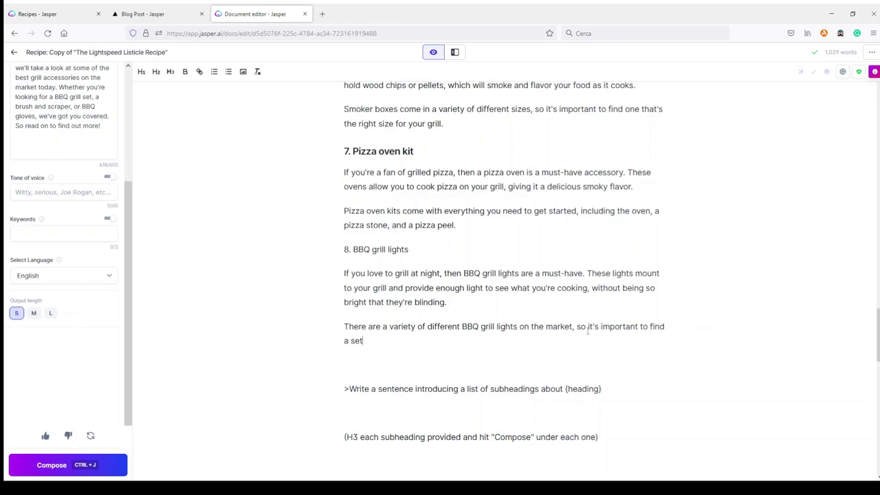
pyautogui.click(69, 465)
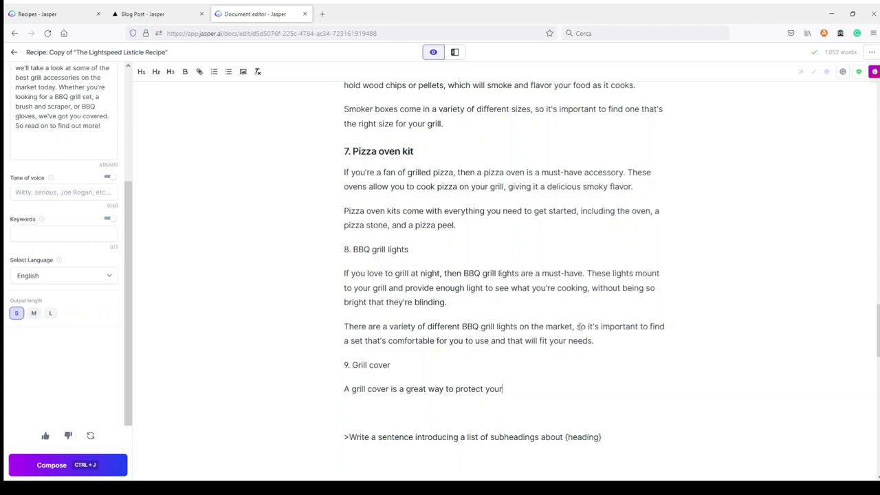
# Step: Delete the "There are a variety of different BBQ grill lights" paragraph, keep a blank line in its place, and format the item 8 line as Heading 2
pyautogui.moveTo(577, 326); pyautogui.dragTo(594, 340)
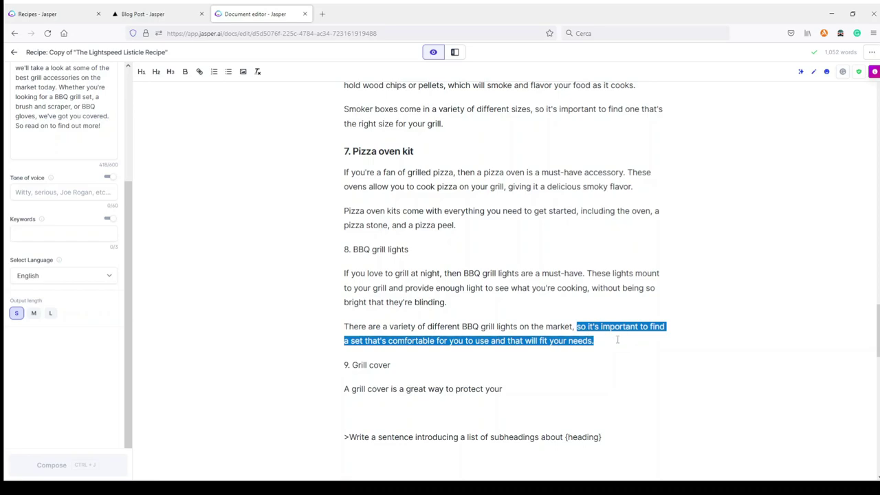
pyautogui.scroll(2, 618, 339)
pyautogui.click(603, 341)
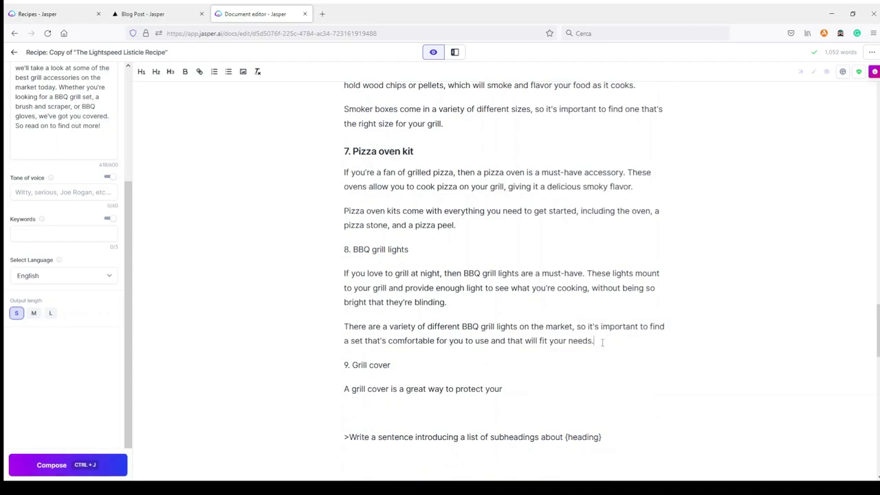
pyautogui.moveTo(603, 342); pyautogui.dragTo(343, 328)
pyautogui.press('BackSpace')
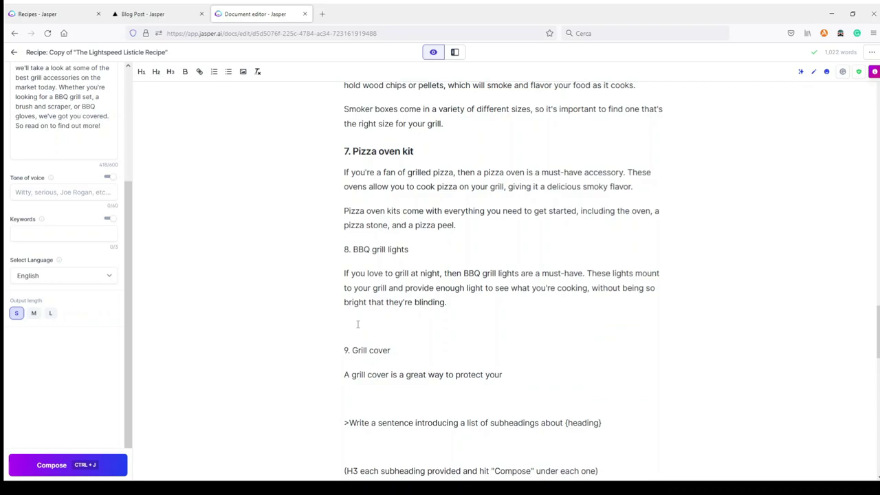
pyautogui.press('BackSpace')
pyautogui.press('BackSpace')
pyautogui.press('BackSpace')
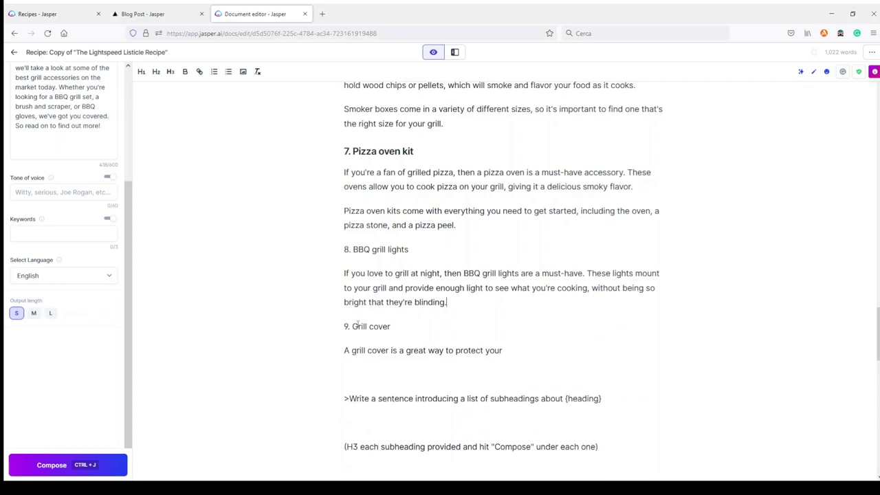
pyautogui.hotkey('ctrl', 'z')
pyautogui.click(371, 321)
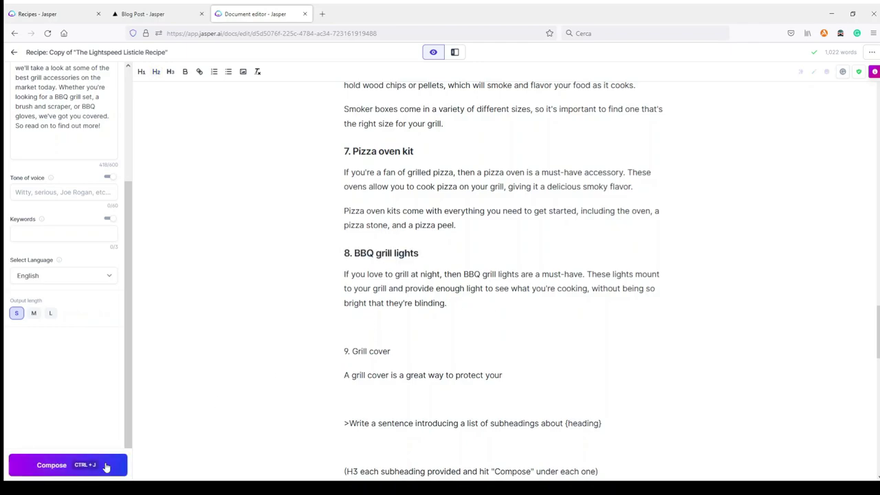
# Step: Compose a replacement second paragraph for the BBQ grill lights section through the start of item 9, and delete the duplicate old Grill cover item
pyautogui.click(55, 467)
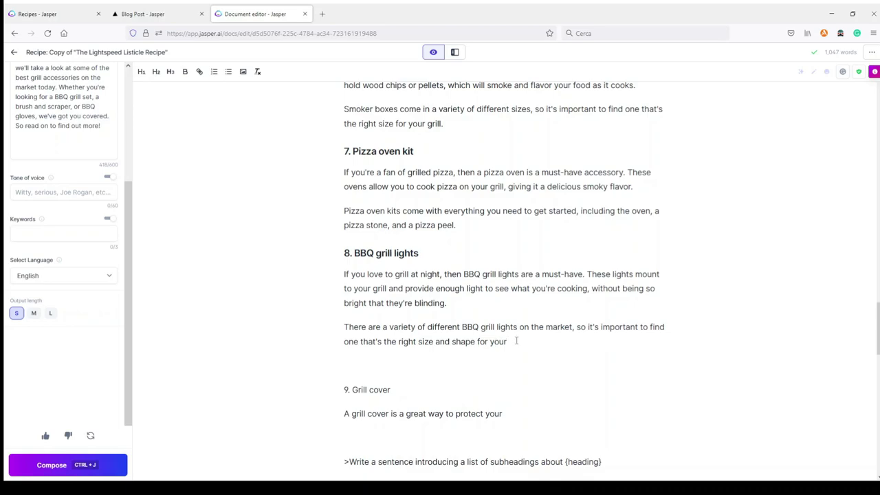
pyautogui.click(52, 465)
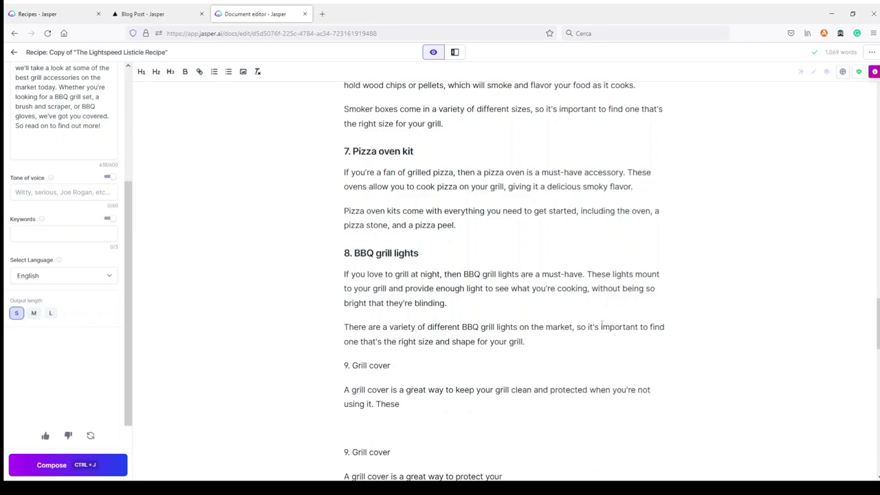
pyautogui.scroll(-2, 432, 372)
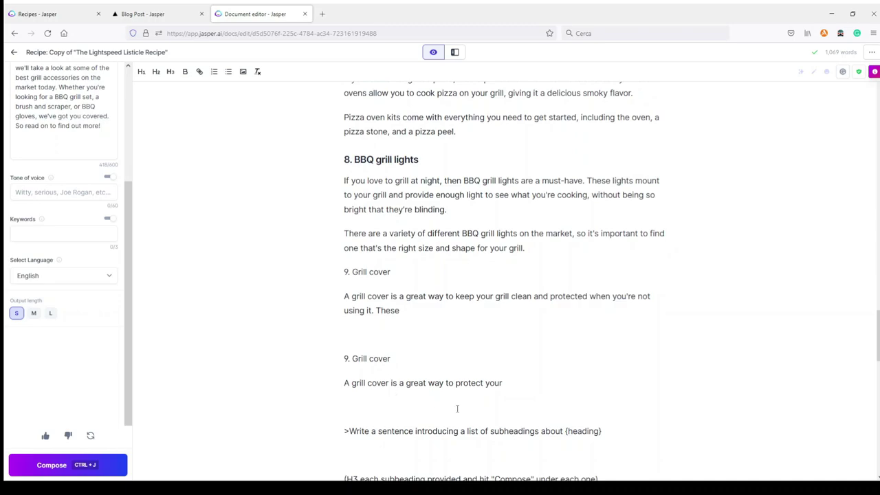
pyautogui.moveTo(522, 383); pyautogui.dragTo(284, 362)
pyautogui.press('BackSpace')
# Step: Format the "9. Grill cover" line as Heading 2 and continue composing its unfinished sentence until item 10 is started
pyautogui.moveTo(392, 272); pyautogui.dragTo(352, 273)
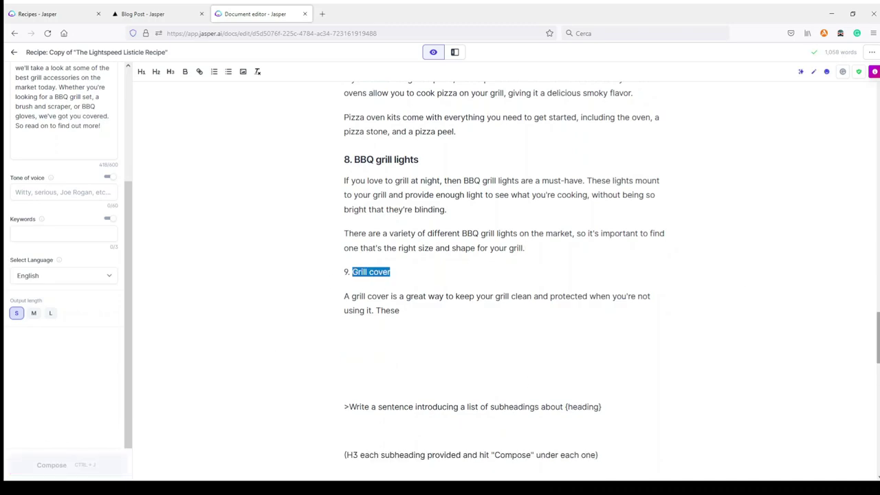
pyautogui.scroll(15, 440, 275)
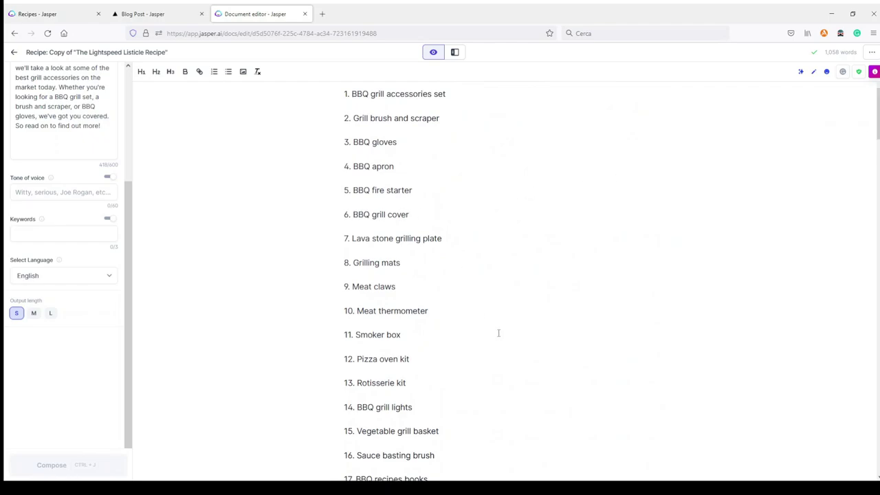
pyautogui.scroll(-20, 495, 327)
pyautogui.scroll(-10, 464, 332)
pyautogui.click(399, 306)
pyautogui.moveTo(399, 306); pyautogui.dragTo(315, 306)
pyautogui.click(156, 72)
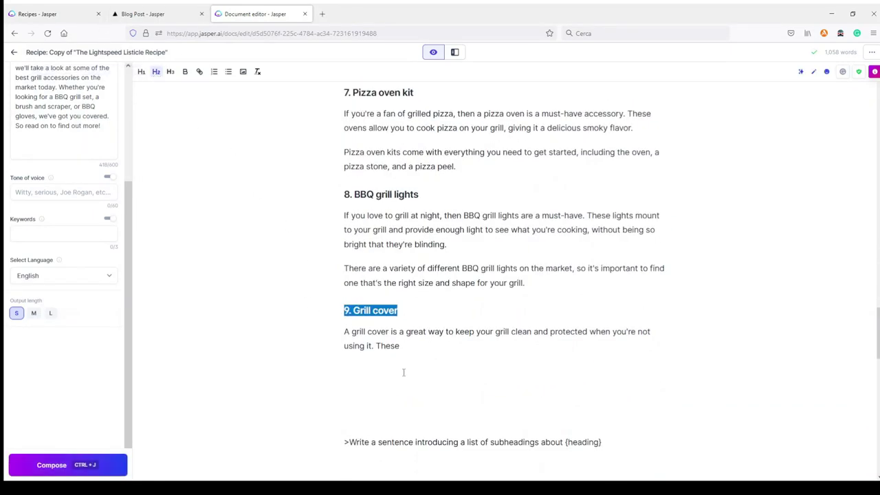
pyautogui.click(416, 348)
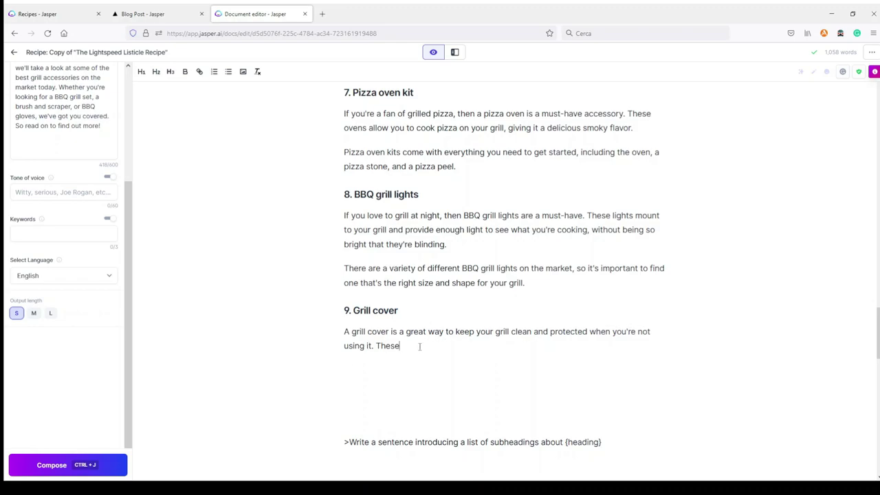
pyautogui.hotkey('ctrl', 'j')
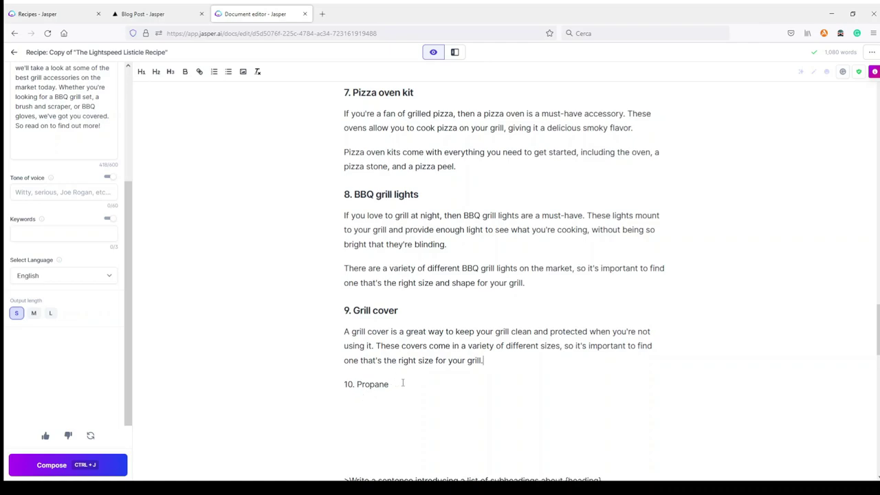
# Step: Delete the "10. Propane" line and the extra blank lines below the Grill cover section
pyautogui.moveTo(403, 383); pyautogui.dragTo(327, 385)
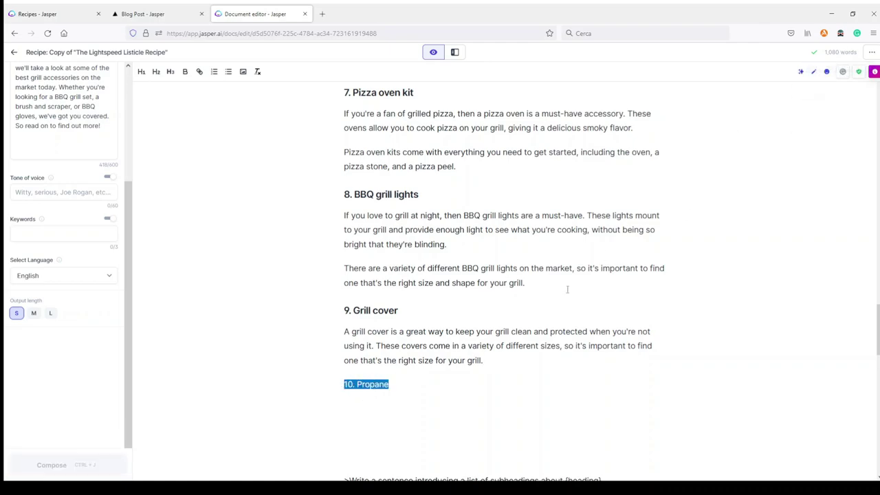
pyautogui.scroll(-2, 395, 343)
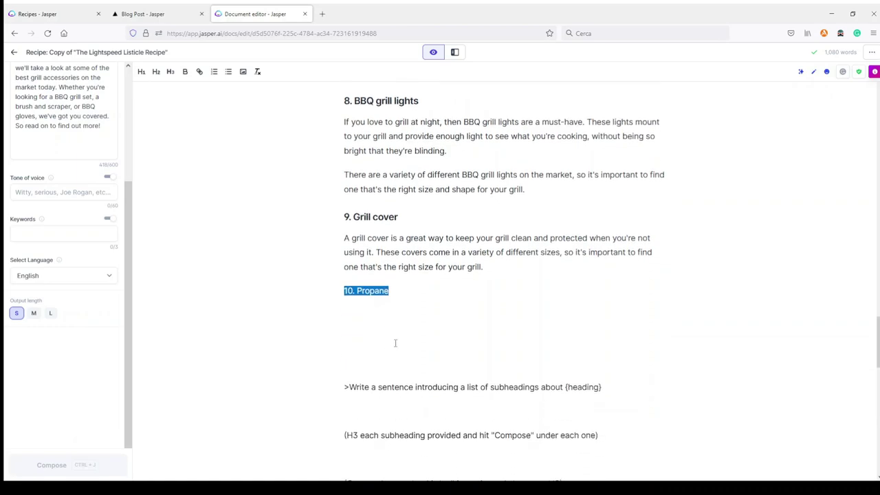
pyautogui.click(405, 290)
pyautogui.doubleClick(405, 290)
pyautogui.click(405, 290)
pyautogui.tripleClick(403, 290)
pyautogui.press('BackSpace')
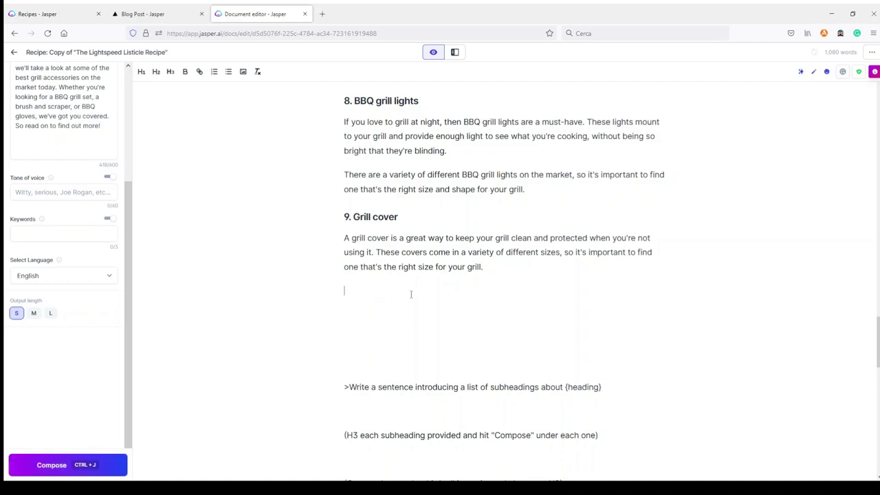
pyautogui.press('Delete')
pyautogui.press('Delete')
pyautogui.press('Delete')
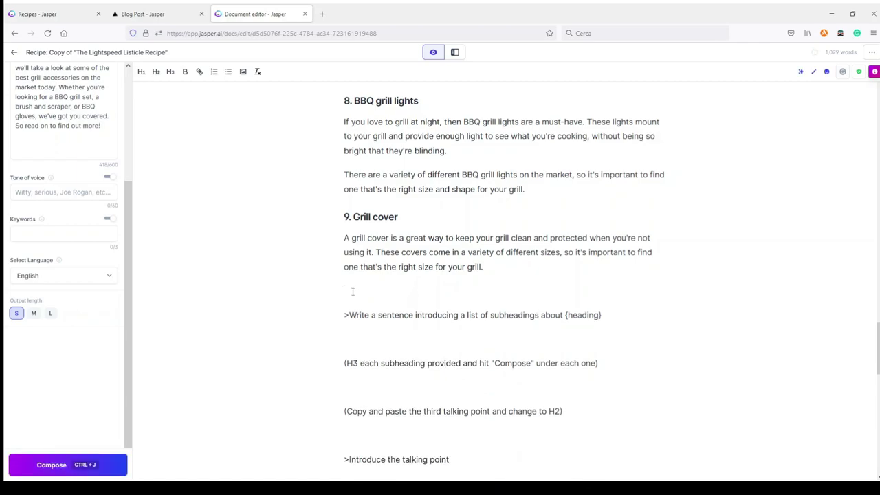
# Step: Delete the leftover recipe instructions between the Grill cover section and the last ">Introduce the talking point" line
pyautogui.moveTo(345, 315); pyautogui.dragTo(427, 363)
pyautogui.scroll(-3, 429, 359)
pyautogui.scroll(-2, 429, 355)
pyautogui.scroll(4, 429, 355)
pyautogui.click(347, 264)
pyautogui.moveTo(347, 265); pyautogui.dragTo(580, 357)
pyautogui.scroll(-3, 602, 457)
pyautogui.scroll(-2, 615, 428)
pyautogui.press('BackSpace')
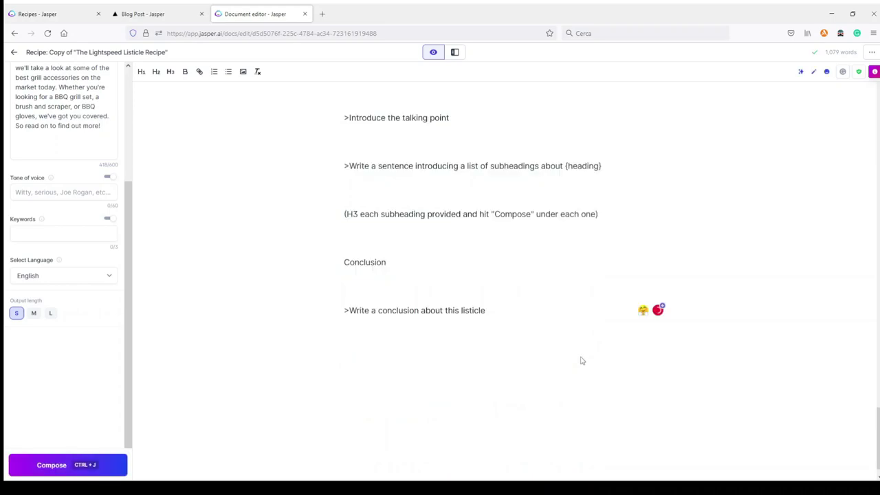
# Step: Copy "4. BBQ apron" from the talking points list to below the Grill cover section and renumber it as item 10
pyautogui.scroll(4, 581, 357)
pyautogui.scroll(2, 527, 318)
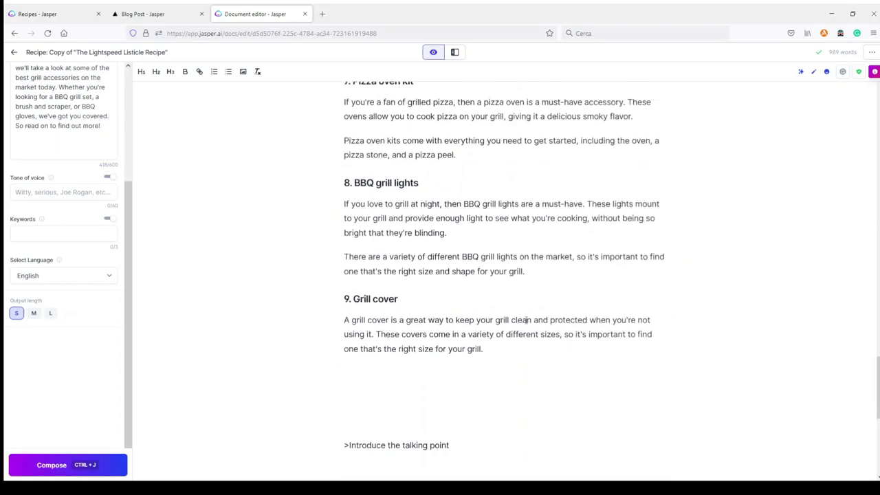
pyautogui.scroll(4, 501, 324)
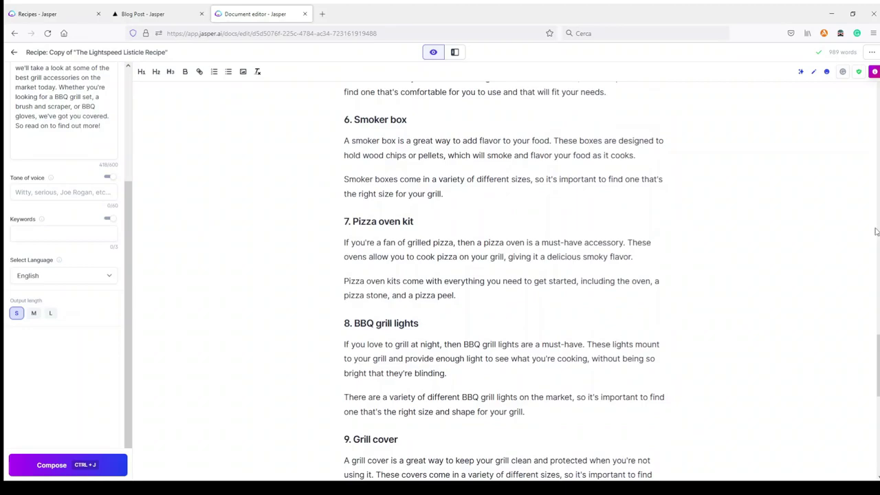
pyautogui.scroll(15, 870, 253)
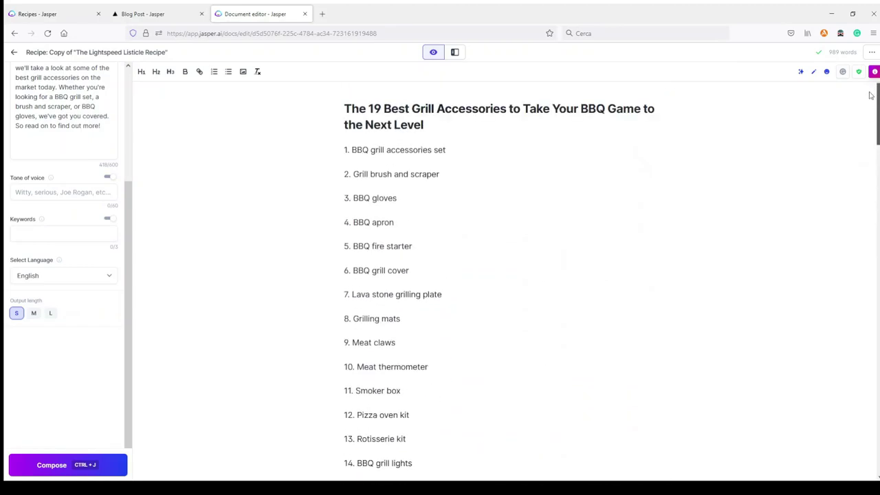
pyautogui.scroll(2, 395, 223)
pyautogui.moveTo(394, 295); pyautogui.dragTo(344, 296)
pyautogui.hotkey('ctrl', 'c')
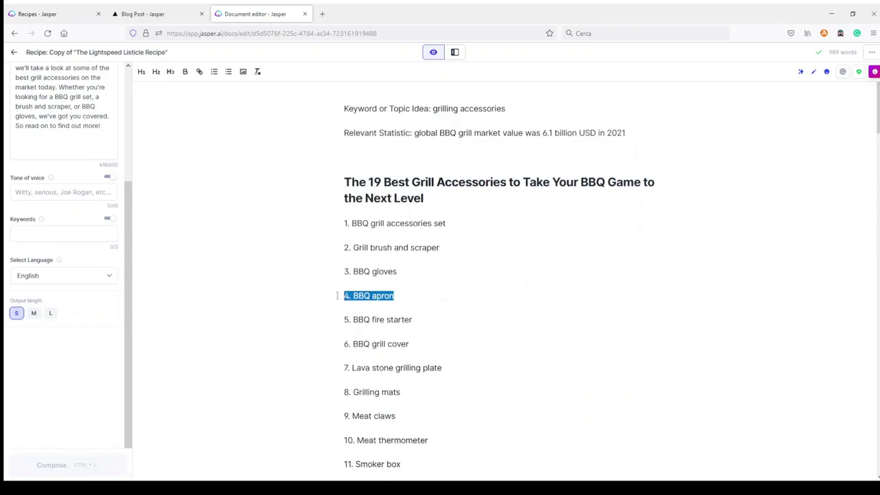
pyautogui.scroll(-18, 405, 330)
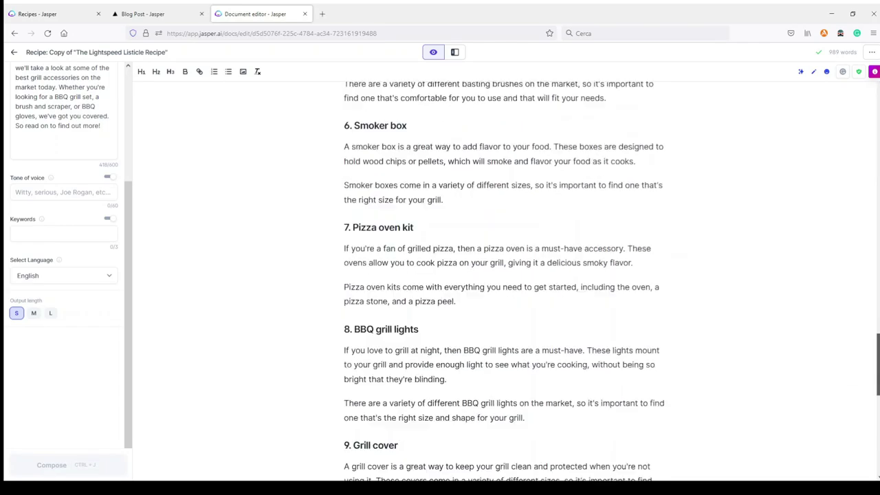
pyautogui.click(351, 307)
pyautogui.hotkey('ctrl', 'v')
pyautogui.press('BackSpace')
pyautogui.write('10')
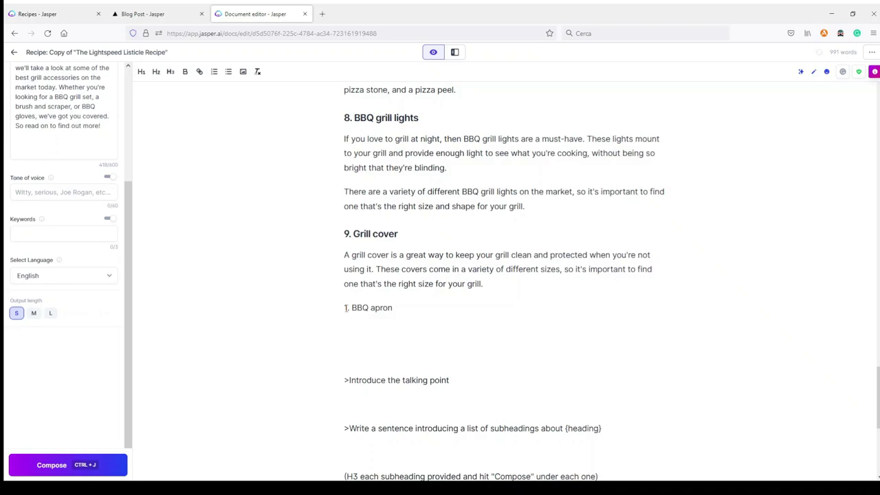
# Step: Format the "10. BBQ apron" line as Heading 2 and compose the opening text below it
pyautogui.tripleClick(387, 308)
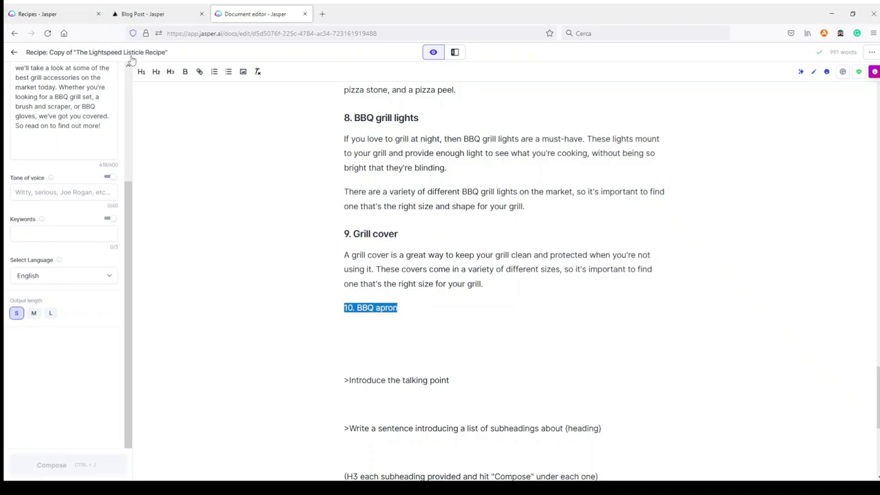
pyautogui.click(156, 72)
pyautogui.click(354, 329)
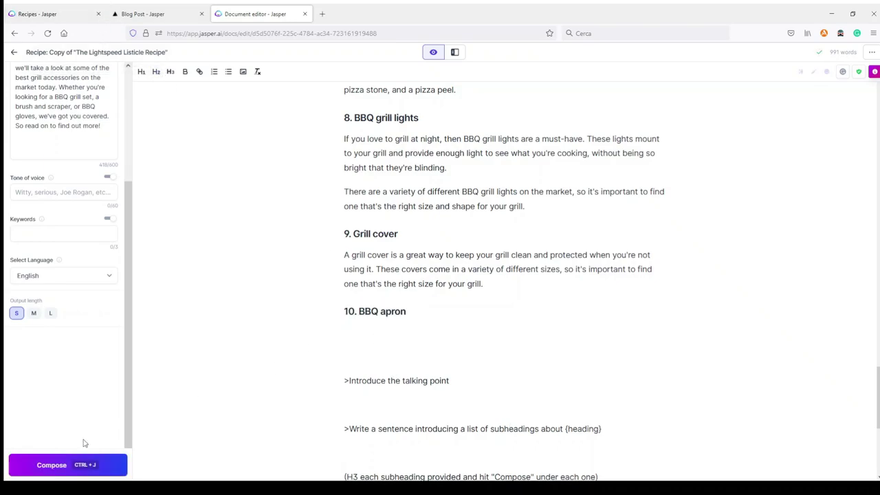
pyautogui.click(68, 465)
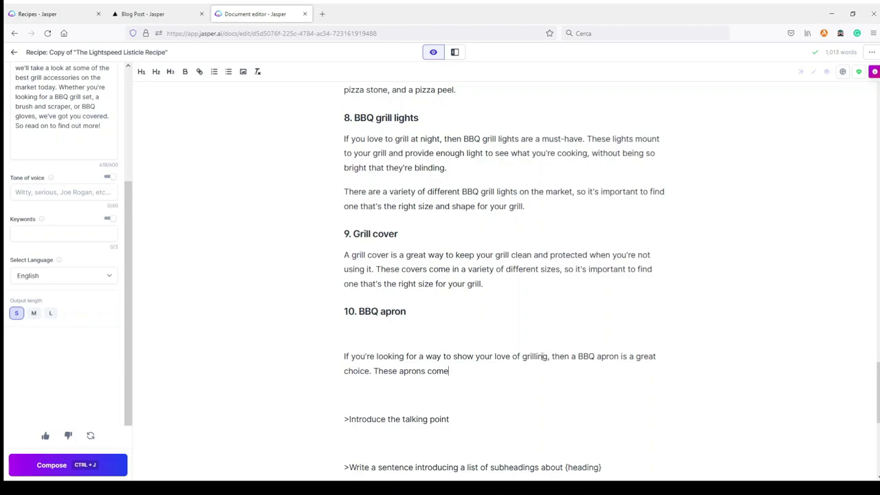
# Step: Remove the blank line under the "10. BBQ apron" heading and have the AI compose the rest of that section
pyautogui.click(380, 333)
pyautogui.press('BackSpace')
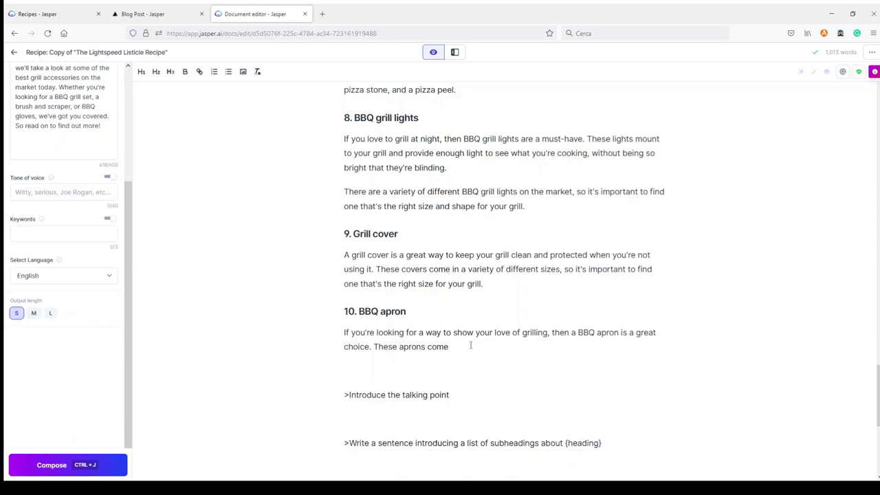
pyautogui.click(43, 465)
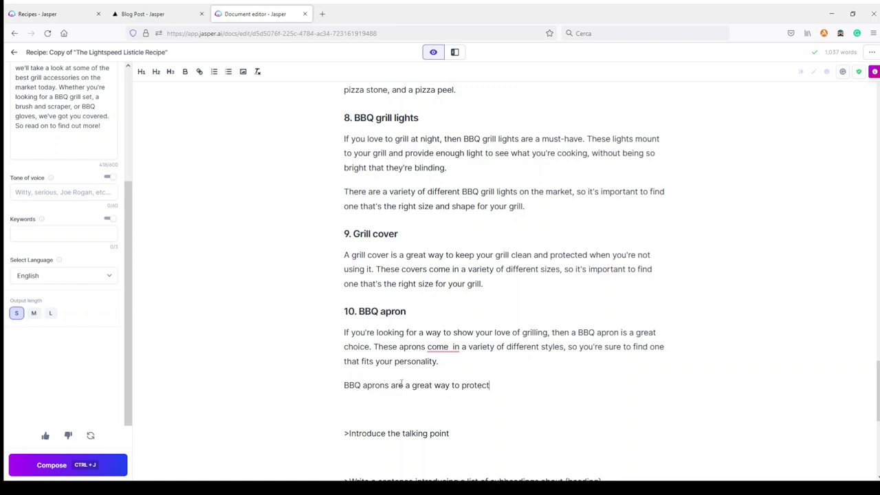
pyautogui.click(56, 468)
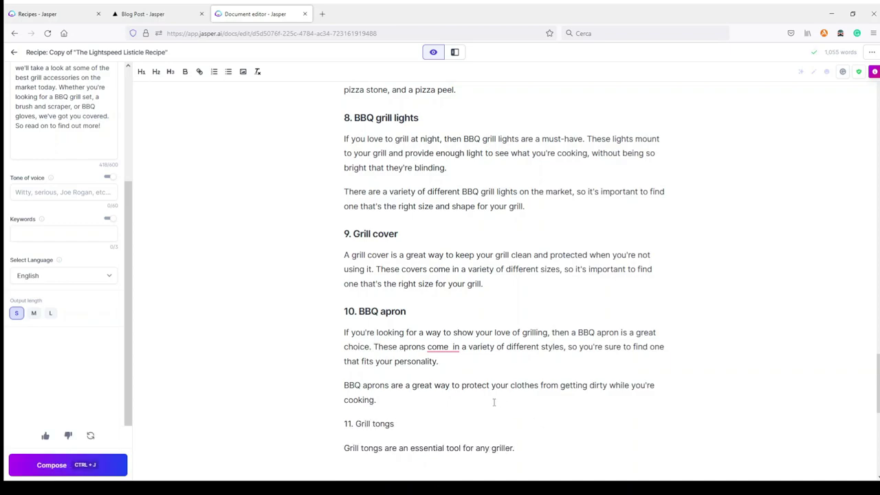
# Step: Accept the Grammarly suggestion to remove the extra space in "come in" in the BBQ apron paragraph
pyautogui.moveTo(450, 347)
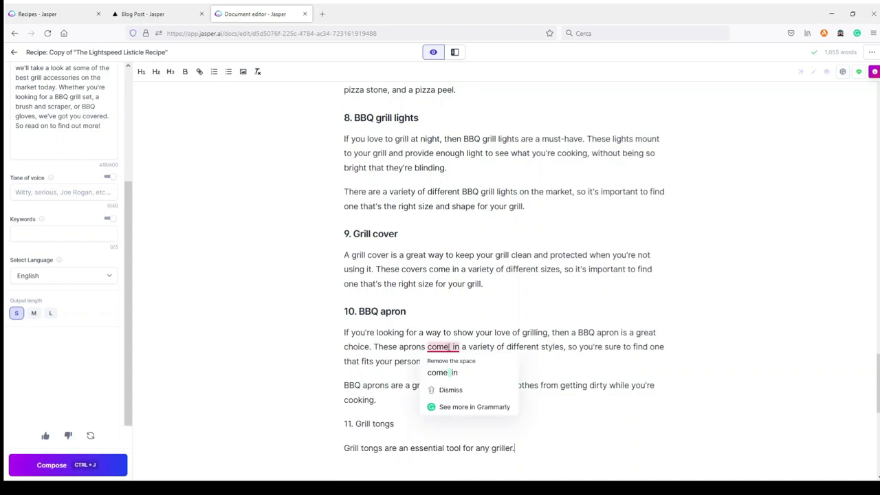
pyautogui.click(448, 370)
pyautogui.scroll(-2, 421, 381)
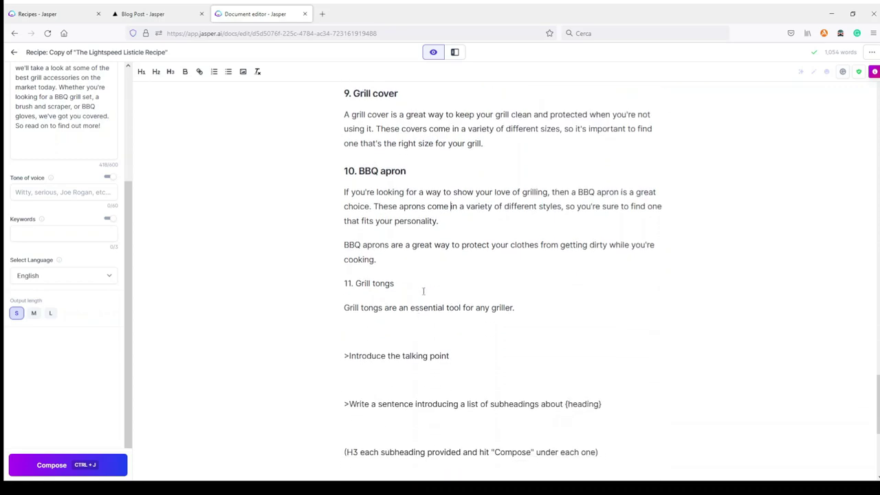
# Step: Copy the whole "5. BBQ fire starter" line from the numbered list near the start of the document
pyautogui.moveTo(878, 406); pyautogui.dragTo(869, 106)
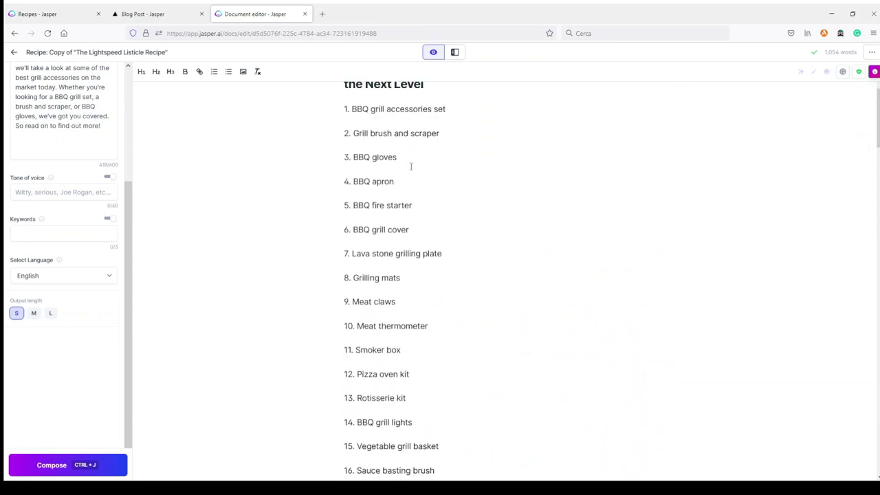
pyautogui.moveTo(414, 204); pyautogui.dragTo(352, 206)
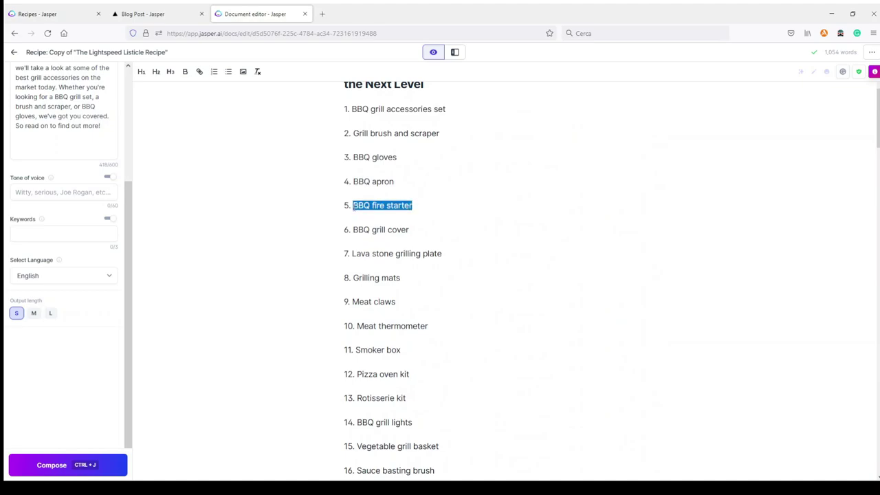
pyautogui.click(431, 200)
pyautogui.moveTo(421, 205); pyautogui.dragTo(343, 205)
pyautogui.hotkey('ctrl', 'c')
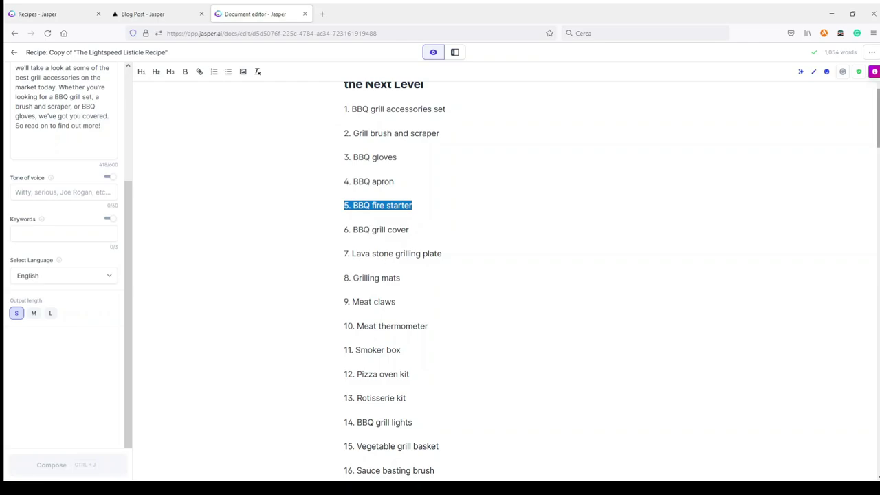
# Step: Replace the generated "11. Grill tongs" title and sentence with the copied BBQ fire starter line, numbered 11
pyautogui.scroll(-10, 381, 261)
pyautogui.scroll(1, 502, 275)
pyautogui.scroll(-2, 502, 275)
pyautogui.scroll(-4, 502, 275)
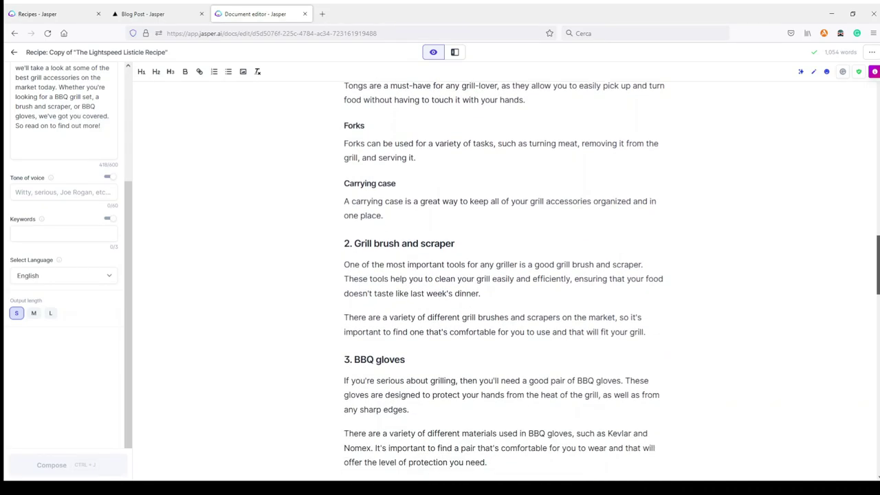
pyautogui.scroll(-10, 502, 275)
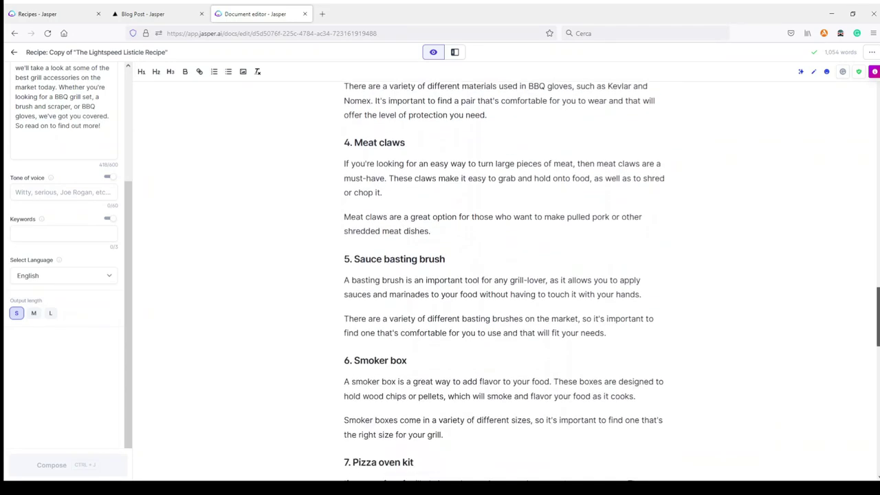
pyautogui.scroll(-8, 502, 275)
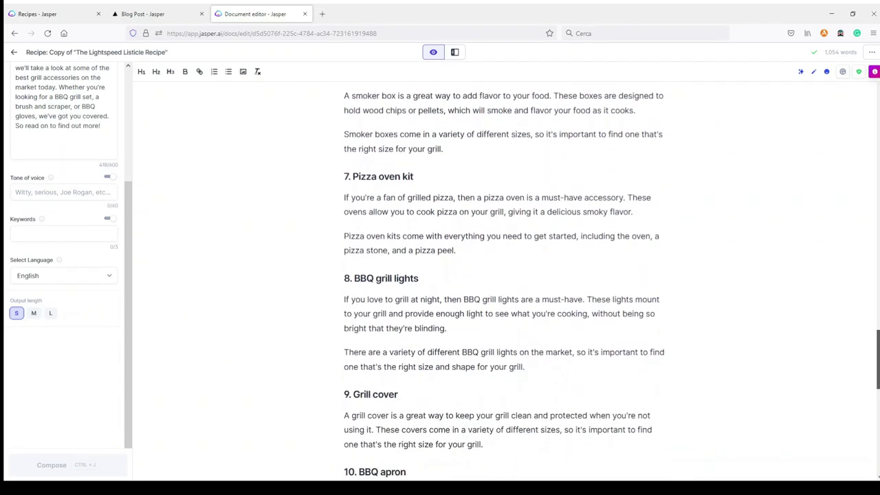
pyautogui.scroll(-4, 550, 344)
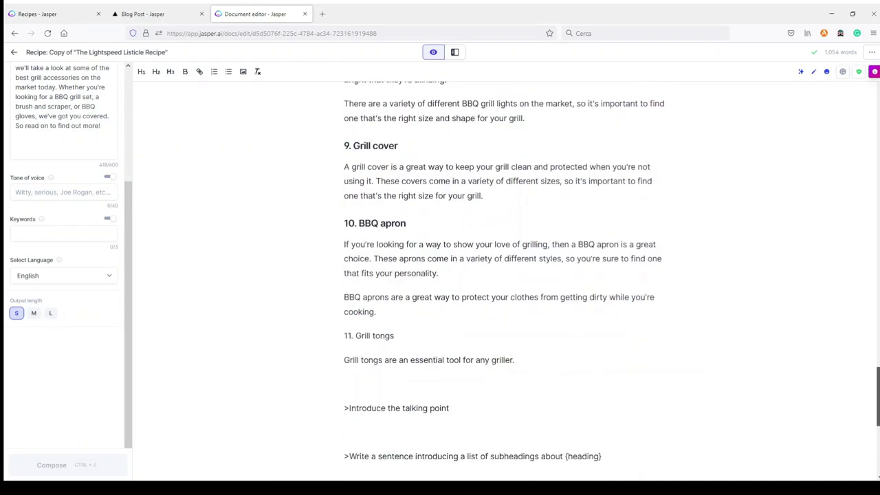
pyautogui.moveTo(523, 351); pyautogui.dragTo(341, 329)
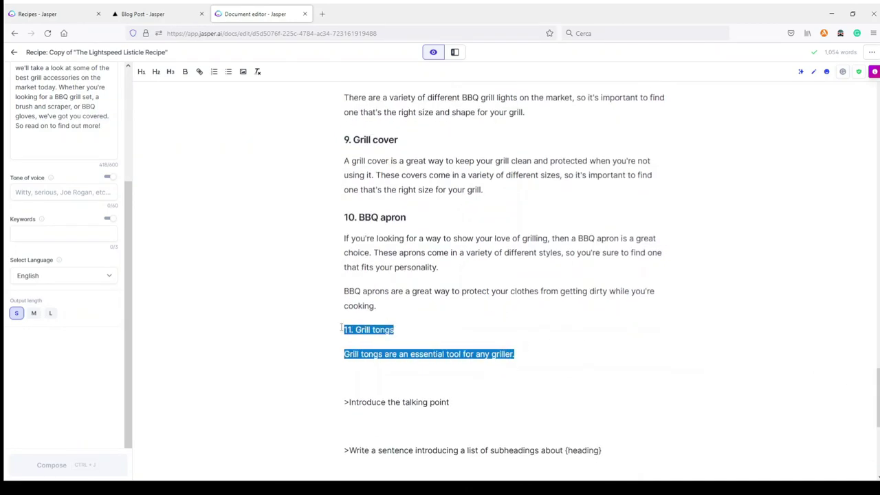
pyautogui.hotkey('ctrl', 'v')
pyautogui.doubleClick(347, 330)
pyautogui.write('11')
# Step: Format "11. BBQ fire starter" as a level 2 heading and compose its section text, adding an empty paragraph after it
pyautogui.moveTo(415, 329); pyautogui.dragTo(343, 330)
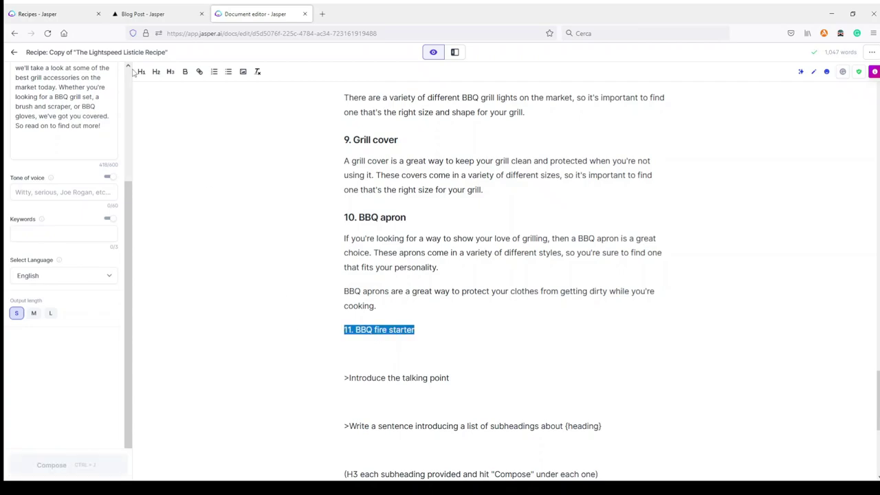
pyautogui.click(156, 71)
pyautogui.click(354, 347)
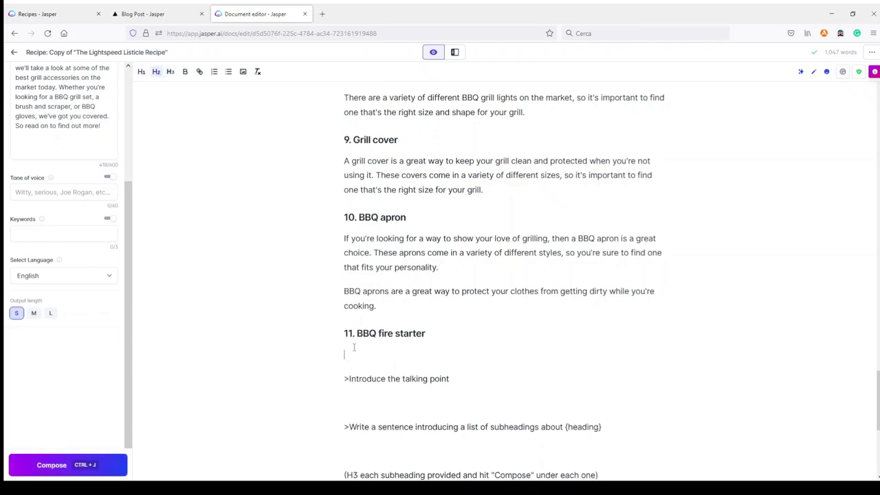
pyautogui.click(51, 465)
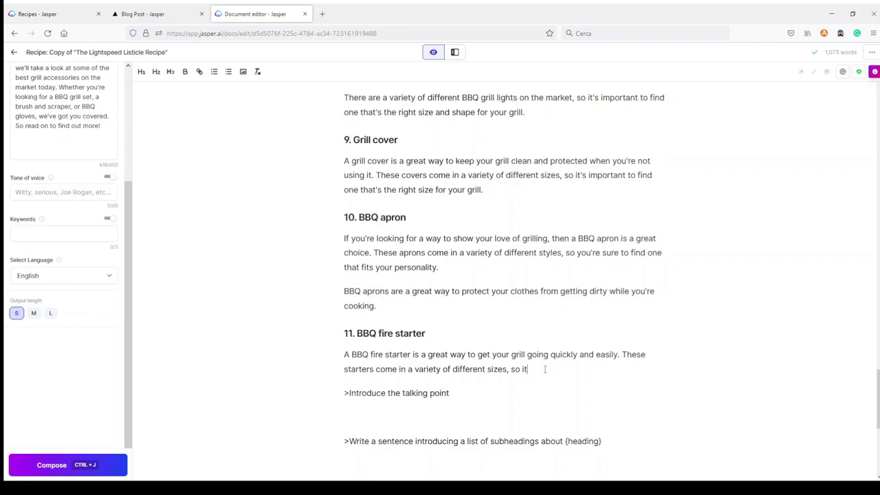
pyautogui.press('Return')
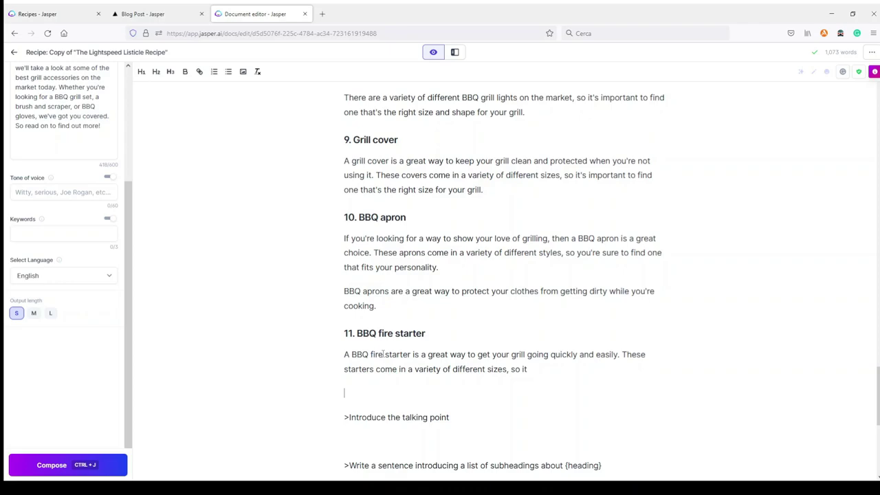
# Step: Compare the phrase "is a great way to" in the BBQ fire starter and Grill cover sections and check the earlier sections for repetition
pyautogui.moveTo(413, 354); pyautogui.dragTo(475, 355)
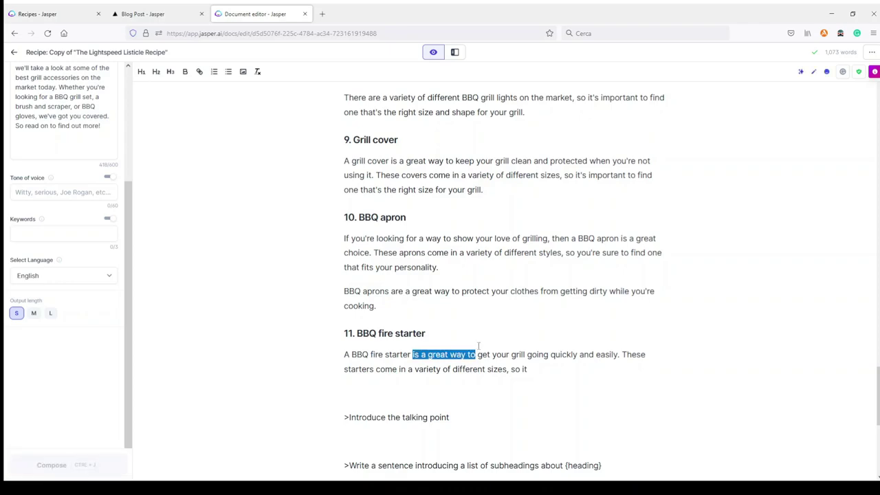
pyautogui.scroll(1, 460, 277)
pyautogui.moveTo(397, 207); pyautogui.dragTo(454, 207)
pyautogui.scroll(3, 454, 207)
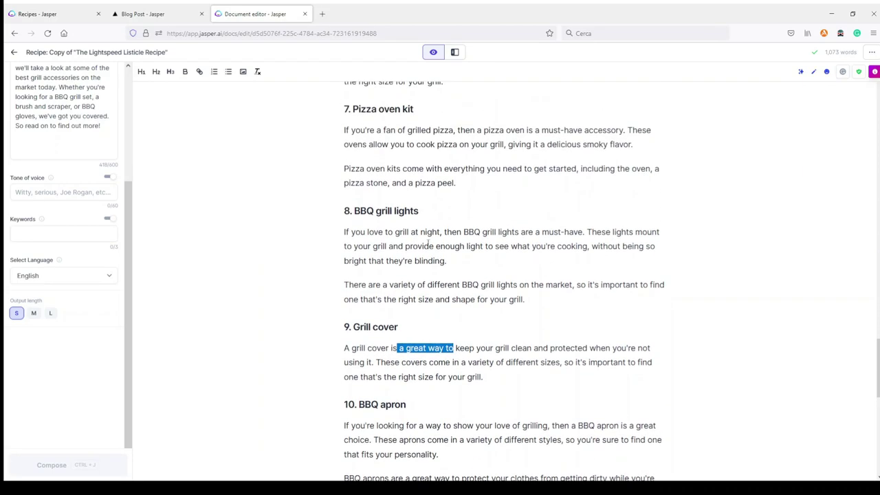
pyautogui.scroll(6, 421, 216)
pyautogui.scroll(-3, 410, 200)
pyautogui.scroll(-6, 410, 200)
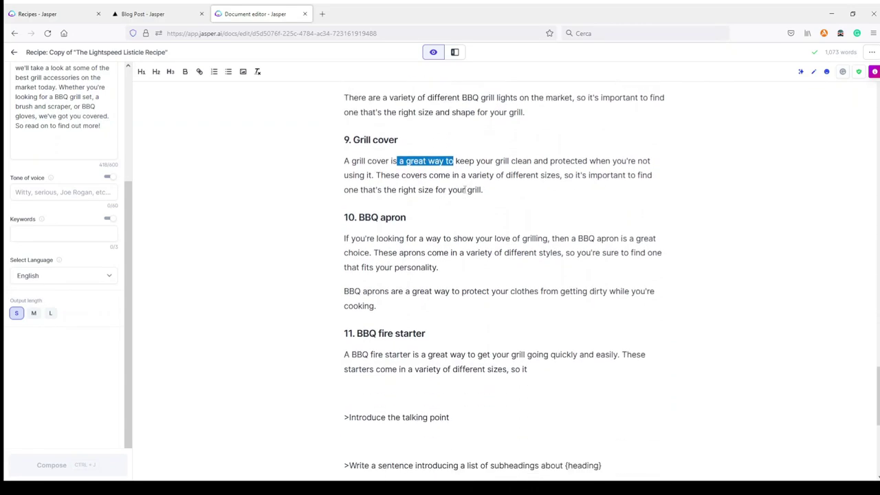
# Step: Replace the unfinished ", so it" ending of the BBQ fire starter paragraph with "and shapes," and compose a continuation
pyautogui.click(539, 369)
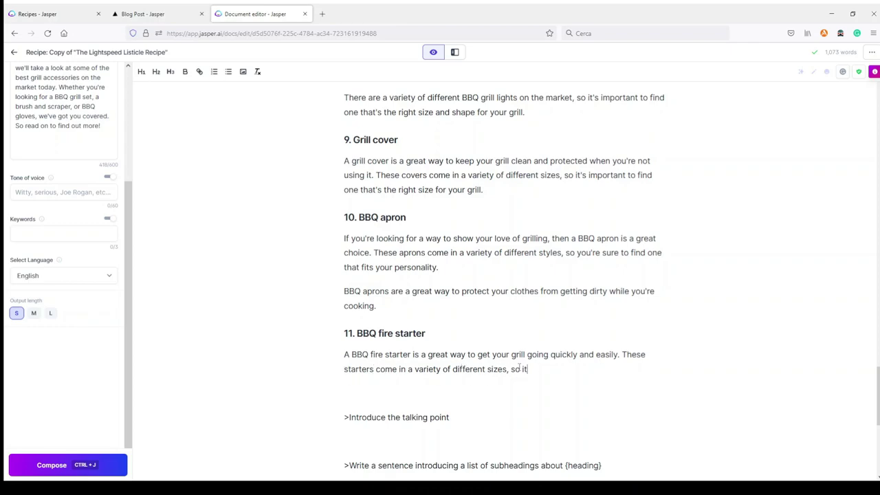
pyautogui.hotkey('ctrl', 'shift', 'Left')
pyautogui.hotkey('ctrl', 'shift', 'Left')
pyautogui.hotkey('ctrl', 'shift', 'Left')
pyautogui.write('and shapes,')
pyautogui.click(50, 468)
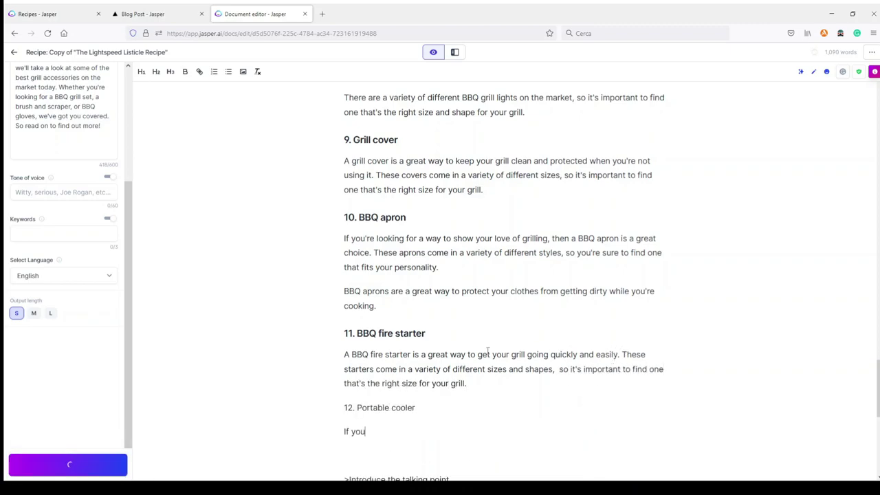
# Step: Replace the generated clause after "sizes and shapes," with "so you need to choose one that you like," and compose a continuation
pyautogui.moveTo(473, 383); pyautogui.dragTo(557, 369)
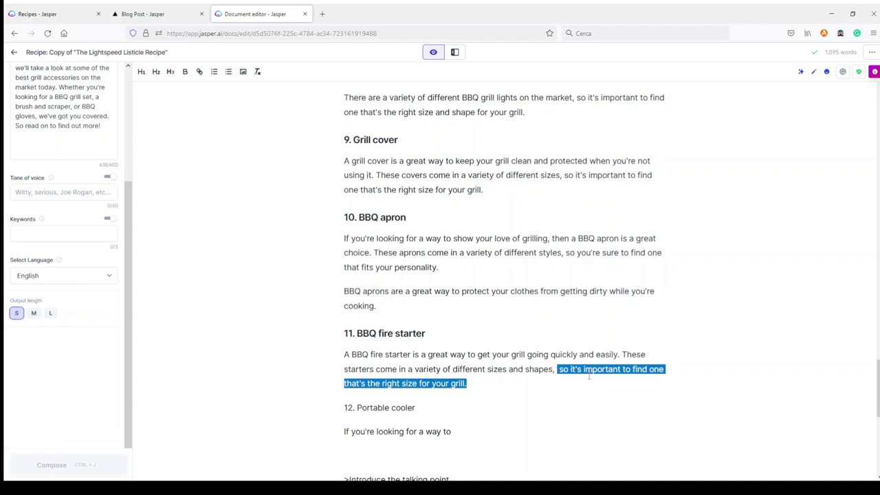
pyautogui.press('BackSpace')
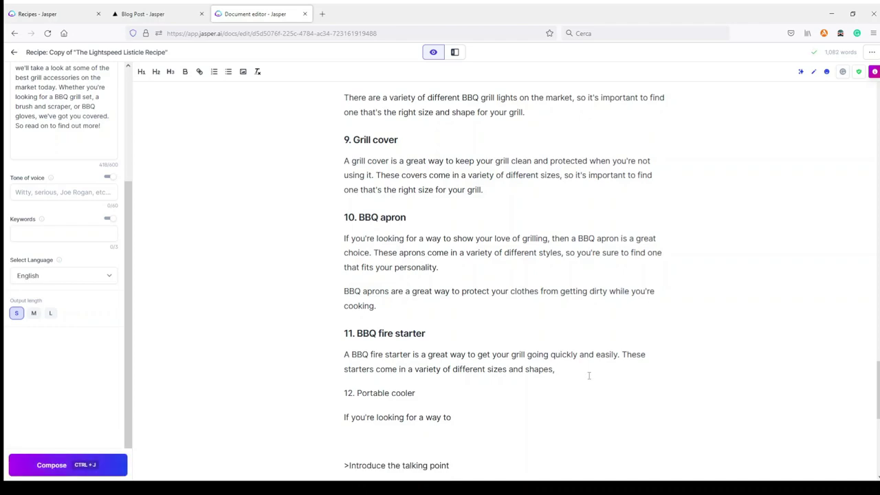
pyautogui.write('so you need to choose one that')
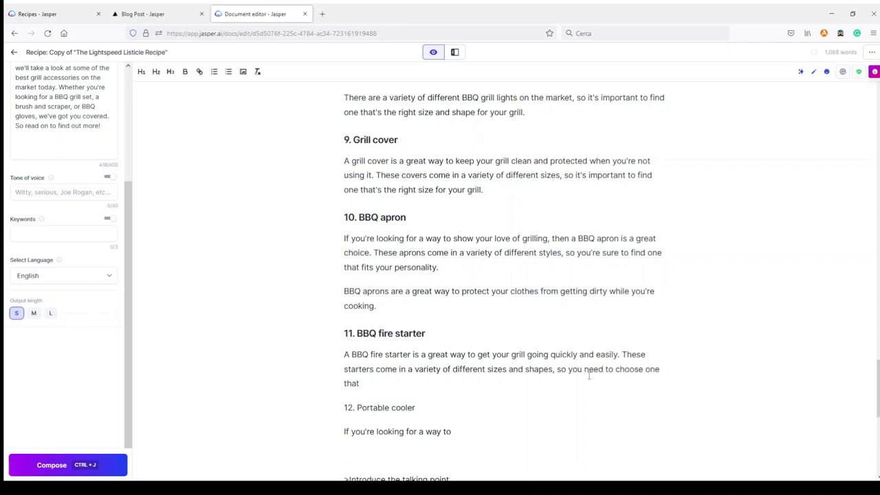
pyautogui.write(' you like,')
pyautogui.hotkey('ctrl', 'j')
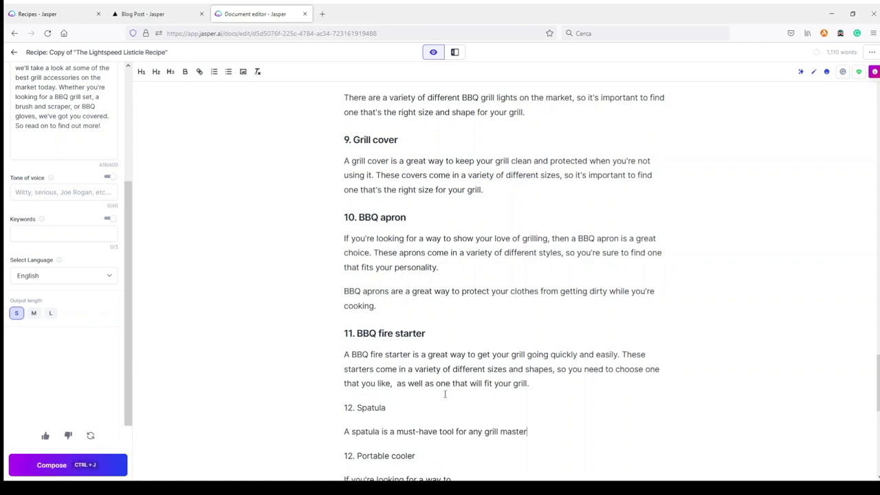
# Step: Remove the extra space before "as well as" in the BBQ fire starter paragraph
pyautogui.click(398, 383)
pyautogui.press('BackSpace')
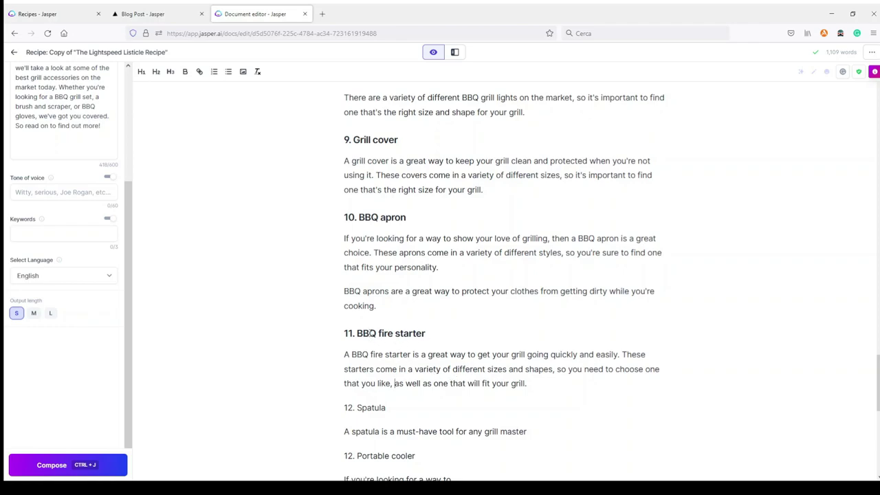
pyautogui.moveTo(357, 332); pyautogui.dragTo(442, 333)
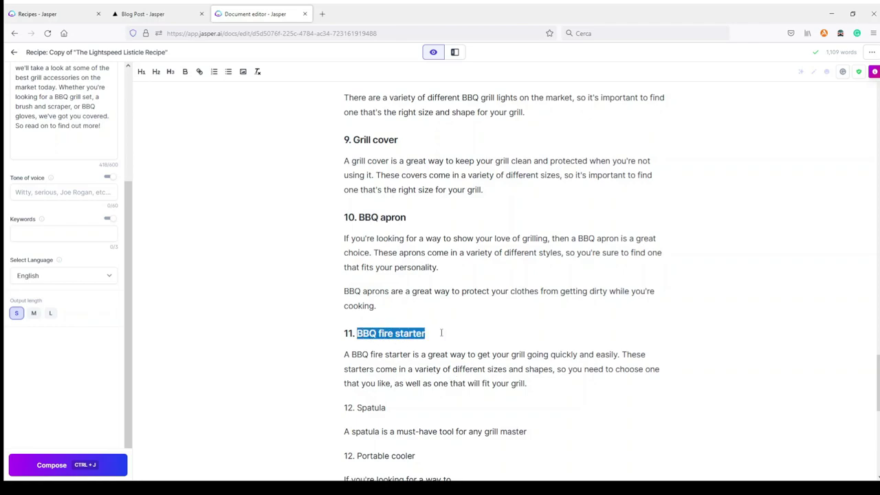
pyautogui.click(535, 383)
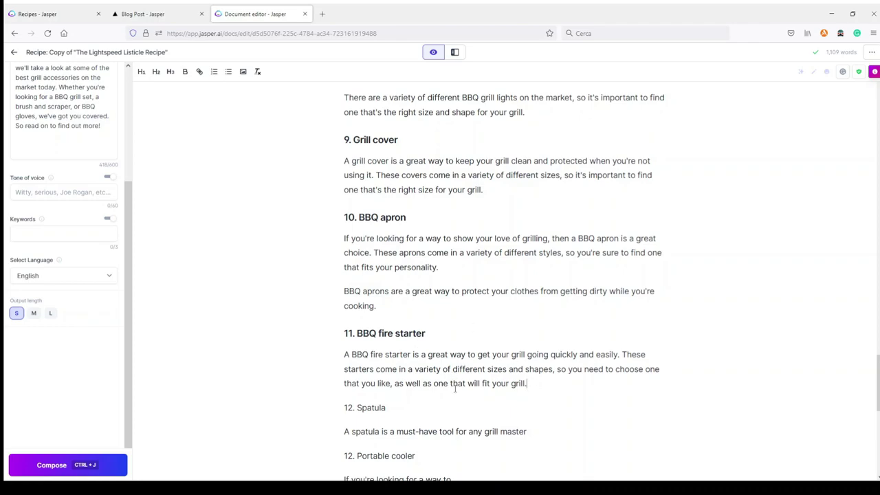
# Step: Delete the generated "12. Spatula" and "12. Portable cooler" titles and their sentences below the BBQ fire starter section
pyautogui.scroll(-1, 468, 368)
pyautogui.scroll(-4, 467, 368)
pyautogui.moveTo(481, 340); pyautogui.dragTo(339, 267)
pyautogui.press('BackSpace')
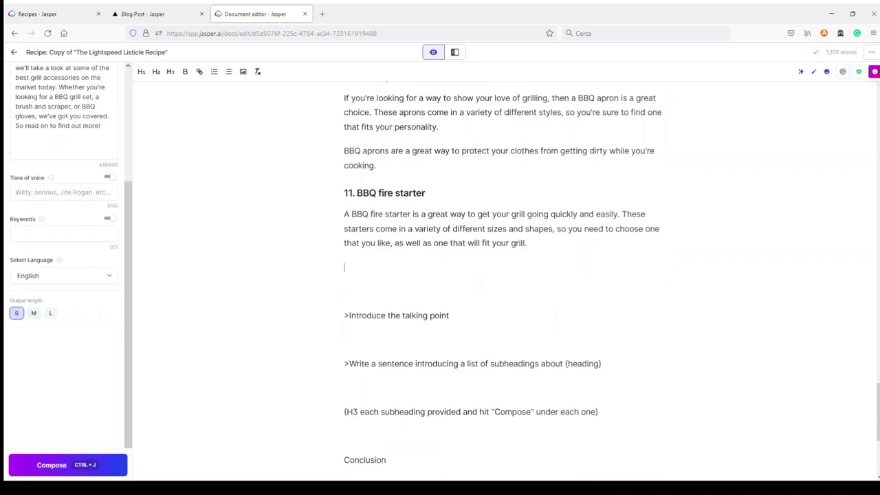
# Step: Copy the list item "7. Lava stone grilling plate" into the empty line below the BBQ fire starter section and renumber it 12
pyautogui.moveTo(878, 413); pyautogui.dragTo(867, 122)
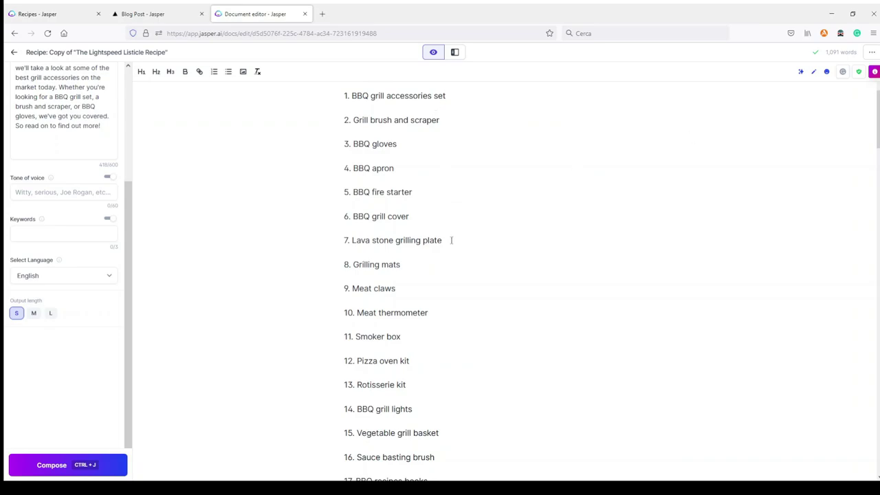
pyautogui.moveTo(442, 240); pyautogui.dragTo(344, 240)
pyautogui.hotkey('ctrl', 'c')
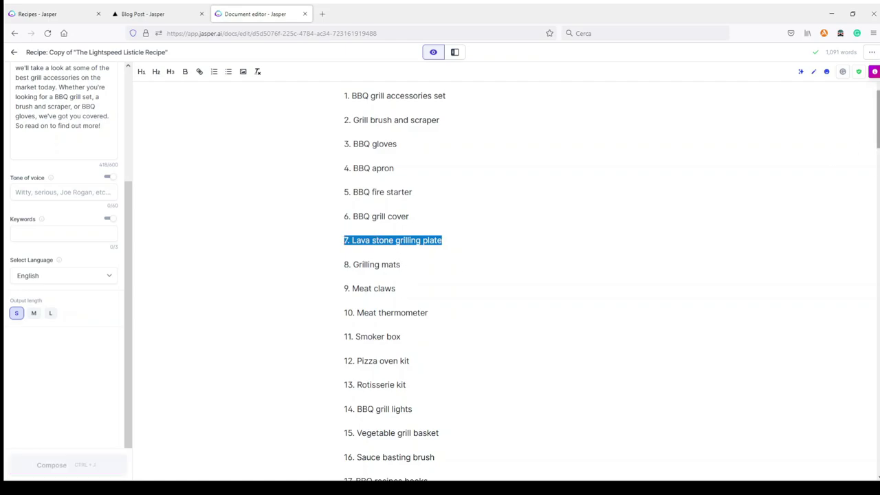
pyautogui.scroll(-20, 397, 262)
pyautogui.scroll(2, 398, 262)
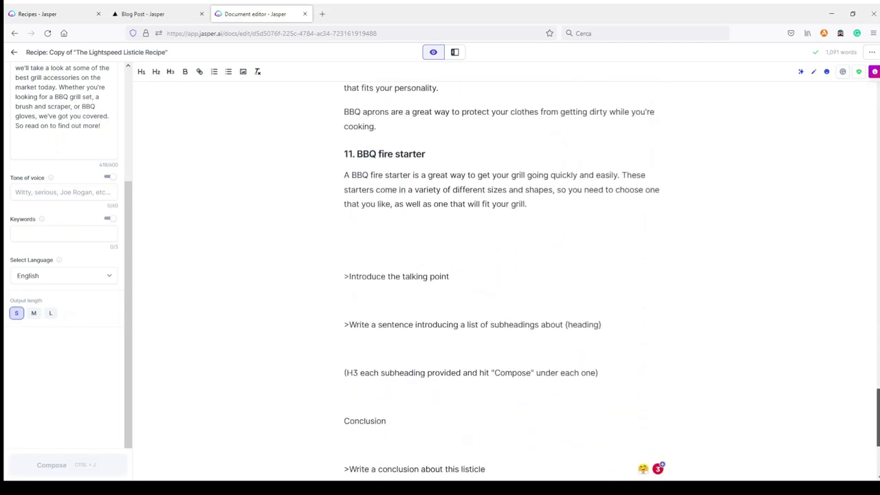
pyautogui.click(349, 228)
pyautogui.hotkey('ctrl', 'v')
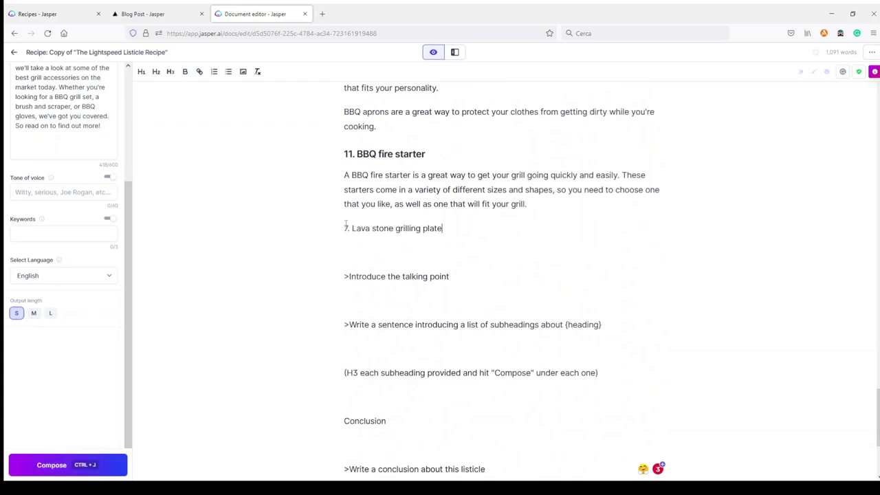
pyautogui.doubleClick(348, 227)
pyautogui.write('12')
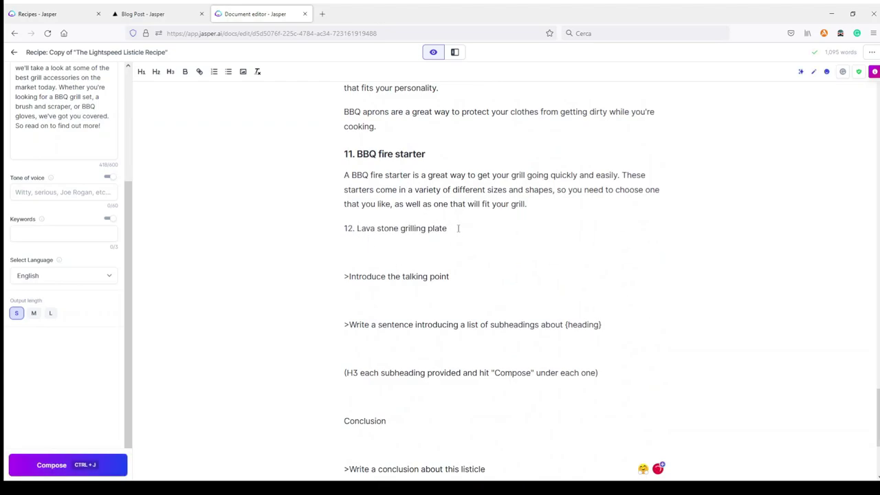
# Step: Format "12. Lava stone grilling plate" as a level-2 heading and place the cursor on the empty line beneath it
pyautogui.moveTo(457, 227); pyautogui.dragTo(299, 227)
pyautogui.click(156, 72)
pyautogui.click(353, 247)
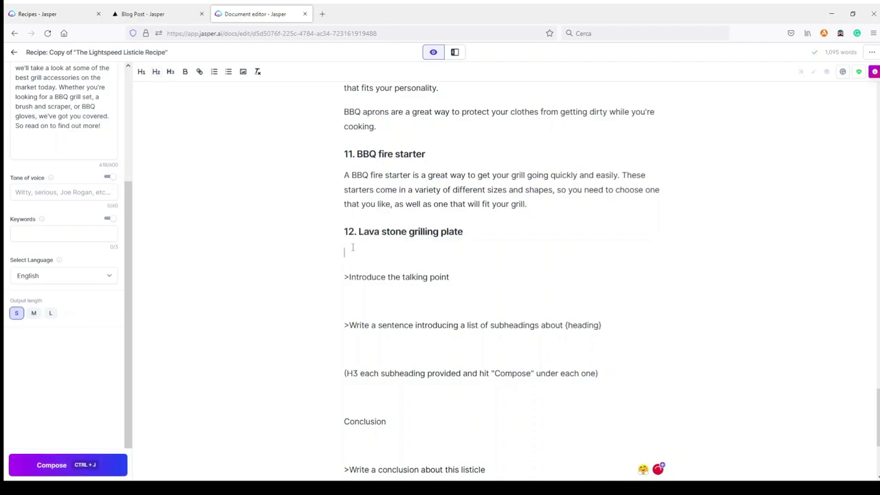
# Step: Compose two passages under the lava stone heading, then delete the generated clause after "different sizes," and add an empty line
pyautogui.click(58, 468)
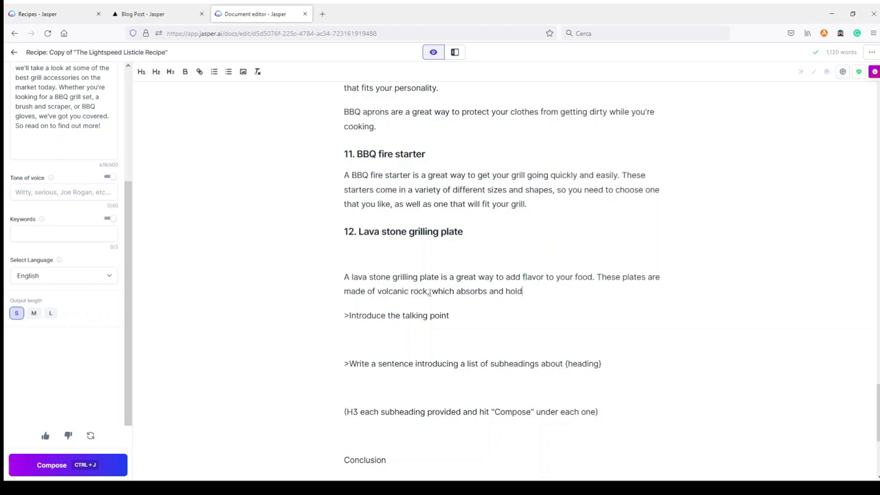
pyautogui.hotkey('ctrl', 'j')
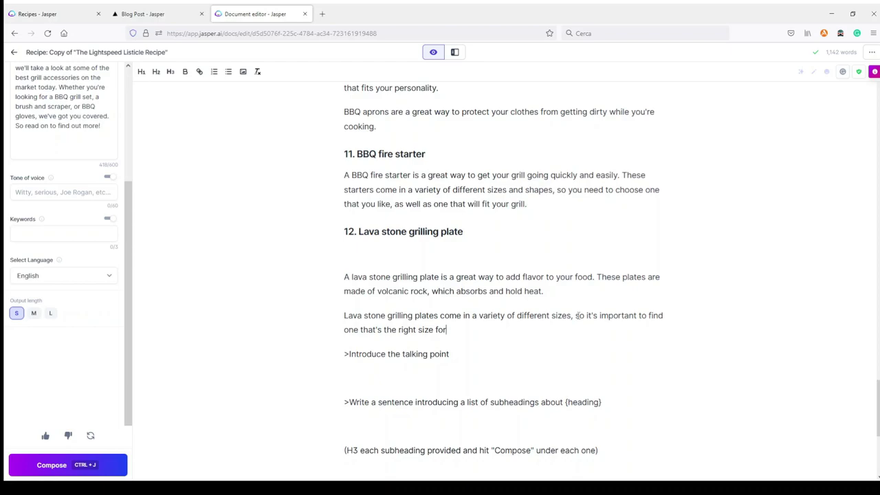
pyautogui.moveTo(576, 315); pyautogui.dragTo(587, 326)
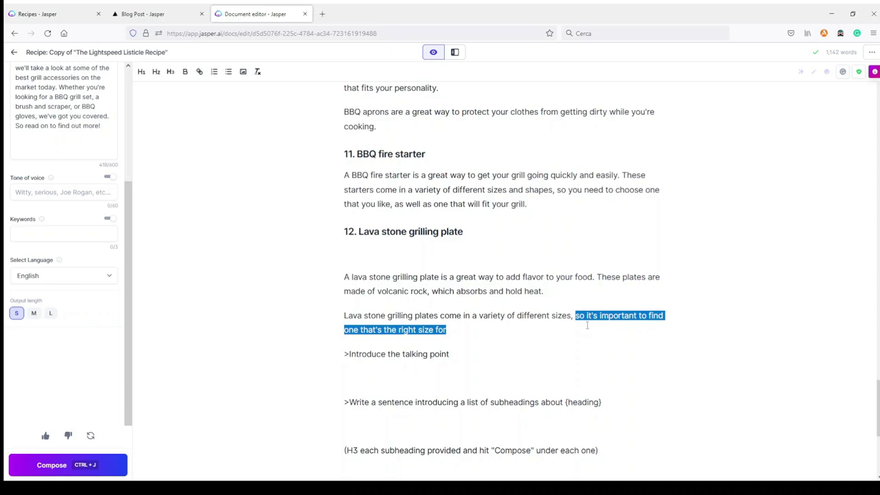
pyautogui.press('BackSpace')
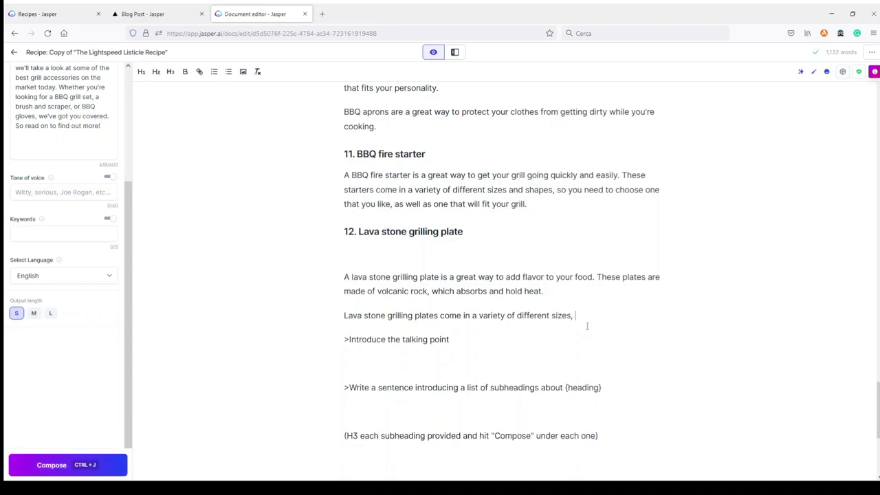
pyautogui.press('Return')
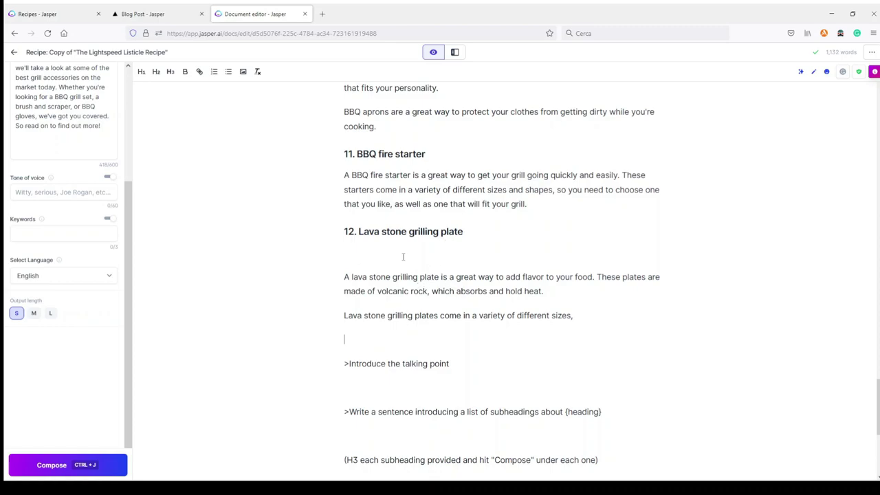
# Step: Show the Paragraph Generator beside the document and clear its old Venice topic and keywords
pyautogui.click(455, 53)
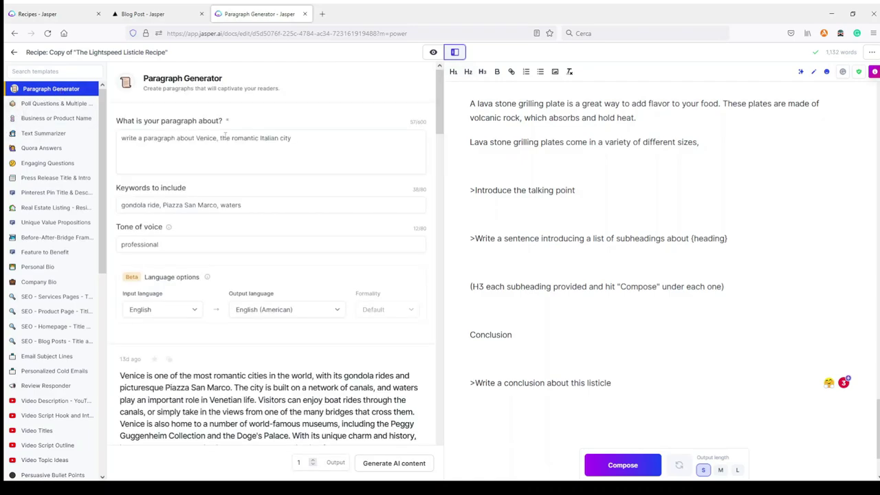
pyautogui.tripleClick(321, 136)
pyautogui.press('BackSpace')
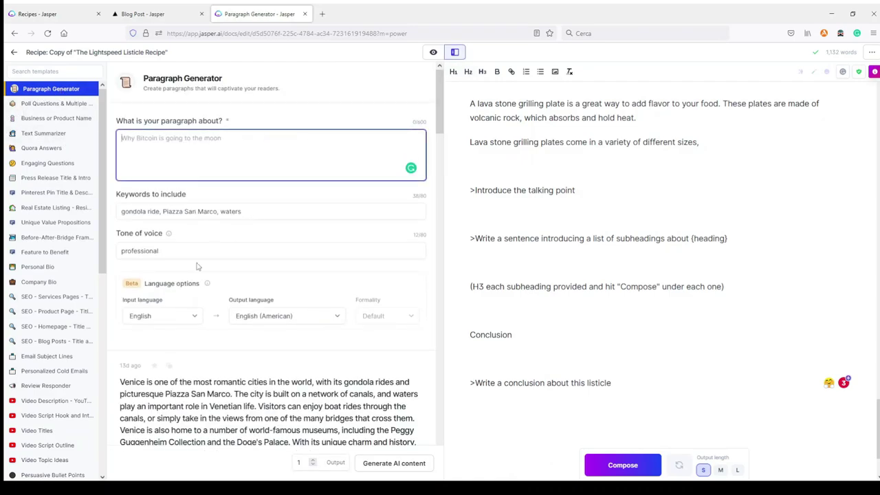
pyautogui.moveTo(171, 250); pyautogui.dragTo(128, 249)
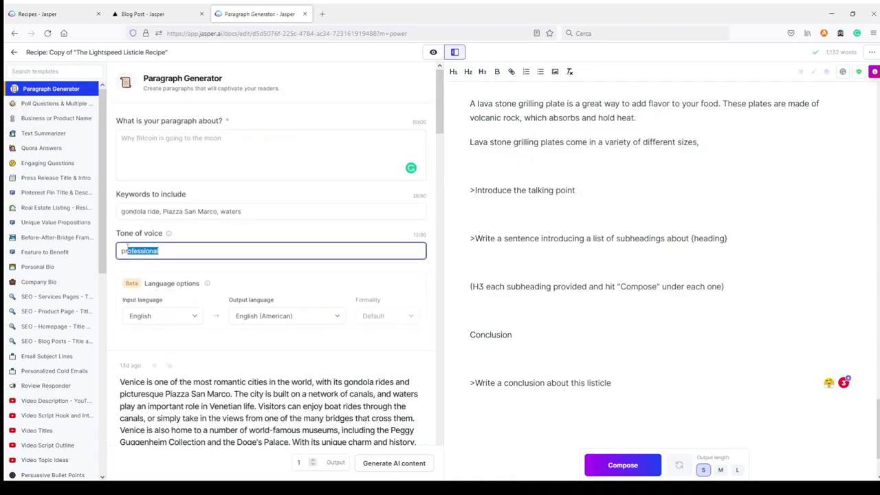
pyautogui.tripleClick(257, 210)
pyautogui.press('BackSpace')
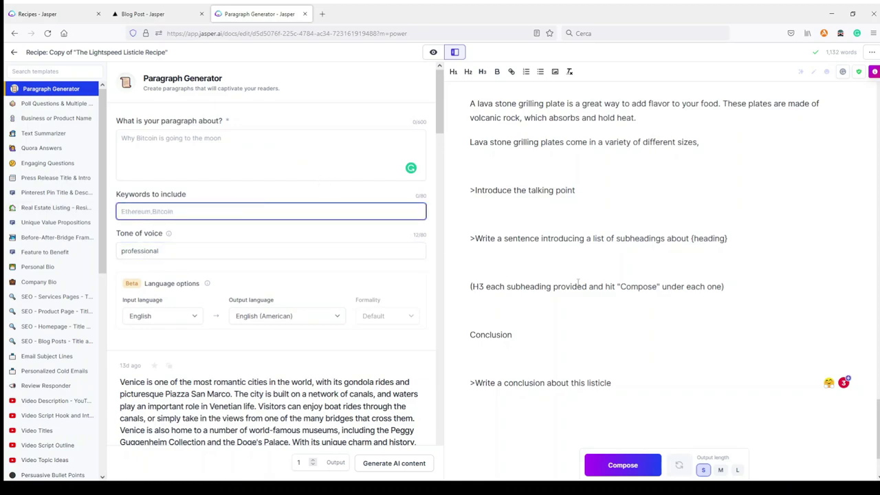
# Step: Copy "Best Grill Accessories to Take Your BBQ Game to the Next Level" from the article title into the paragraph topic
pyautogui.scroll(3, 603, 244)
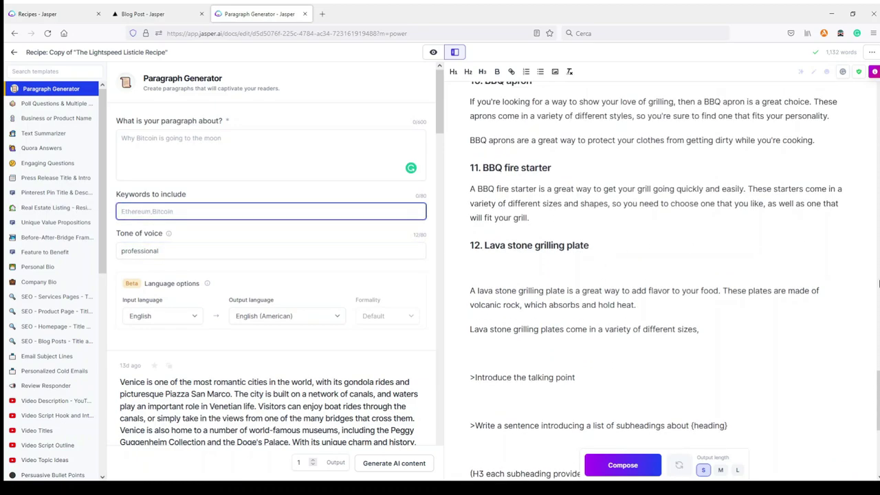
pyautogui.moveTo(878, 400); pyautogui.dragTo(866, 99)
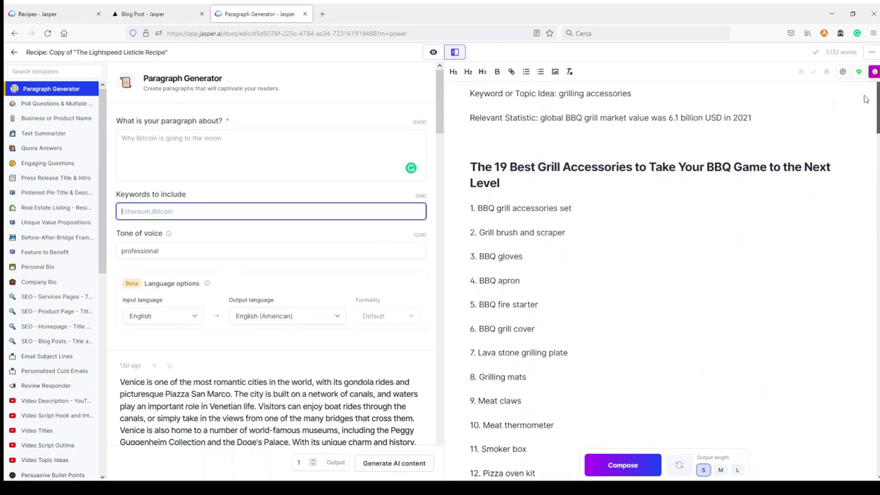
pyautogui.moveTo(510, 167); pyautogui.dragTo(684, 180)
pyautogui.hotkey('ctrl', 'c')
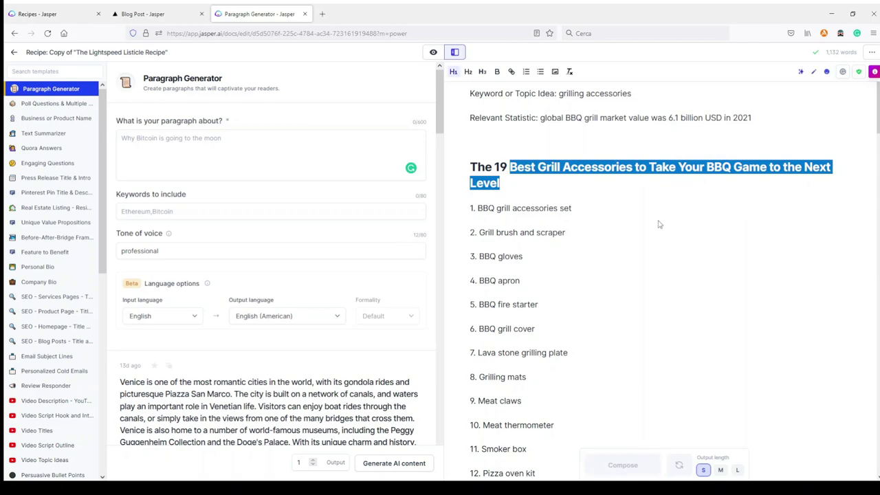
pyautogui.click(165, 139)
pyautogui.hotkey('ctrl', 'v')
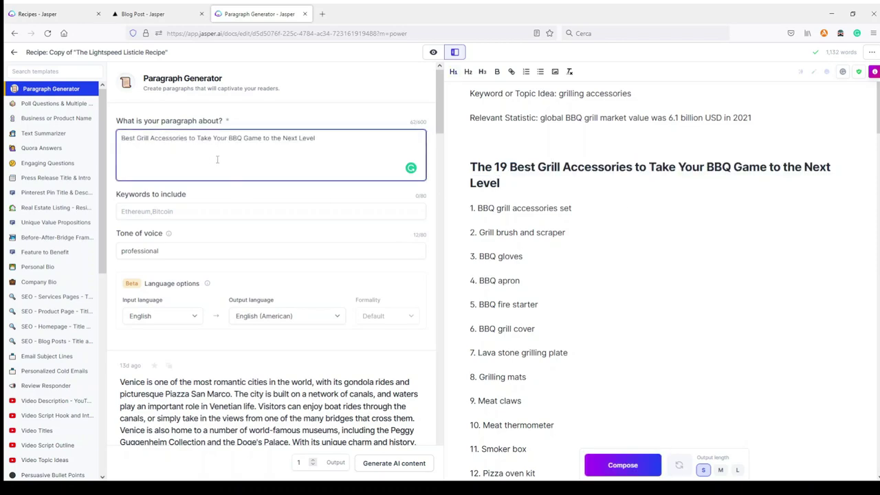
# Step: Copy "Lava stone grilling plate" from heading 12 to the beginning of the paragraph topic
pyautogui.scroll(-20, 579, 330)
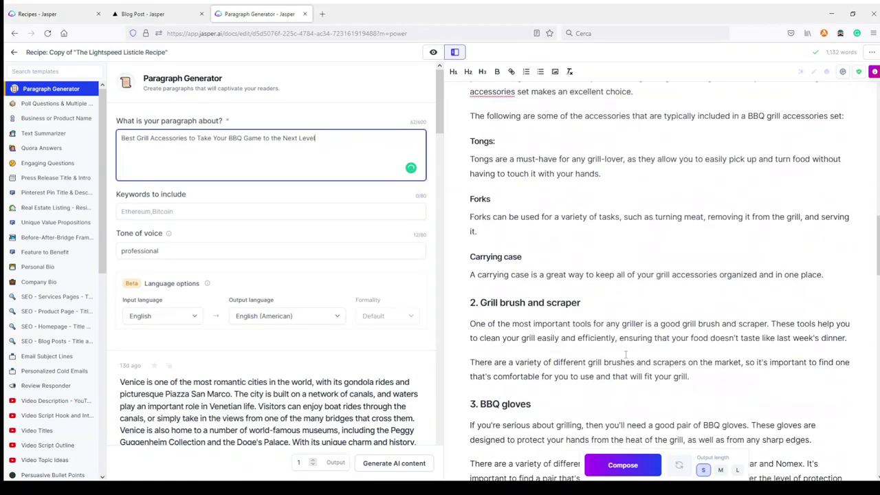
pyautogui.scroll(-12, 579, 330)
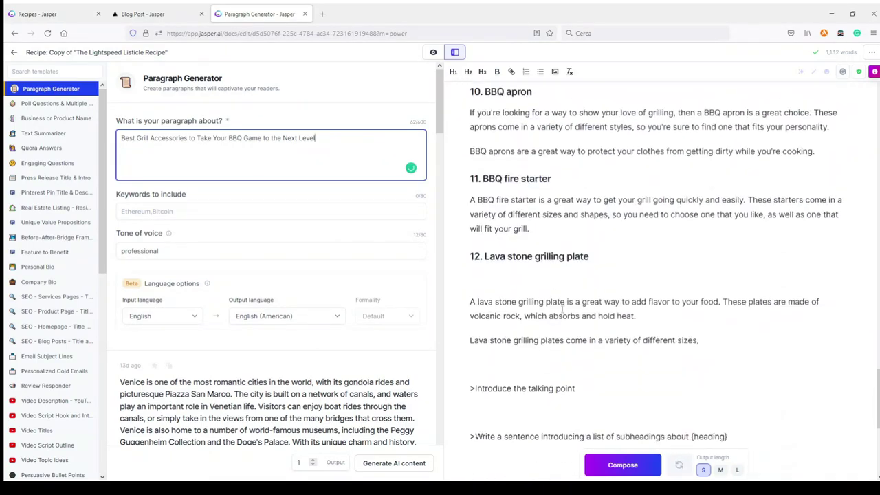
pyautogui.moveTo(595, 241); pyautogui.dragTo(484, 241)
pyautogui.hotkey('ctrl', 'c')
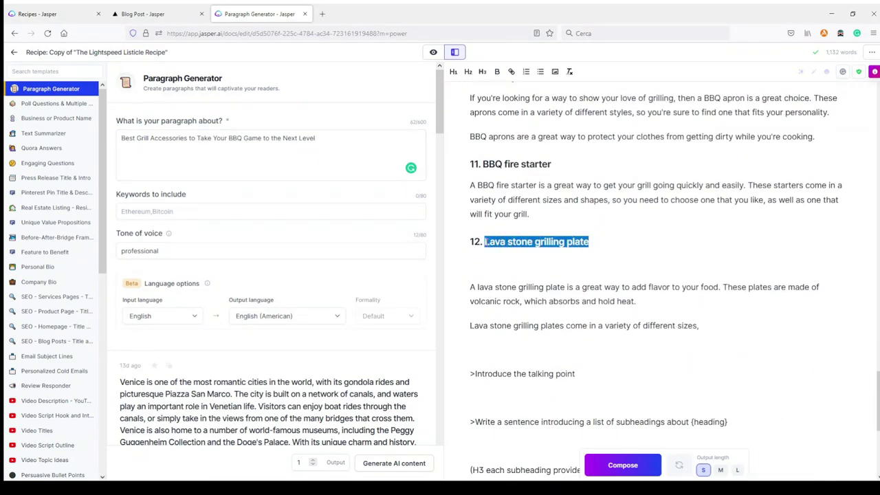
pyautogui.click(123, 138)
pyautogui.hotkey('ctrl', 'v')
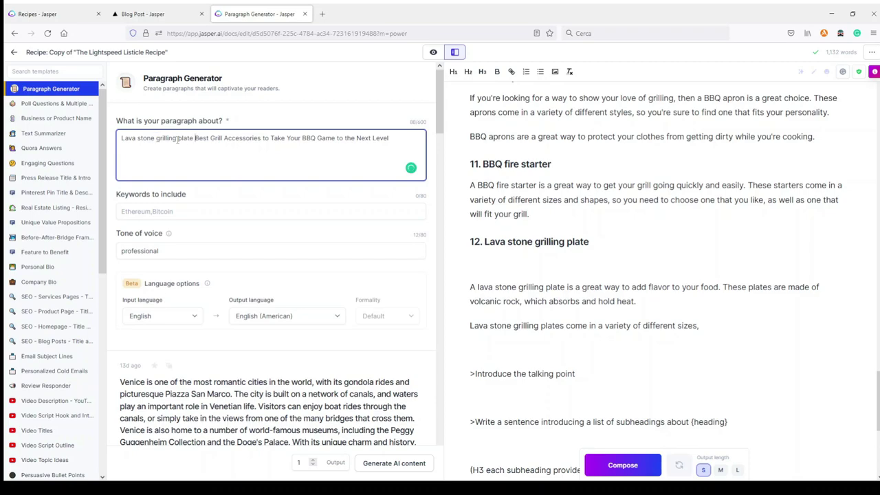
# Step: Edit the topic to read "Lava stone grilling plate is one of the best grill accessories to take your BBQ game to the next level"
pyautogui.write('is one')
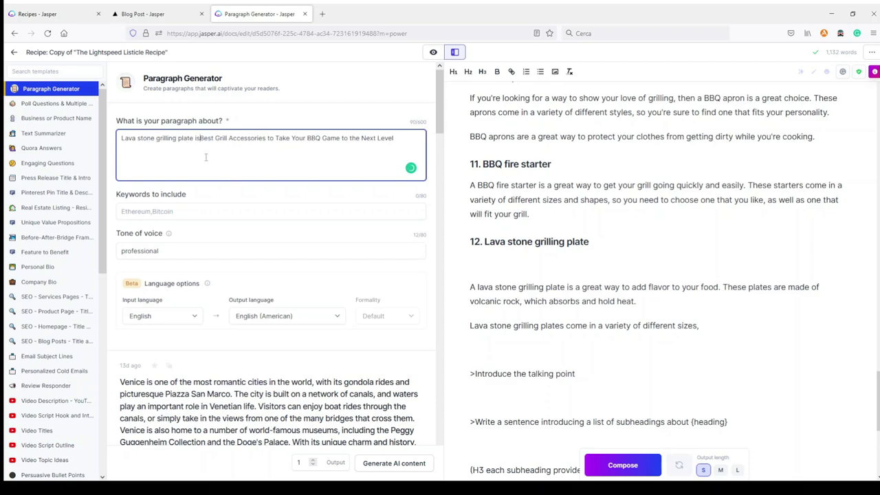
pyautogui.write('f the')
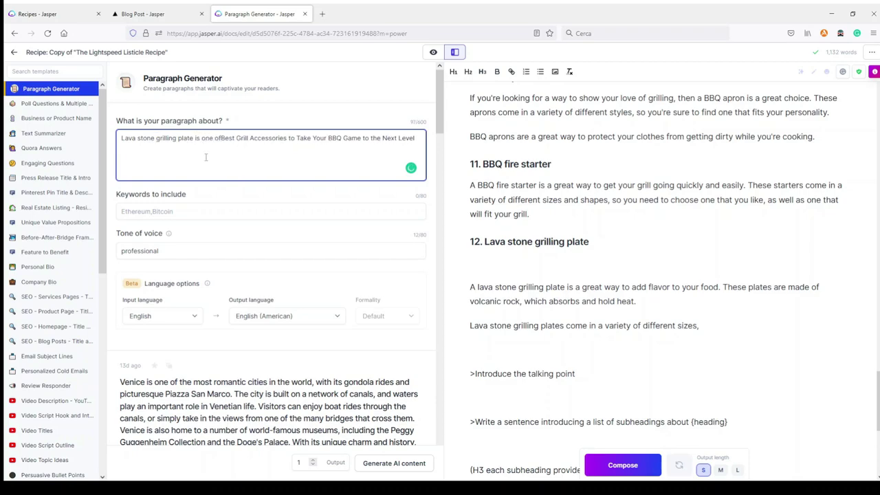
pyautogui.press('Delete')
pyautogui.write('b')
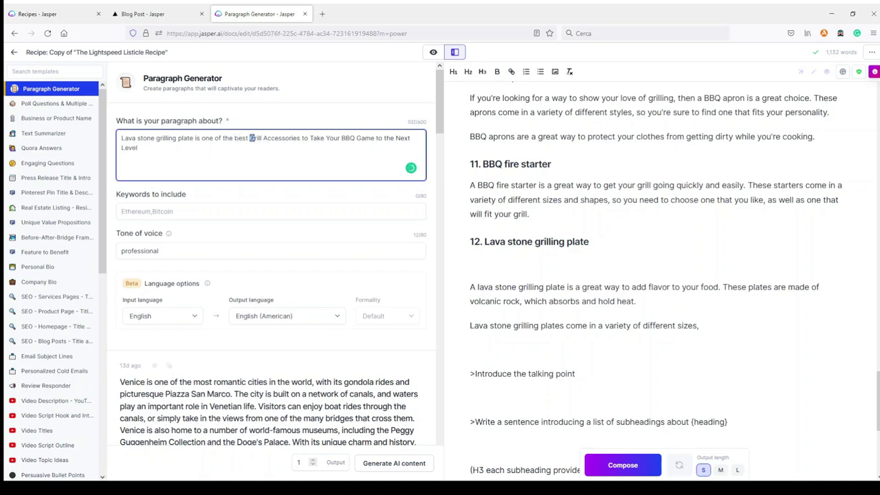
pyautogui.write('ga')
pyautogui.click(311, 138)
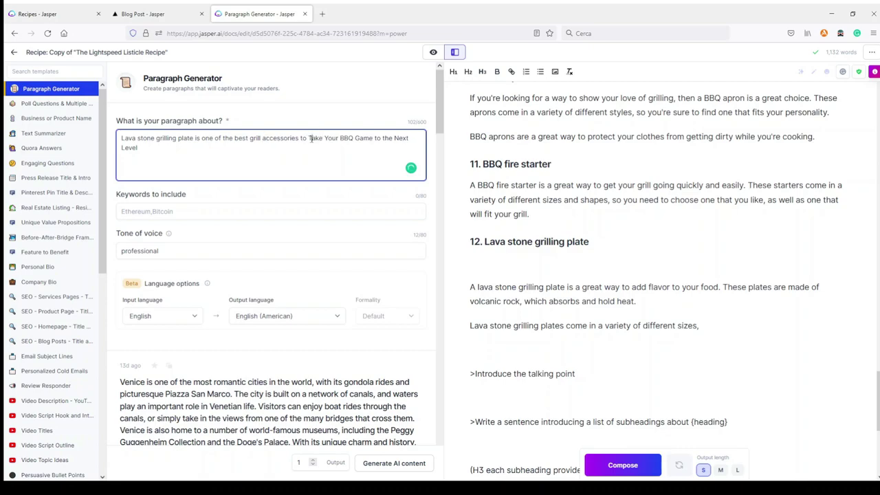
pyautogui.write('t')
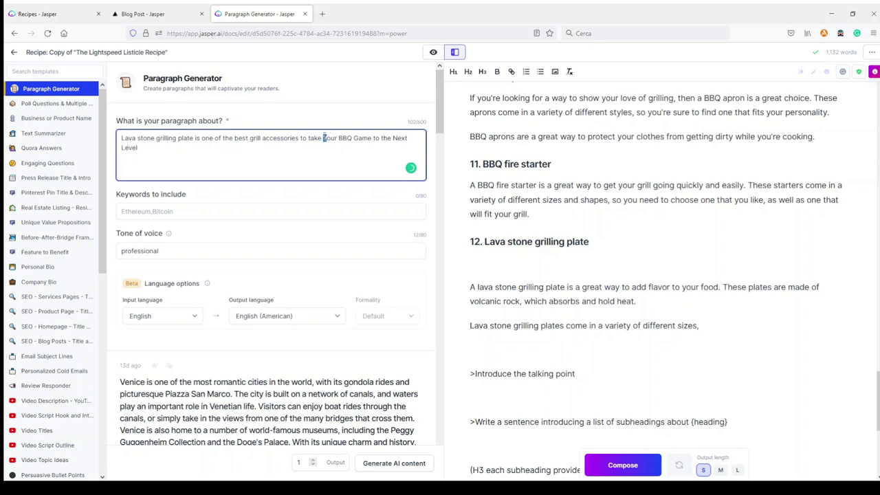
pyautogui.write('y')
pyautogui.write('g')
pyautogui.moveTo(396, 138); pyautogui.dragTo(390, 139)
pyautogui.write('ng pl')
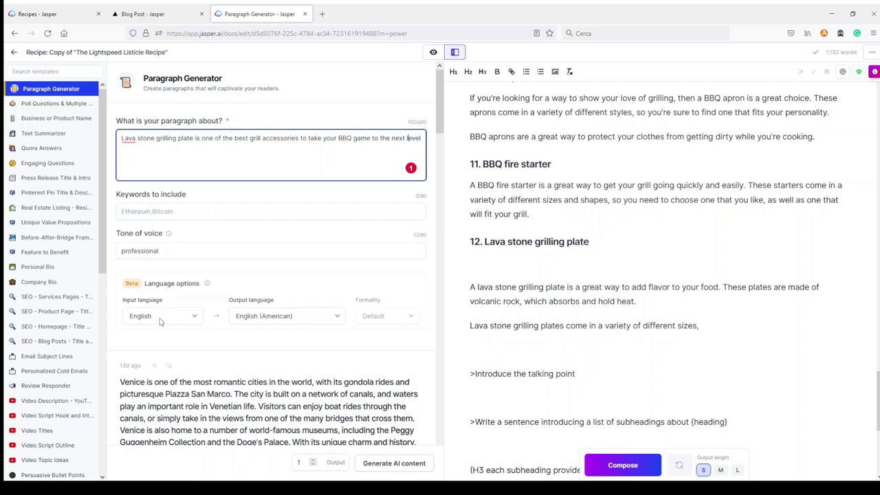
# Step: Generate one paragraph from the lava stone topic in a professional tone and read the output
pyautogui.click(402, 465)
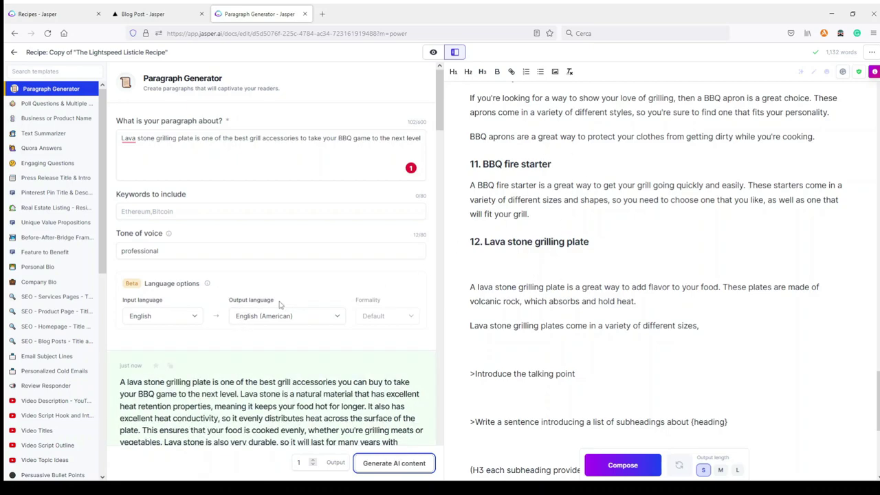
pyautogui.scroll(-3, 280, 268)
pyautogui.scroll(-3, 280, 268)
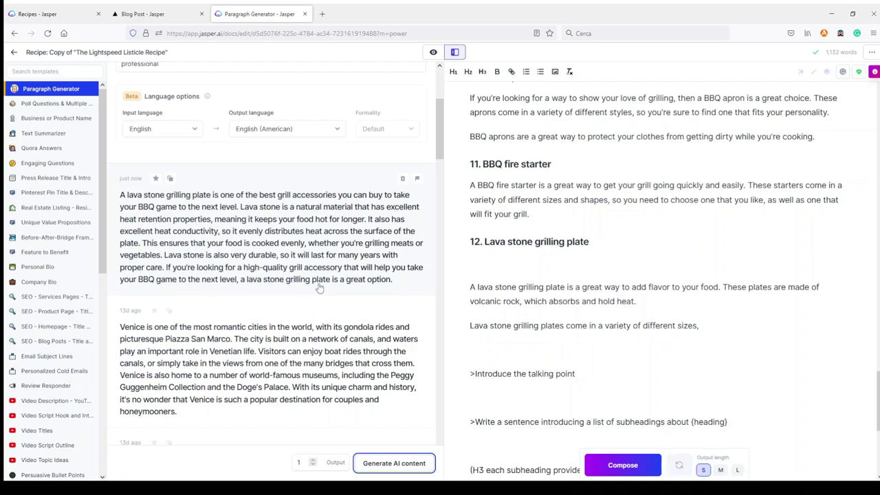
# Step: Replace the composed text under heading 12 with the generated lava stone paragraph and return to the document-only view
pyautogui.click(170, 179)
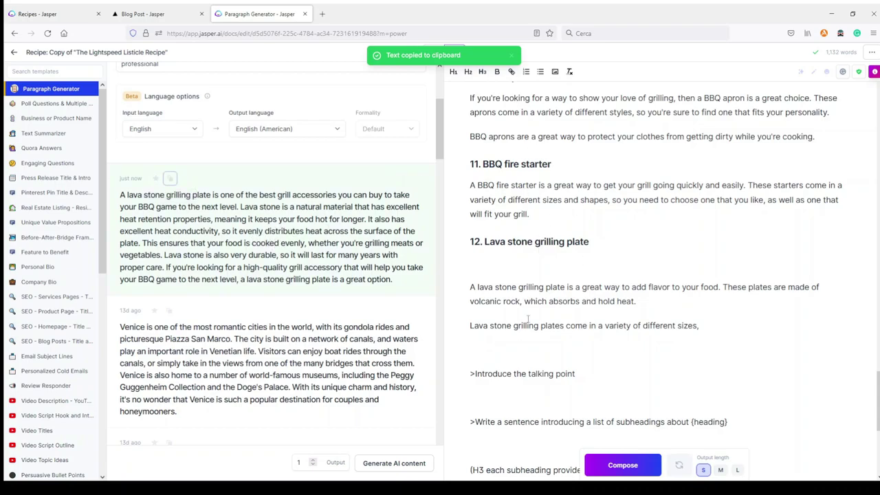
pyautogui.moveTo(704, 325); pyautogui.dragTo(459, 263)
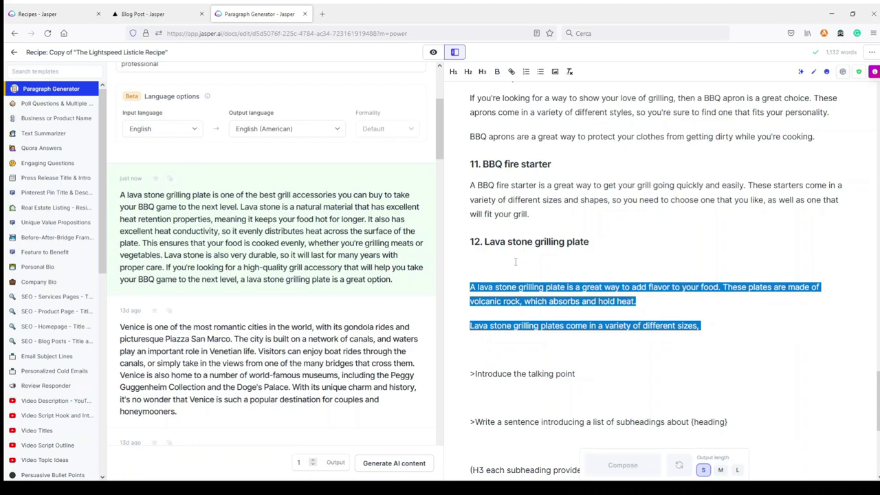
pyautogui.hotkey('ctrl', 'v')
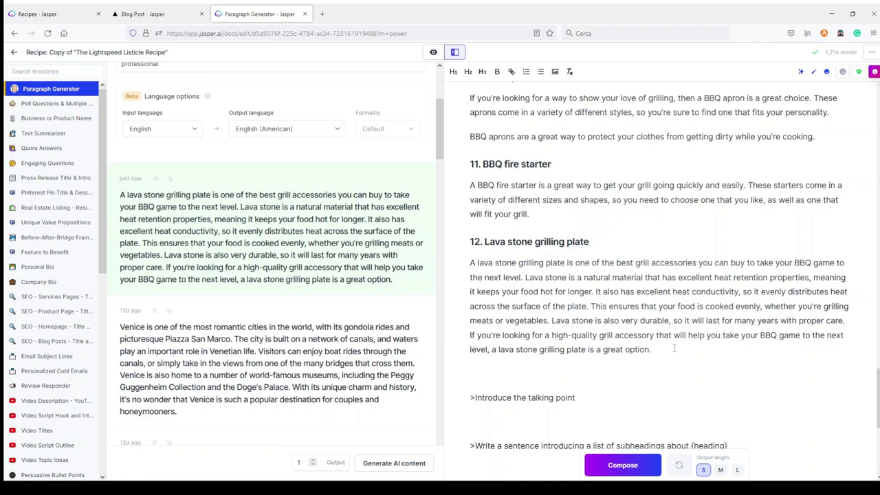
pyautogui.click(433, 53)
# Step: Look over the written sections and the numbered accessory list for items not yet covered
pyautogui.scroll(-5, 570, 304)
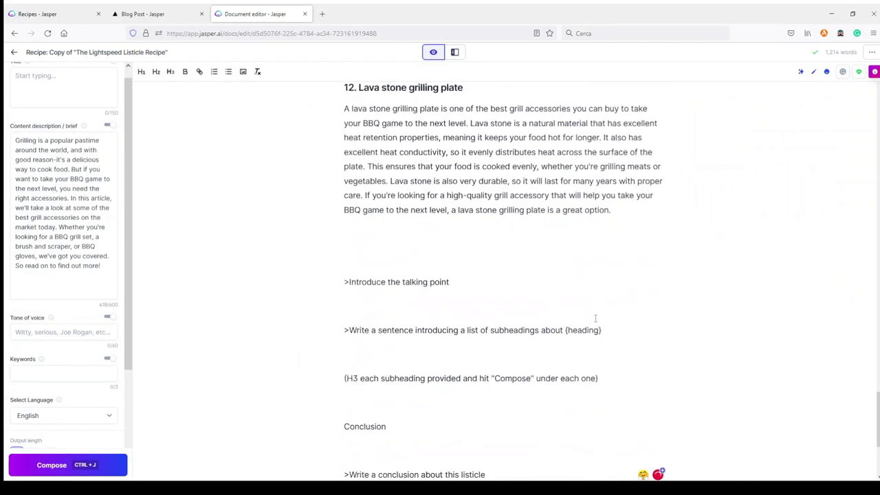
pyautogui.scroll(2, 570, 304)
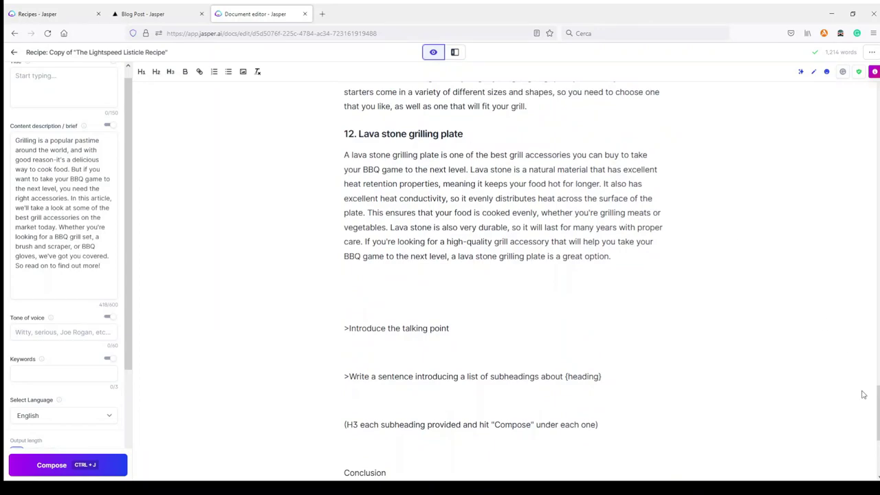
pyautogui.scroll(2, 877, 413)
pyautogui.scroll(2, 878, 413)
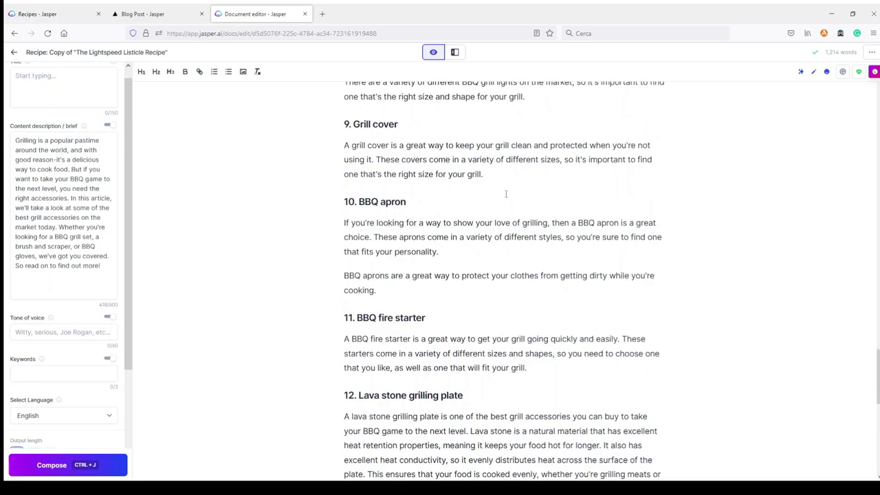
pyautogui.scroll(1, 869, 362)
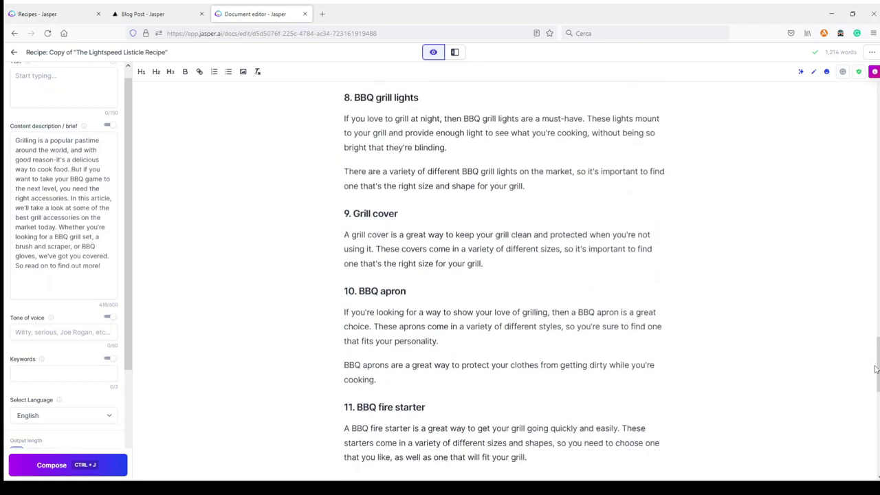
pyautogui.scroll(5, 876, 367)
pyautogui.moveTo(878, 316); pyautogui.dragTo(876, 153)
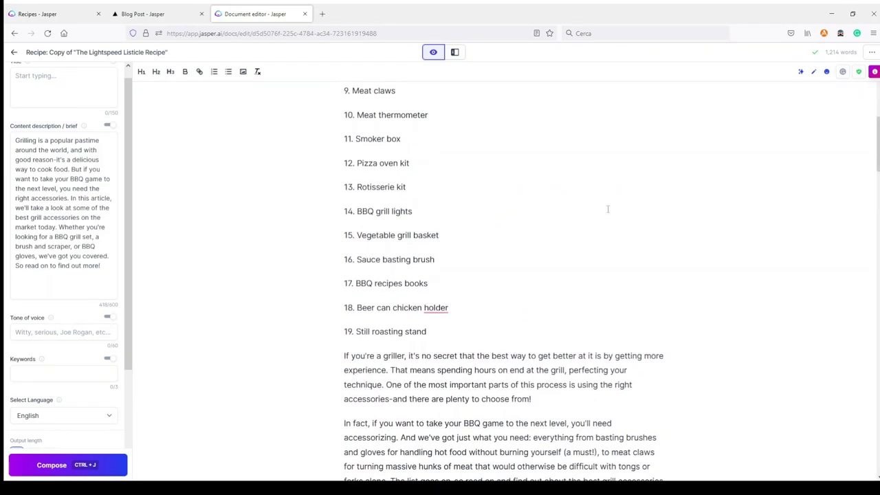
pyautogui.scroll(2, 420, 173)
pyautogui.scroll(-1, 425, 182)
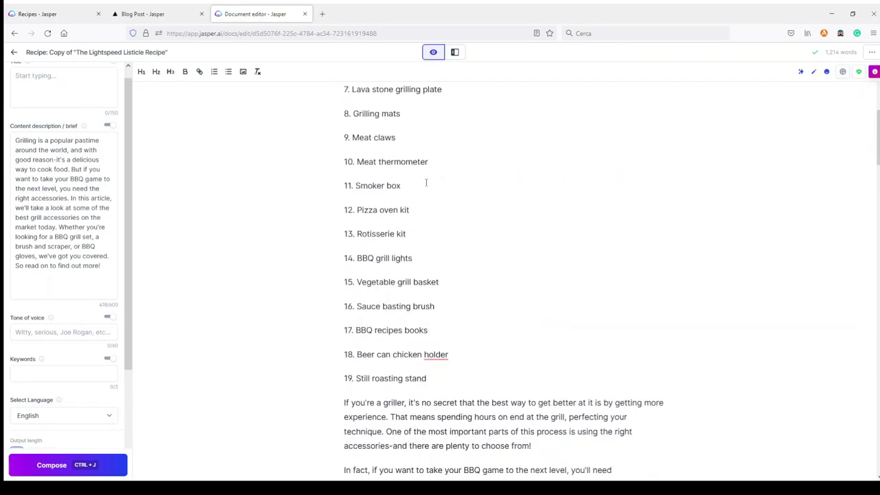
# Step: Copy the list item "8. Grilling mats" to the empty line below the lava stone grilling plate section
pyautogui.click(431, 162)
pyautogui.moveTo(406, 114); pyautogui.dragTo(335, 117)
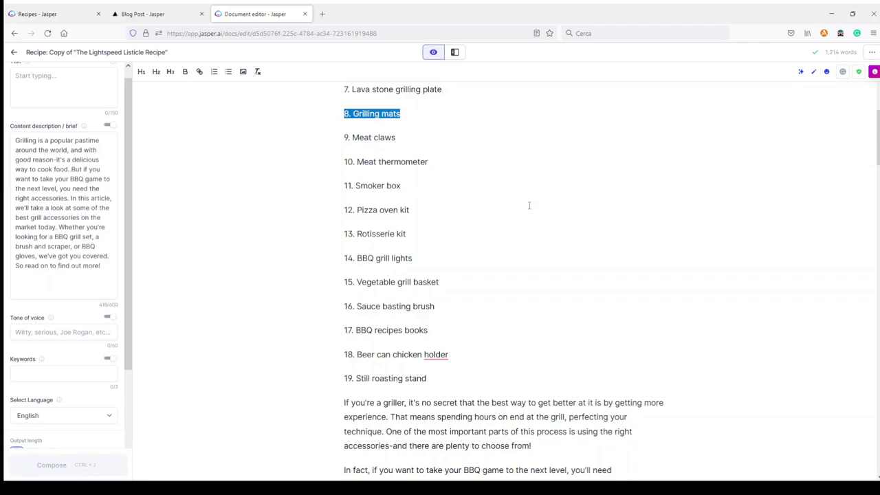
pyautogui.moveTo(878, 141); pyautogui.dragTo(857, 414)
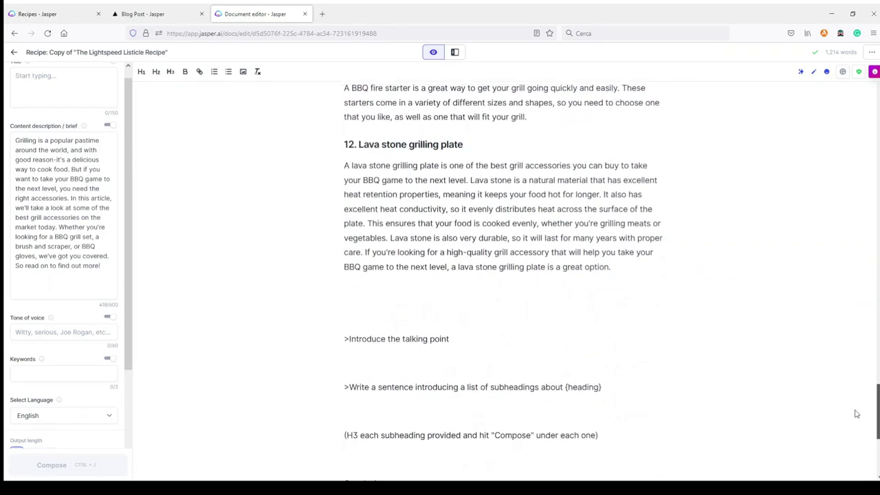
pyautogui.click(350, 290)
pyautogui.hotkey('ctrl', 'v')
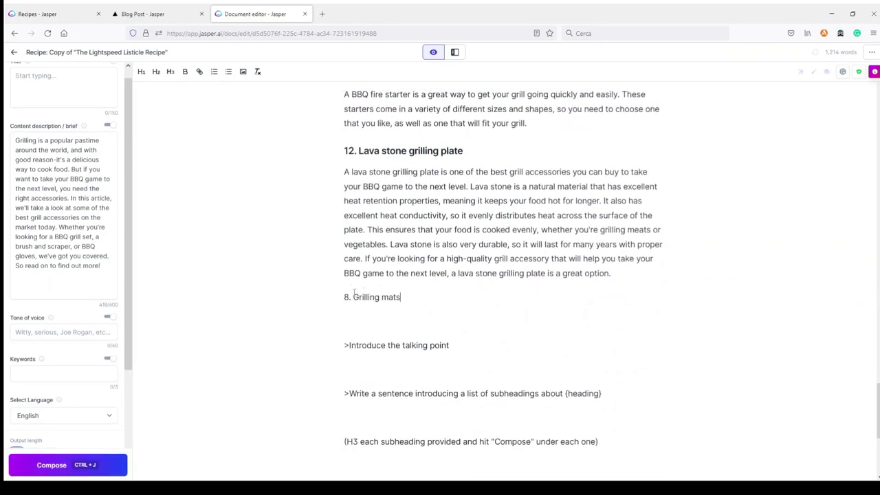
# Step: Renumber the pasted "Grilling mats" line as 13 and format it as a level 2 heading
pyautogui.doubleClick(347, 297)
pyautogui.write('13')
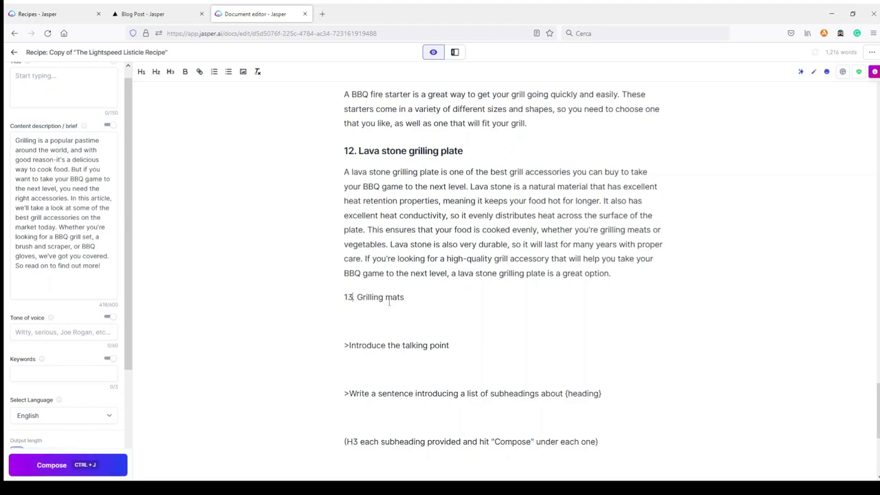
pyautogui.moveTo(418, 297); pyautogui.dragTo(326, 298)
pyautogui.click(156, 71)
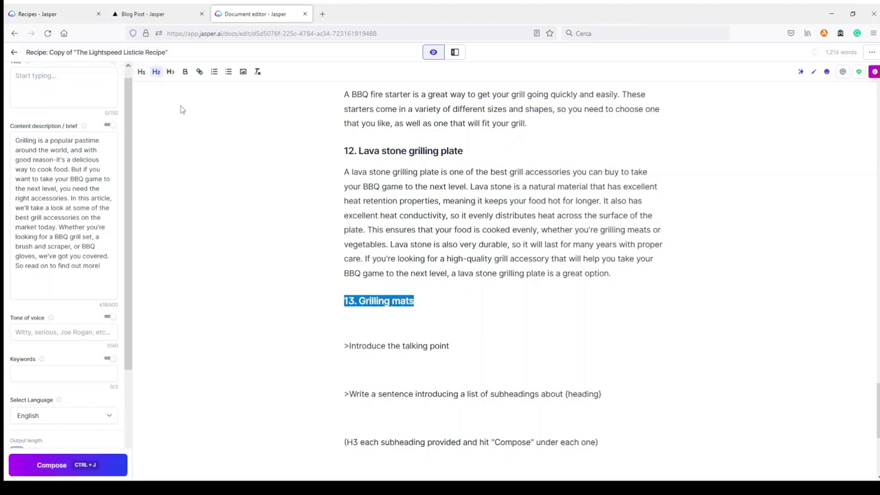
# Step: Compose text under the "Grilling mats" heading, extend it with a second Compose run and compare it with the earlier sections
pyautogui.click(355, 317)
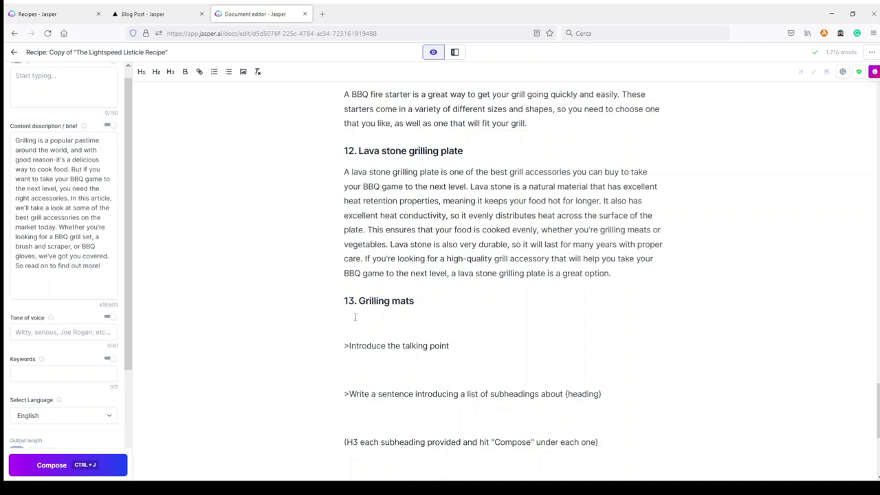
pyautogui.click(55, 468)
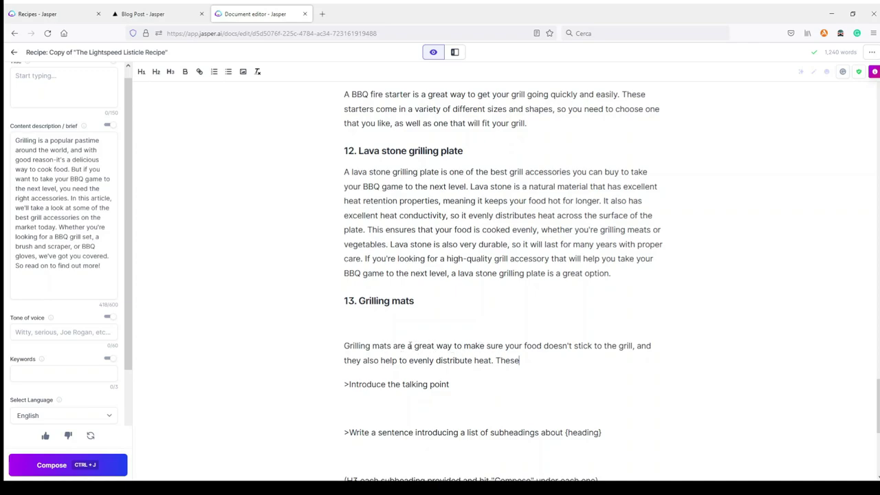
pyautogui.moveTo(409, 346); pyautogui.dragTo(456, 346)
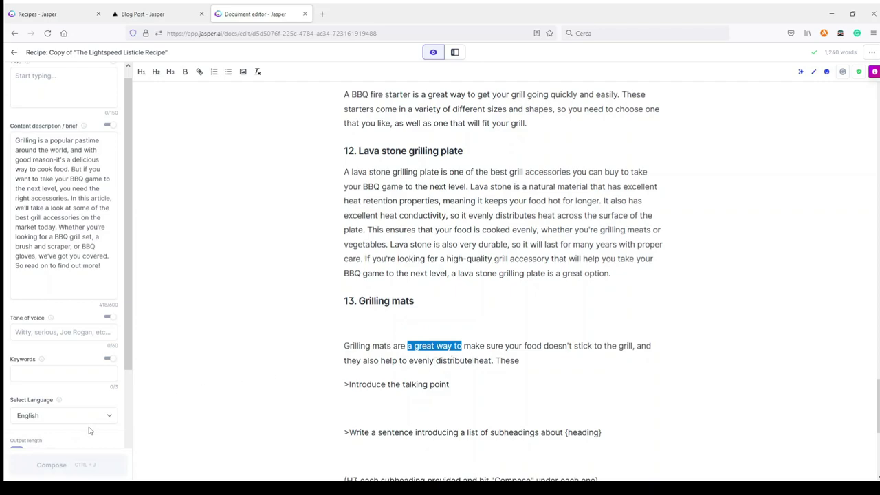
pyautogui.click(504, 362)
pyautogui.click(46, 464)
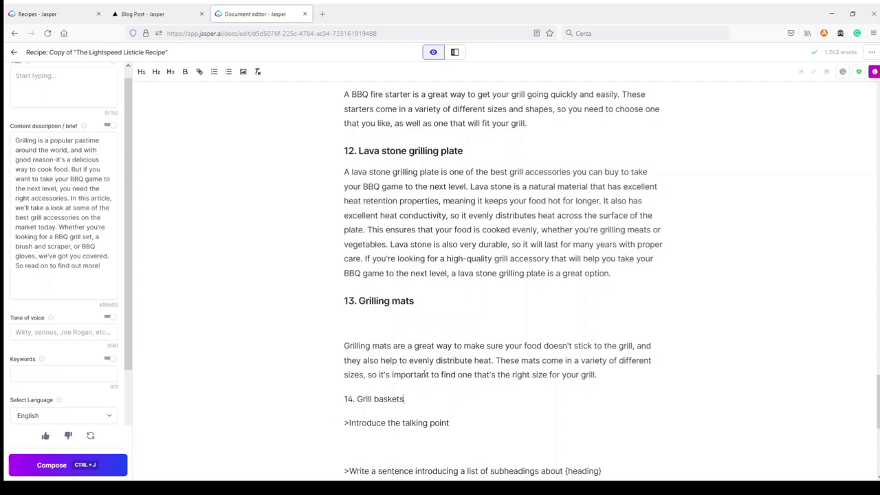
pyautogui.scroll(2, 545, 144)
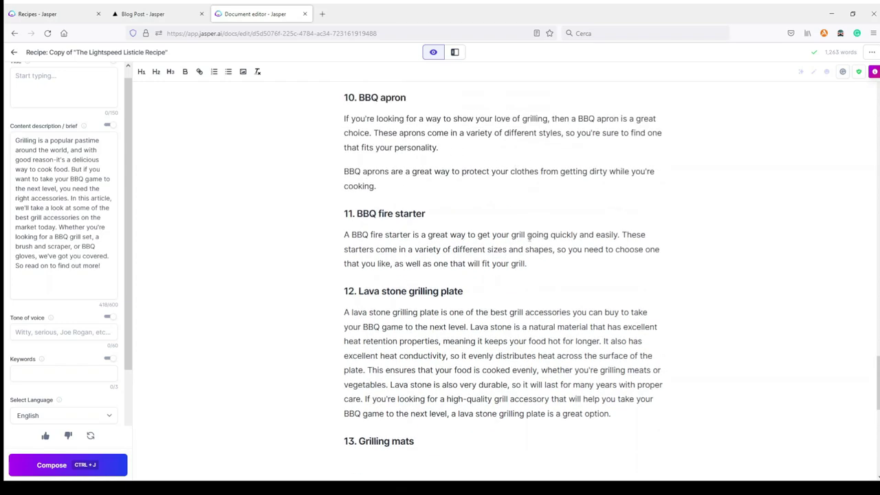
pyautogui.scroll(-2, 522, 245)
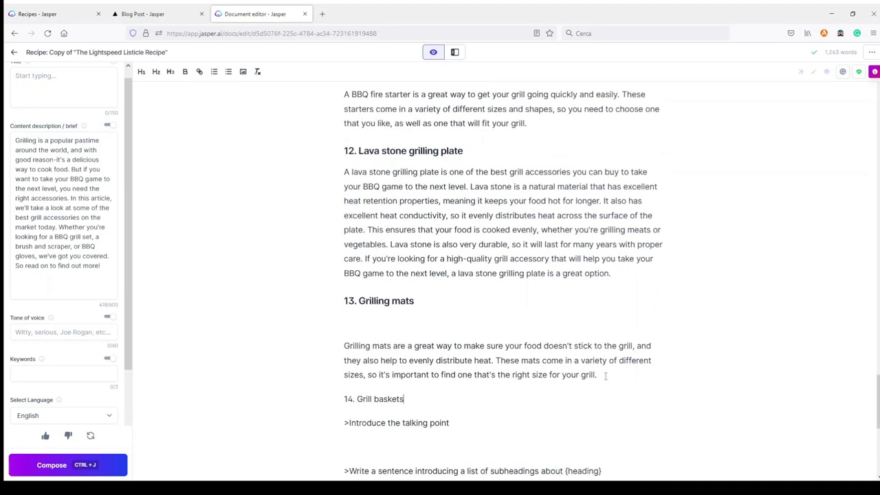
# Step: Show the Paragraph Generator beside the document and replace the lava stone subject in its topic with "grilling mats"
pyautogui.click(454, 52)
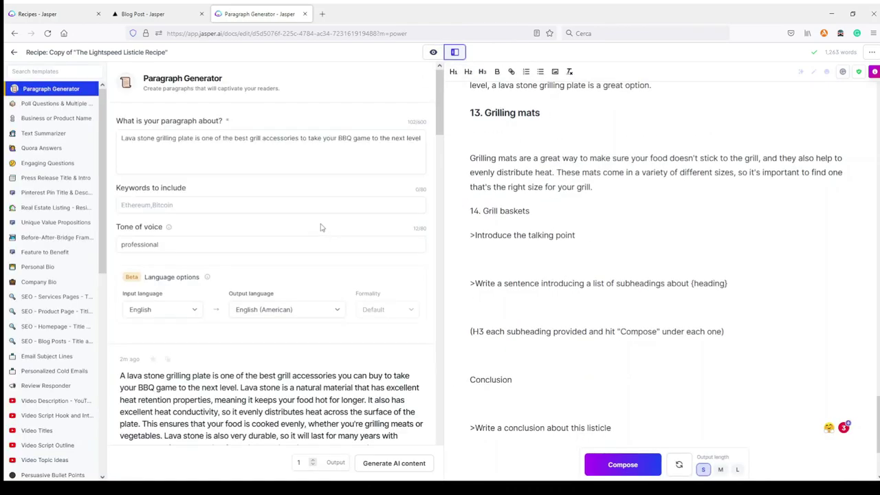
pyautogui.scroll(-1, 554, 336)
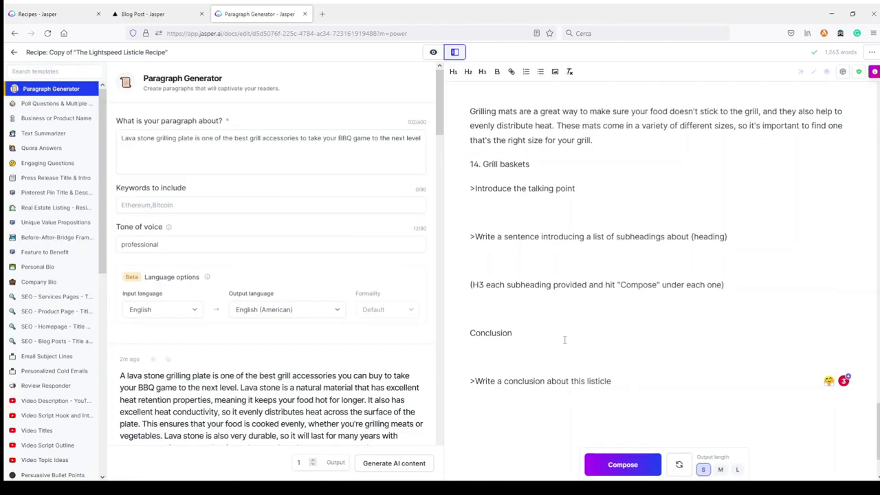
pyautogui.scroll(3, 561, 323)
pyautogui.moveTo(541, 253); pyautogui.dragTo(485, 253)
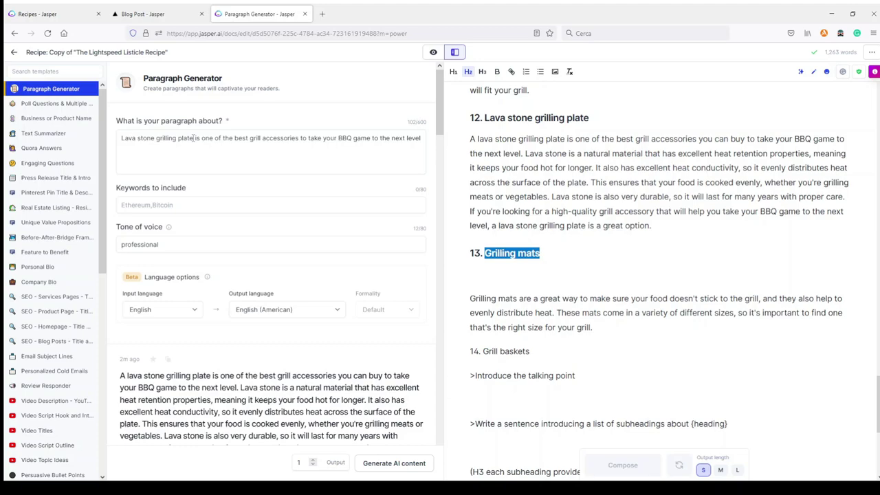
pyautogui.moveTo(195, 137); pyautogui.dragTo(118, 138)
pyautogui.write('grilling mats')
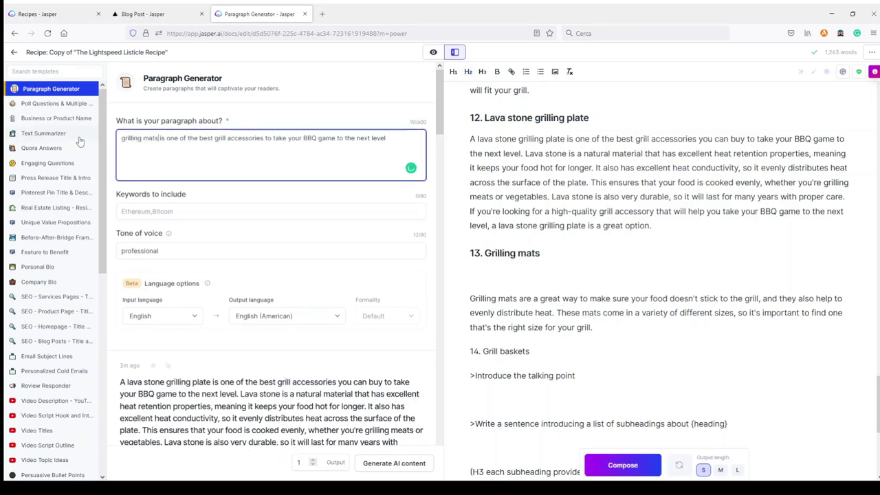
# Step: Reword the rest of the topic so it reads "grilling mats are important when you grill on your BBQ"
pyautogui.click(164, 138)
pyautogui.press('BackSpace')
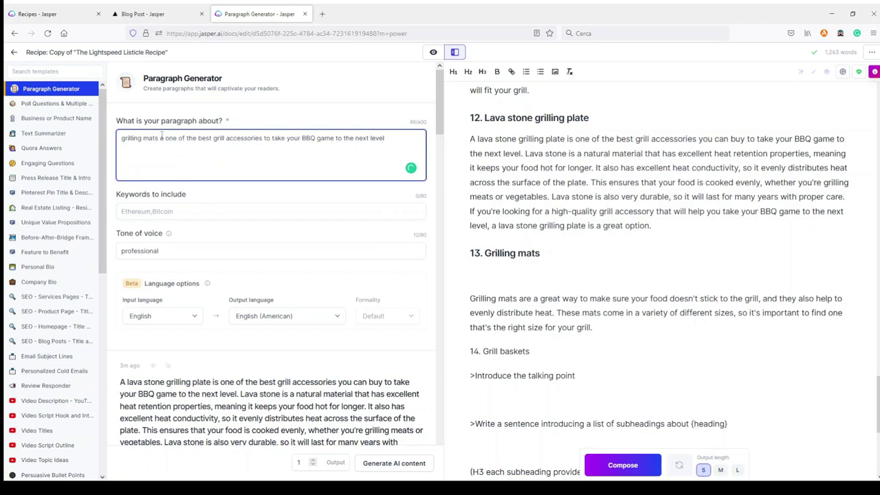
pyautogui.write('r')
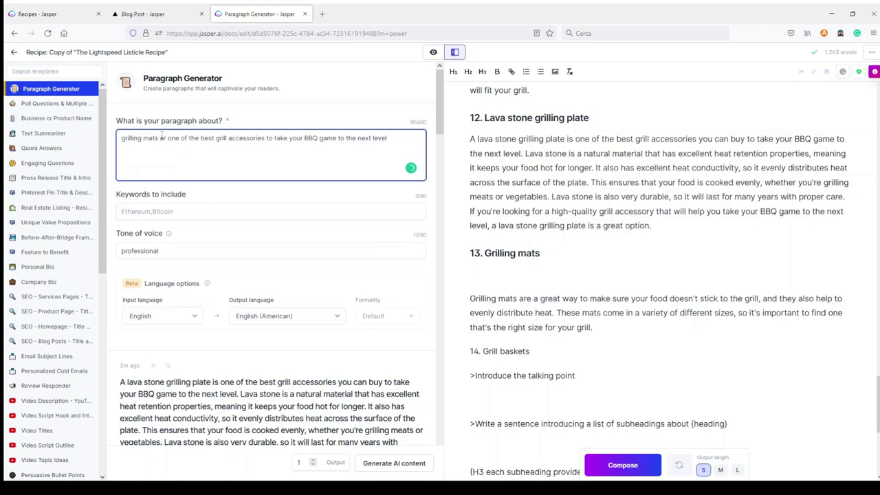
pyautogui.write('e impo')
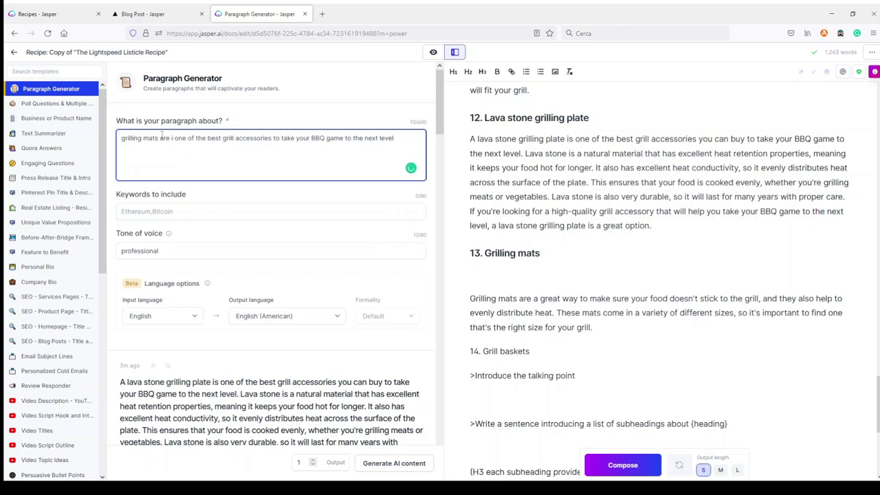
pyautogui.write('rtant')
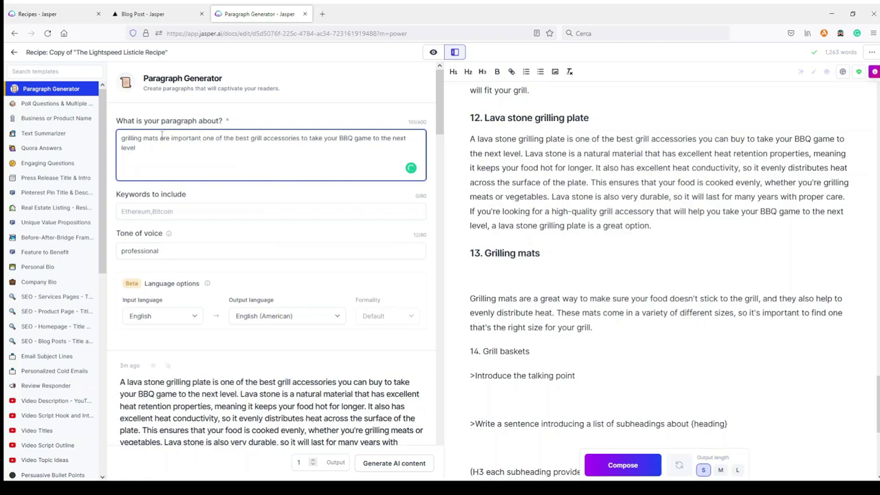
pyautogui.write(' when y')
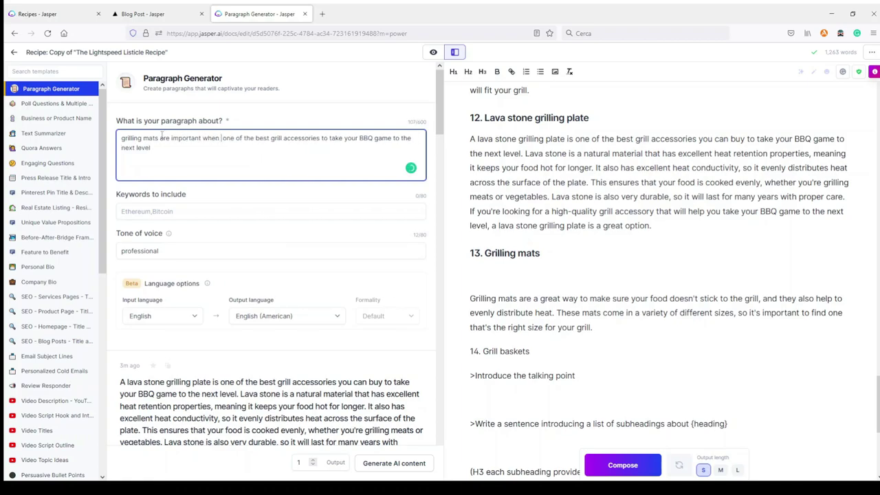
pyautogui.write('ou grill')
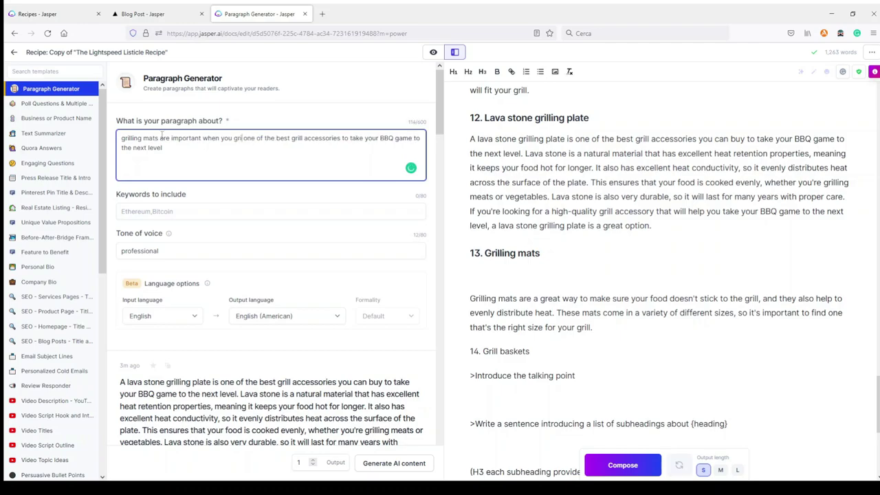
pyautogui.write(' on your ')
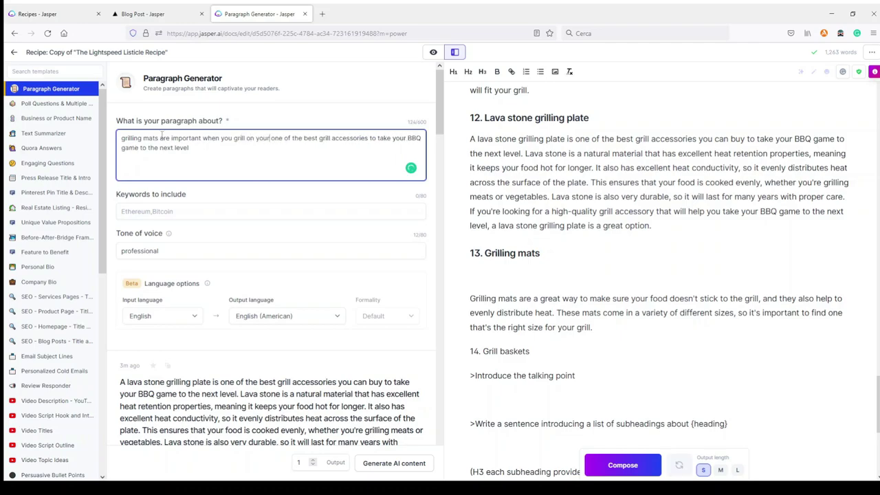
pyautogui.write('BBQ')
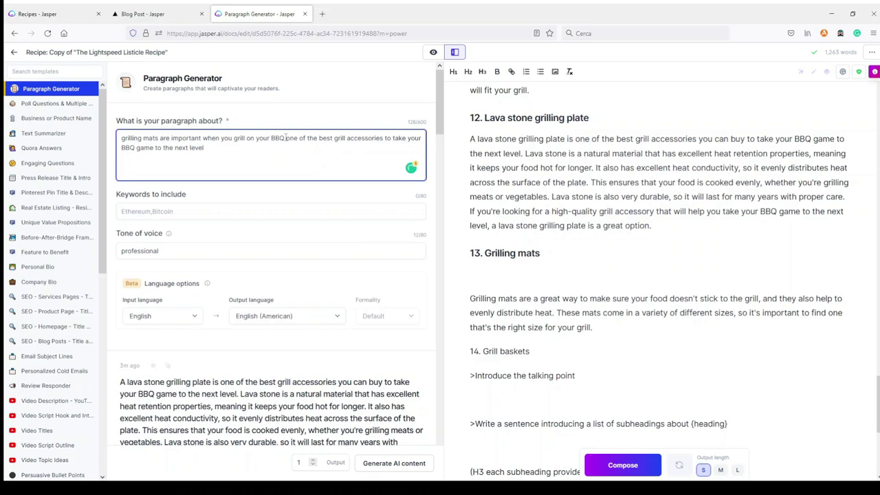
pyautogui.hotkey('ctrl', 'shift', 'End')
pyautogui.press('BackSpace')
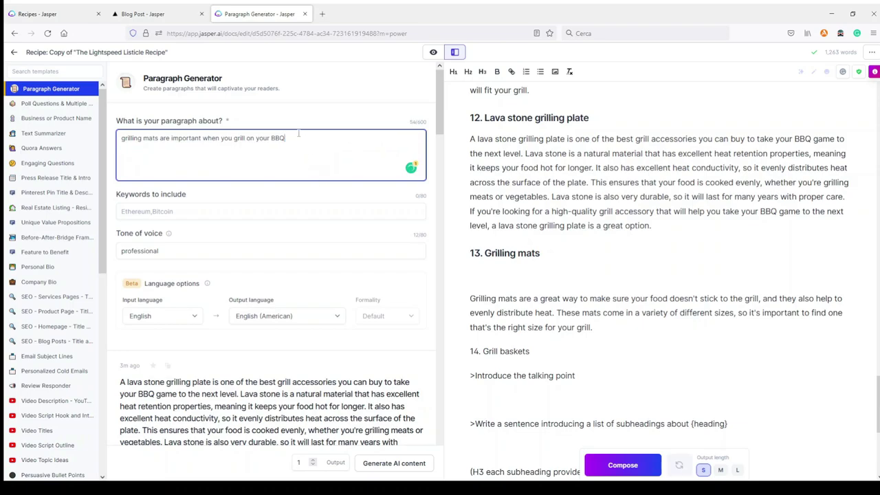
# Step: Generate one paragraph from the grilling mats topic in a professional tone and copy the output
pyautogui.click(387, 463)
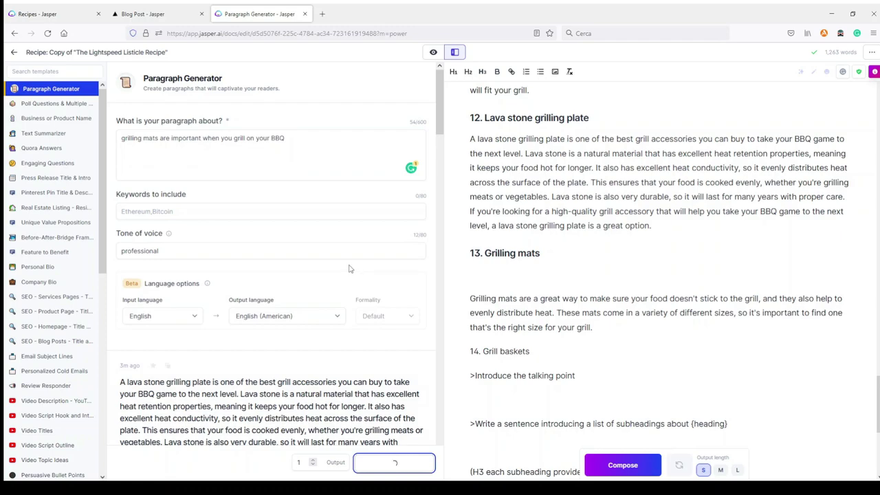
pyautogui.scroll(-2, 348, 269)
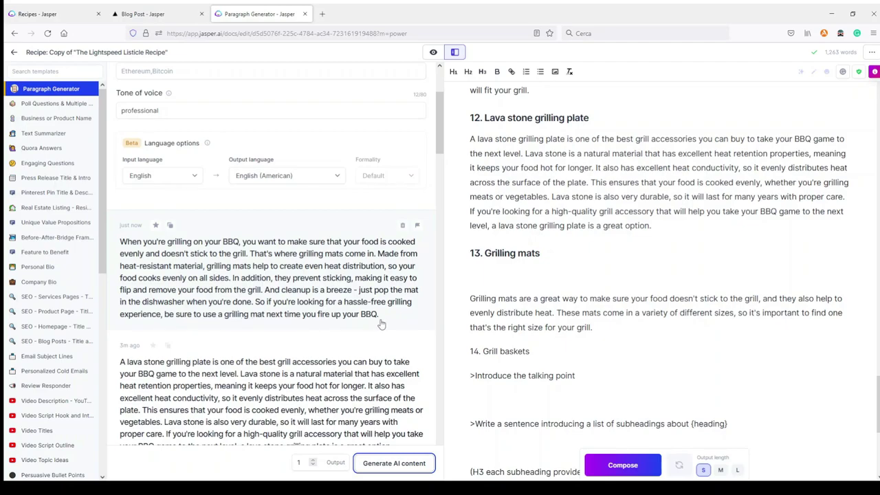
pyautogui.click(171, 226)
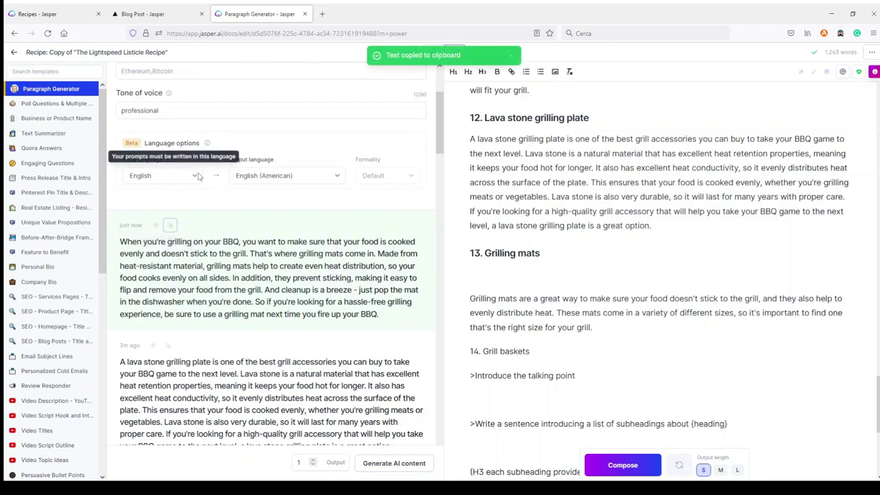
# Step: Replace the composed text and leftover lines under heading 13 with the generated grilling mats paragraph, and return to the document-only view
pyautogui.click(487, 273)
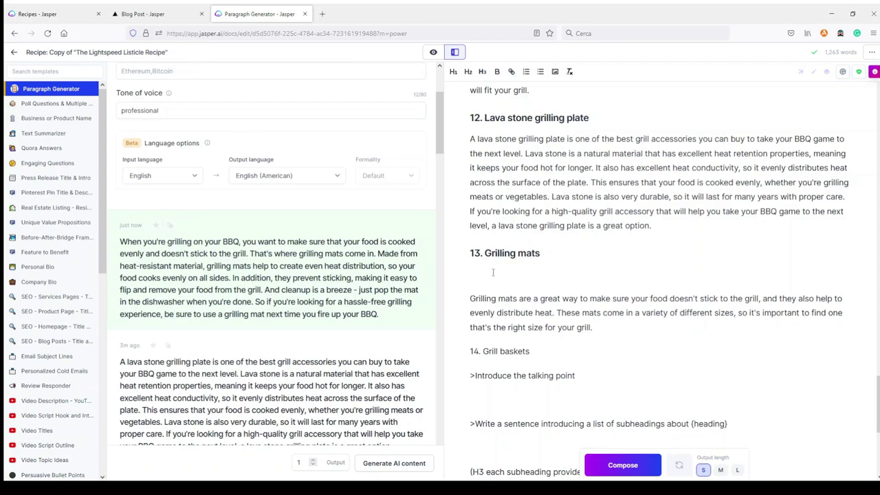
pyautogui.hotkey('ctrl', 'v')
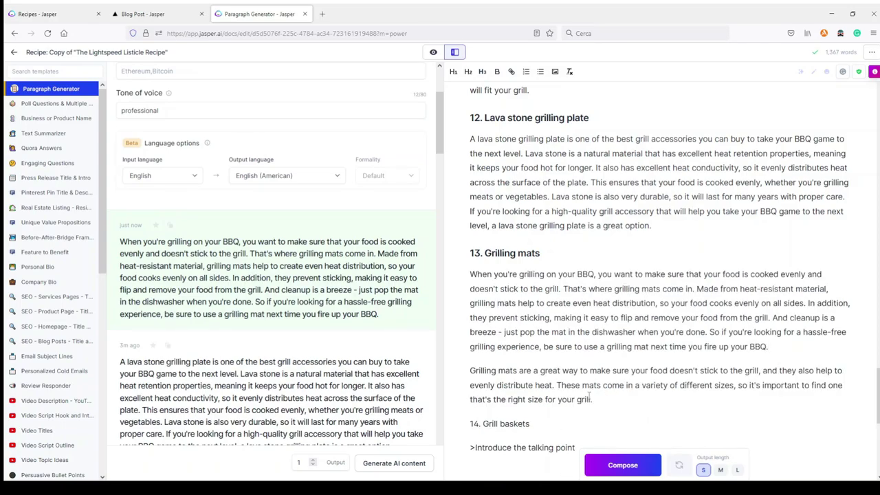
pyautogui.scroll(-1, 589, 399)
pyautogui.moveTo(589, 401); pyautogui.dragTo(481, 323)
pyautogui.press('BackSpace')
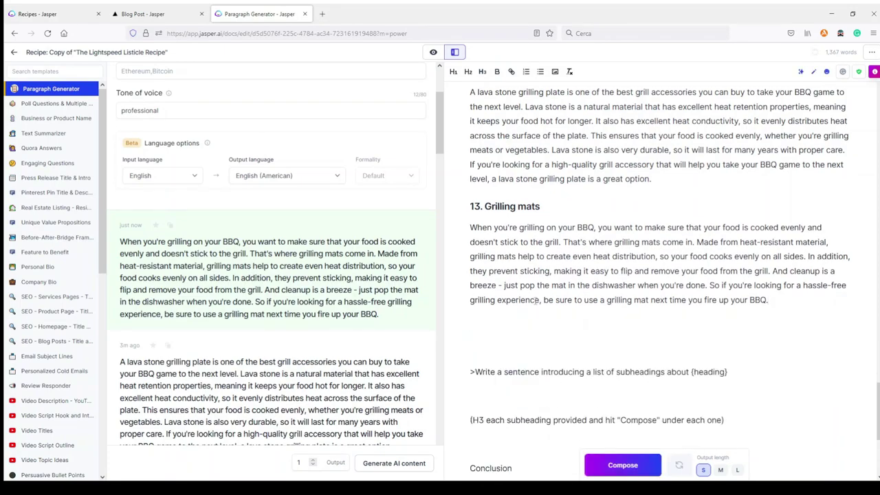
pyautogui.click(433, 54)
# Step: Copy the "10. Meat thermometer" item from the accessory list and paste it below the grilling mats paragraph
pyautogui.scroll(-3, 708, 340)
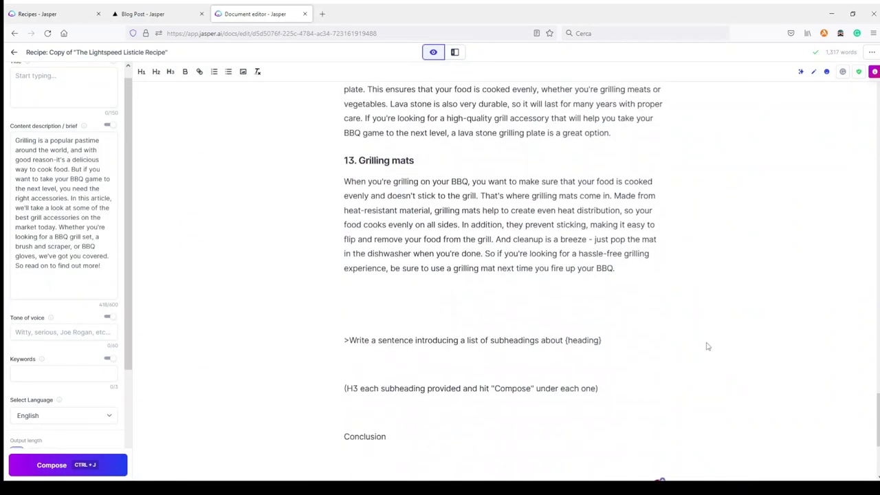
pyautogui.moveTo(878, 419); pyautogui.dragTo(872, 143)
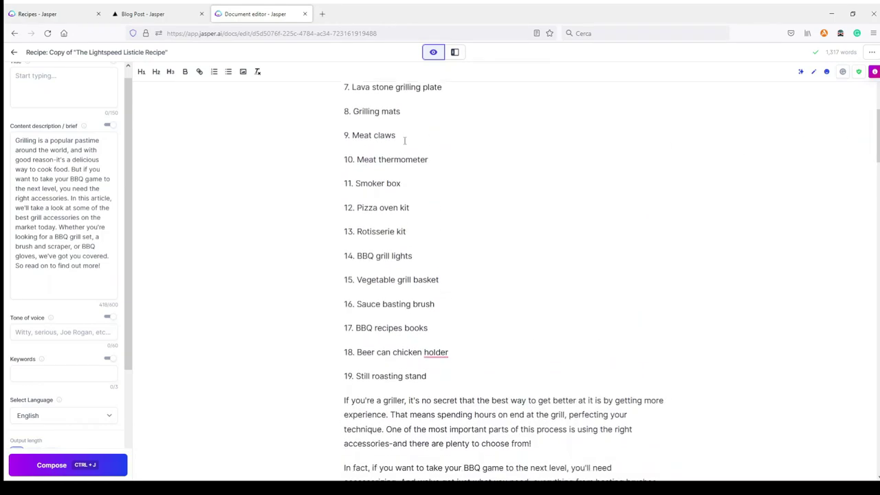
pyautogui.moveTo(436, 157); pyautogui.dragTo(337, 160)
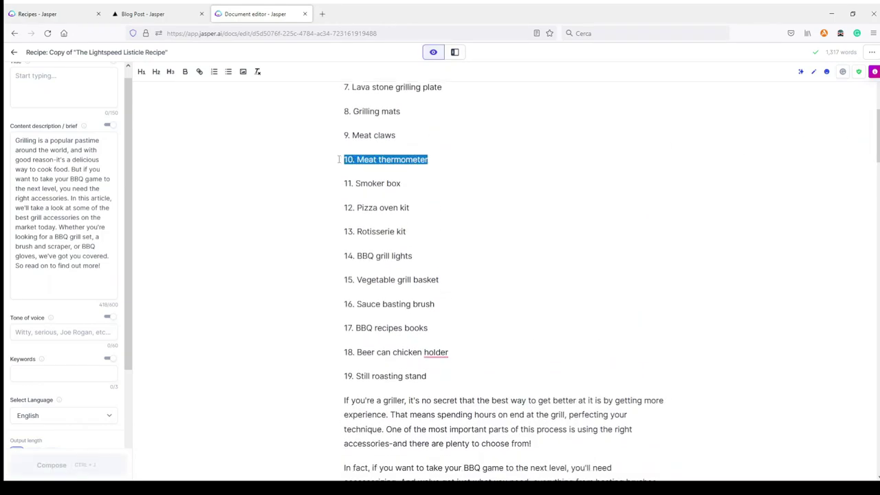
pyautogui.moveTo(877, 148); pyautogui.dragTo(877, 358)
pyautogui.scroll(-10, 735, 380)
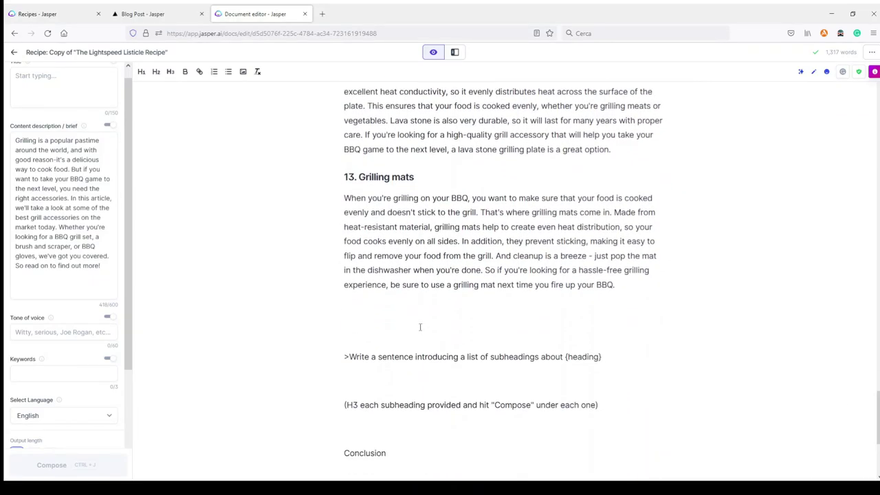
pyautogui.click(358, 306)
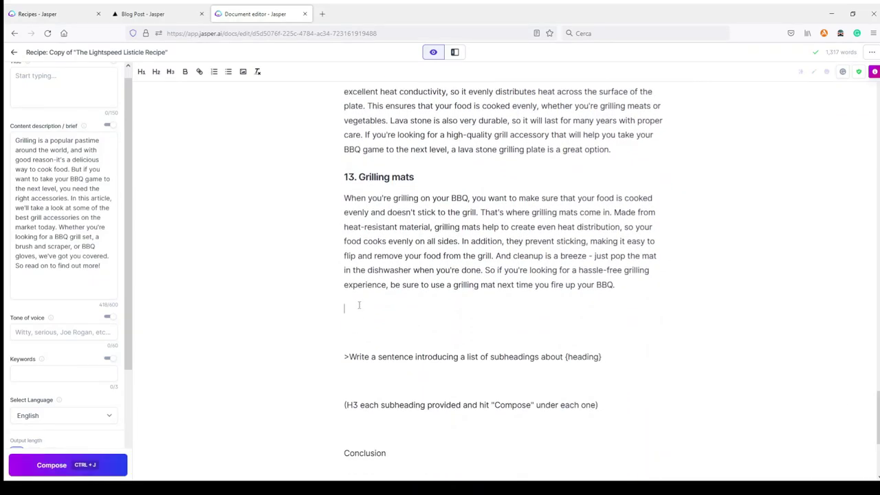
pyautogui.hotkey('ctrl', 'v')
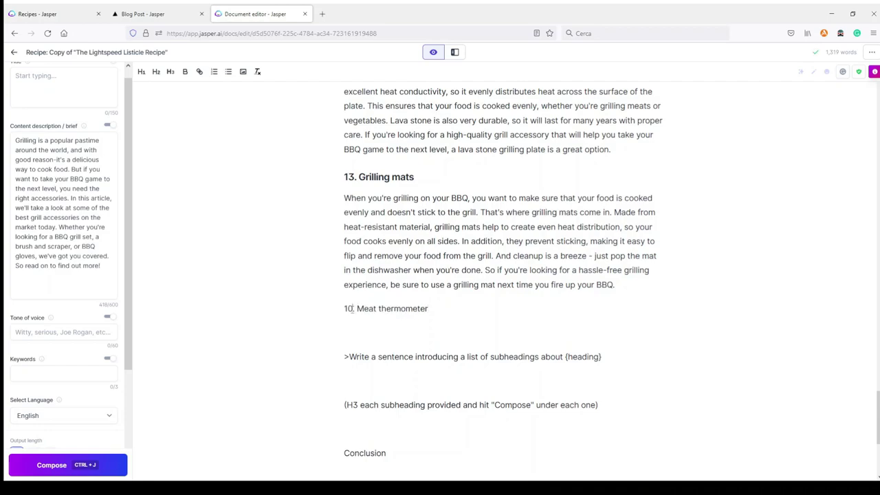
# Step: Renumber the pasted meat thermometer item to 14 and format it as an H2 heading
pyautogui.moveTo(353, 309); pyautogui.dragTo(348, 309)
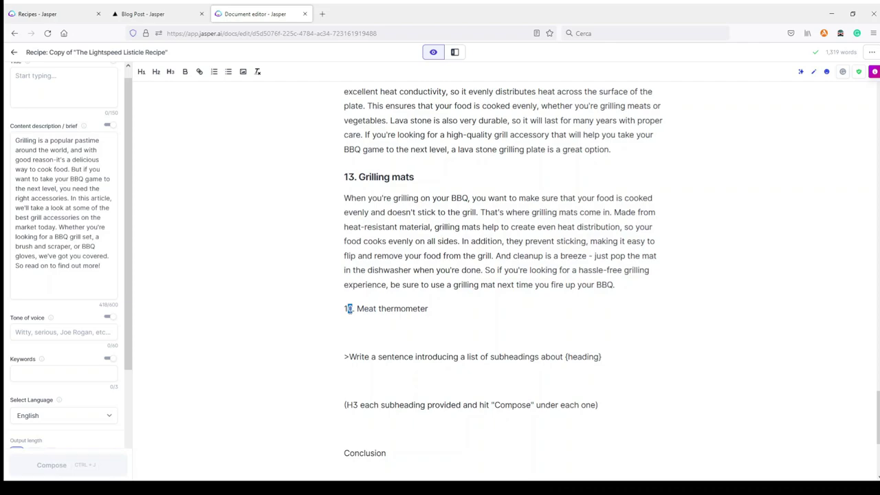
pyautogui.write('4')
pyautogui.moveTo(434, 308); pyautogui.dragTo(335, 307)
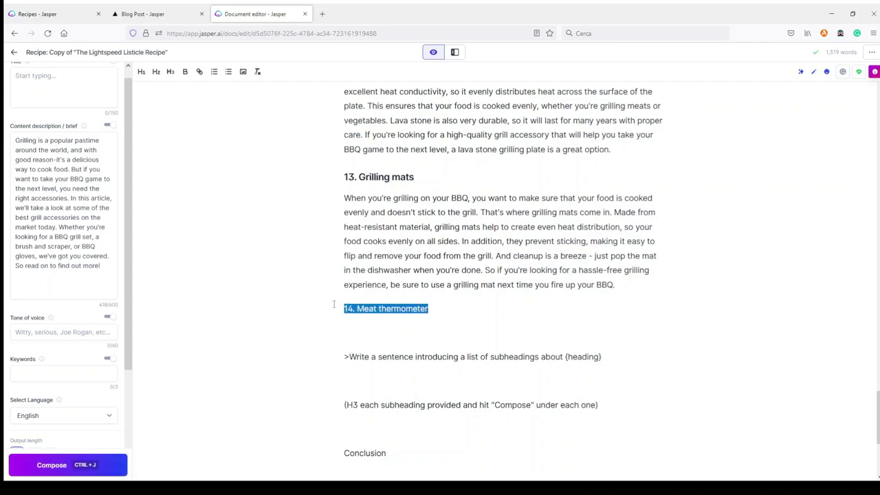
pyautogui.click(157, 75)
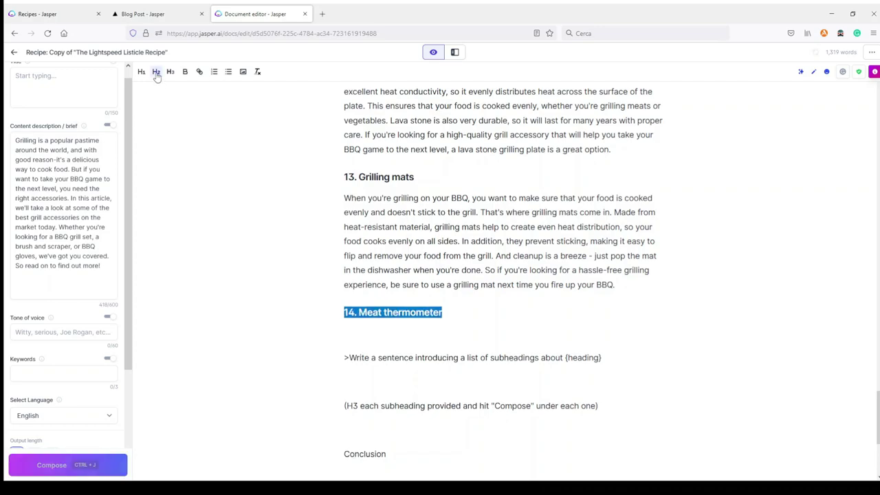
# Step: Compose text under the "14. Meat thermometer" heading and remove the blank line between the heading and the text
pyautogui.click(351, 328)
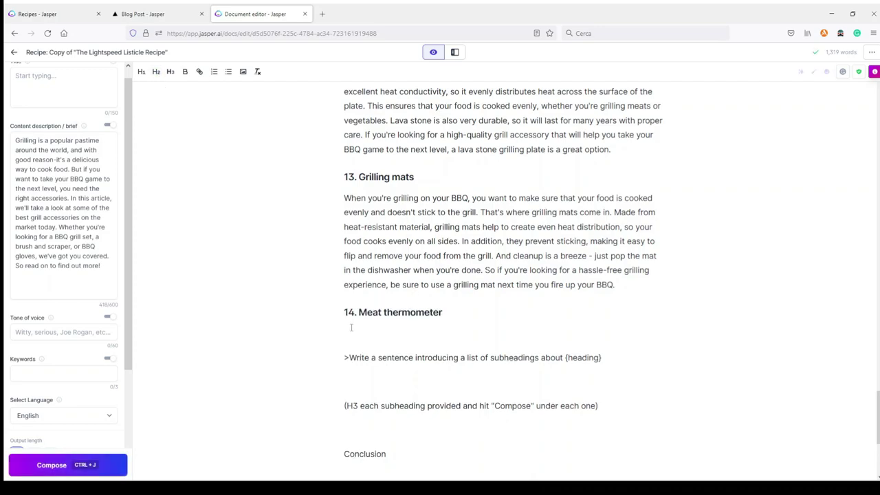
pyautogui.click(56, 464)
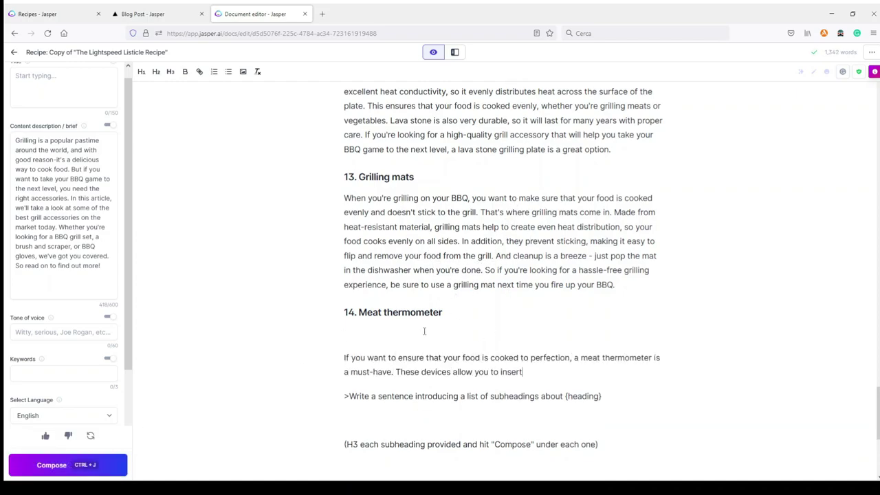
pyautogui.click(361, 338)
pyautogui.press('Delete')
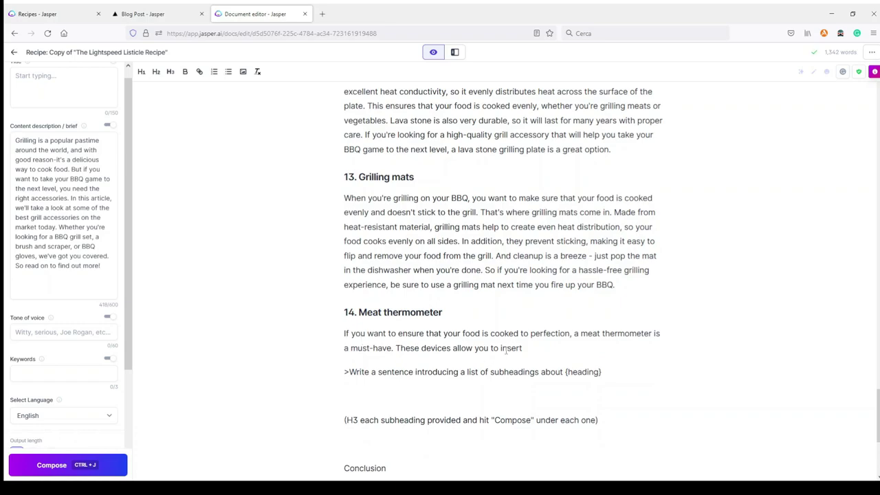
# Step: Add three blank lines after the unfinished meat thermometer sentence and compose a continuation of it
pyautogui.click(543, 349)
pyautogui.press('Return')
pyautogui.press('Return')
pyautogui.press('Return')
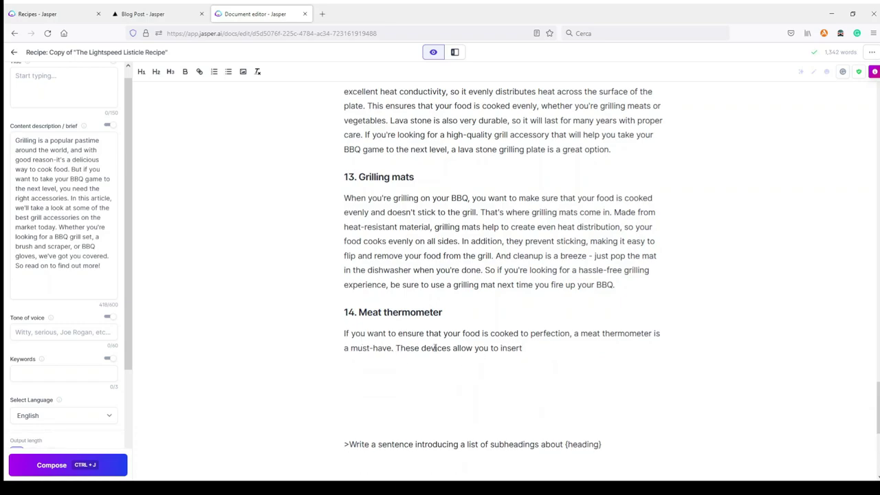
pyautogui.hotkey('ctrl', 'j')
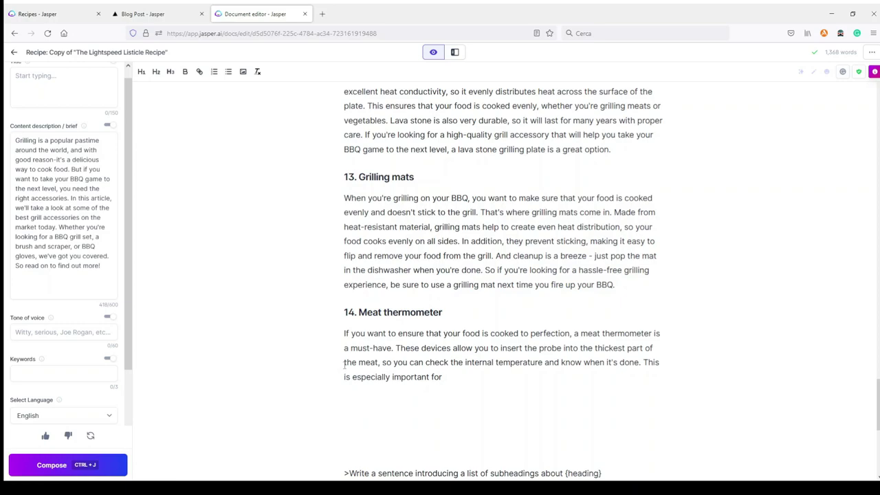
# Step: Compose the rest of the meat thermometer paragraph and delete the extra "15. Grill brush" lines generated after it
pyautogui.scroll(-1, 468, 334)
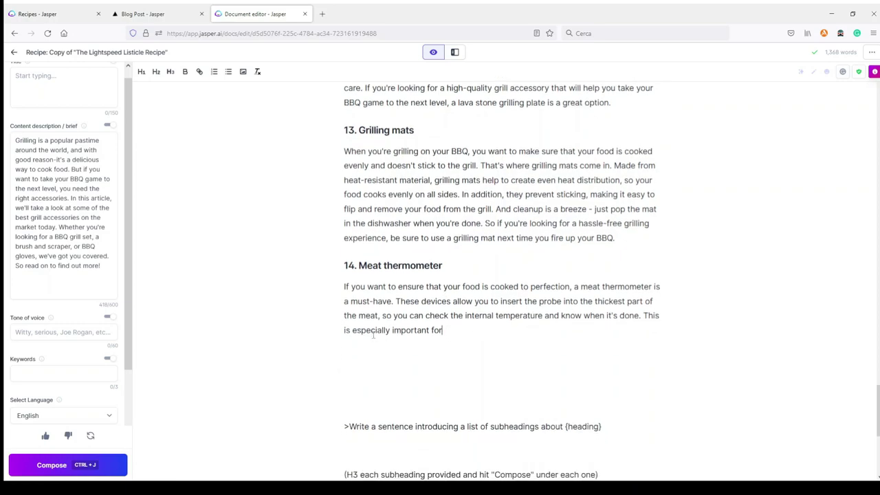
pyautogui.click(52, 465)
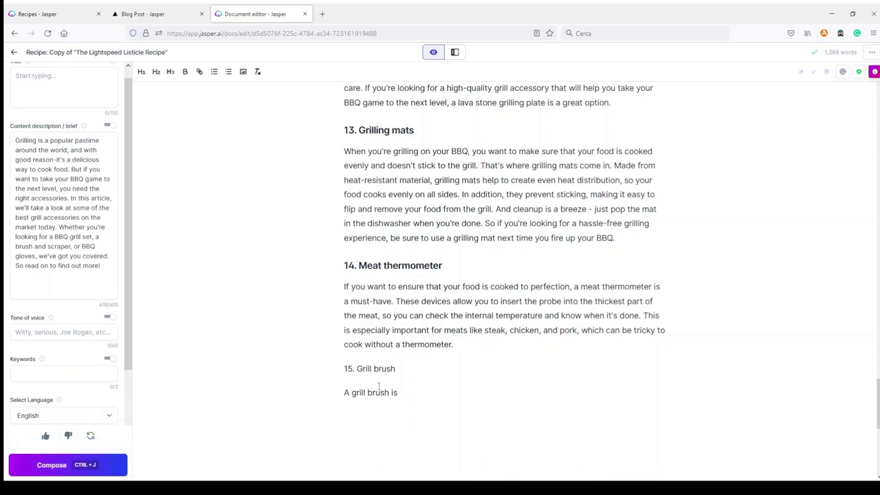
pyautogui.moveTo(401, 392); pyautogui.dragTo(337, 370)
pyautogui.hotkey('ctrl', 'v')
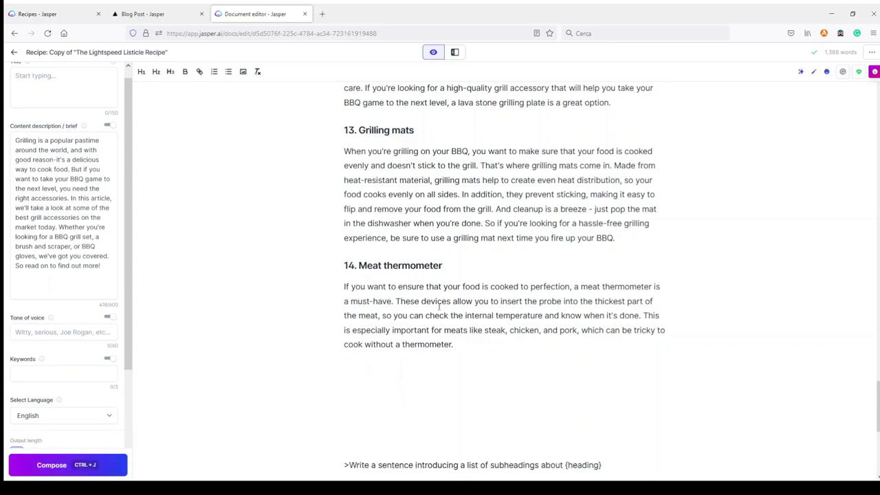
# Step: Copy the "13. Rotisserie kit" item from the accessory list and paste it below the meat thermometer paragraph
pyautogui.scroll(2, 525, 194)
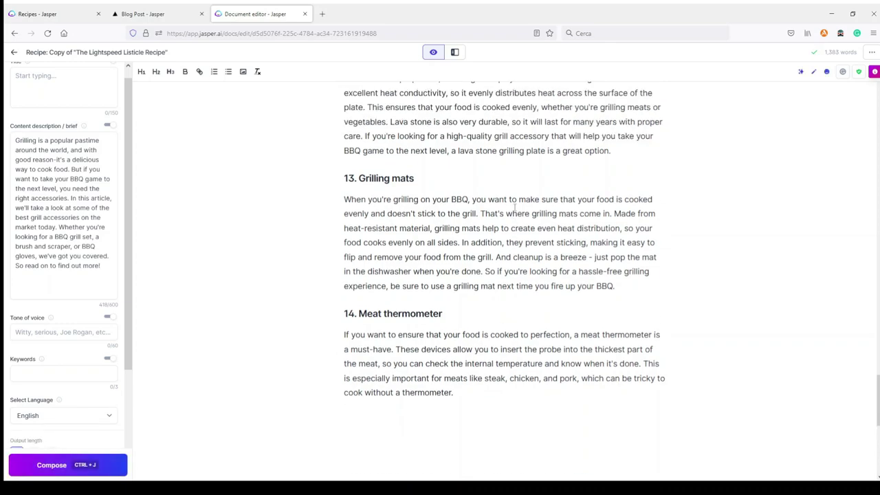
pyautogui.scroll(6, 506, 335)
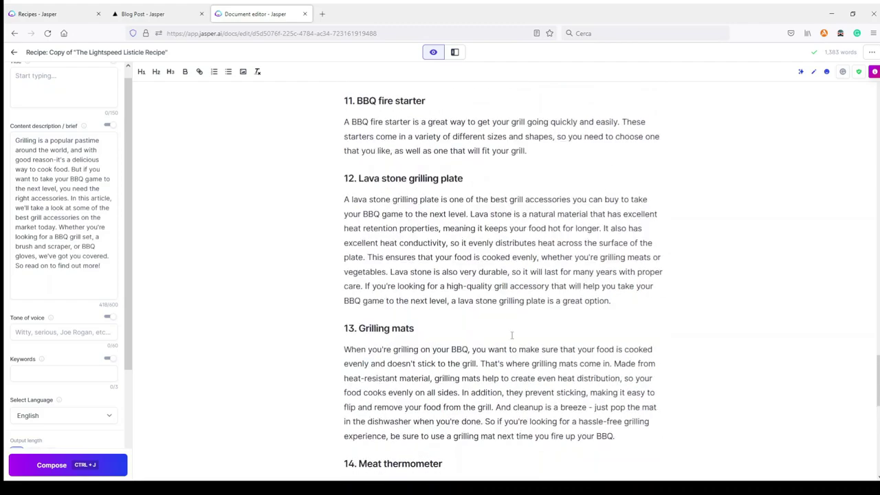
pyautogui.scroll(-6, 500, 211)
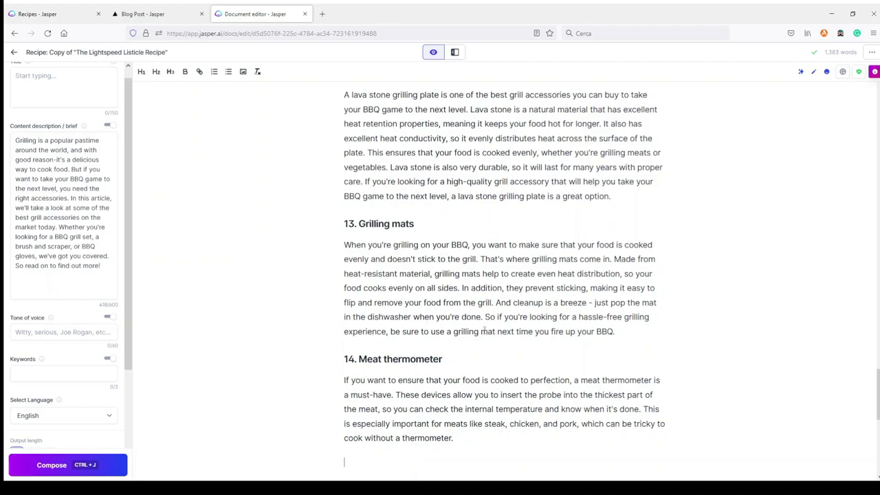
pyautogui.scroll(-3, 485, 340)
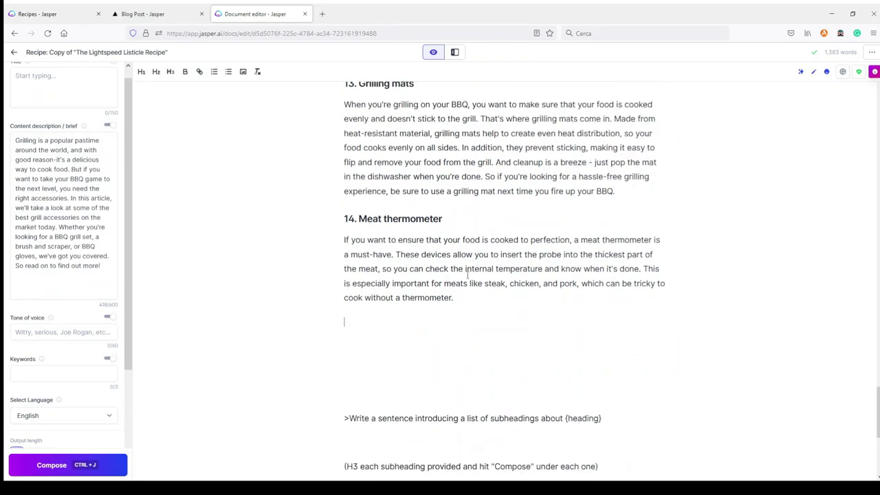
pyautogui.moveTo(877, 413); pyautogui.dragTo(859, 131)
pyautogui.moveTo(407, 253); pyautogui.dragTo(342, 253)
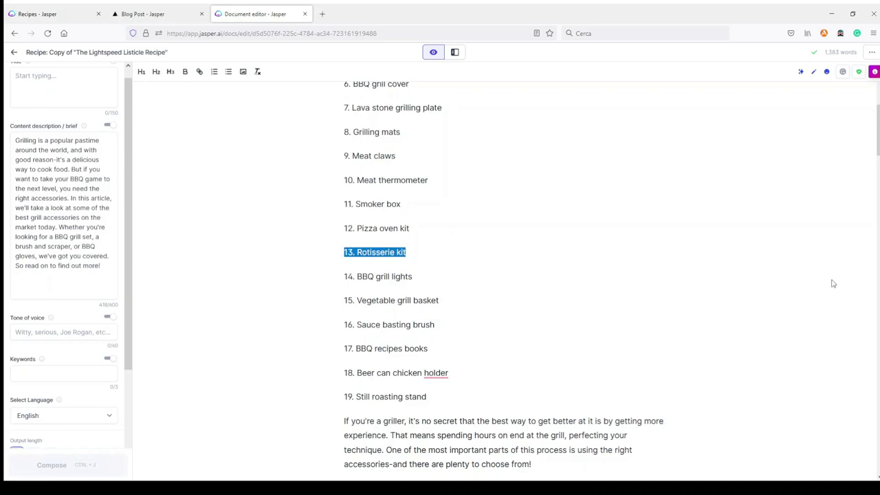
pyautogui.moveTo(877, 141); pyautogui.dragTo(831, 416)
pyautogui.click(359, 268)
pyautogui.hotkey('ctrl', 'v')
# Step: Renumber the pasted rotisserie kit item to 15 and format it as an H2 heading
pyautogui.moveTo(346, 272); pyautogui.dragTo(352, 272)
pyautogui.write('5')
pyautogui.moveTo(421, 274); pyautogui.dragTo(332, 273)
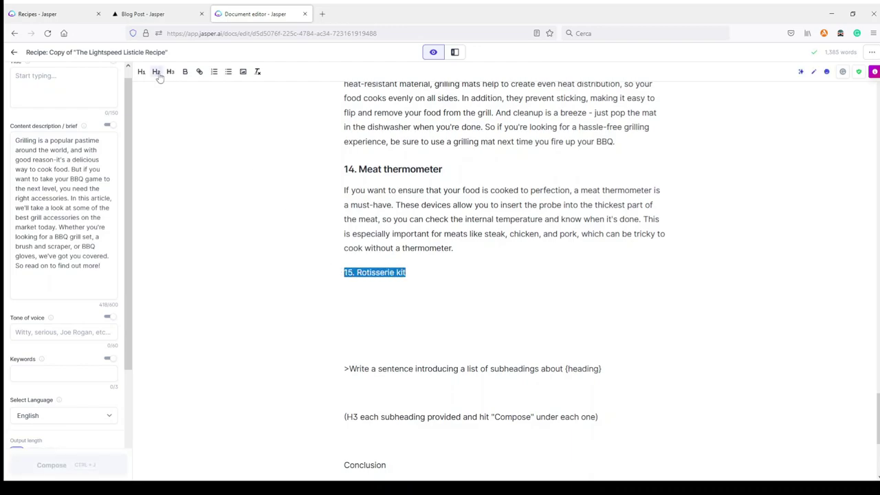
pyautogui.click(161, 76)
# Step: Compose text under the "15. Rotisserie kit" heading four times in a row to build a complete paragraph
pyautogui.press('Down')
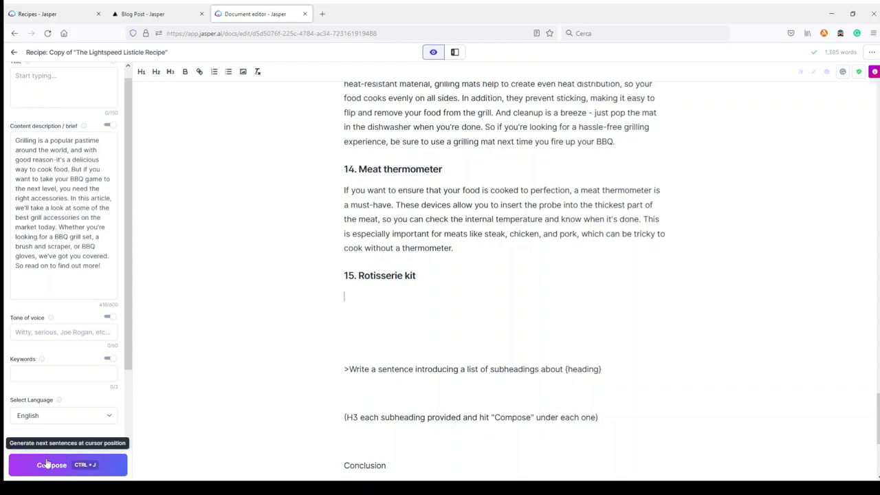
pyautogui.click(46, 464)
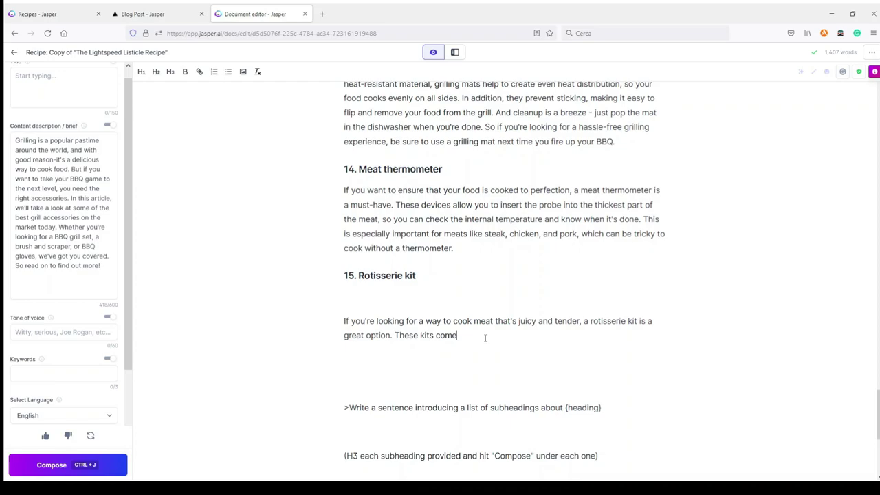
pyautogui.click(50, 468)
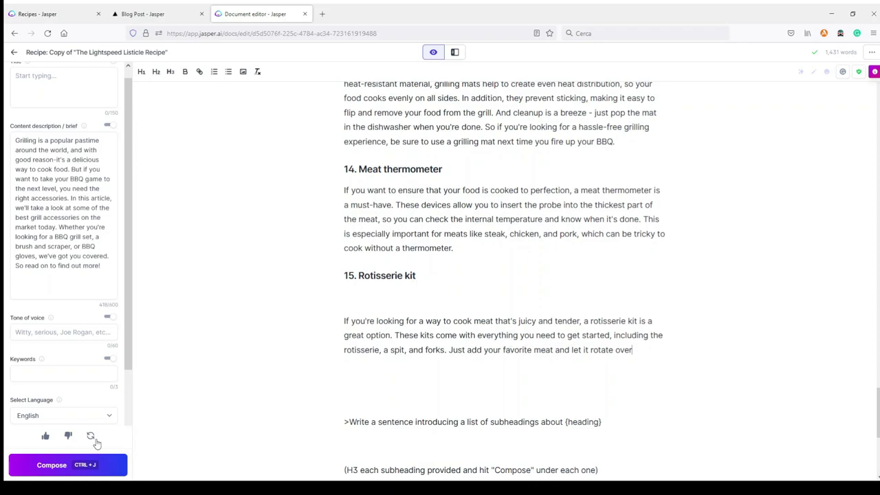
pyautogui.click(52, 465)
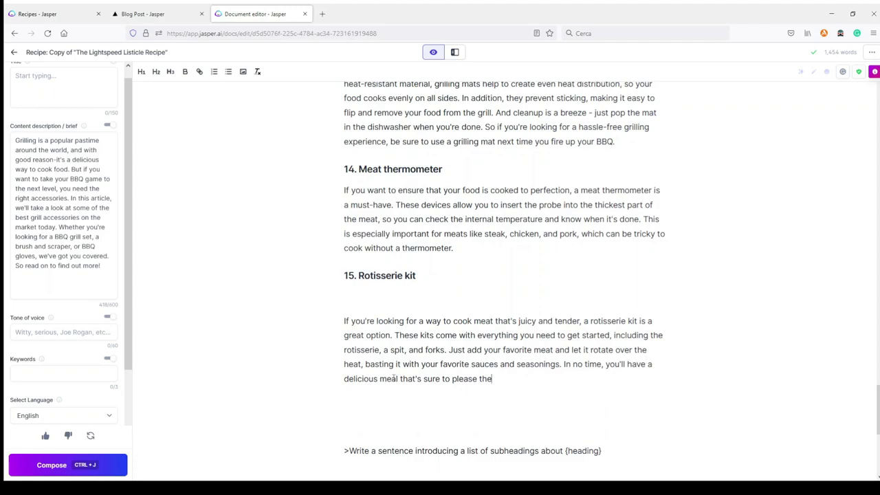
pyautogui.click(51, 465)
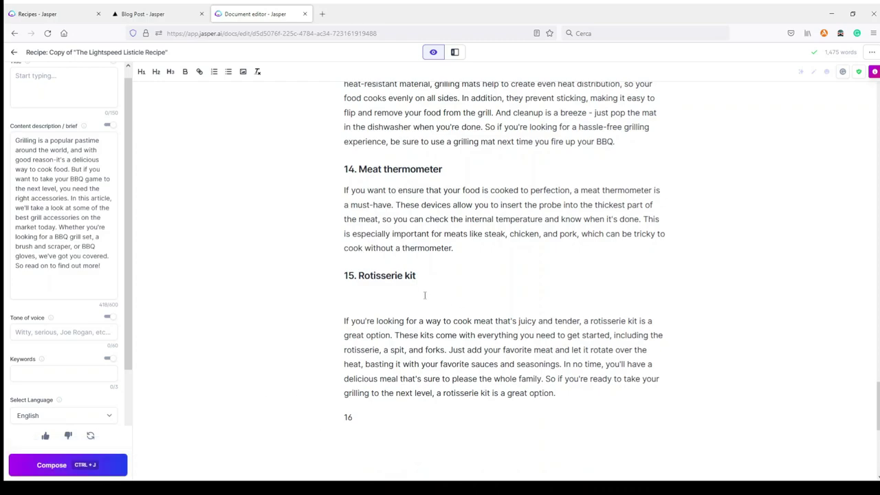
# Step: Remove the blank line under the rotisserie kit heading and delete the stray "16" after its paragraph
pyautogui.press('Delete')
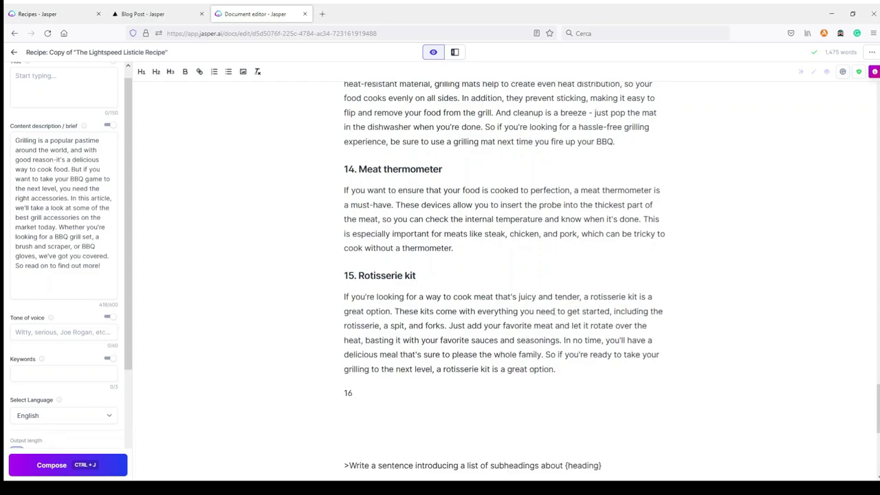
pyautogui.scroll(-3, 556, 313)
pyautogui.doubleClick(357, 253)
pyautogui.press('BackSpace')
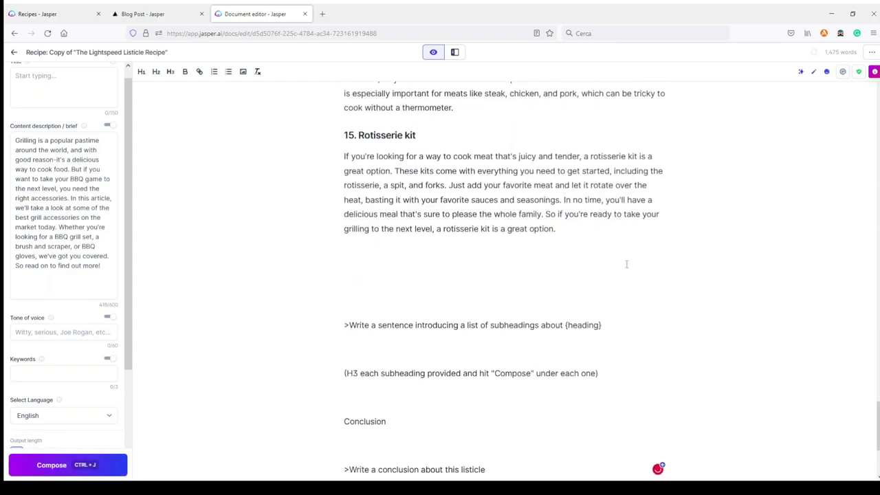
# Step: Copy the "15. Vegetable grill basket" item from the accessory list and paste it below the rotisserie kit paragraph
pyautogui.moveTo(878, 427); pyautogui.dragTo(878, 128)
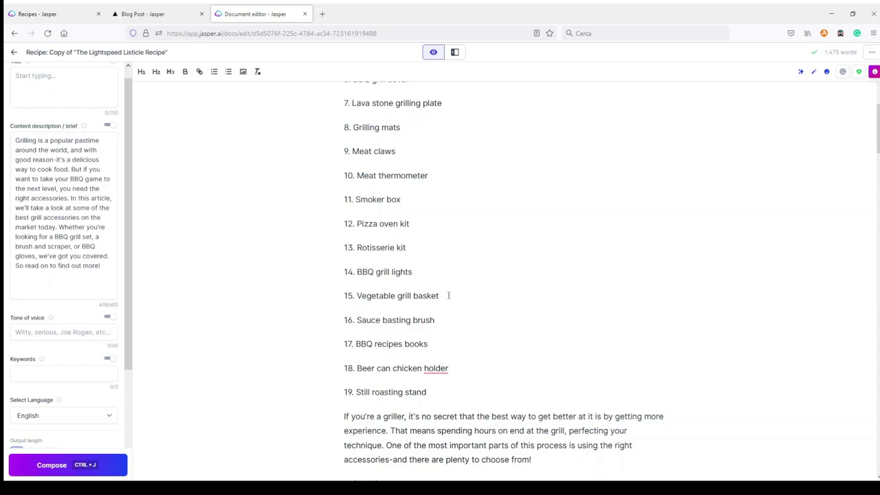
pyautogui.moveTo(445, 295); pyautogui.dragTo(344, 297)
pyautogui.hotkey('ctrl', 'c')
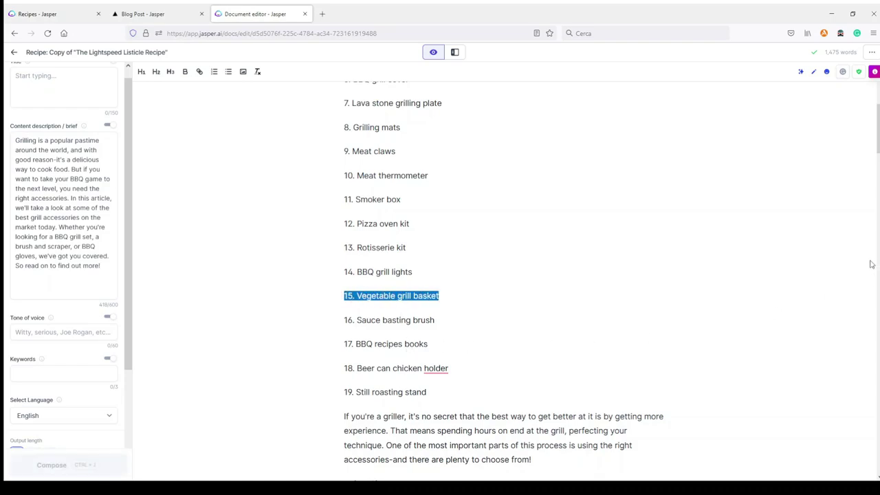
pyautogui.scroll(-20, 425, 380)
pyautogui.scroll(2, 425, 381)
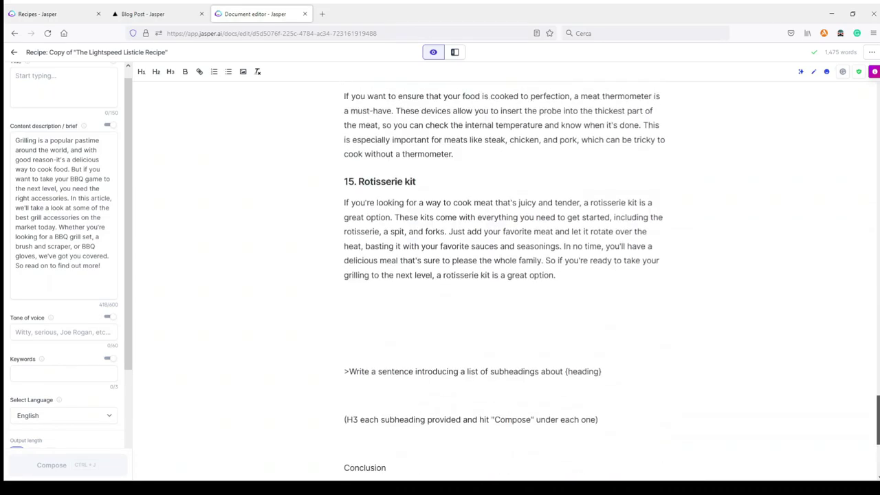
pyautogui.click(357, 298)
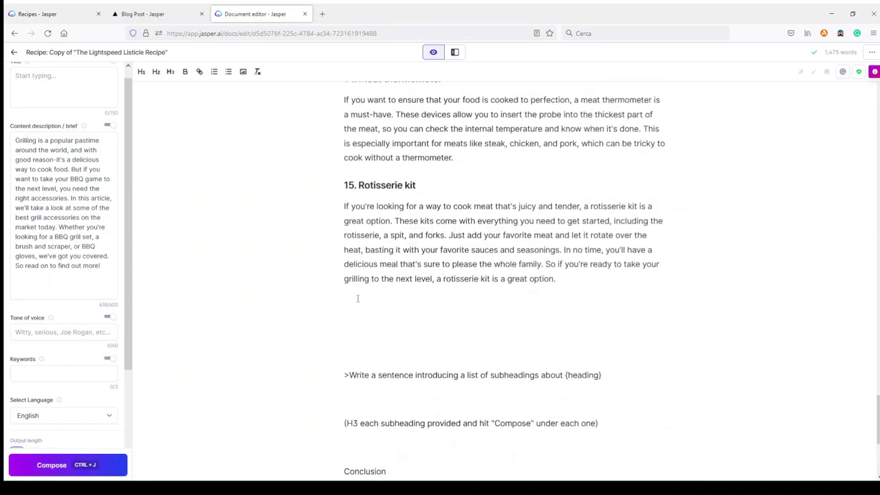
pyautogui.hotkey('ctrl', 'v')
# Step: Renumber the pasted vegetable grill basket item to 16 and format it as an H2 heading
pyautogui.moveTo(353, 302); pyautogui.dragTo(348, 303)
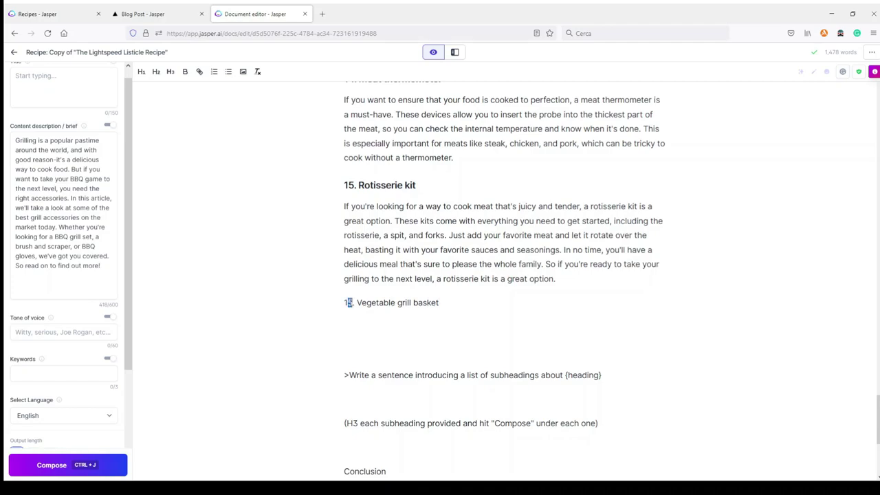
pyautogui.write('6')
pyautogui.tripleClick(470, 300)
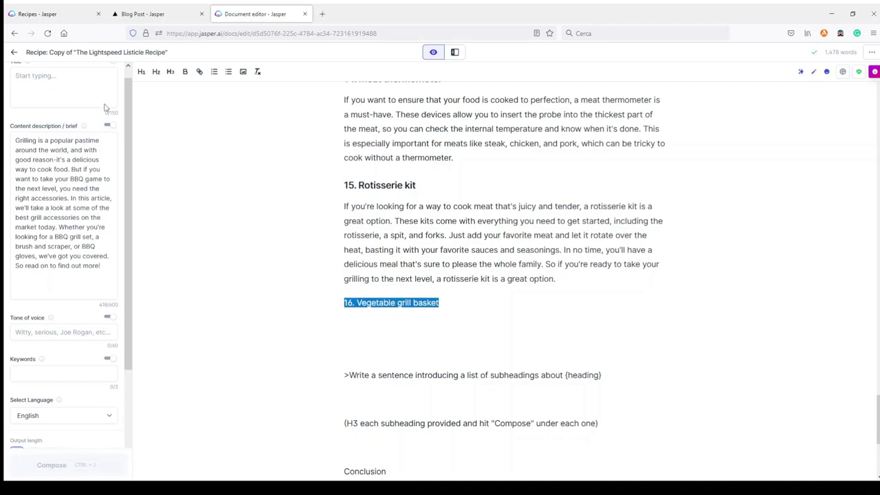
pyautogui.click(156, 72)
# Step: Compose medium-length text under the "16. Vegetable grill basket" heading and remove the blank line above it
pyautogui.scroll(-2, 66, 275)
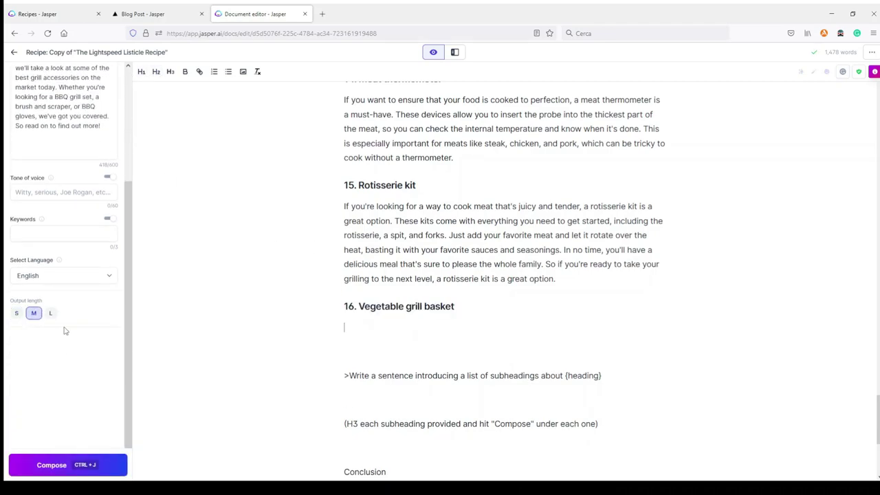
pyautogui.click(34, 314)
pyautogui.click(52, 469)
pyautogui.click(68, 459)
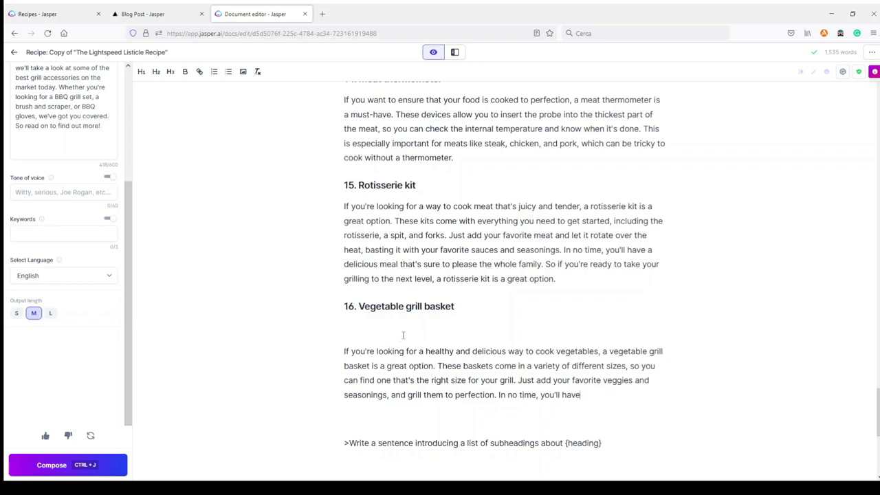
pyautogui.press('BackSpace')
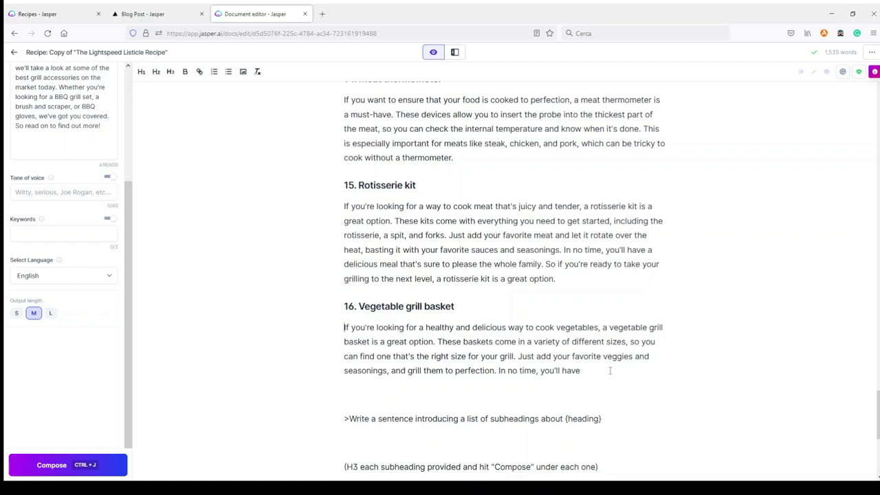
# Step: Continue the unfinished vegetable grill basket sentence with short-length Compose output and remove the extra space between "have" and "a"
pyautogui.click(16, 313)
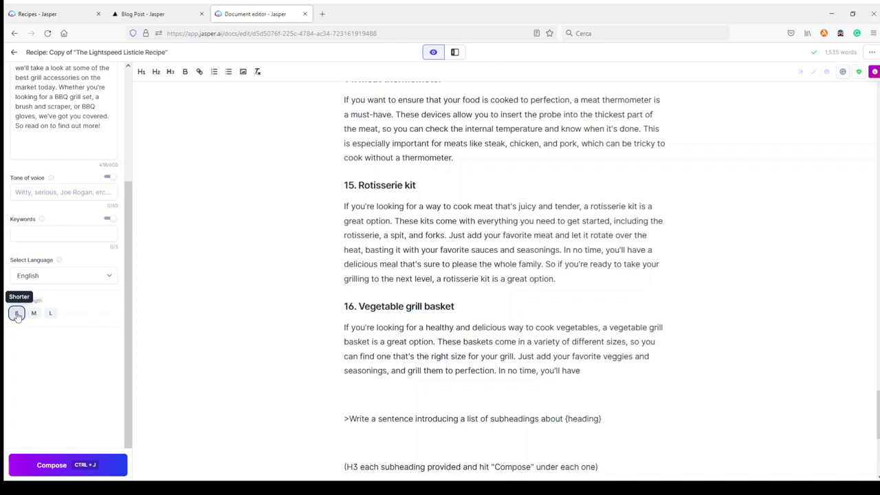
pyautogui.click(590, 371)
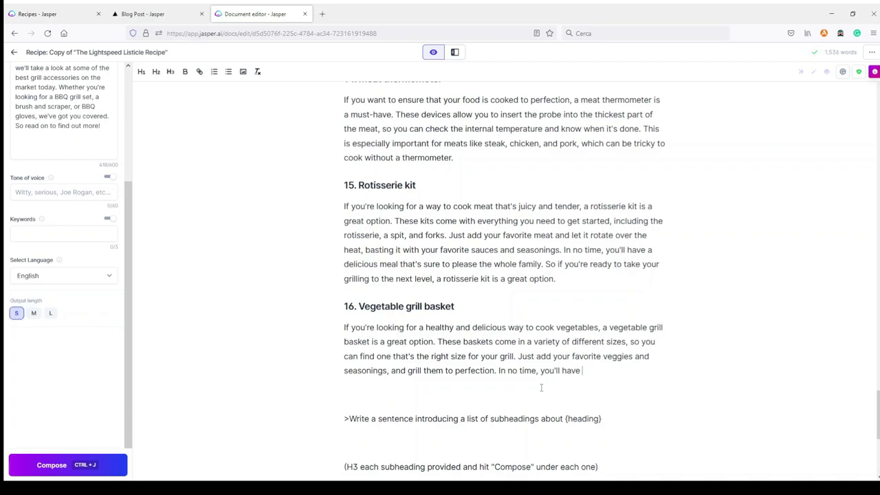
pyautogui.click(48, 467)
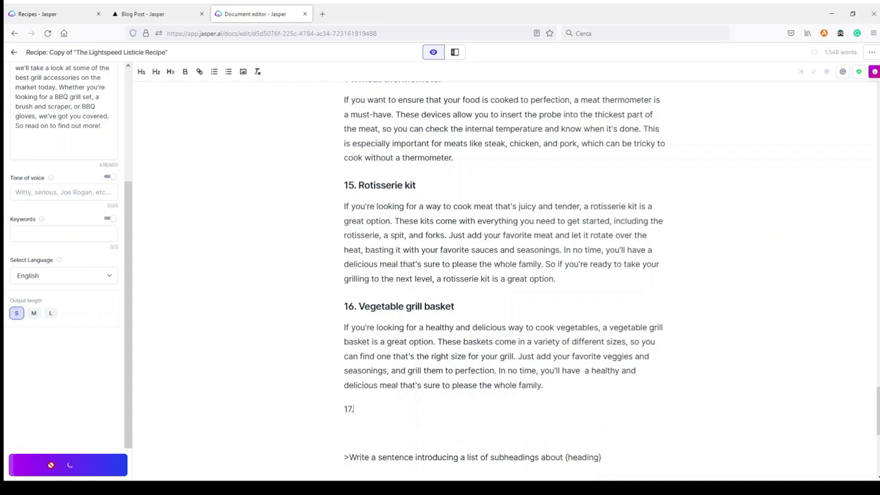
pyautogui.moveTo(584, 371)
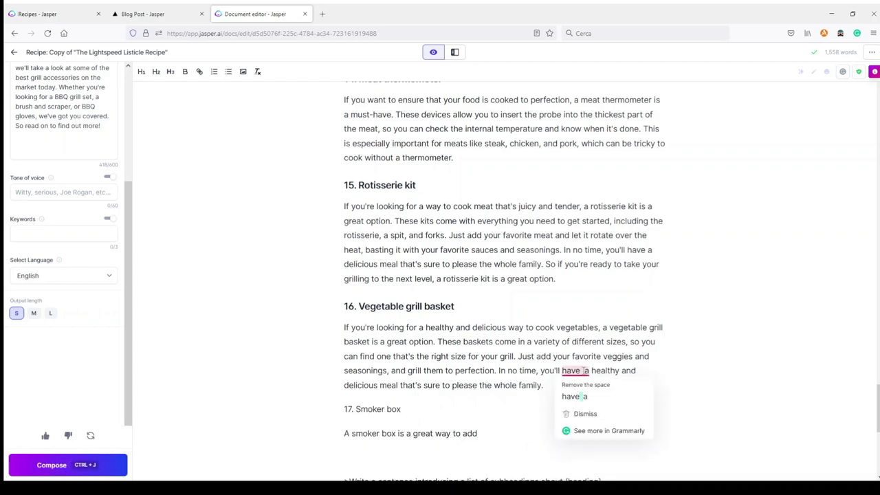
pyautogui.click(575, 396)
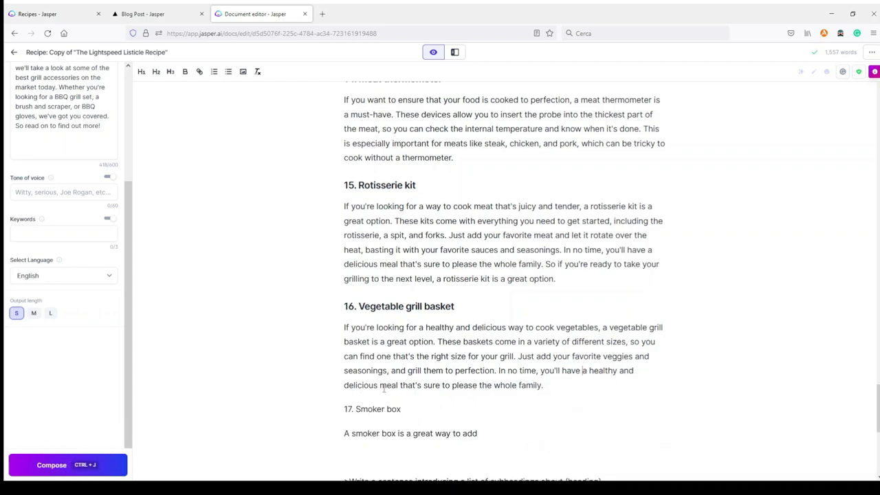
pyautogui.moveTo(543, 264); pyautogui.dragTo(470, 265)
pyautogui.click(543, 385)
pyautogui.scroll(-3, 536, 353)
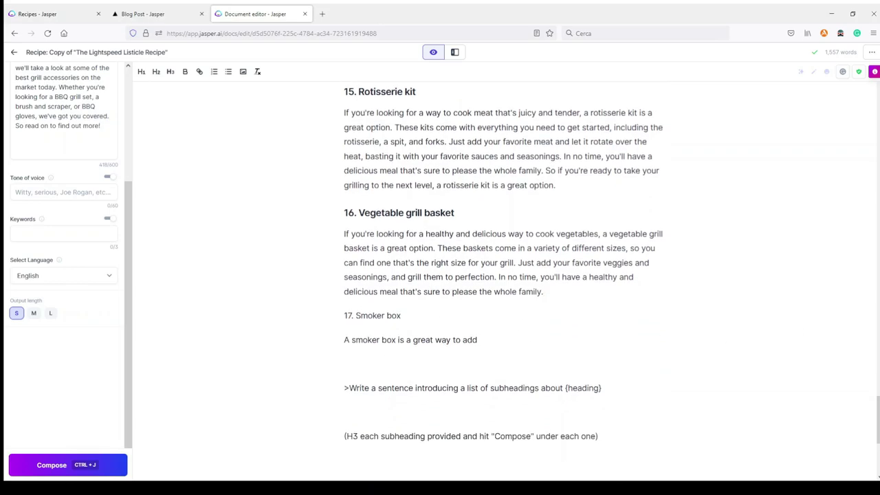
# Step: Copy the "17. BBQ recipes books" list item and paste it over the generated smoker box title and sentence
pyautogui.moveTo(878, 412); pyautogui.dragTo(878, 135)
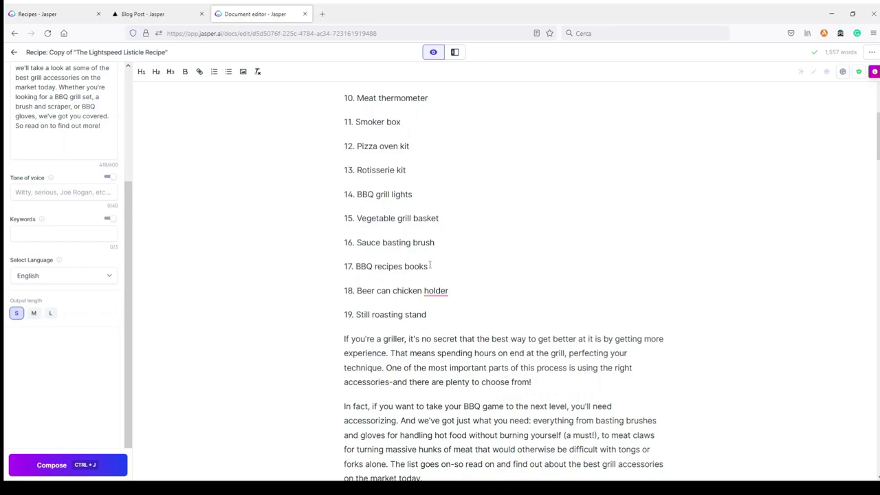
pyautogui.moveTo(435, 266); pyautogui.dragTo(344, 267)
pyautogui.hotkey('ctrl', 'c')
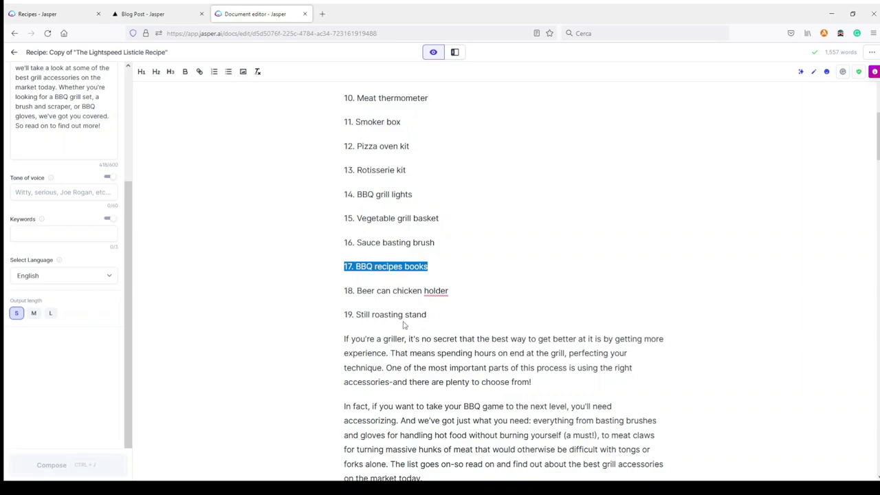
pyautogui.moveTo(878, 137); pyautogui.dragTo(878, 414)
pyautogui.moveTo(507, 218); pyautogui.dragTo(337, 196)
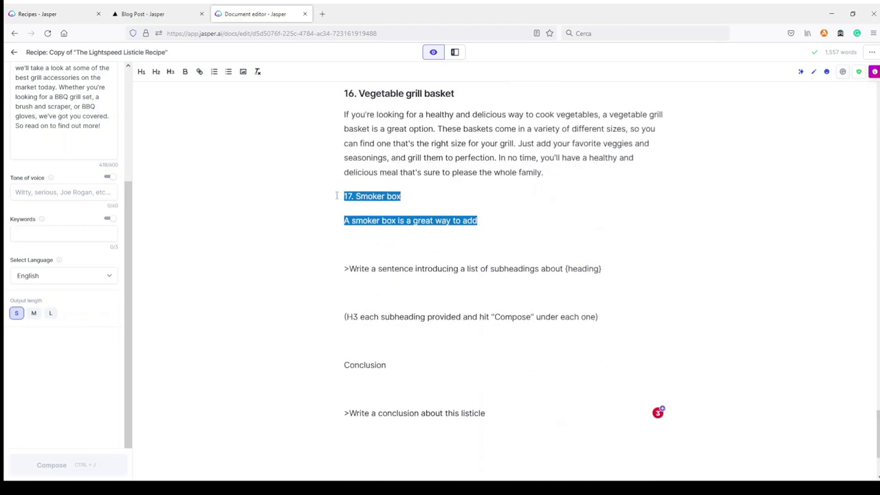
pyautogui.hotkey('ctrl', 'v')
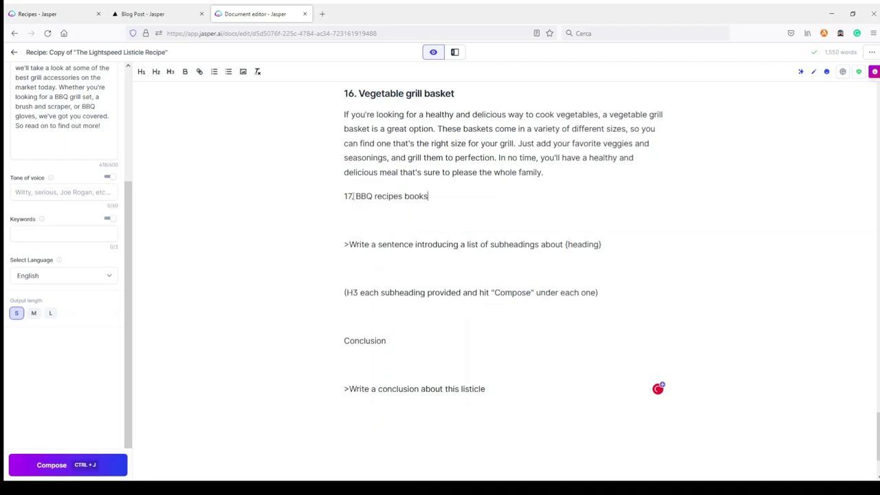
# Step: Format the pasted "17. BBQ recipes books" line as an H2 heading
pyautogui.moveTo(438, 196); pyautogui.dragTo(321, 195)
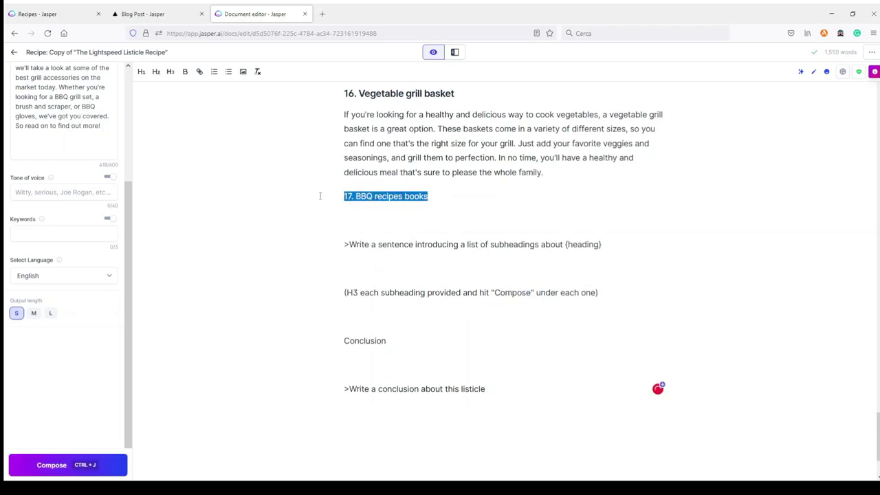
pyautogui.click(156, 74)
pyautogui.scroll(3, 503, 211)
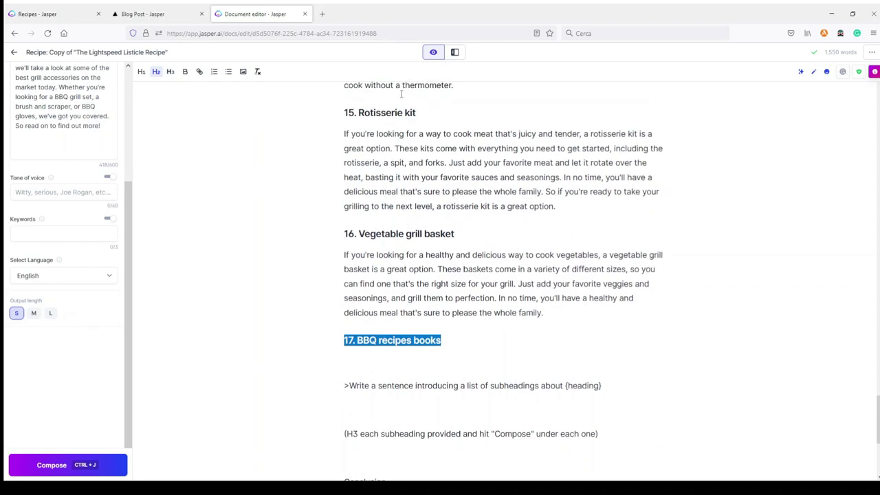
# Step: Open the Paragraph Generator and replace its topic with "BBQ recipes books are a must-have to take your grilling experience to the next level"
pyautogui.click(455, 53)
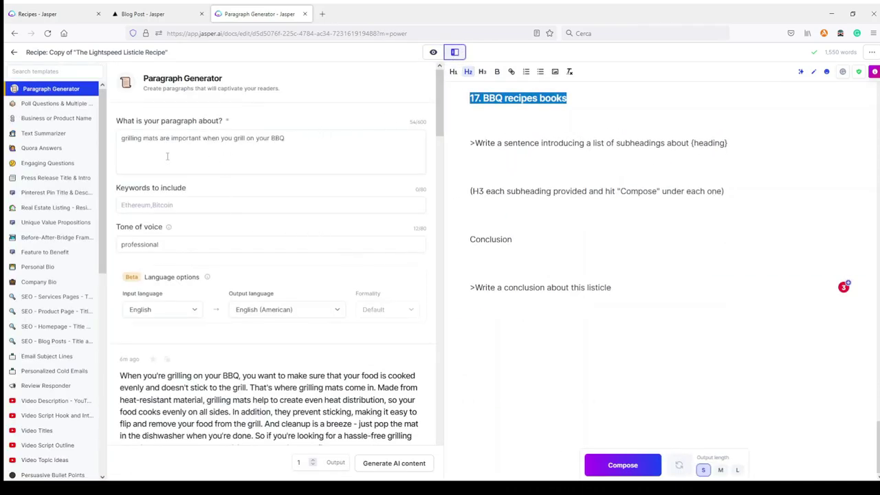
pyautogui.click(143, 137)
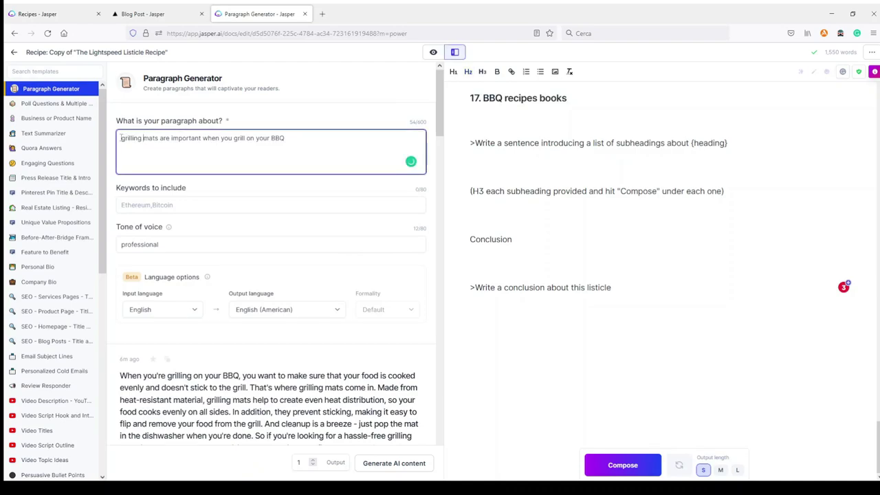
pyautogui.write('BBQ rece')
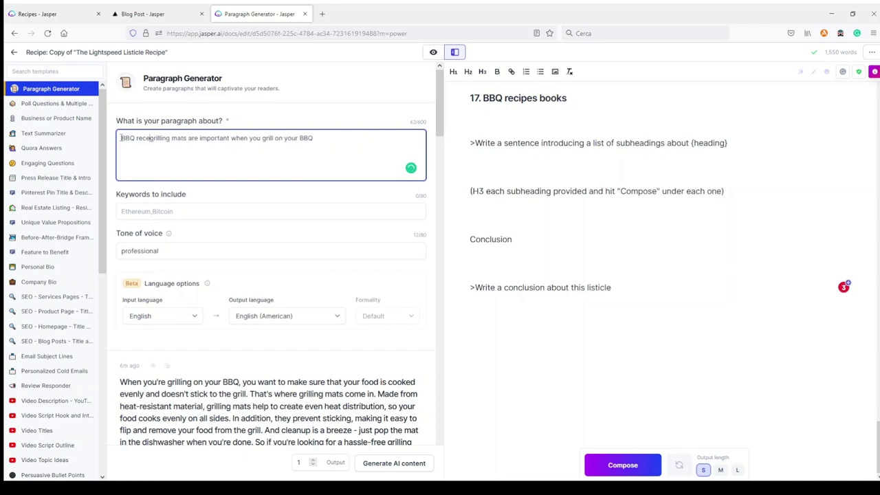
pyautogui.press('BackSpace')
pyautogui.write('i')
pyautogui.write('pes ')
pyautogui.write('books ar')
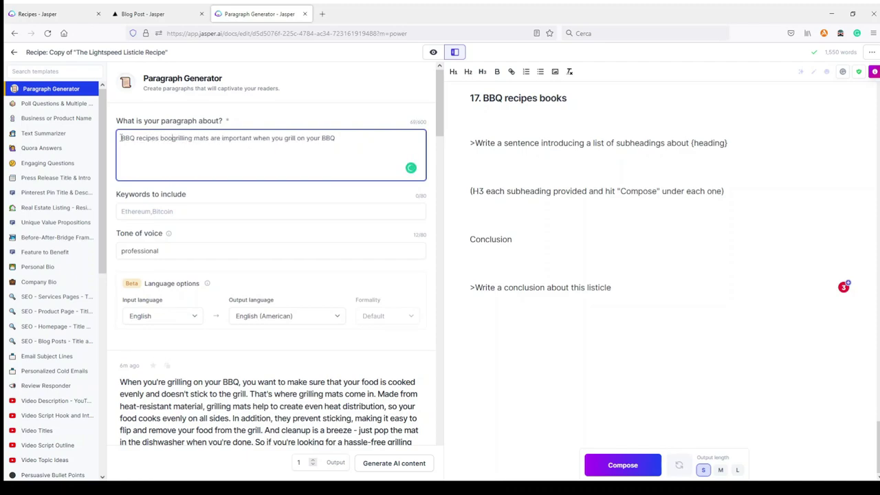
pyautogui.write('e ')
pyautogui.write('a must')
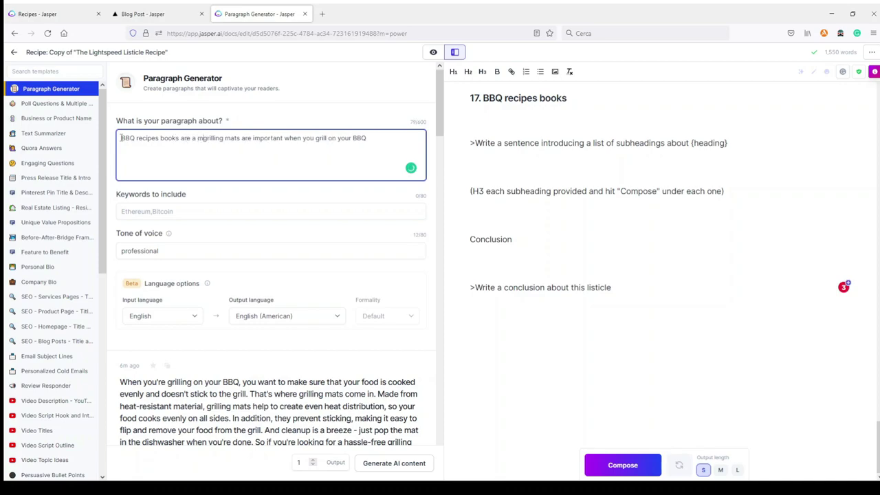
pyautogui.write('-have ')
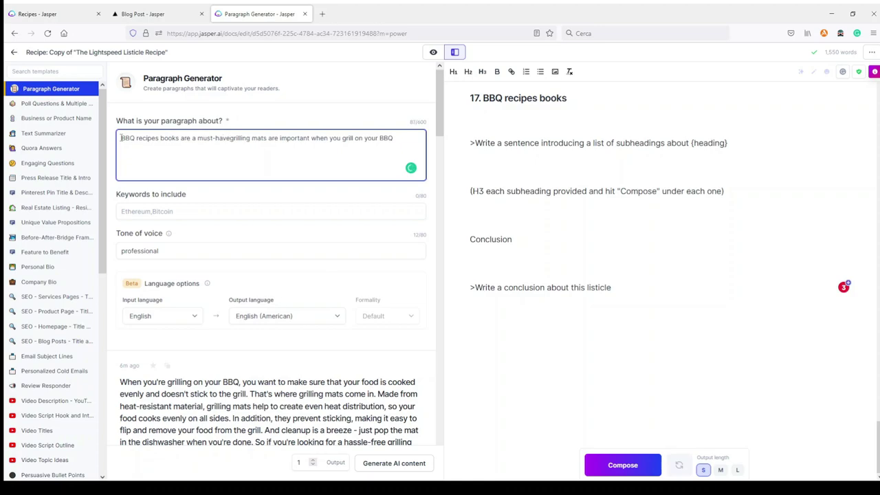
pyautogui.write('to')
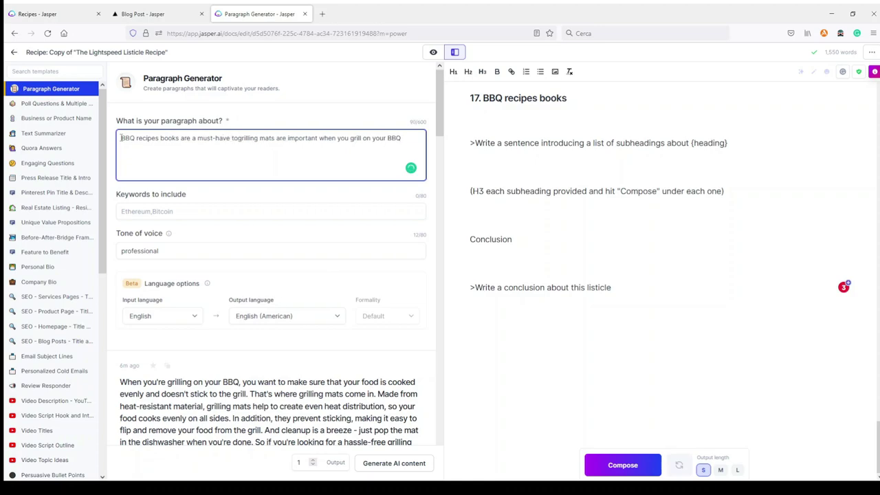
pyautogui.press('Delete')
pyautogui.press('Delete')
pyautogui.press('Delete')
pyautogui.press('Delete')
pyautogui.press('Delete')
pyautogui.press('Delete')
pyautogui.press('Delete')
pyautogui.press('Delete')
pyautogui.press('Delete')
pyautogui.press('Delete')
pyautogui.press('Delete')
pyautogui.press('Delete')
pyautogui.press('Delete')
pyautogui.press('Delete')
pyautogui.press('Delete')
pyautogui.press('Delete')
pyautogui.press('Delete')
pyautogui.press('Delete')
pyautogui.press('Delete')
pyautogui.press('Delete')
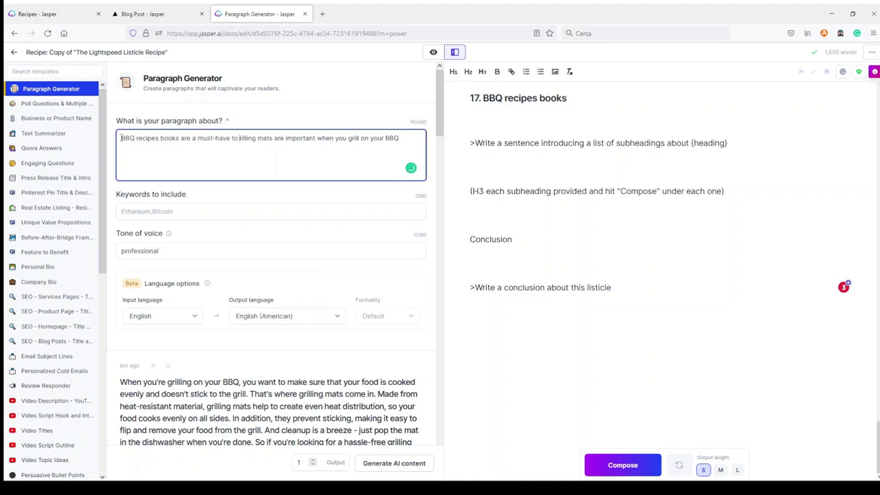
pyautogui.press('Delete')
pyautogui.press('Delete')
pyautogui.press('Delete')
pyautogui.press('Delete')
pyautogui.press('Delete')
pyautogui.press('Delete')
pyautogui.press('Delete')
pyautogui.press('Delete')
pyautogui.press('Delete')
pyautogui.press('Delete')
pyautogui.press('Delete')
pyautogui.press('Delete')
pyautogui.press('Delete')
pyautogui.press('Delete')
pyautogui.press('Delete')
pyautogui.press('Delete')
pyautogui.press('Delete')
pyautogui.press('Delete')
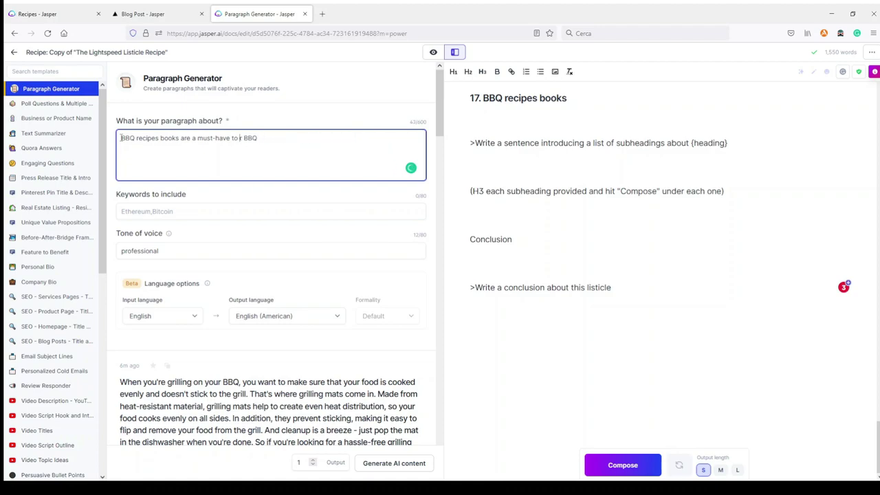
pyautogui.write('take your grilling experience to the next level')
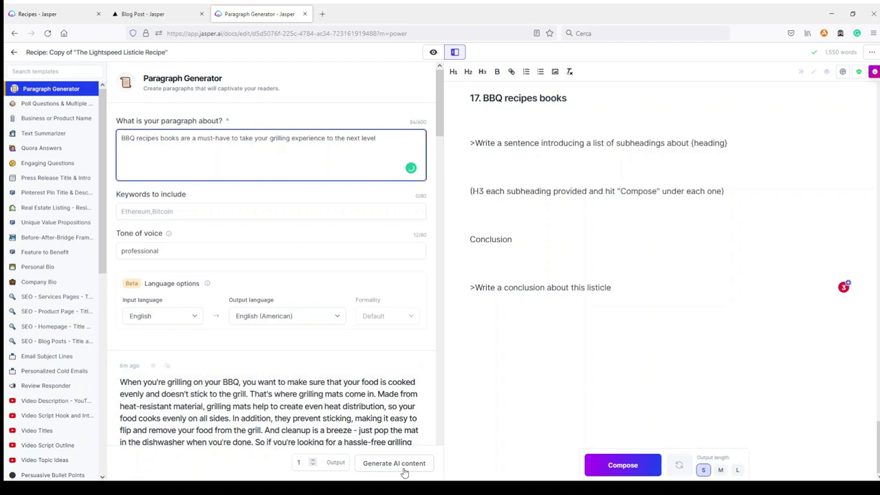
# Step: Set the tone of voice to "make reader's mouth water" and generate the BBQ recipes books paragraph
pyautogui.click(168, 251)
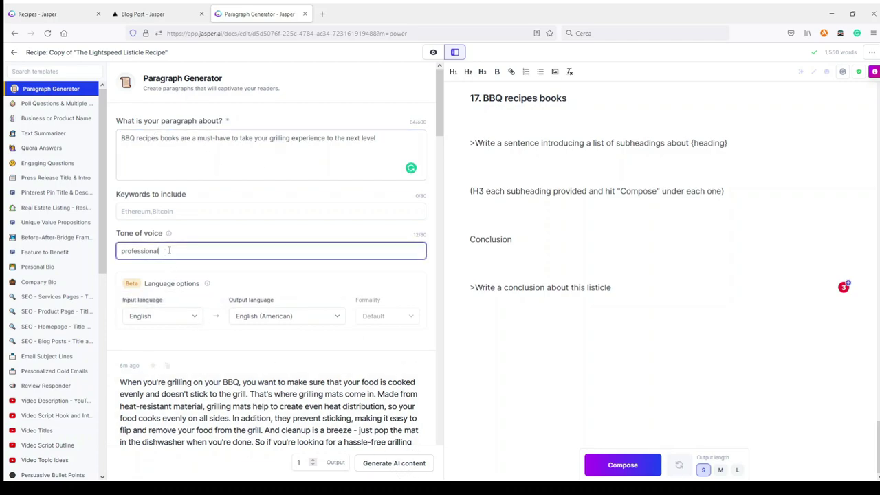
pyautogui.doubleClick(150, 251)
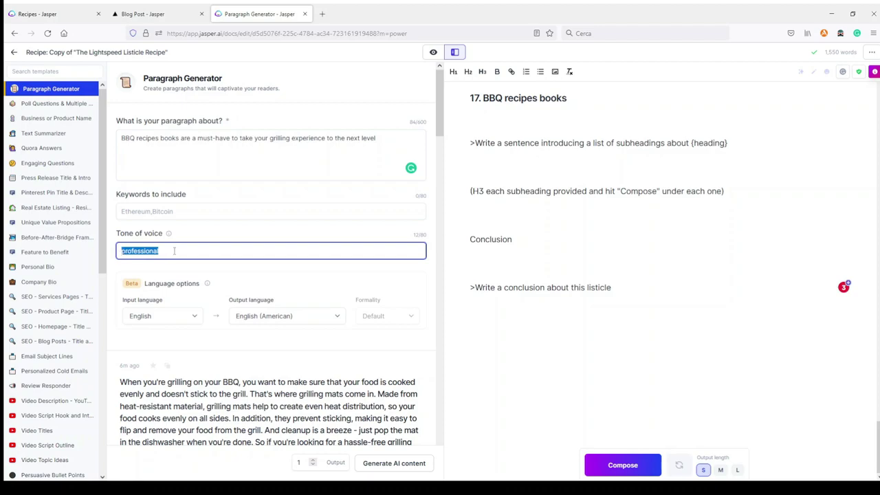
pyautogui.write("make reader's mouth water")
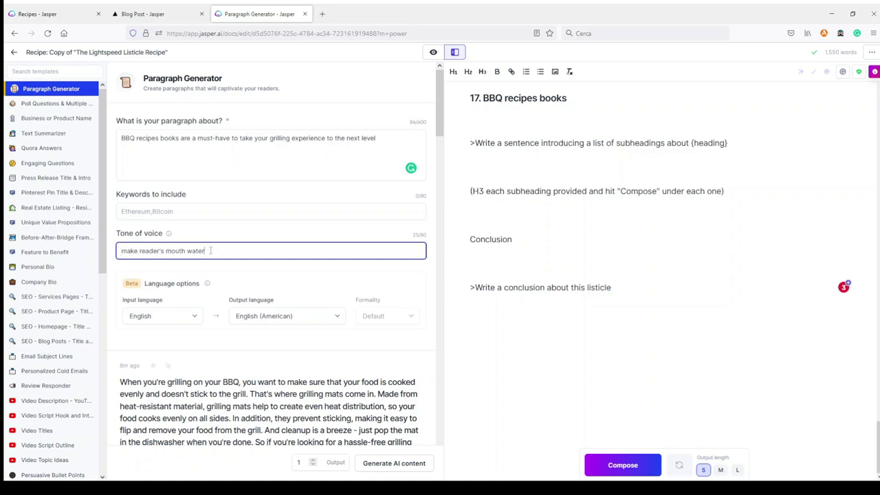
pyautogui.click(391, 462)
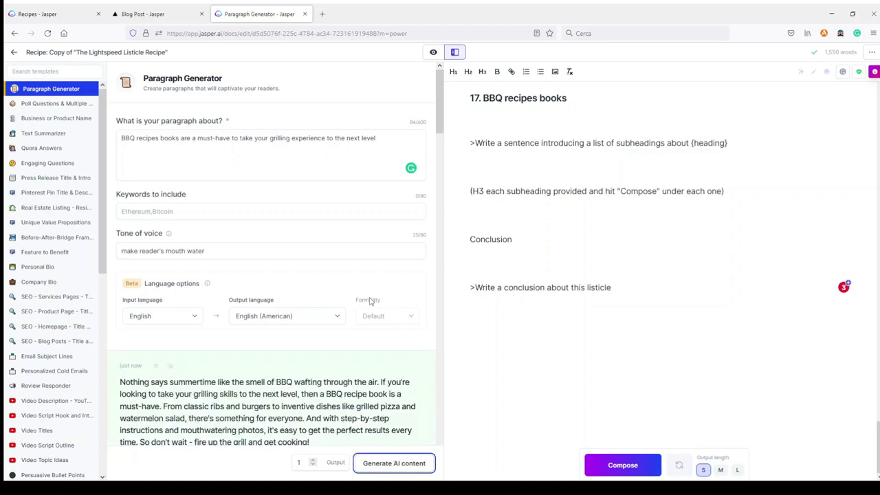
# Step: Copy the newly generated BBQ recipes books paragraph, paste it under heading 17, and add empty lines below it
pyautogui.scroll(-3, 358, 296)
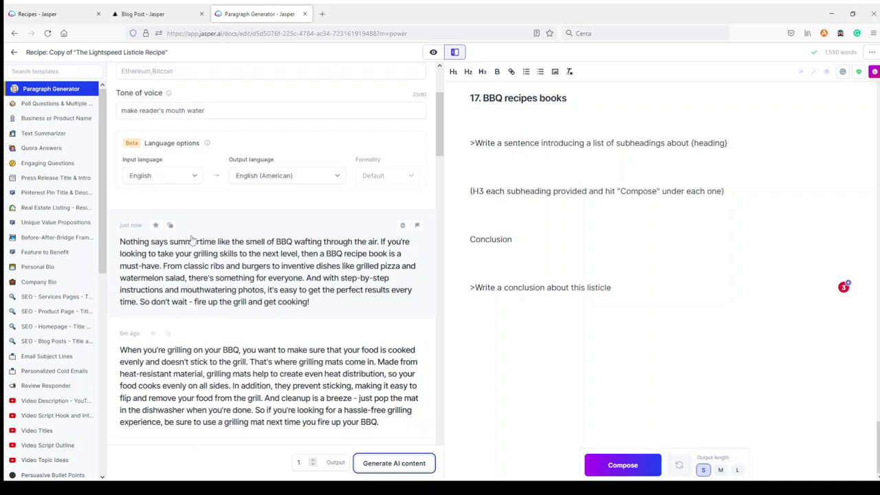
pyautogui.click(170, 225)
pyautogui.click(503, 115)
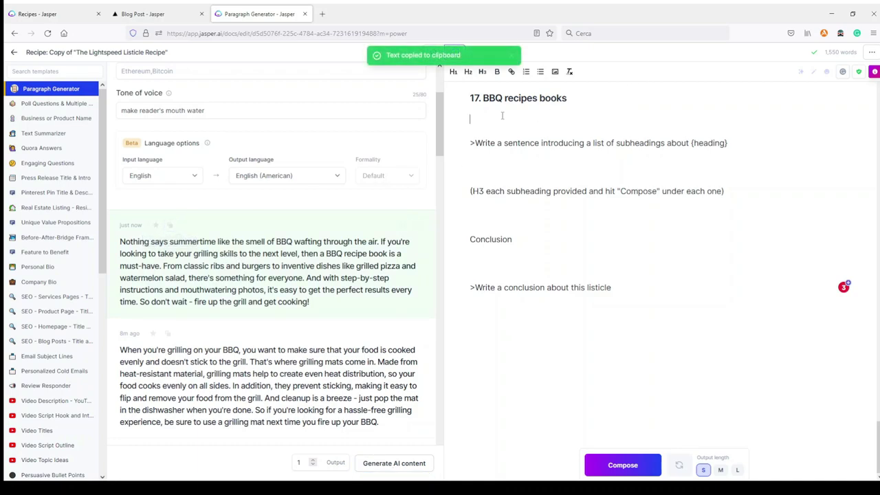
pyautogui.hotkey('ctrl', 'v')
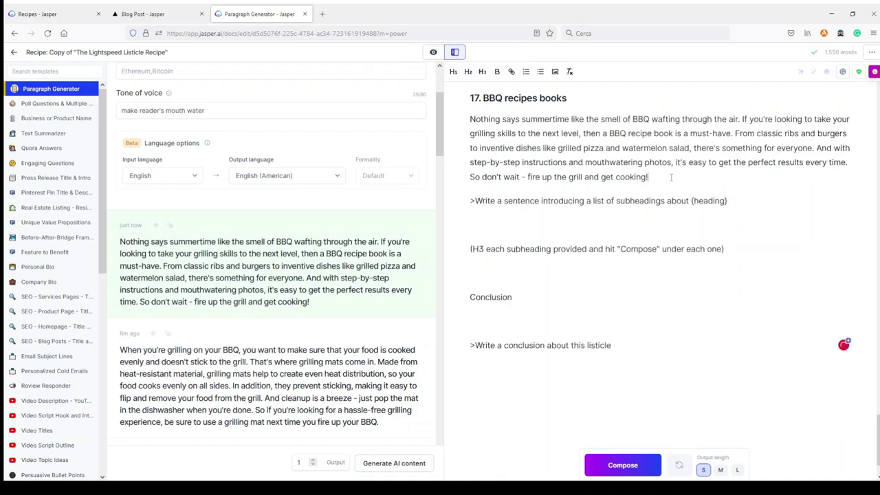
pyautogui.press('Return')
pyautogui.press('Return')
# Step: Copy the "18. Beer can chicken holder" list item below the BBQ recipes books paragraph and format it as an H2 heading
pyautogui.click(433, 54)
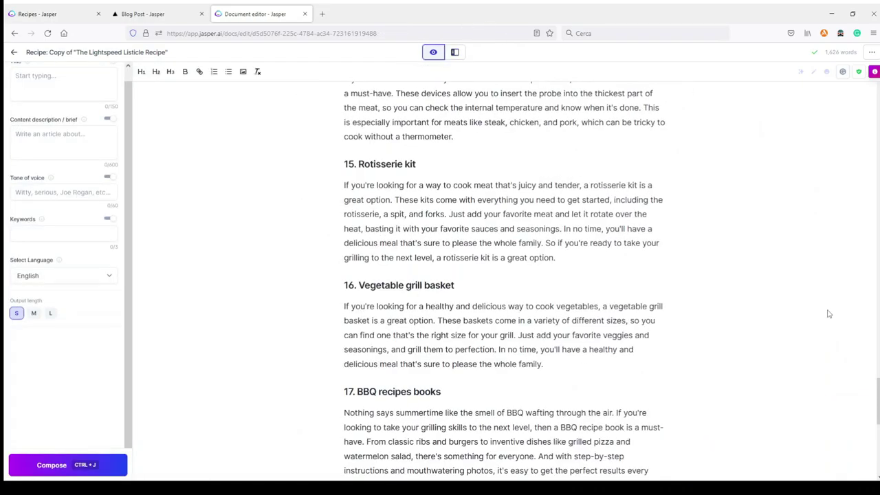
pyautogui.scroll(15, 870, 153)
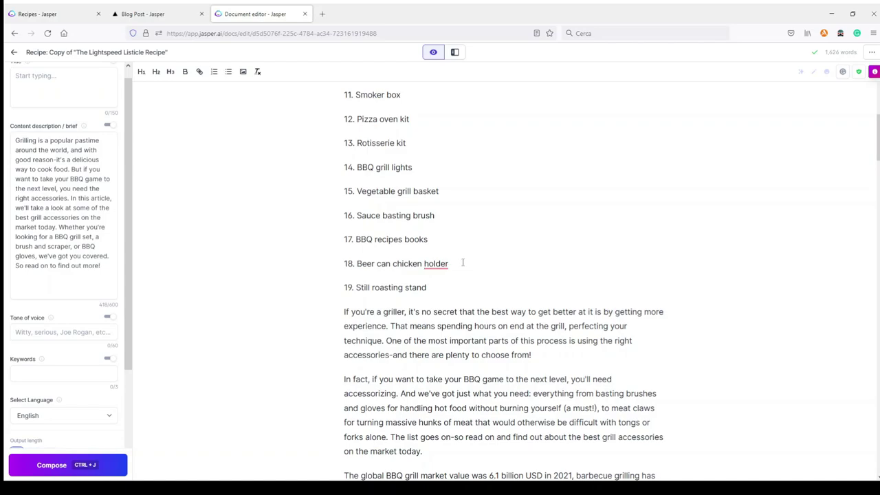
pyautogui.moveTo(456, 263); pyautogui.dragTo(344, 264)
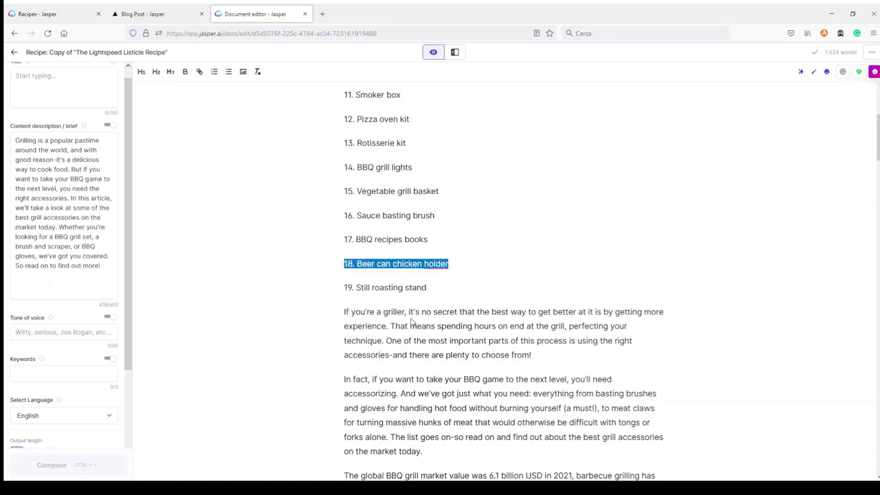
pyautogui.moveTo(878, 130); pyautogui.dragTo(878, 419)
pyautogui.click(354, 294)
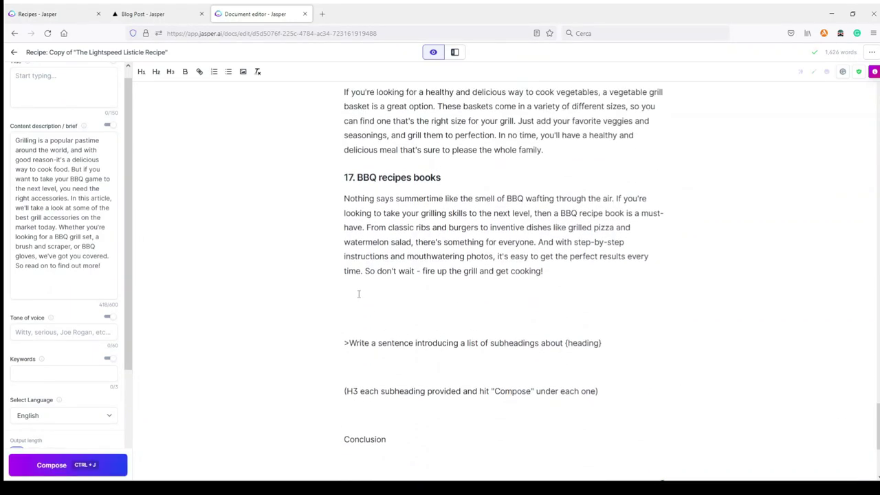
pyautogui.hotkey('ctrl', 'v')
pyautogui.moveTo(451, 294); pyautogui.dragTo(289, 289)
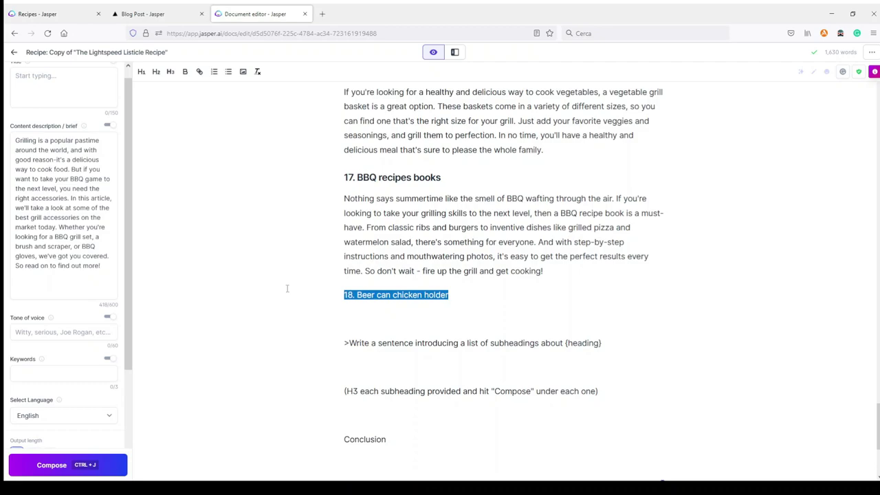
pyautogui.click(156, 71)
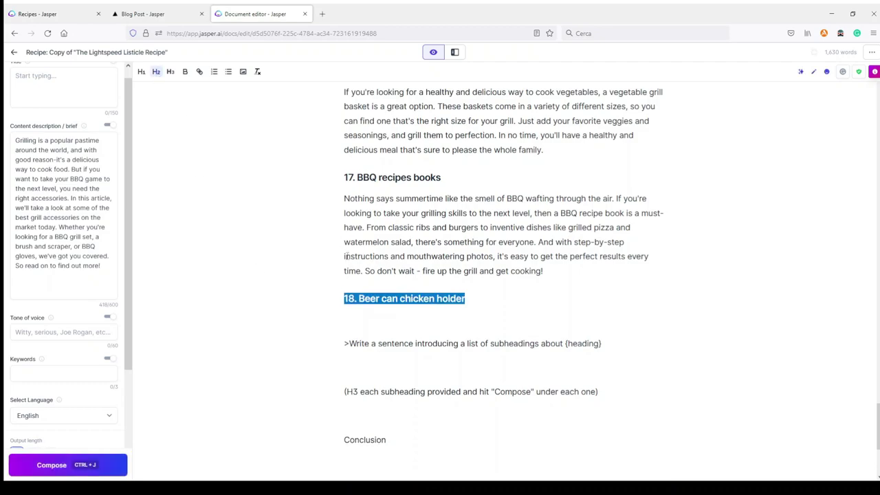
# Step: Compose short text under the "18. Beer can chicken holder" heading and remove the empty line above the generated text
pyautogui.click(351, 313)
pyautogui.scroll(-2, 95, 335)
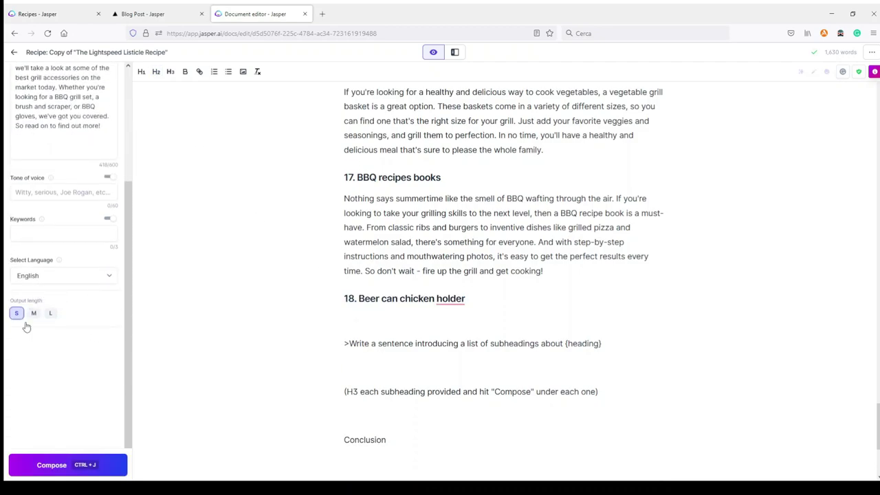
pyautogui.click(12, 461)
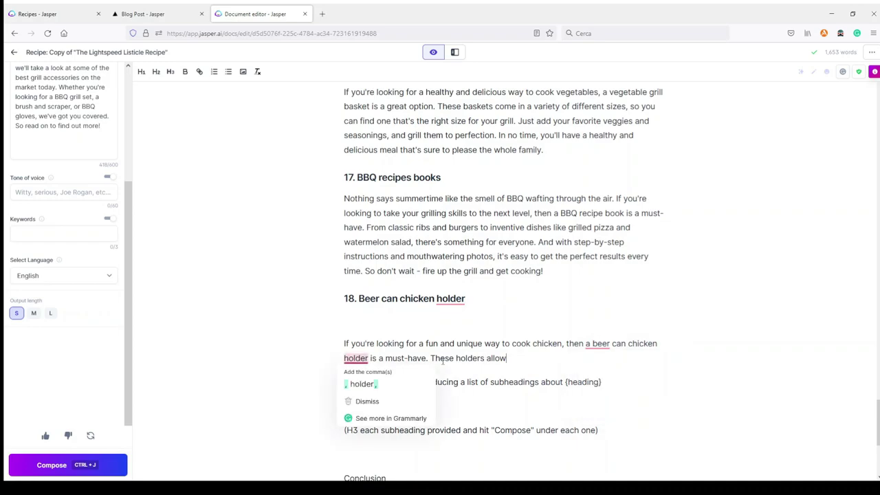
pyautogui.click(348, 317)
pyautogui.press('BackSpace')
# Step: Add empty lines after the beer can chicken holder text and keep composing from its end until the paragraph is complete
pyautogui.click(527, 334)
pyautogui.press('Return')
pyautogui.press('Return')
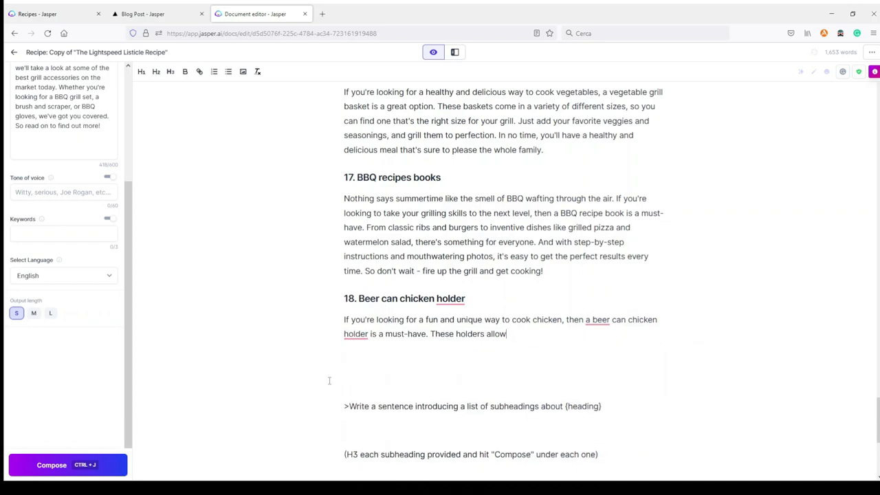
pyautogui.click(44, 466)
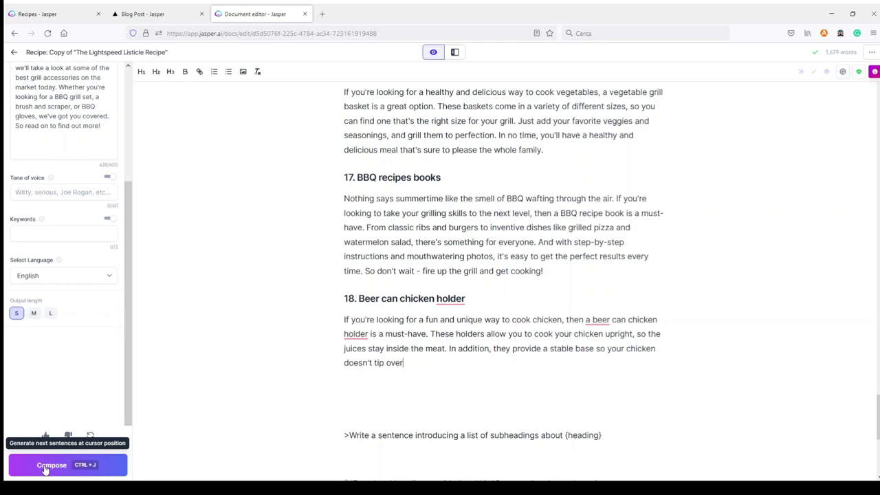
pyautogui.click(44, 467)
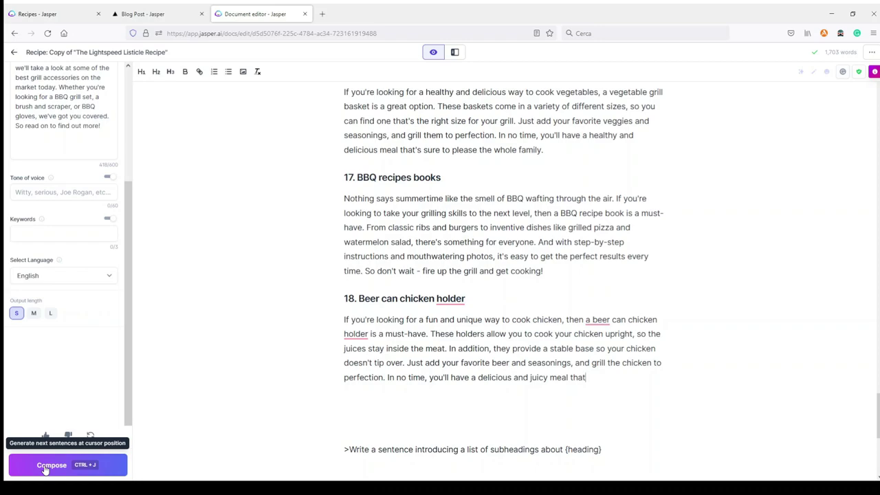
pyautogui.click(46, 468)
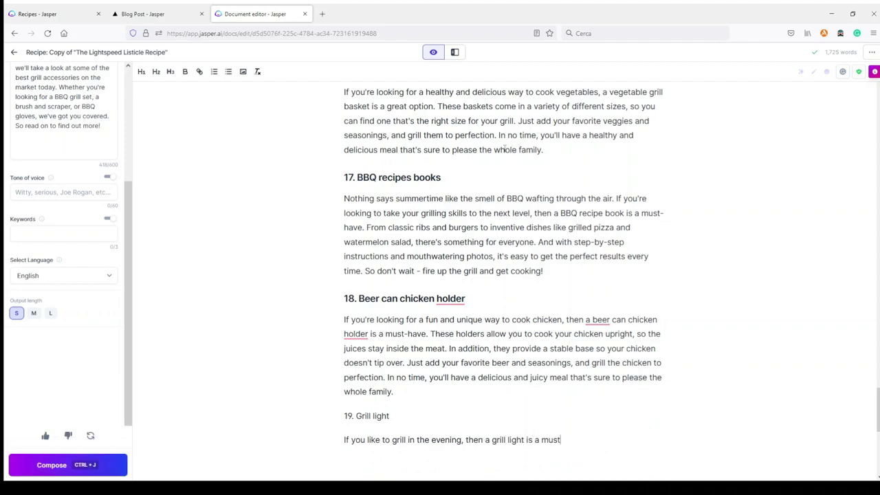
# Step: Replace "the whole family." at the end of the beer can chicken holder paragraph with "your fiends."
pyautogui.moveTo(506, 149); pyautogui.dragTo(548, 148)
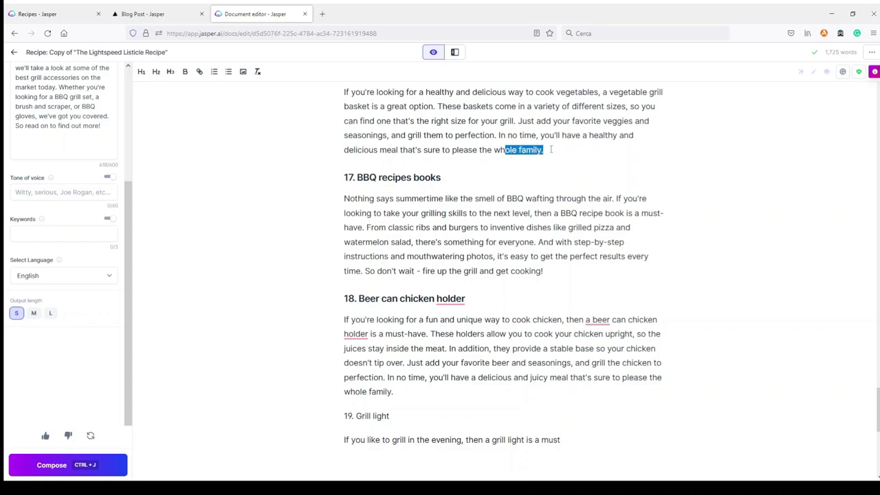
pyautogui.click(650, 378)
pyautogui.moveTo(650, 378); pyautogui.dragTo(668, 385)
pyautogui.press('BackSpace')
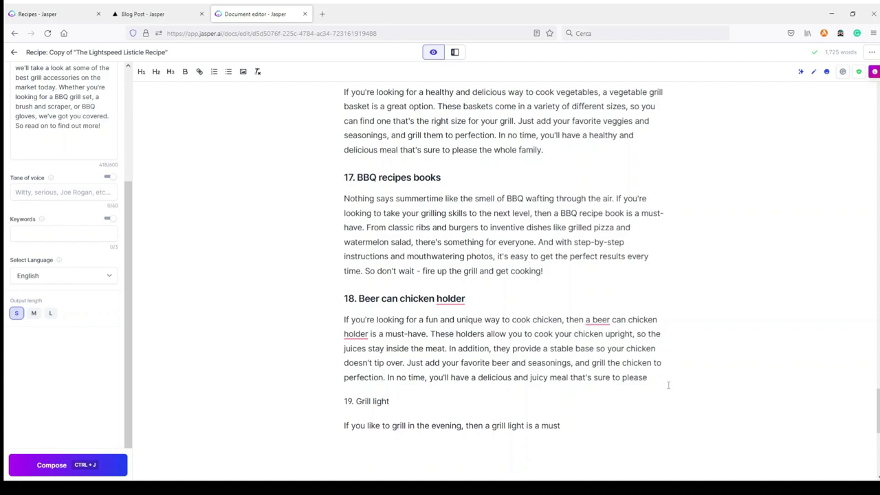
pyautogui.write('your fiends.')
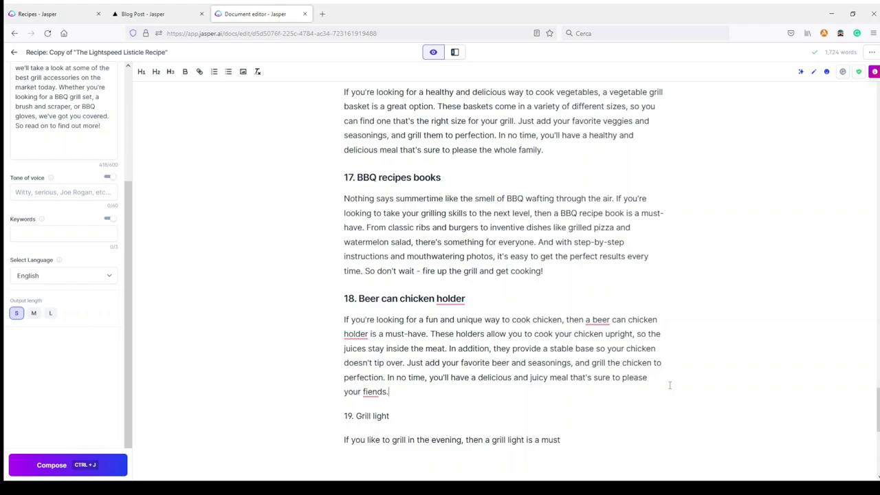
# Step: Delete the generated "19. Grill light" title and the sentence below it
pyautogui.scroll(-3, 760, 318)
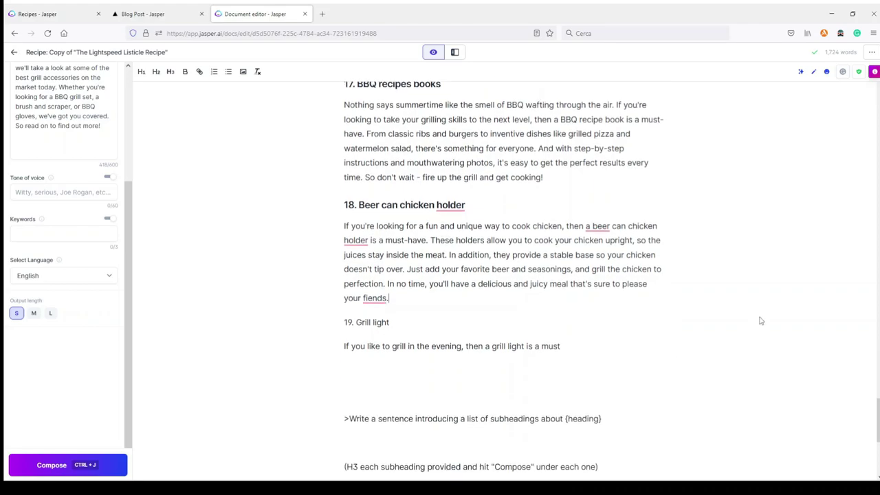
pyautogui.moveTo(561, 346); pyautogui.dragTo(330, 324)
pyautogui.press('BackSpace')
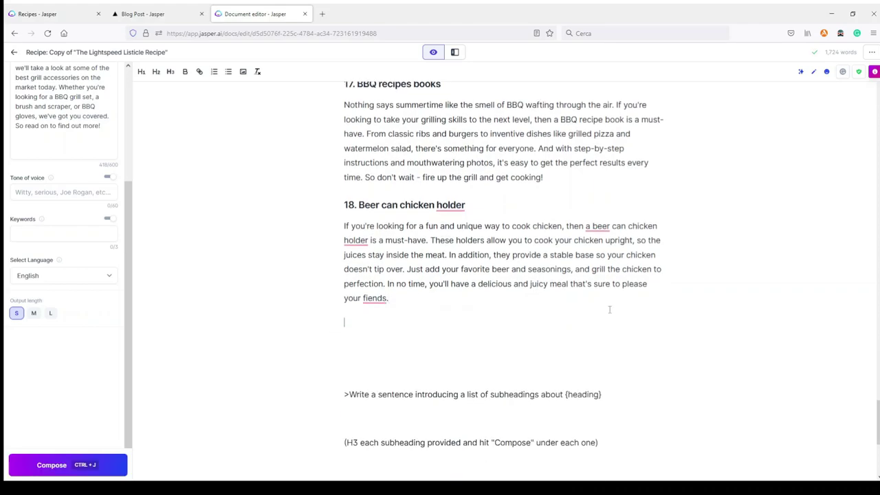
# Step: Copy the "19. Still roasting stand" list item below the beer can chicken holder paragraph and format it as an H2 heading
pyautogui.moveTo(877, 418); pyautogui.dragTo(877, 127)
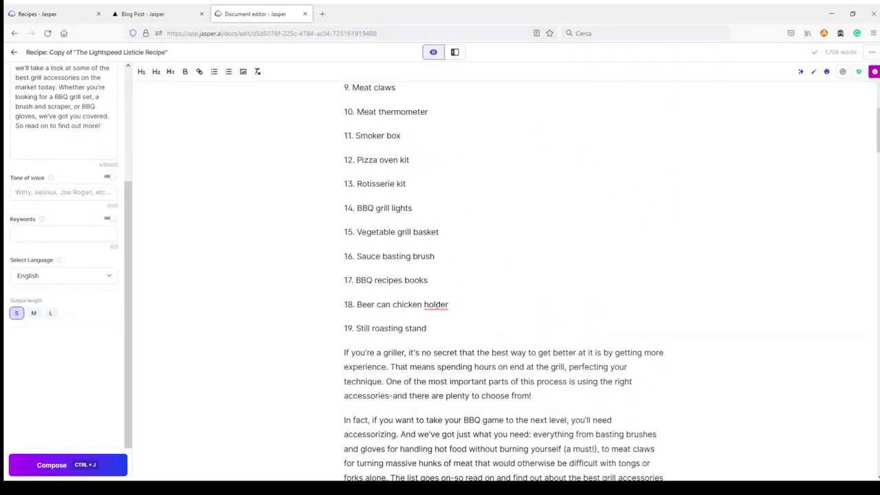
pyautogui.moveTo(434, 328); pyautogui.dragTo(343, 329)
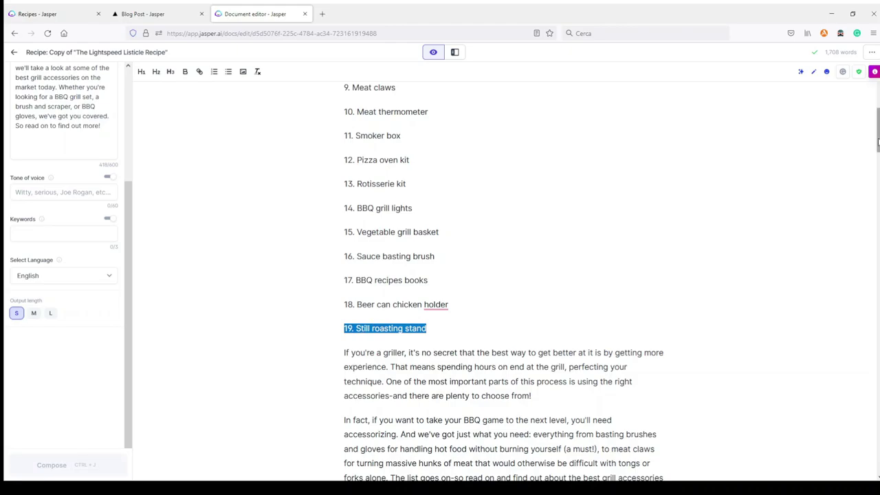
pyautogui.moveTo(877, 142); pyautogui.dragTo(868, 440)
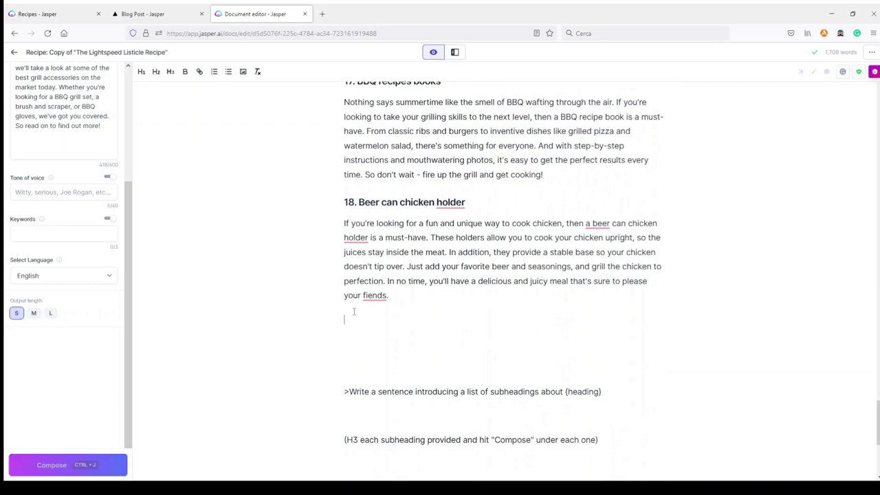
pyautogui.hotkey('ctrl', 'v')
pyautogui.hotkey('shift', 'Home')
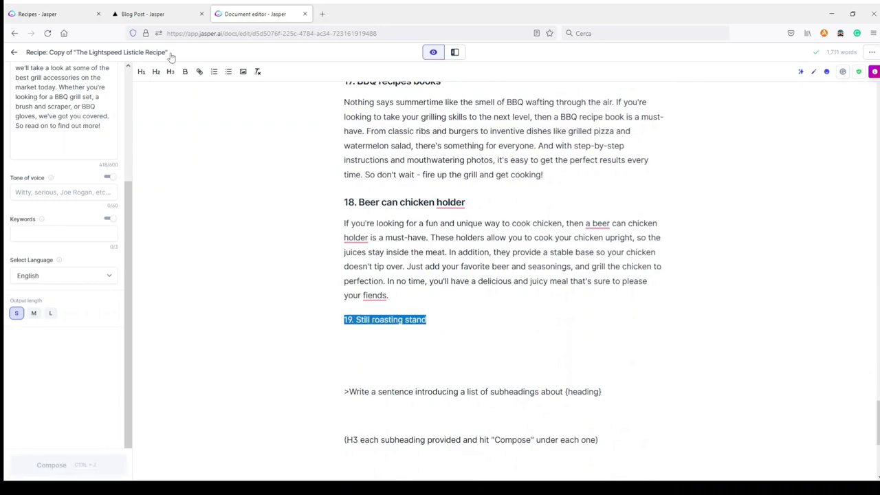
pyautogui.click(156, 71)
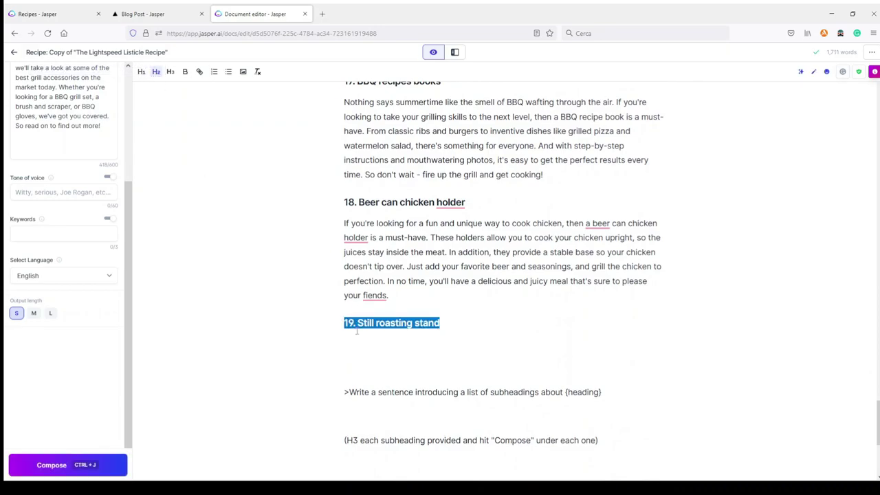
# Step: Try composing text under the "19. Still roasting stand" heading with output length M, and discard the result with negative feedback
pyautogui.click(456, 324)
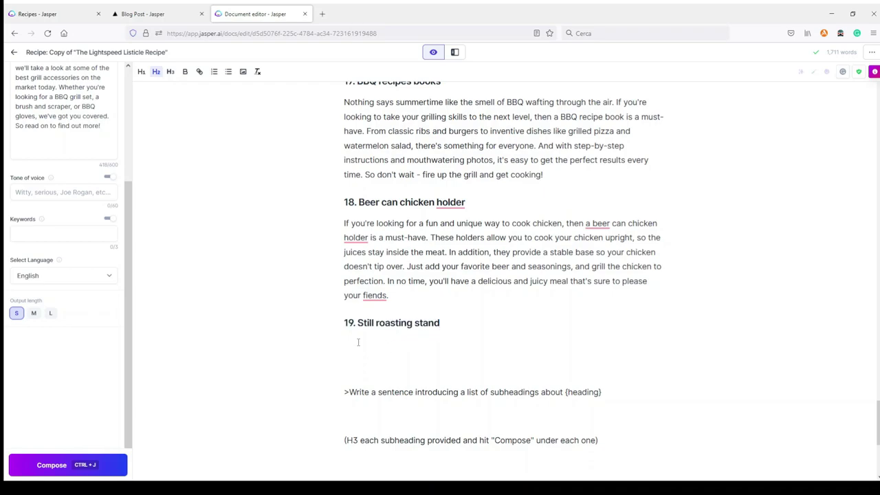
pyautogui.press('Return')
pyautogui.click(35, 314)
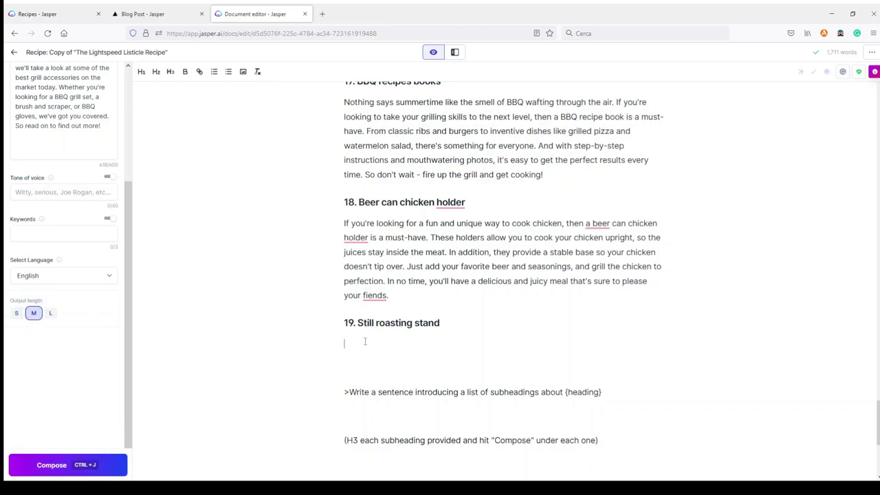
pyautogui.click(50, 464)
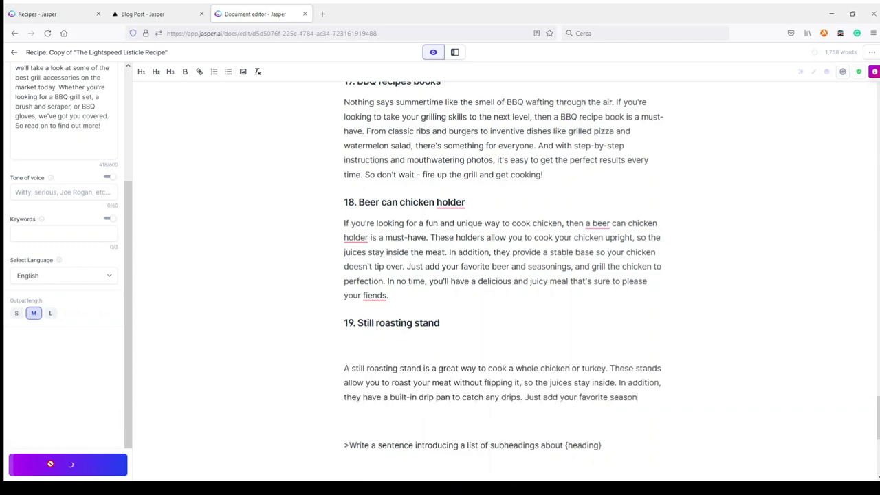
pyautogui.scroll(-4, 390, 232)
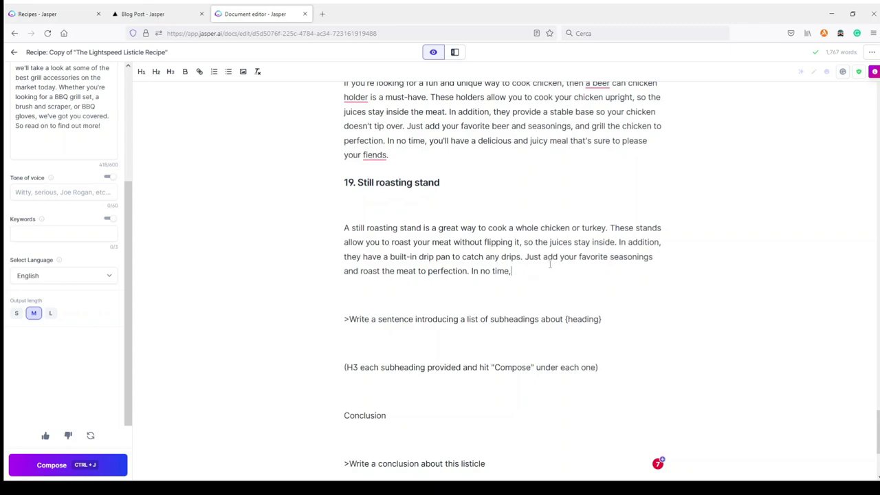
pyautogui.scroll(3, 550, 265)
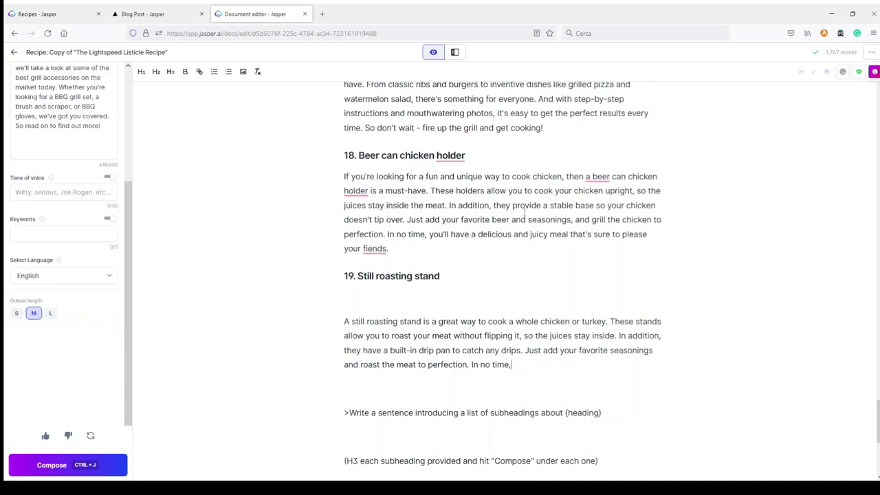
pyautogui.click(68, 436)
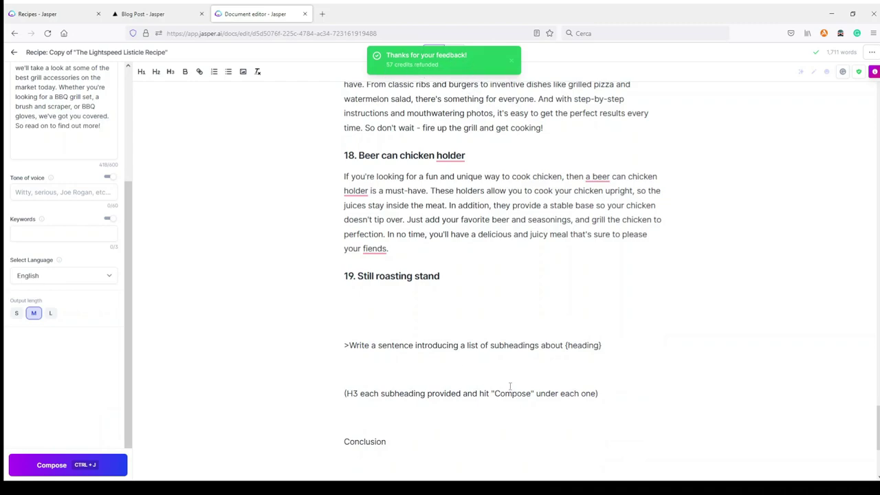
# Step: Switch to Power mode, clear the old Paragraph Generator topic, and correct the item 19 heading to "19. Steel roasting stand"
pyautogui.moveTo(357, 276); pyautogui.dragTo(440, 276)
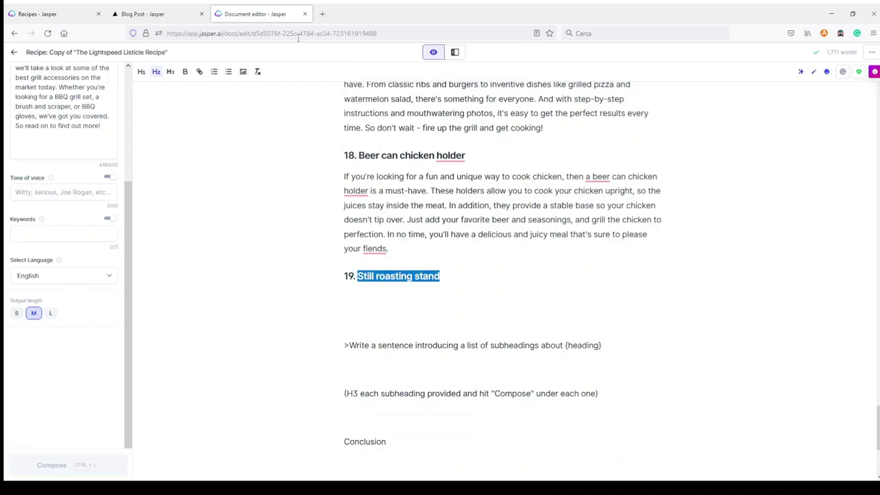
pyautogui.click(454, 53)
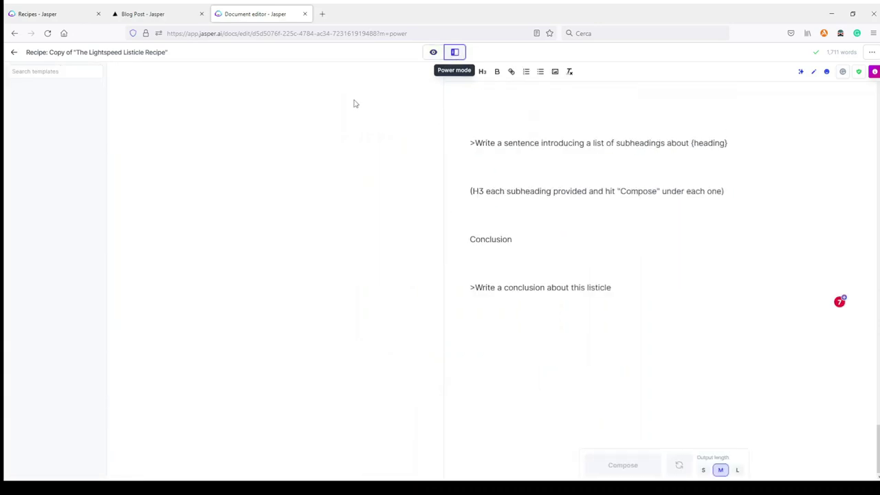
pyautogui.moveTo(390, 137); pyautogui.dragTo(122, 138)
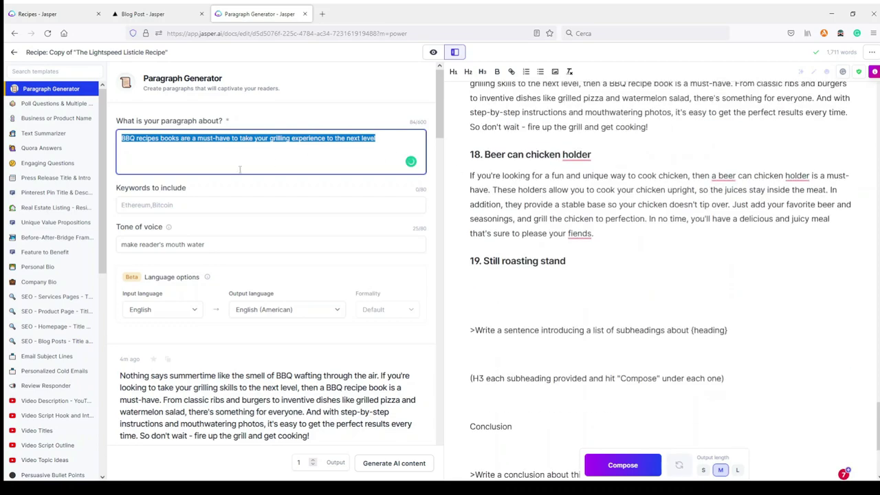
pyautogui.write('st')
pyautogui.click(509, 262)
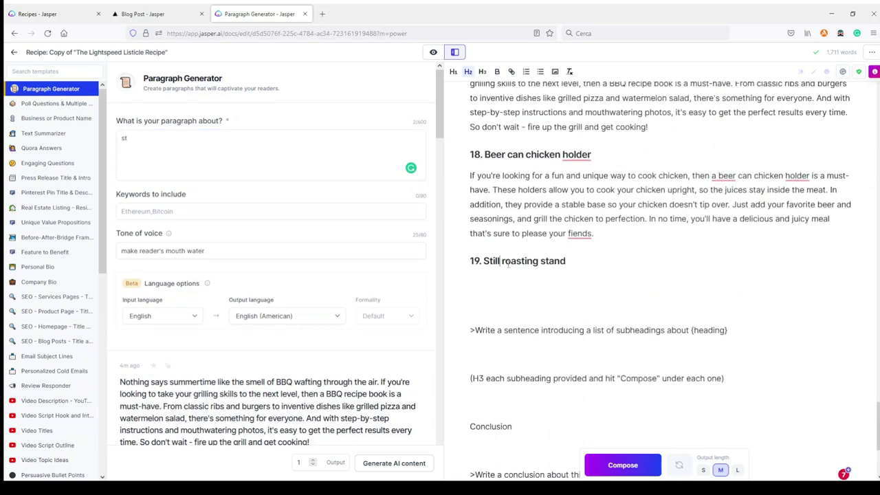
pyautogui.moveTo(501, 261); pyautogui.dragTo(490, 261)
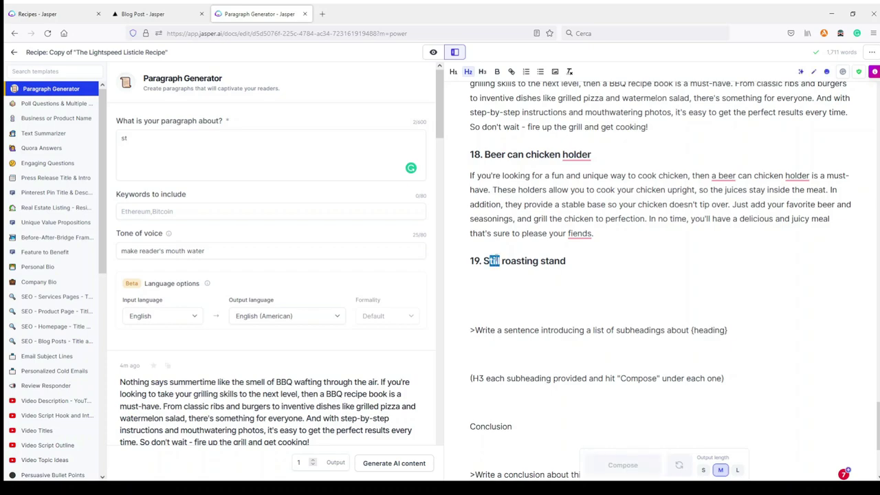
pyautogui.write('teel')
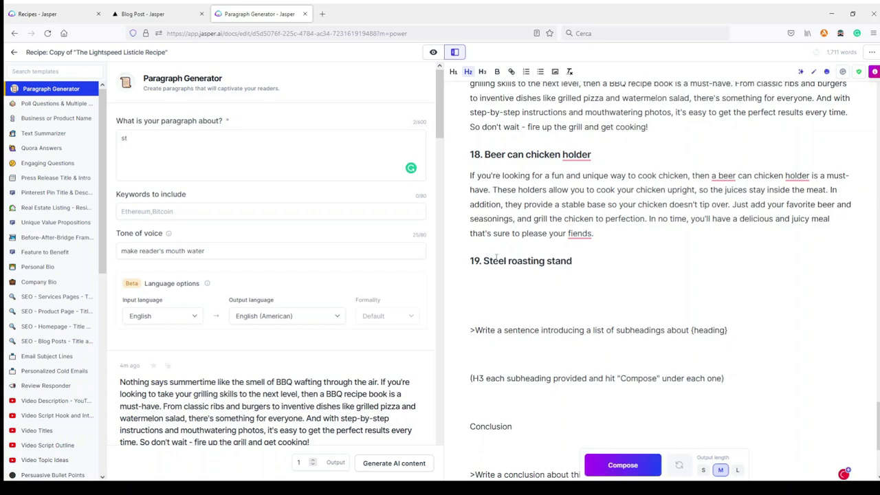
# Step: Set the paragraph topic to "steel roasting stand for ribs of meat is a good accessory for your perfect BBQ"
pyautogui.click(143, 137)
pyautogui.write('ee')
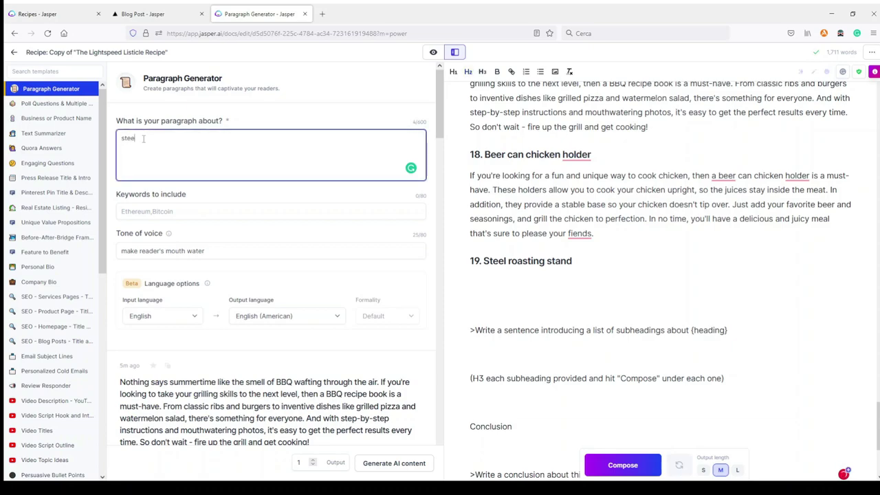
pyautogui.write('l roasting stand for ribs of meat')
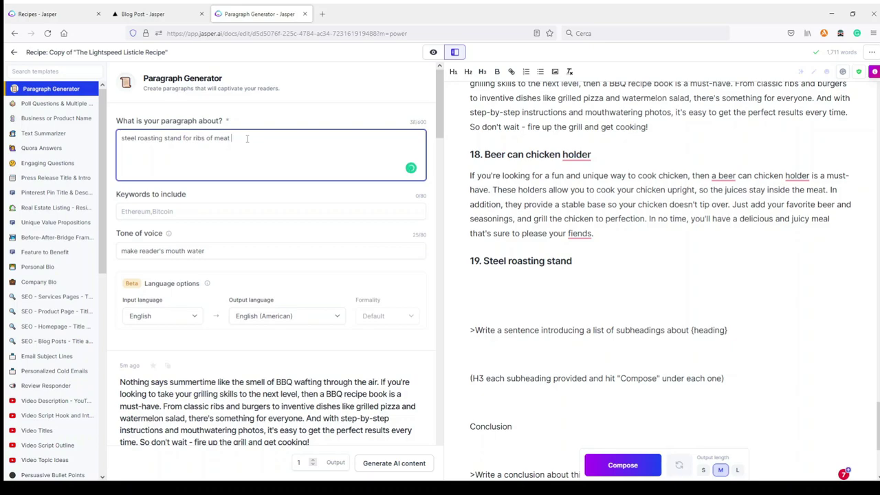
pyautogui.write(' is a must-have')
pyautogui.press('BackSpace')
pyautogui.press('BackSpace')
pyautogui.press('BackSpace')
pyautogui.press('BackSpace')
pyautogui.press('BackSpace')
pyautogui.press('BackSpace')
pyautogui.write('good accessory for your')
pyautogui.write('perfect BBQ')
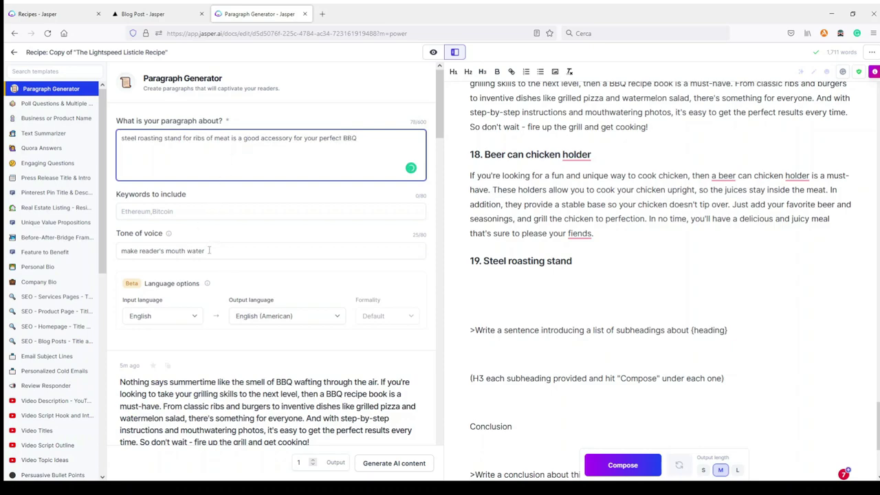
# Step: Set the tone of voice to "delicious" and accept the grammar suggestion that starts the topic with "A steel"
pyautogui.moveTo(211, 250); pyautogui.dragTo(102, 253)
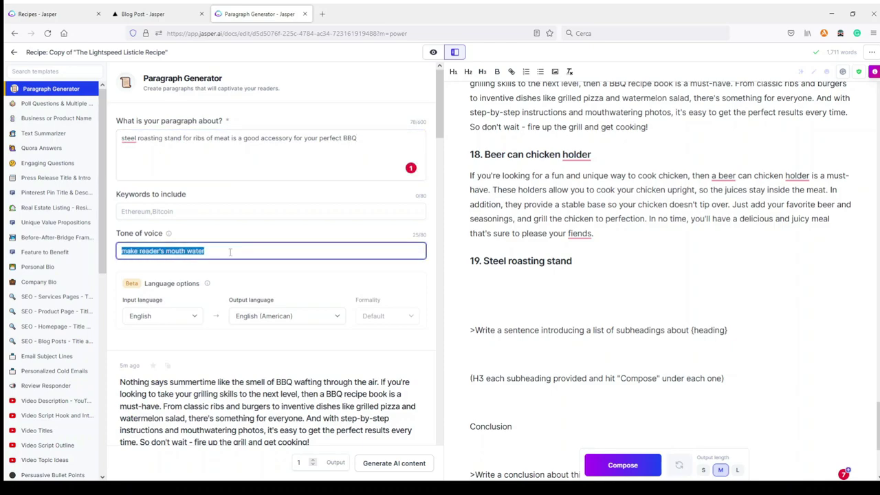
pyautogui.write('delicious')
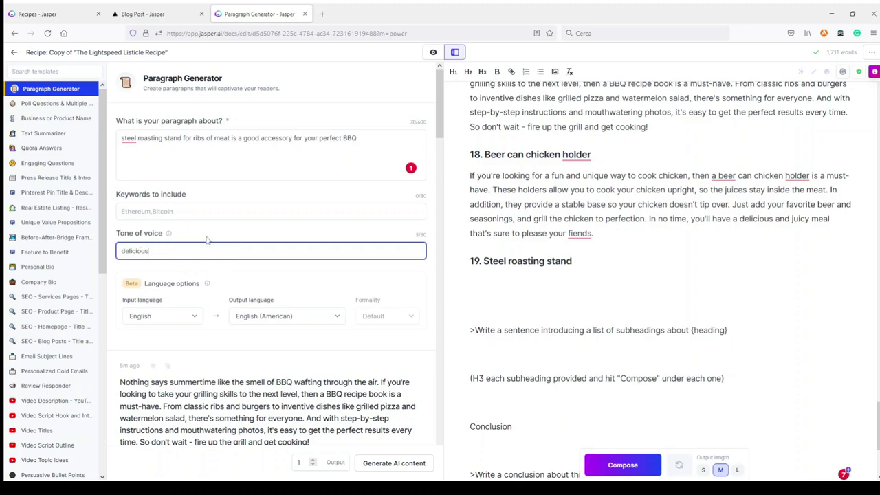
pyautogui.moveTo(129, 138)
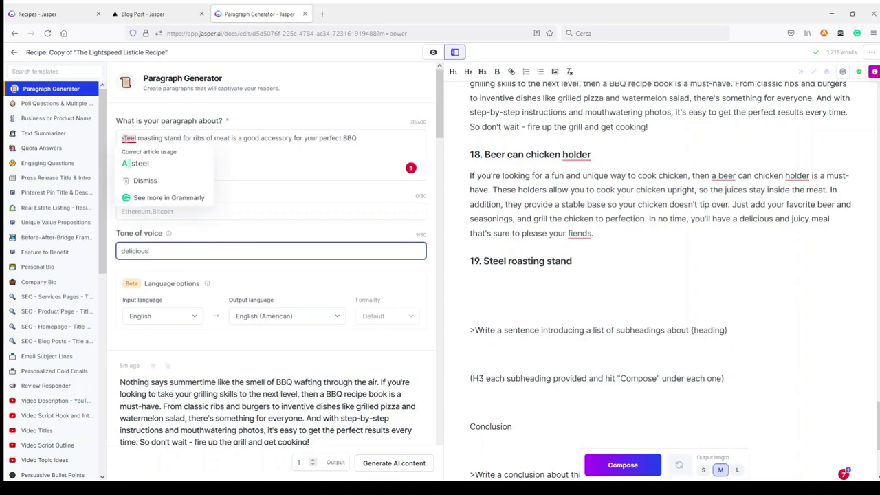
pyautogui.click(138, 163)
# Step: Reword the item 19 heading in the document to "19. A steel roasting stand"
pyautogui.click(484, 261)
pyautogui.write('a')
pyautogui.doubleClick(485, 261)
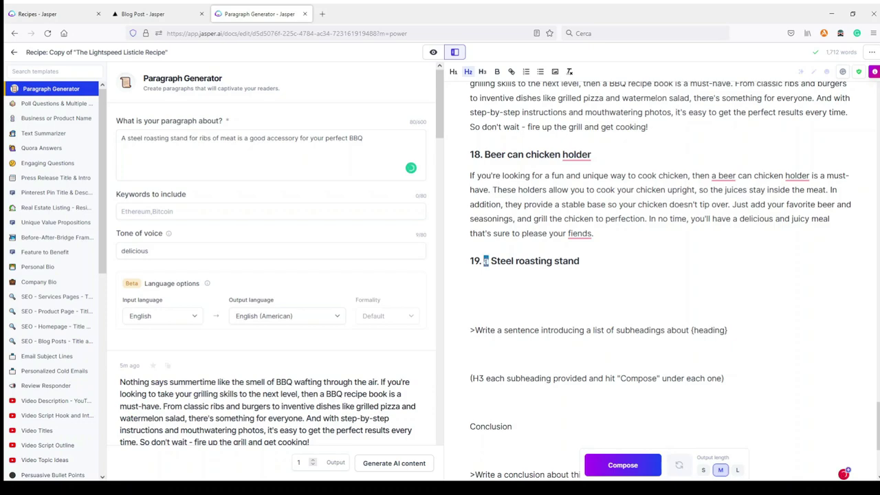
pyautogui.write('A s')
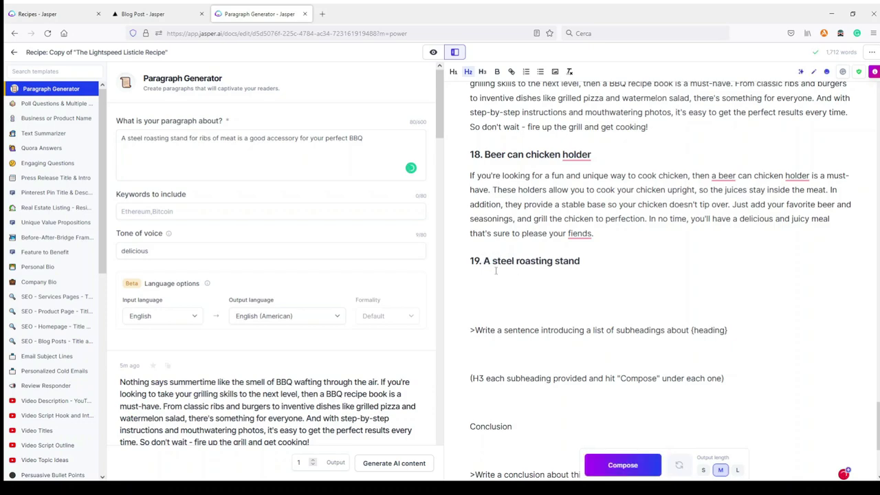
# Step: Generate a paragraph on the steel roasting stand, copy it below the "19. A steel roasting stand" heading, and leave Power mode
pyautogui.click(394, 463)
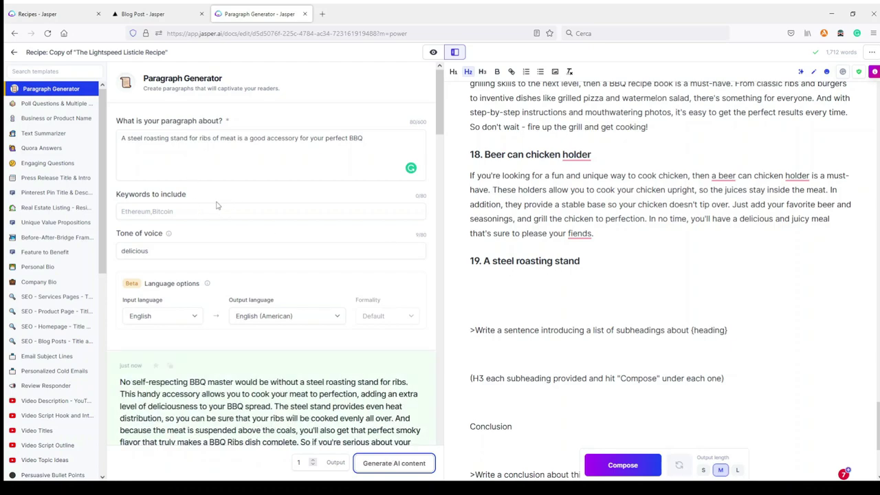
pyautogui.scroll(-2, 216, 205)
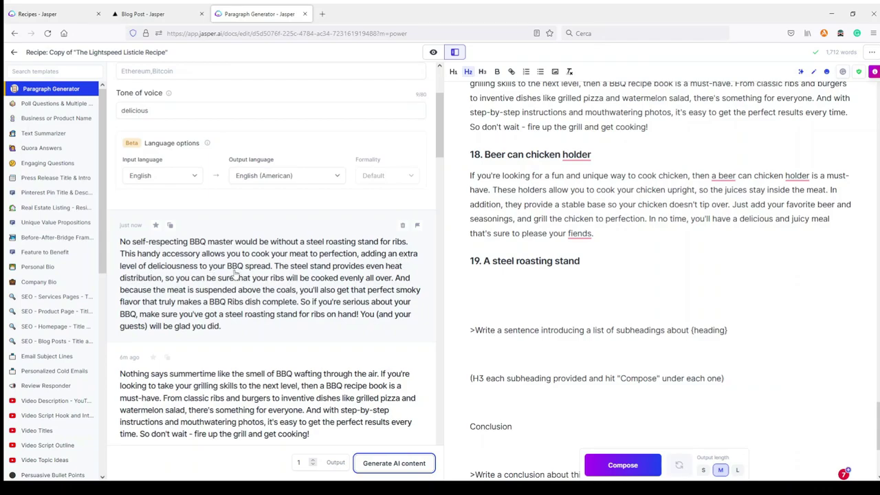
pyautogui.scroll(1, 270, 273)
pyautogui.click(162, 158)
pyautogui.moveTo(162, 156); pyautogui.dragTo(119, 156)
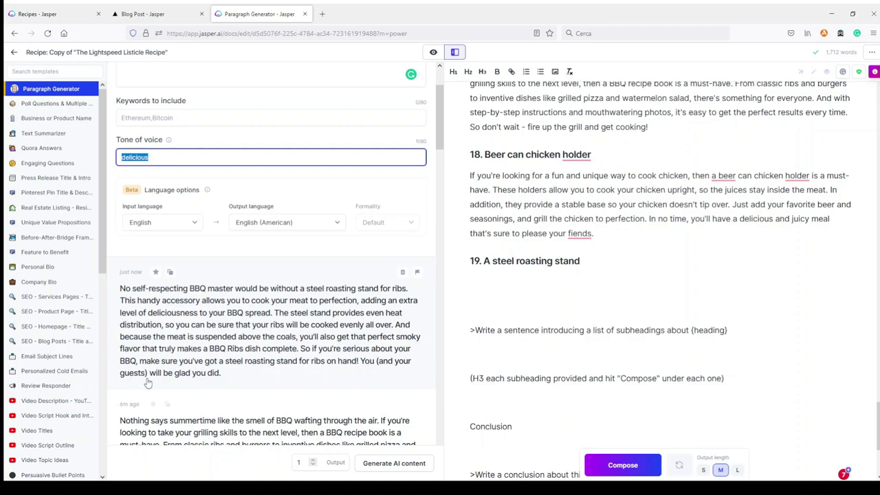
pyautogui.click(170, 273)
pyautogui.click(504, 277)
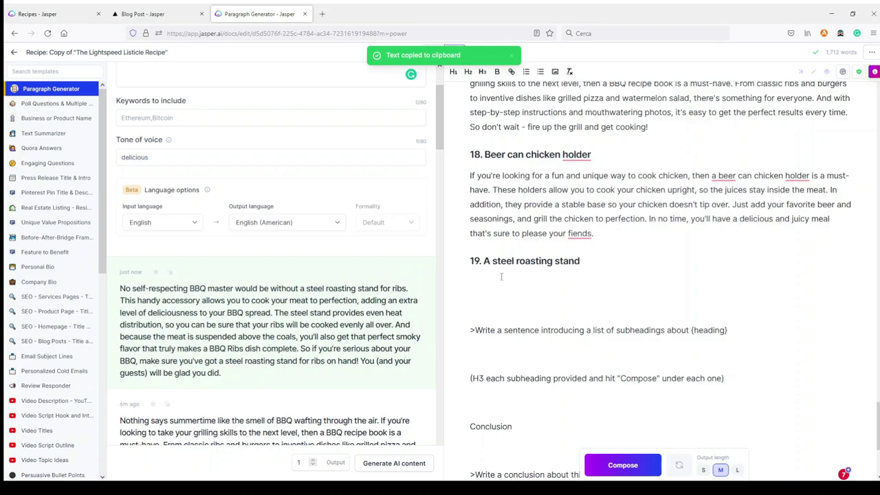
pyautogui.hotkey('ctrl', 'v')
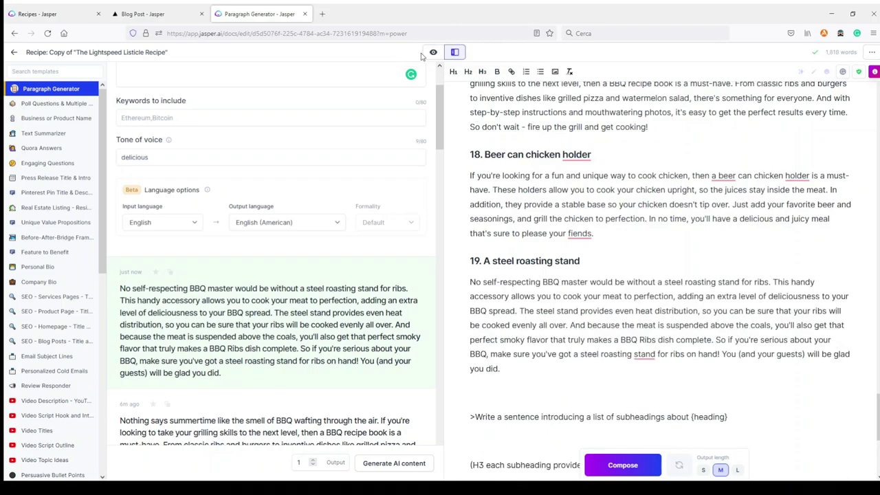
pyautogui.click(433, 52)
# Step: Compare the remaining subheading instructions at the end of the document with the subheadings already written under "1. BBQ grill accessories set"
pyautogui.scroll(-6, 482, 227)
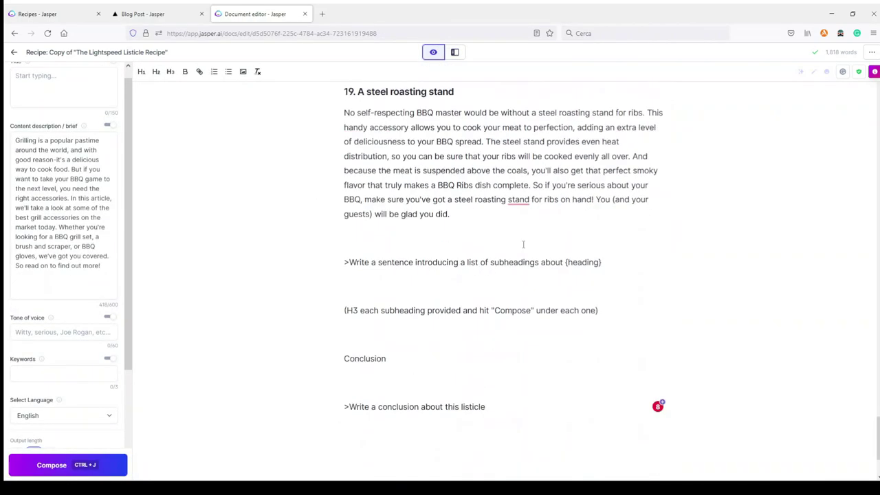
pyautogui.scroll(3, 524, 244)
pyautogui.scroll(-2, 524, 244)
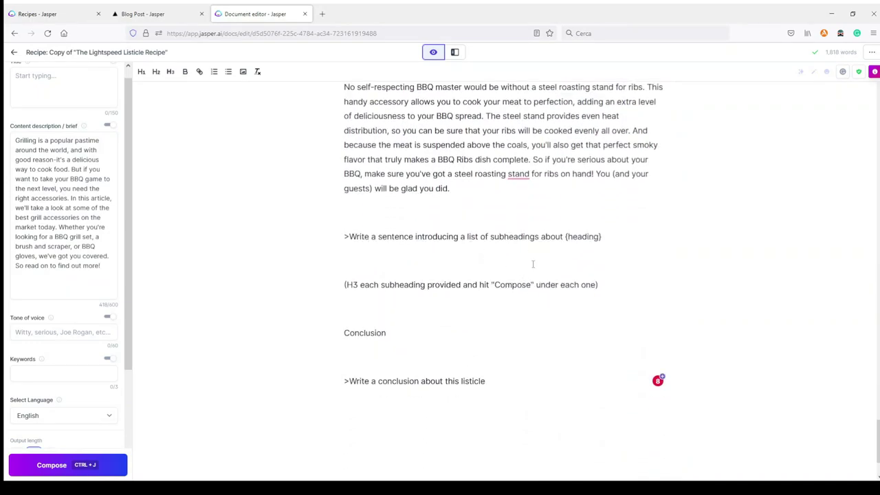
pyautogui.scroll(2, 533, 264)
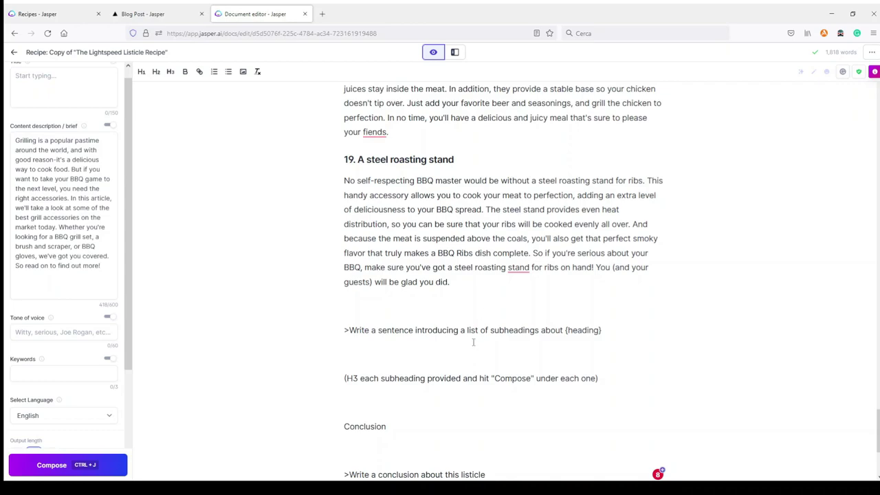
pyautogui.moveTo(346, 330); pyautogui.dragTo(610, 334)
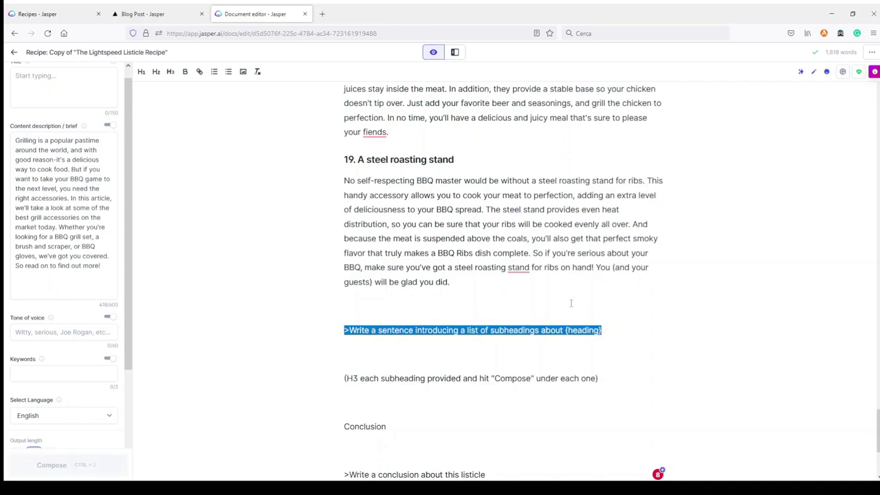
pyautogui.scroll(4, 472, 249)
pyautogui.scroll(3, 471, 215)
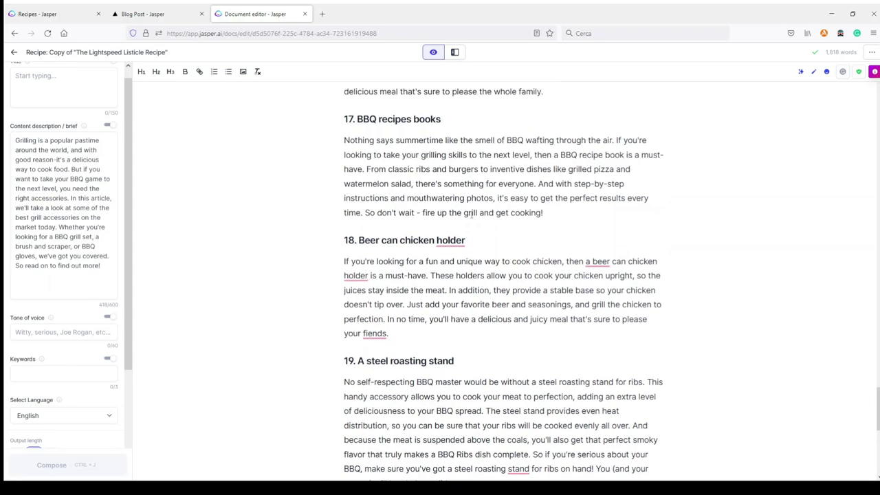
pyautogui.scroll(-6, 473, 215)
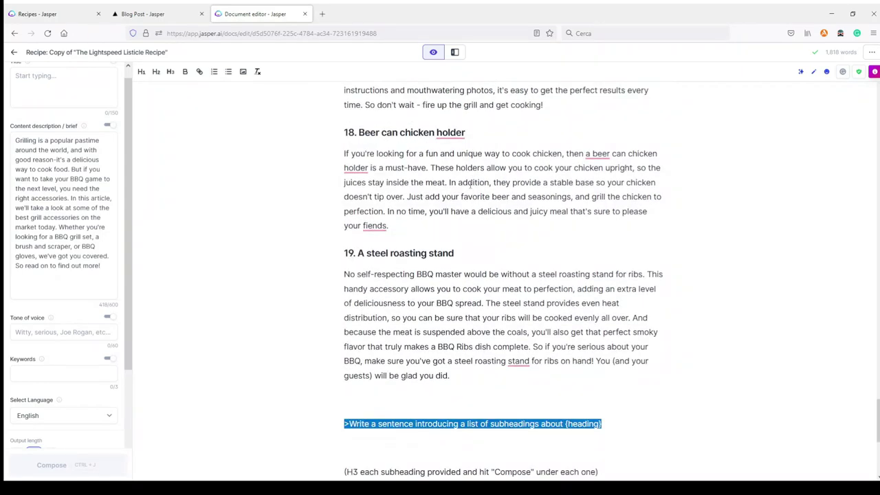
pyautogui.scroll(-2, 515, 363)
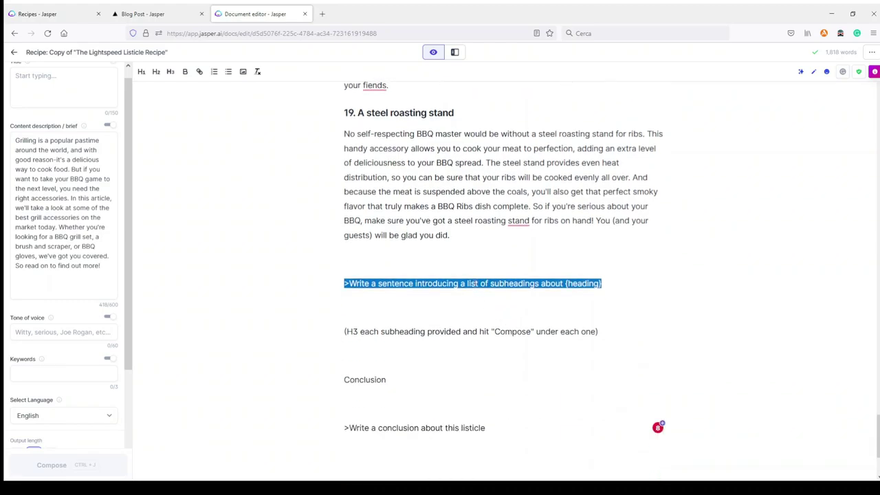
pyautogui.moveTo(878, 437); pyautogui.dragTo(875, 180)
pyautogui.scroll(-4, 481, 207)
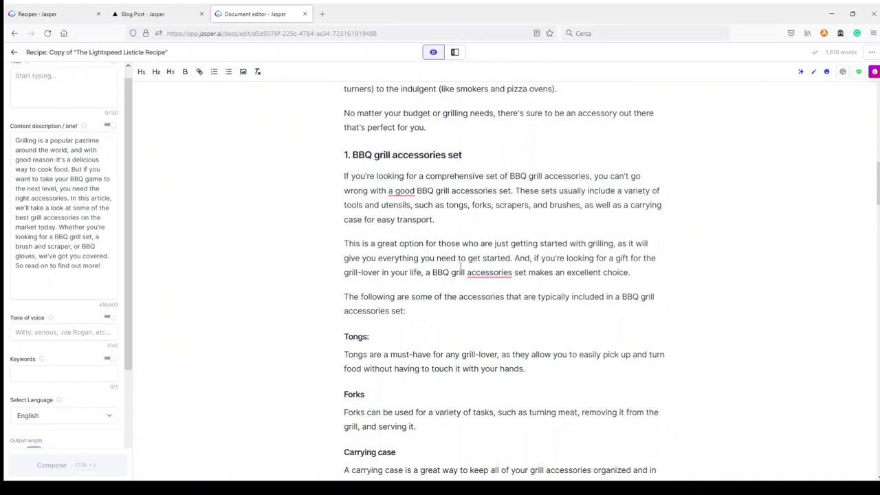
pyautogui.scroll(-1, 453, 257)
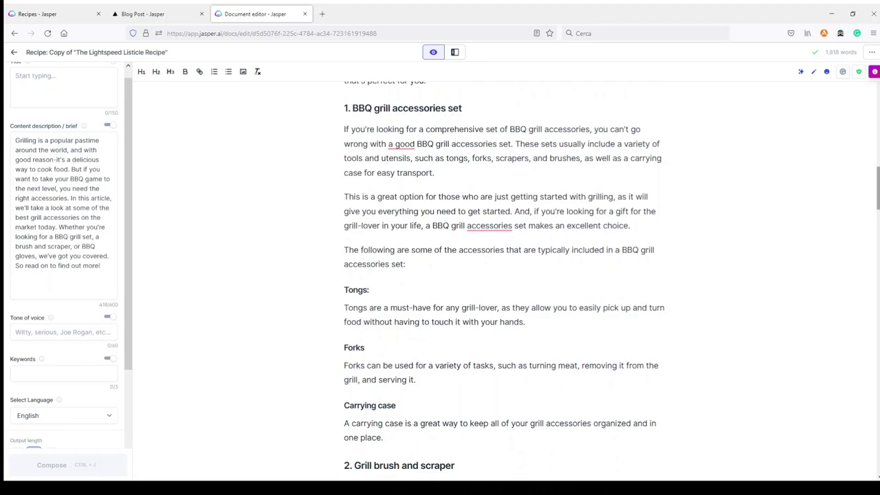
pyautogui.moveTo(878, 201); pyautogui.dragTo(879, 399)
pyautogui.scroll(-8, 469, 117)
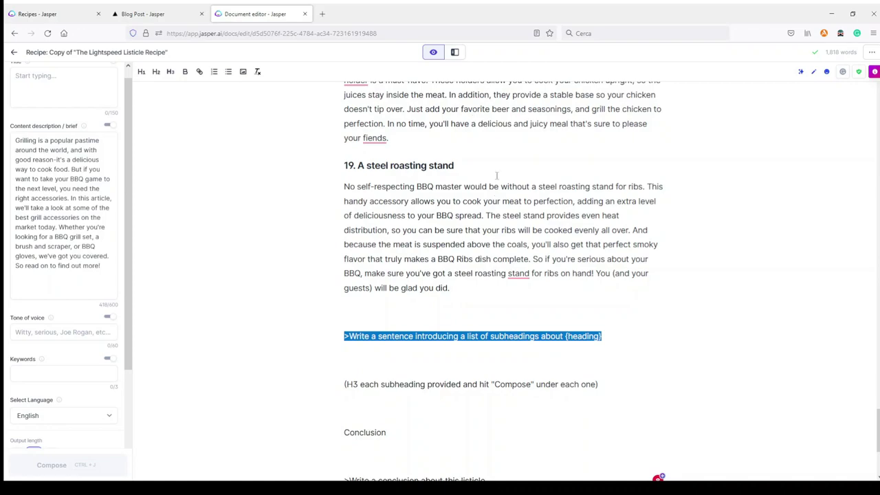
pyautogui.scroll(-2, 493, 210)
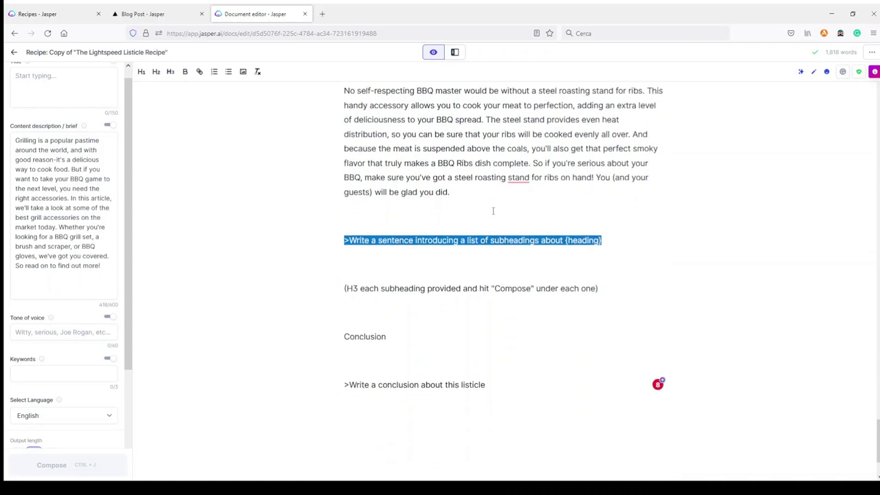
# Step: Delete the ">Write a sentence introducing a list of subheadings" and "(H3 each subheading provided...)" instructions with the extra blank lines above "Conclusion"
pyautogui.moveTo(605, 244); pyautogui.dragTo(319, 169)
pyautogui.press('BackSpace')
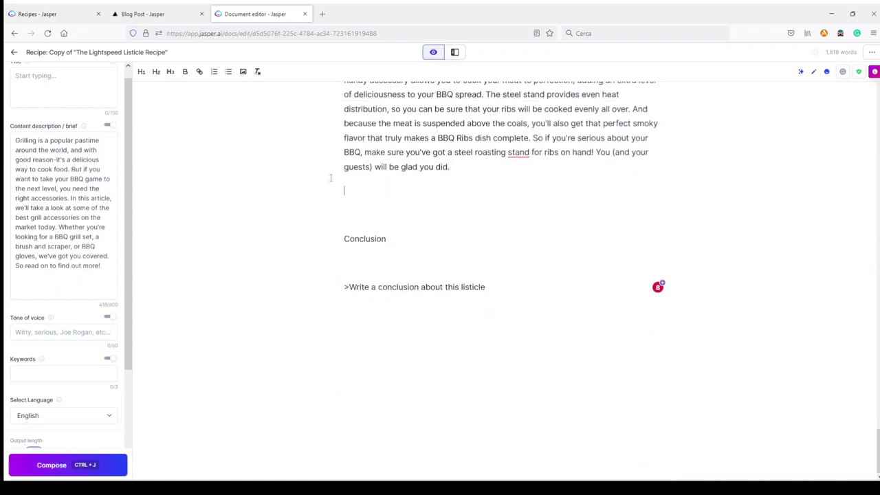
pyautogui.press('BackSpace')
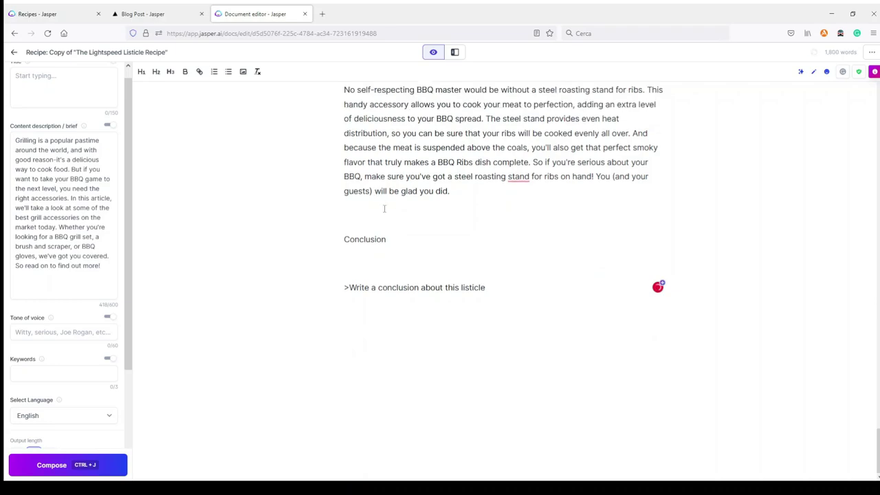
# Step: Format "Conclusion" as an H2 heading and remove the blank line between it and the ">Write a conclusion about this listicle" command
pyautogui.moveTo(392, 238); pyautogui.dragTo(304, 235)
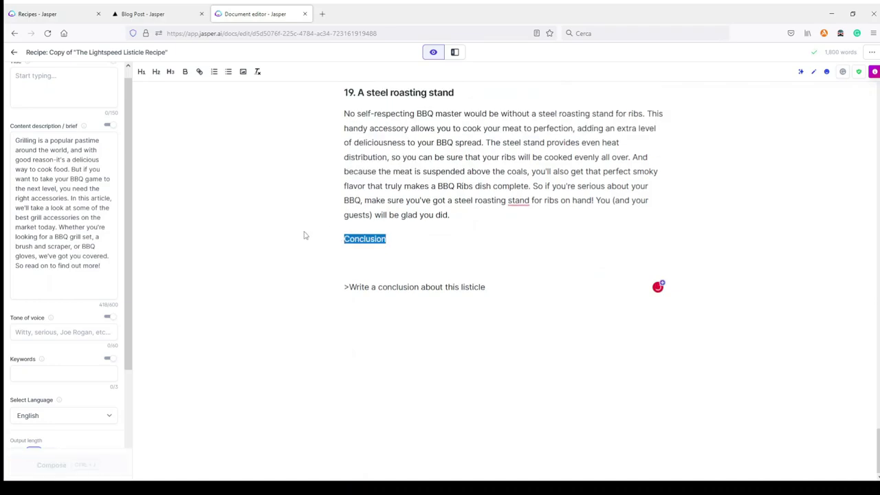
pyautogui.click(156, 73)
pyautogui.click(375, 261)
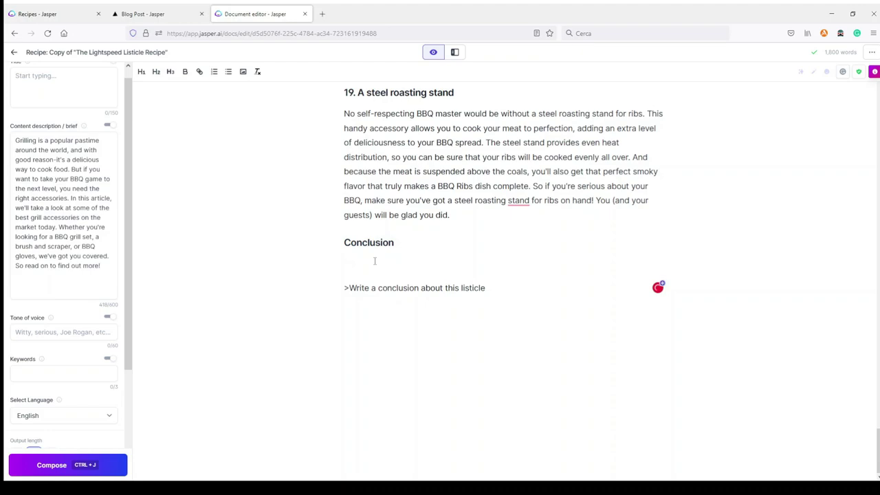
pyautogui.press('Delete')
pyautogui.click(496, 288)
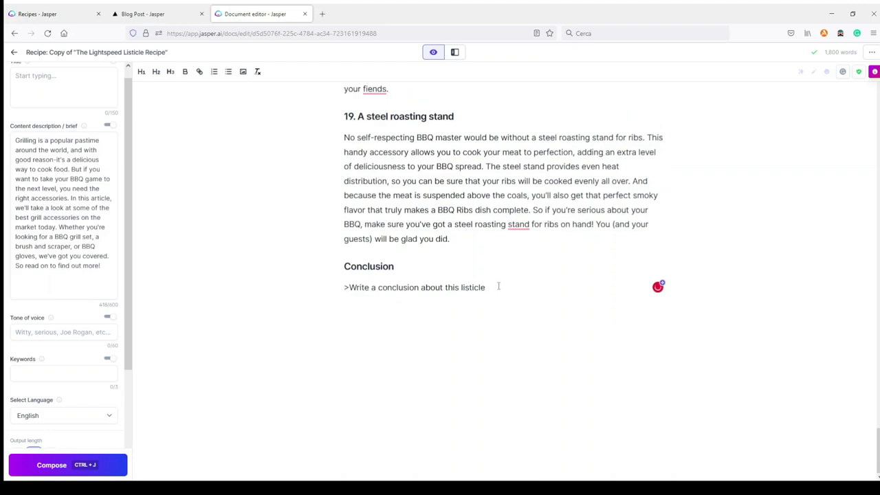
# Step: Try generating a conclusion from the ">Write a conclusion about this listicle" command, and delete the generated text
pyautogui.hotkey('ctrl', 'j')
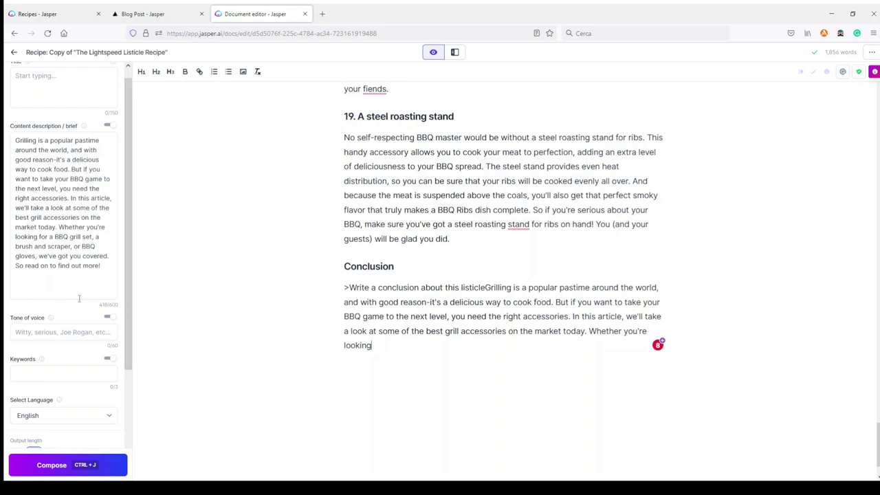
pyautogui.scroll(-3, 79, 303)
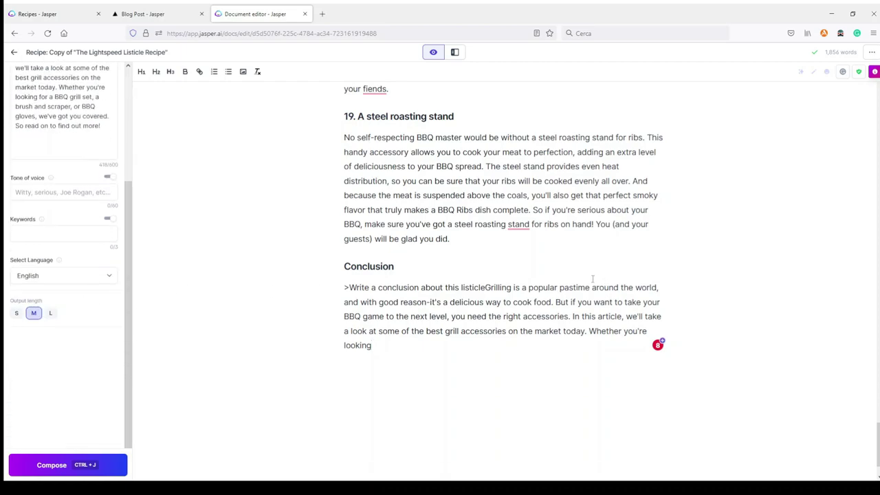
pyautogui.moveTo(380, 347); pyautogui.dragTo(485, 288)
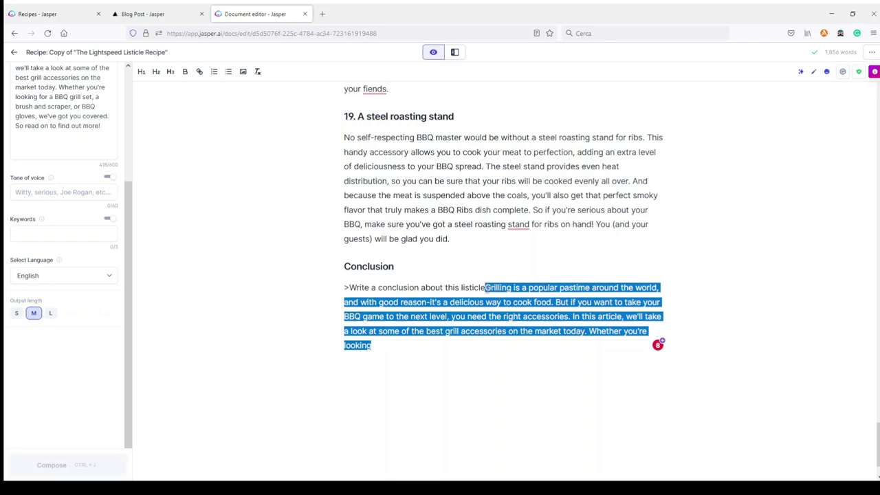
pyautogui.press('BackSpace')
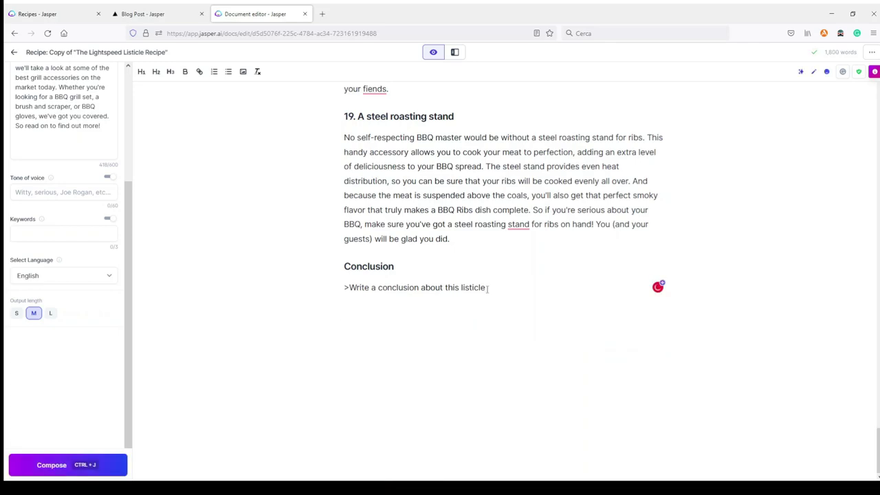
# Step: Try generating the conclusion a second time from the same command and review it against the content description
pyautogui.hotkey('ctrl', 'j')
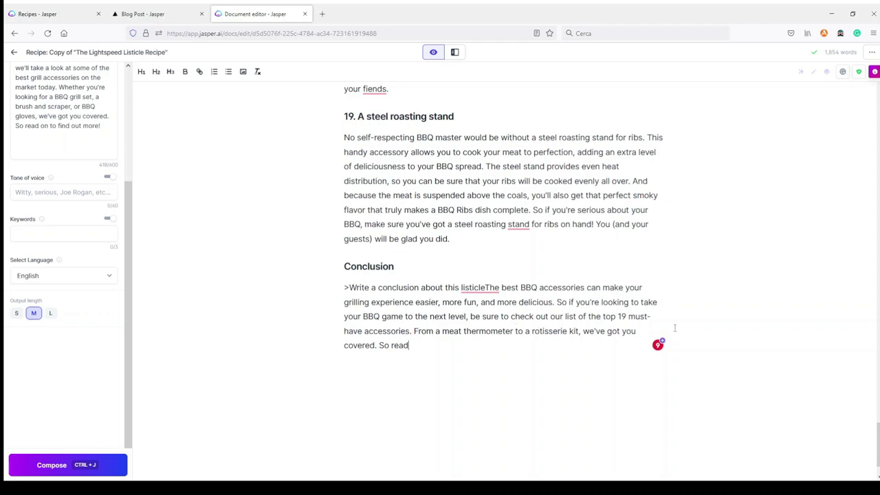
pyautogui.scroll(3, 873, 440)
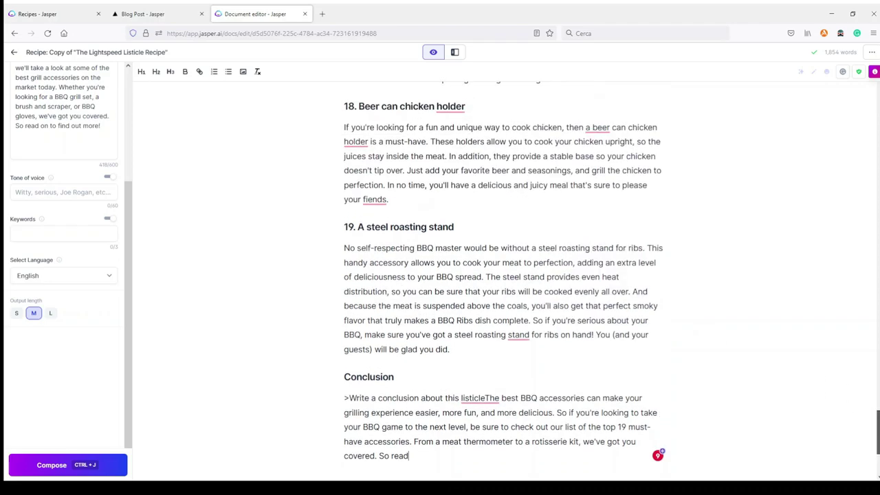
pyautogui.scroll(-2, 502, 275)
pyautogui.scroll(1, 722, 406)
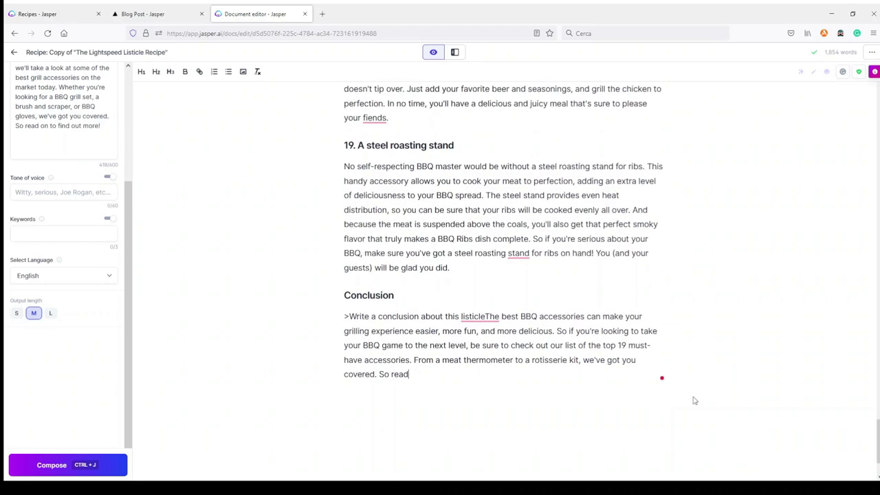
pyautogui.scroll(4, 53, 157)
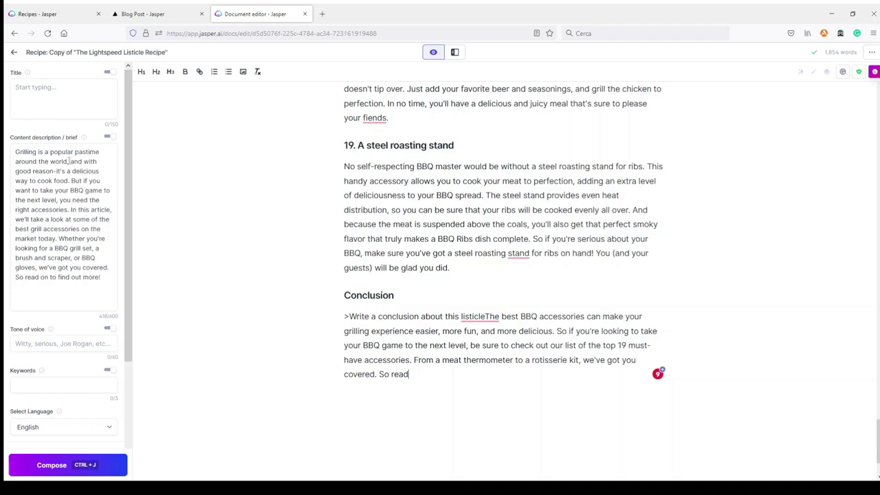
# Step: Hide the content description from Jasper and delete the generated text after the ">Write a conclusion about this listicle" command
pyautogui.click(110, 137)
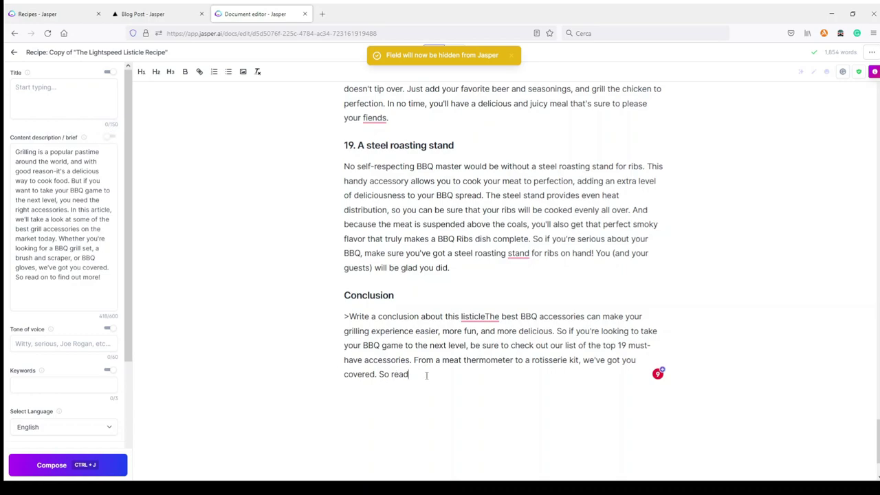
pyautogui.scroll(-3, 102, 315)
pyautogui.moveTo(432, 371); pyautogui.dragTo(488, 317)
pyautogui.press('BackSpace')
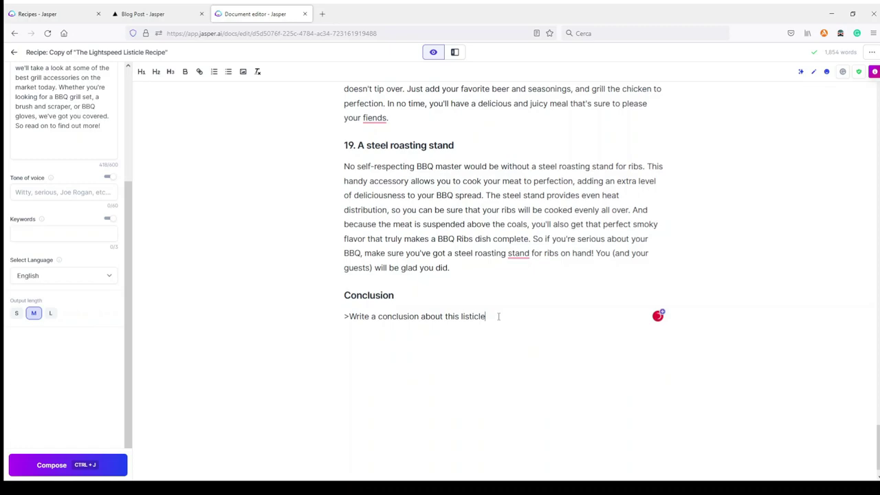
# Step: Generate a new conclusion and delete the ">Write a conclusion about this listicle" command in front of it
pyautogui.hotkey('ctrl', 'j')
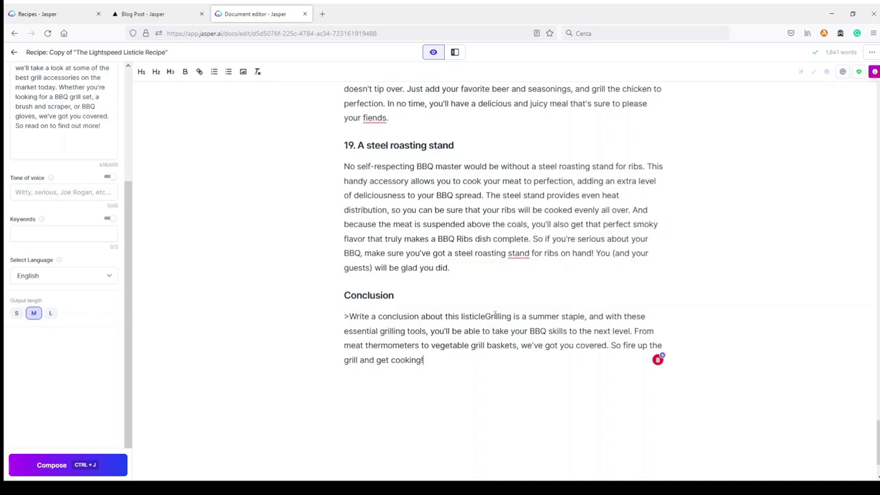
pyautogui.moveTo(486, 316); pyautogui.dragTo(344, 318)
pyautogui.press('BackSpace')
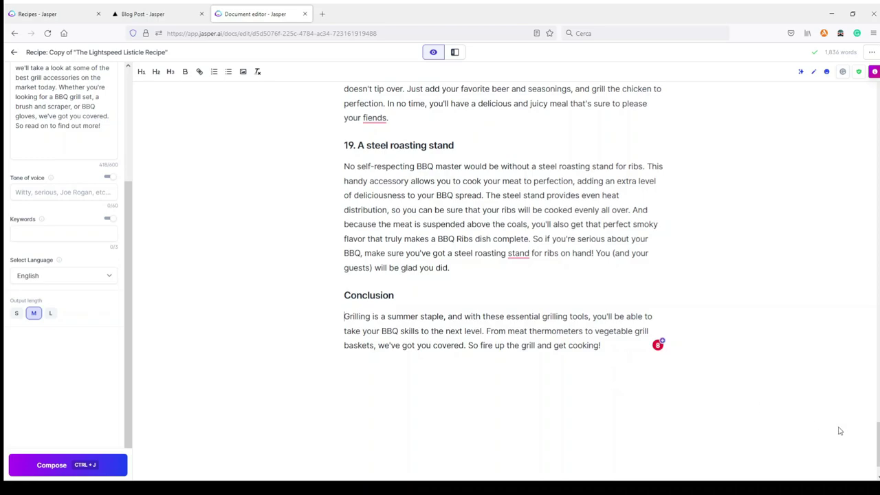
# Step: Delete the numbered list of accessories between the title and the introduction, including the leftover blank line
pyautogui.scroll(1, 504, 222)
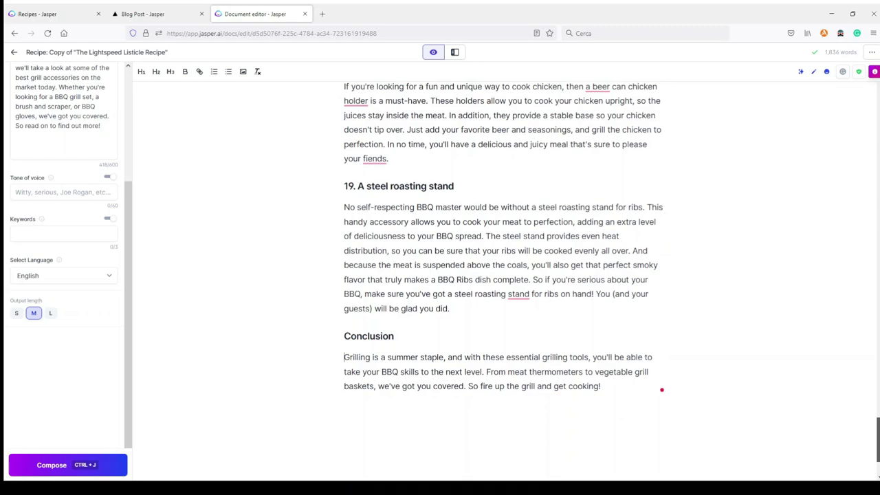
pyautogui.scroll(1, 504, 251)
pyautogui.moveTo(877, 436); pyautogui.dragTo(876, 326)
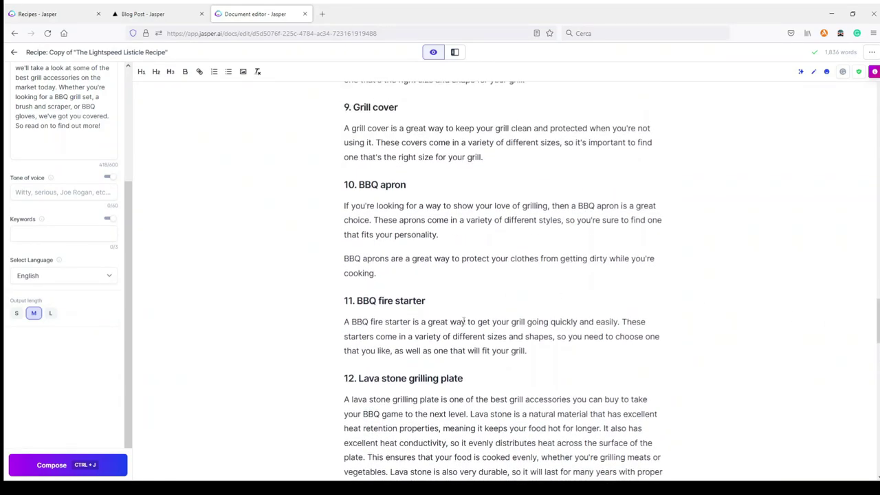
pyautogui.scroll(3, 496, 295)
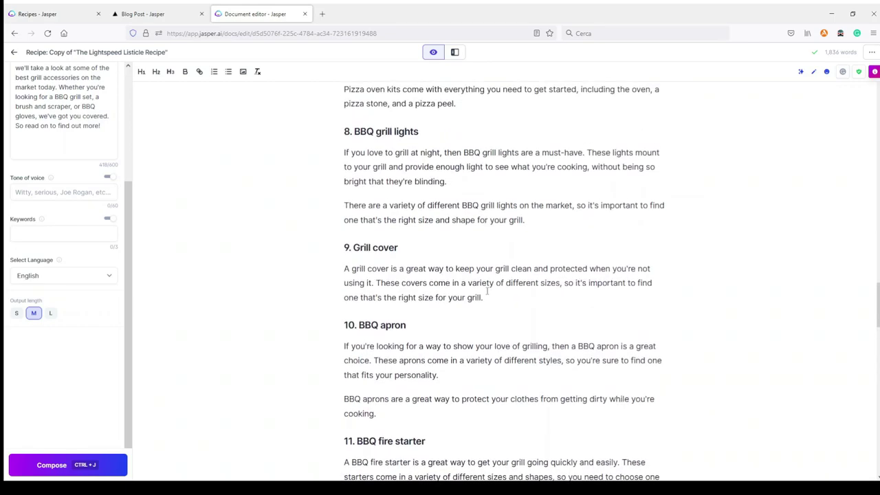
pyautogui.scroll(-5, 458, 307)
pyautogui.scroll(3, 457, 307)
pyautogui.scroll(6, 458, 307)
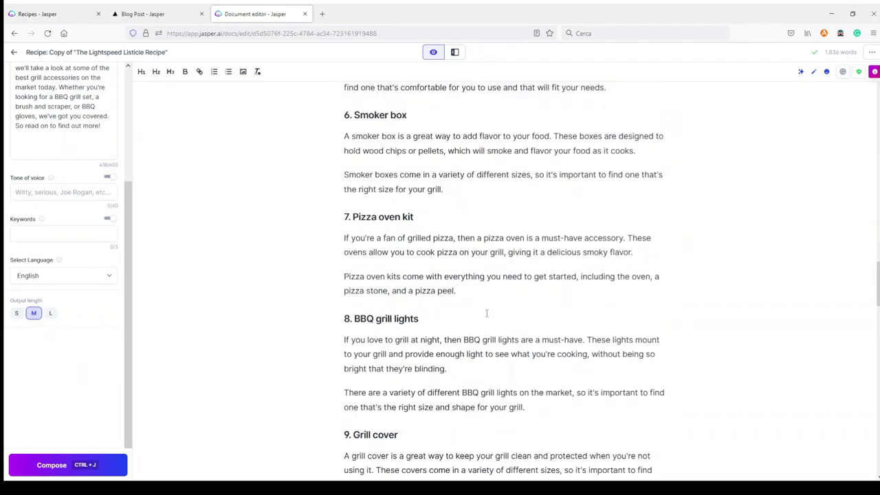
pyautogui.scroll(5, 486, 314)
pyautogui.scroll(20, 487, 313)
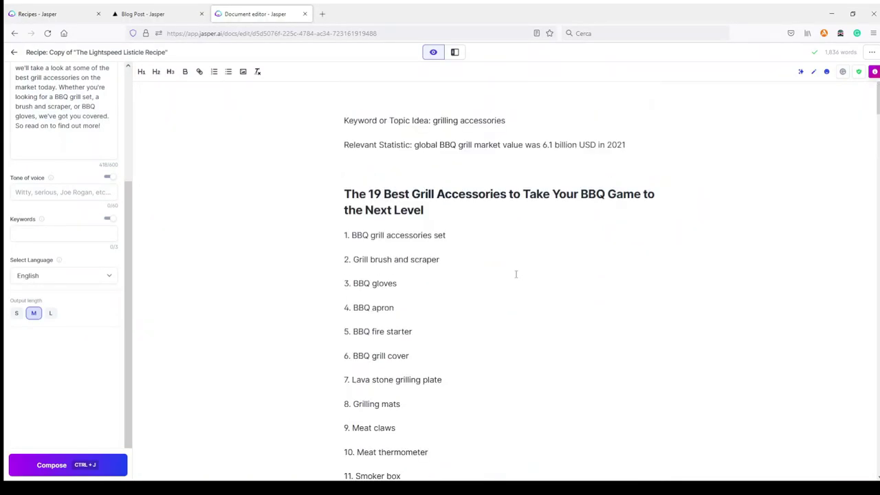
pyautogui.scroll(-5, 485, 310)
pyautogui.scroll(-2, 420, 374)
pyautogui.moveTo(430, 342); pyautogui.dragTo(345, 235)
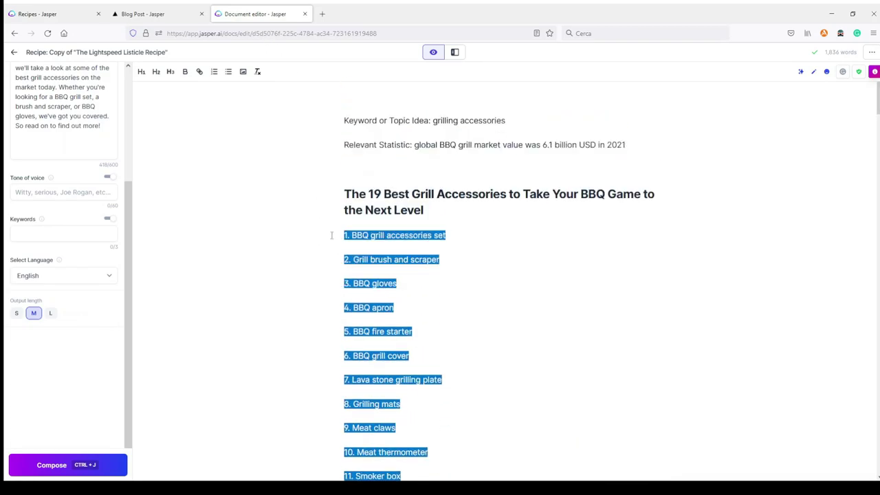
pyautogui.press('BackSpace')
pyautogui.press('Delete')
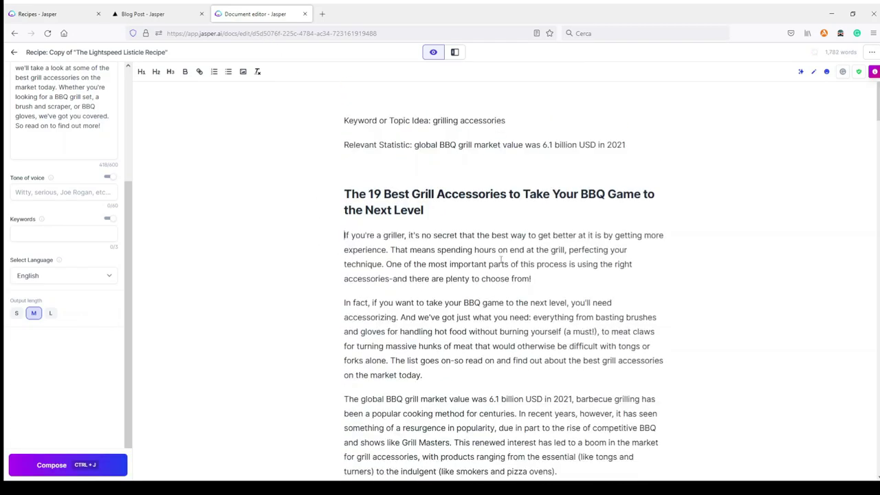
# Step: Delete the "Keyword or Topic Idea" and "Relevant Statistic" lines with the blank lines above the title
pyautogui.moveTo(619, 163); pyautogui.dragTo(255, 102)
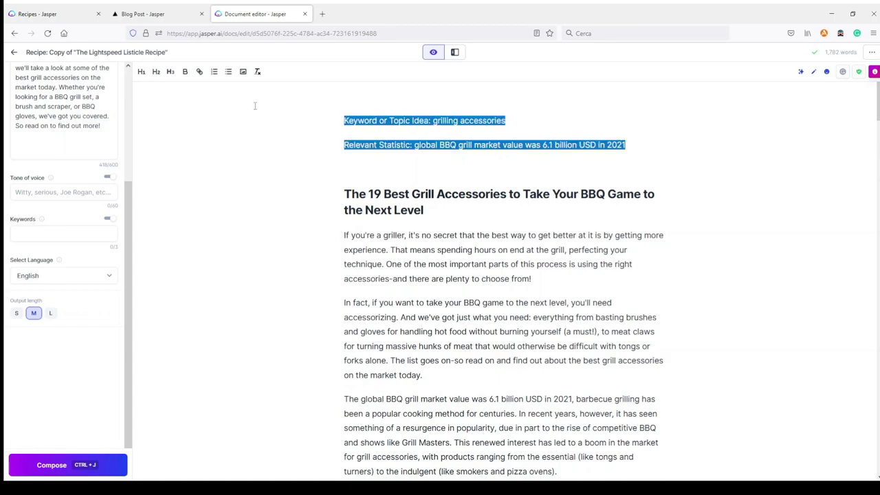
pyautogui.press('BackSpace')
pyautogui.press('Delete')
pyautogui.press('Delete')
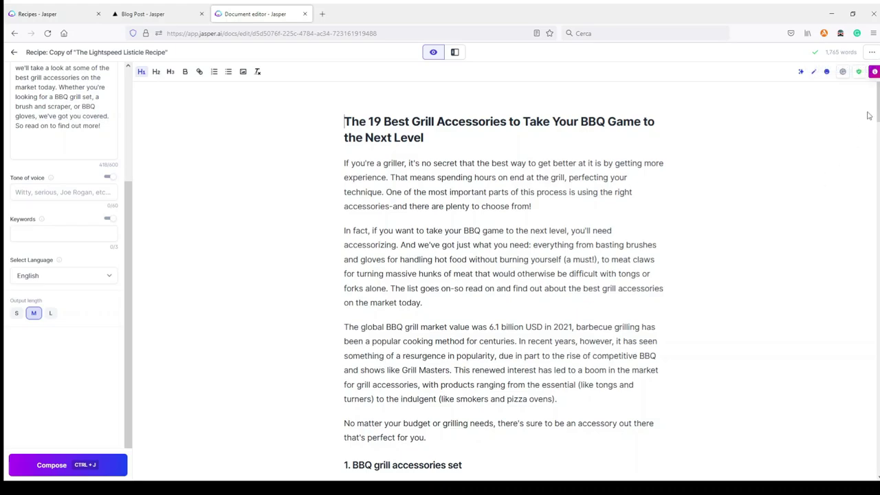
# Step: Review the whole listicle from the title through the numbered accessory sections and back to the introduction
pyautogui.scroll(-4, 869, 115)
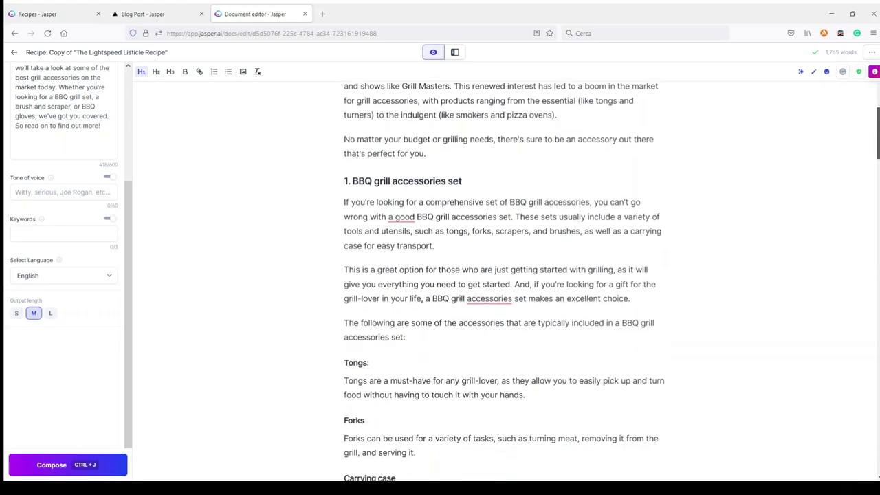
pyautogui.scroll(-5, 504, 275)
pyautogui.scroll(-5, 504, 275)
pyautogui.scroll(-4, 505, 275)
pyautogui.scroll(-12, 504, 275)
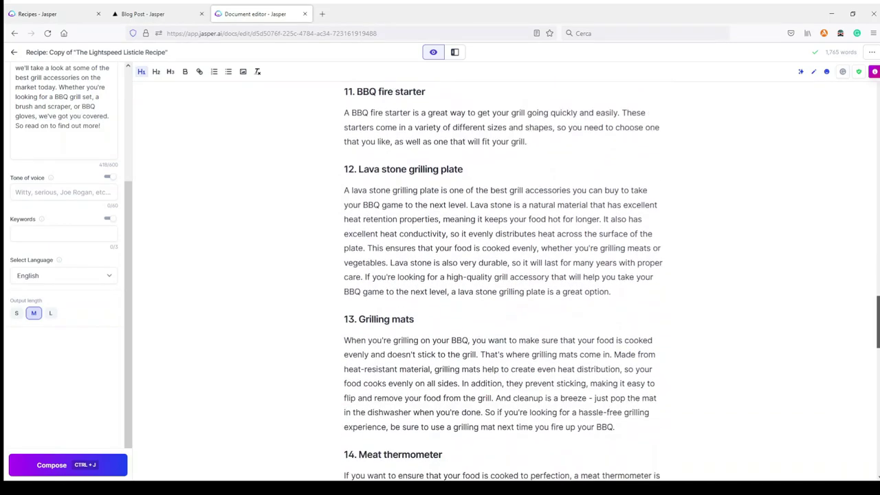
pyautogui.scroll(-4, 504, 275)
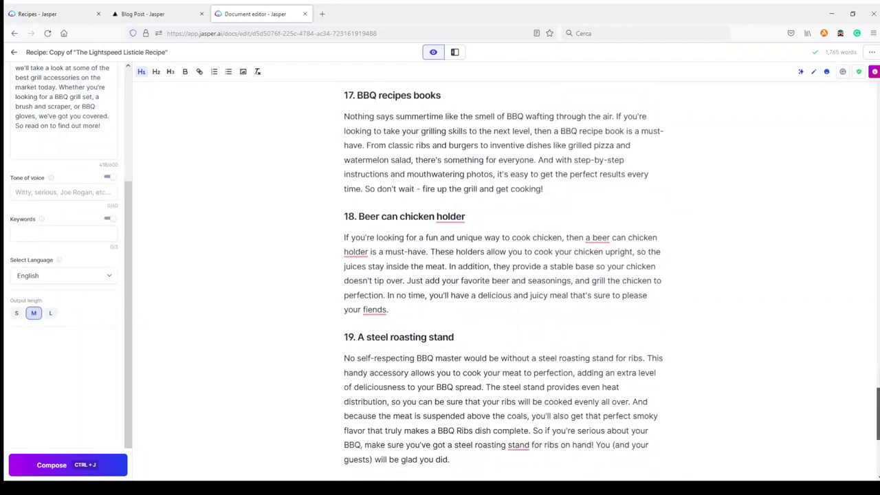
pyautogui.scroll(-2, 504, 275)
pyautogui.scroll(5, 504, 276)
pyautogui.scroll(11, 504, 275)
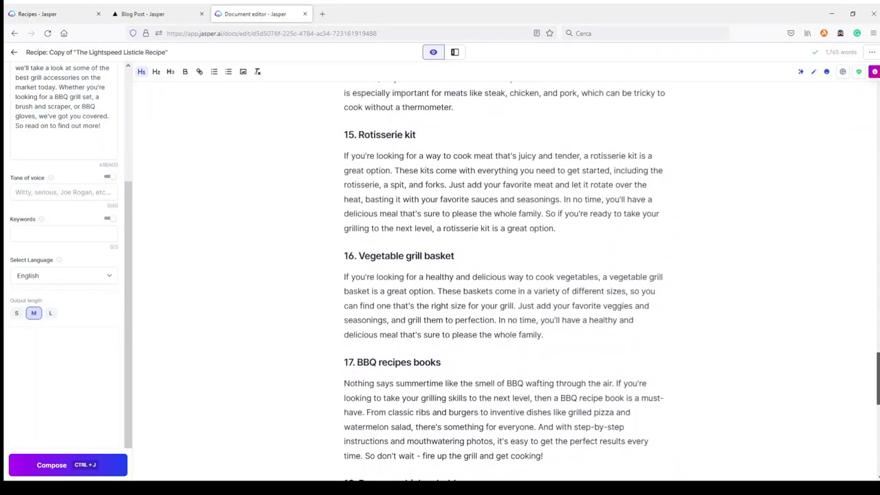
pyautogui.scroll(10, 877, 194)
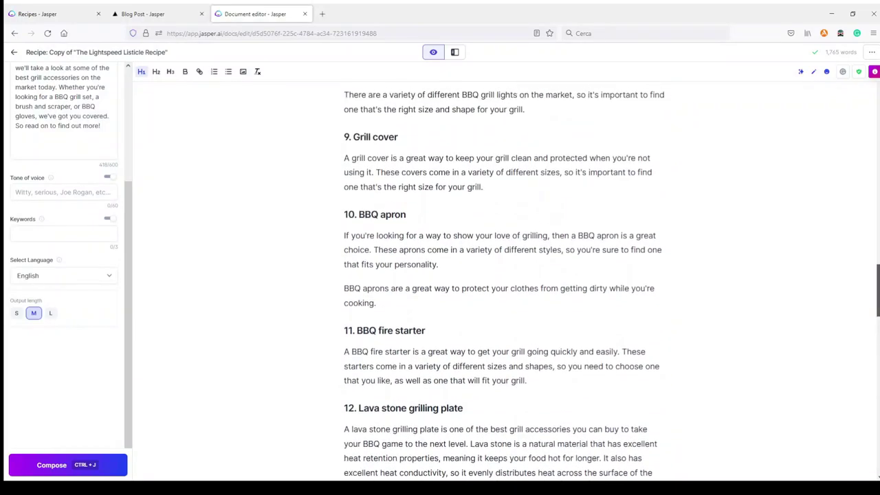
pyautogui.scroll(10, 877, 195)
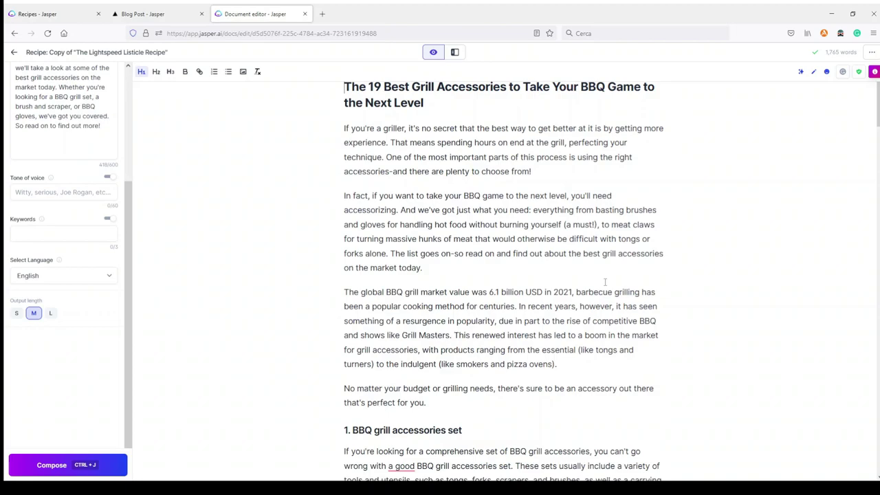
pyautogui.scroll(-2, 605, 282)
pyautogui.scroll(4, 569, 256)
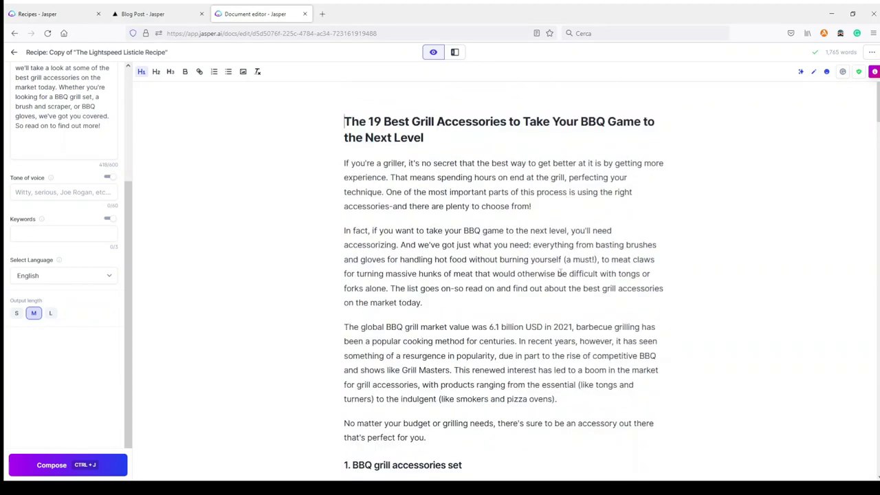
# Step: Switch to the Jasper Community Recipes page, browse the all-time recipes and go to the next page of the list
pyautogui.hotkey('ctrl', 'shift', 'Tab')
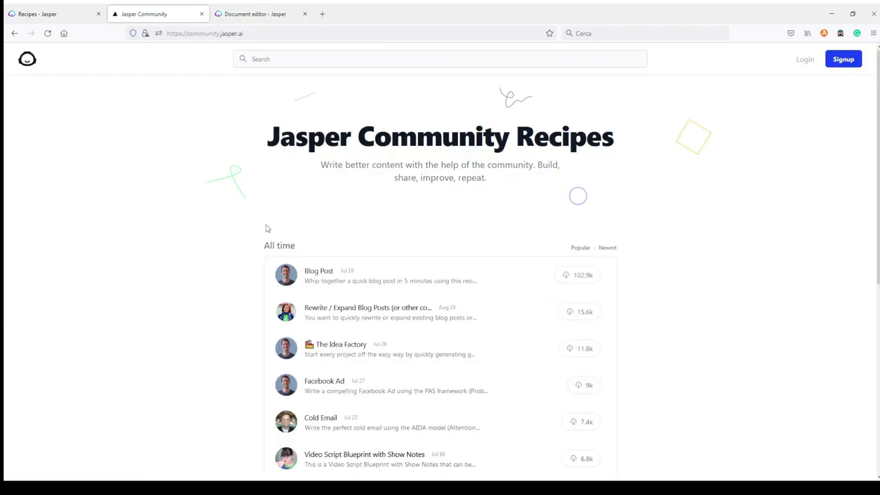
pyautogui.scroll(-5, 266, 228)
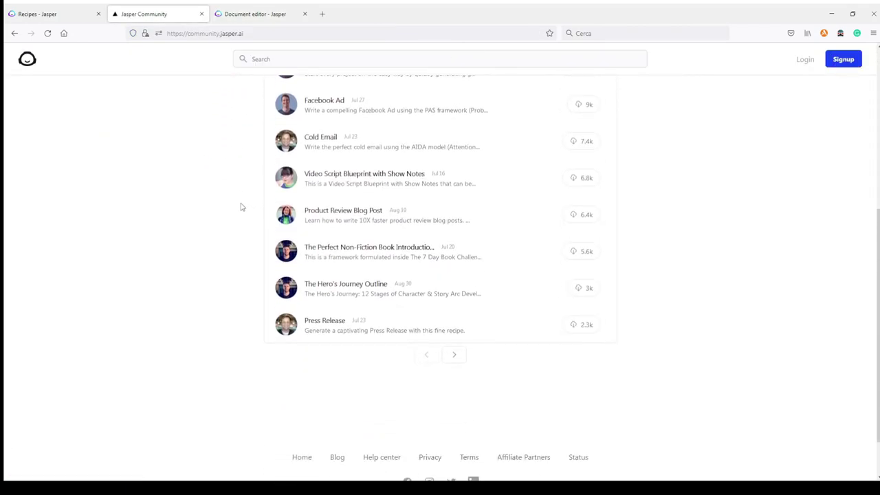
pyautogui.scroll(3, 240, 208)
pyautogui.scroll(-2, 240, 210)
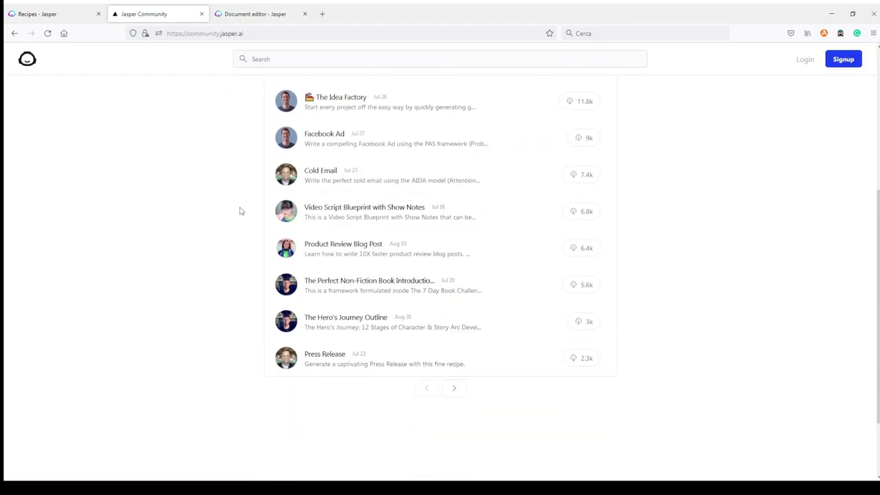
pyautogui.scroll(2, 488, 388)
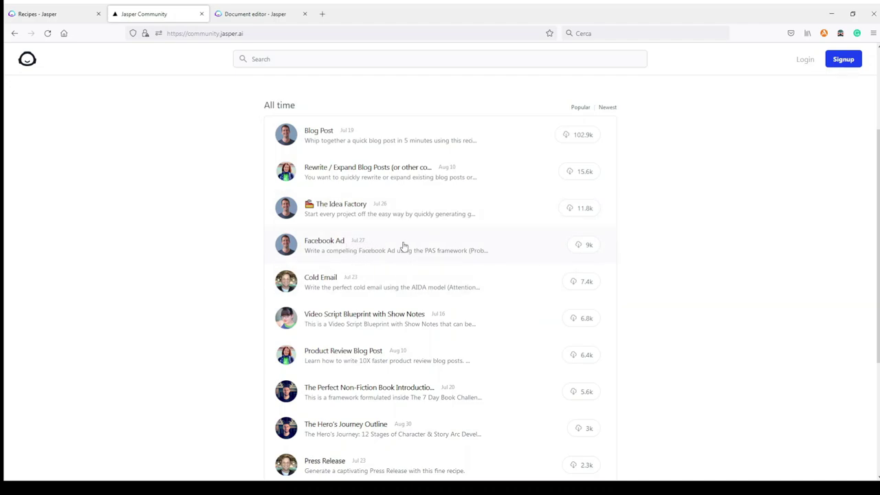
pyautogui.scroll(-2, 435, 255)
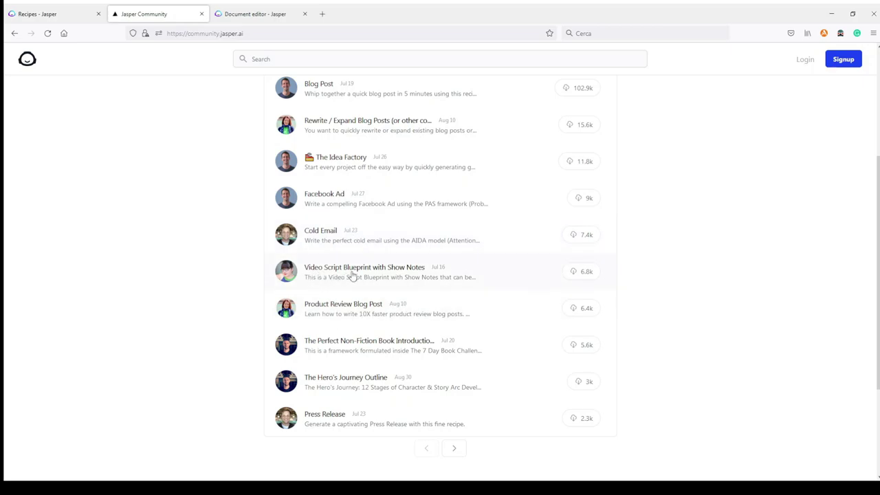
pyautogui.scroll(-2, 465, 287)
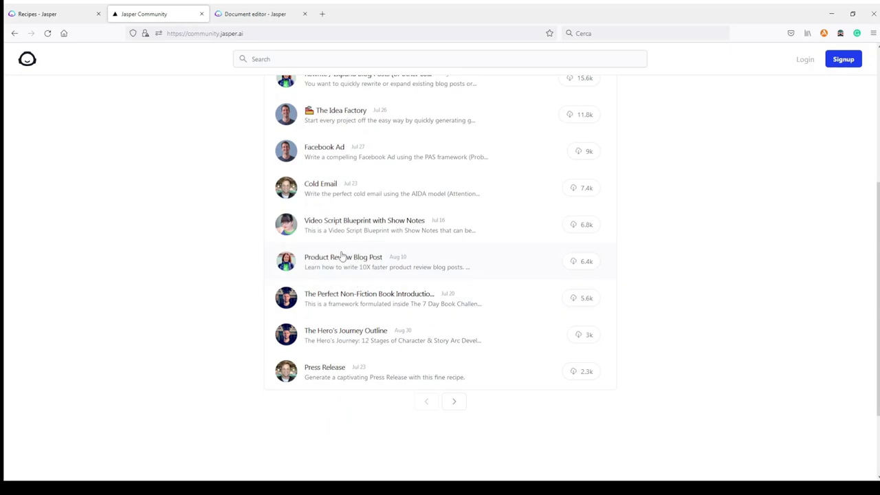
pyautogui.scroll(-2, 430, 325)
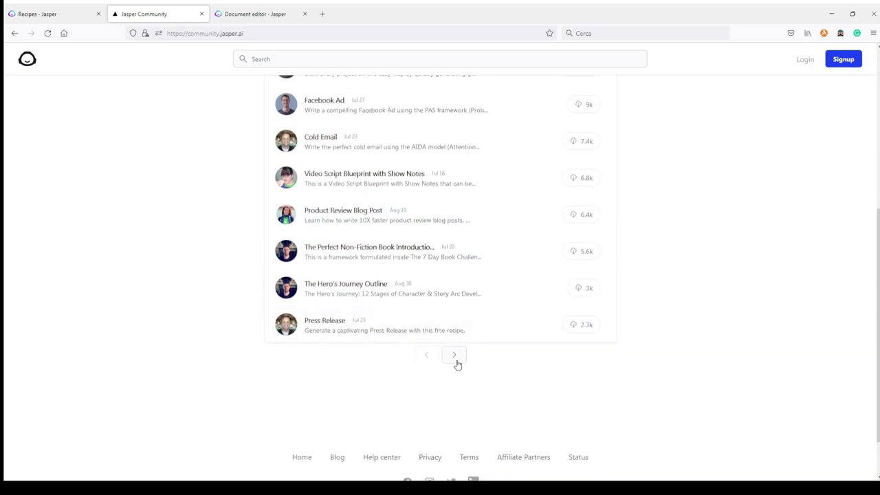
pyautogui.click(455, 357)
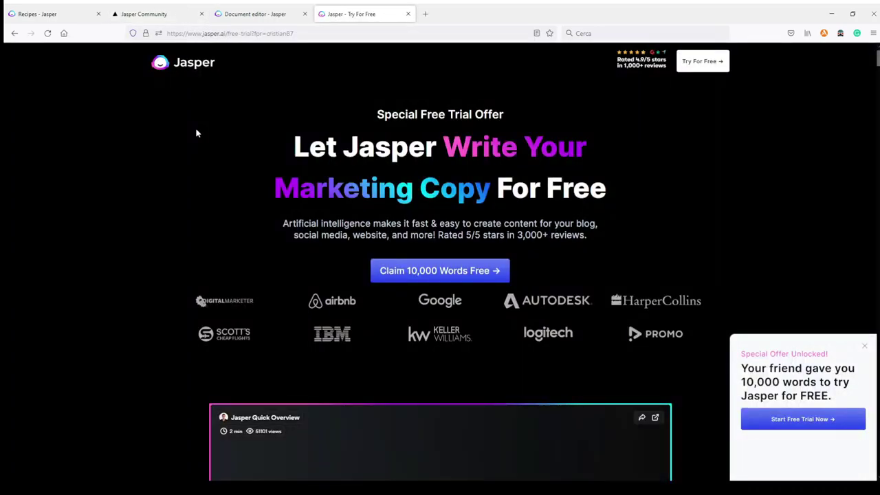
# Step: Look over the special free trial offer on the Jasper page
pyautogui.scroll(-3, 196, 133)
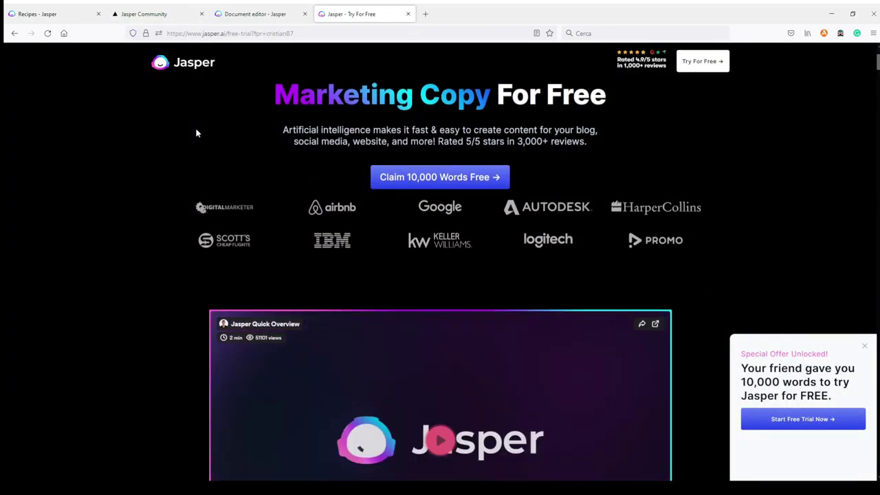
pyautogui.scroll(3, 196, 132)
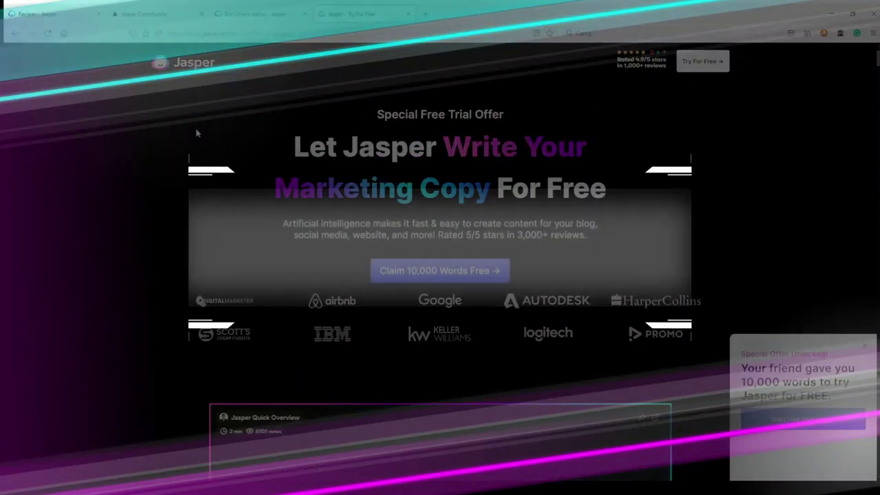